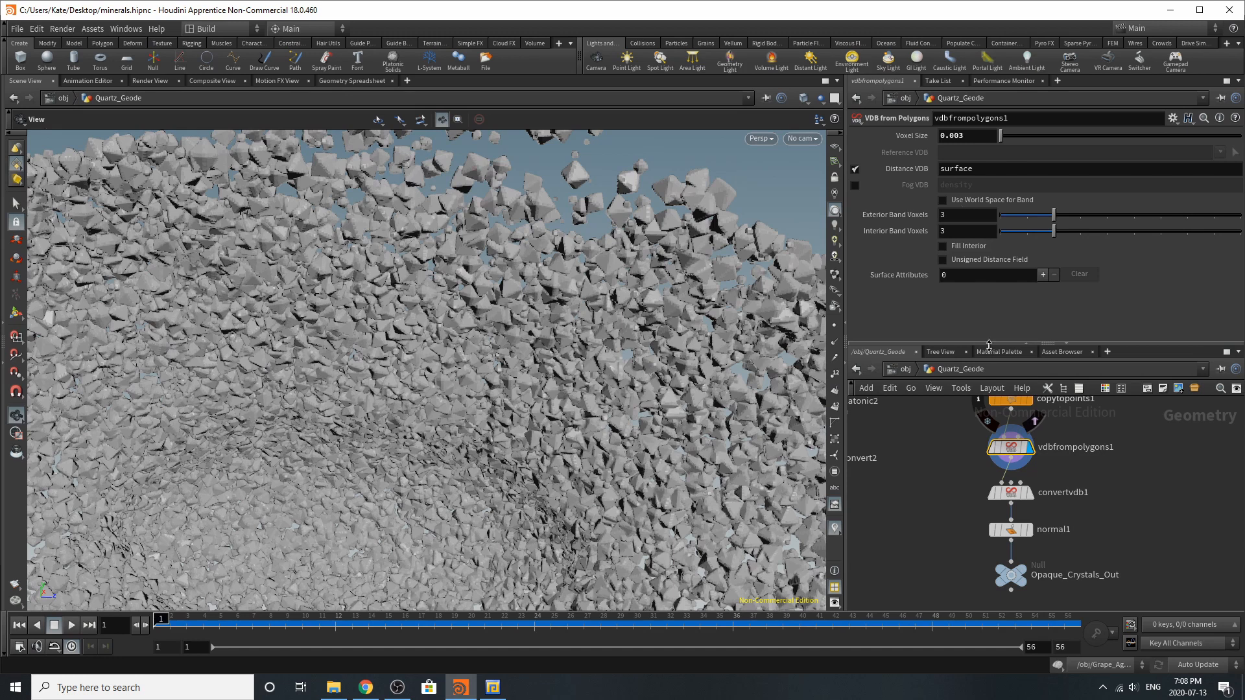
# Step the display through convertvdb1, normal1 and the Opaque_Crystals_Out null, and review their parameters
pyautogui.moveTo(1015, 502)
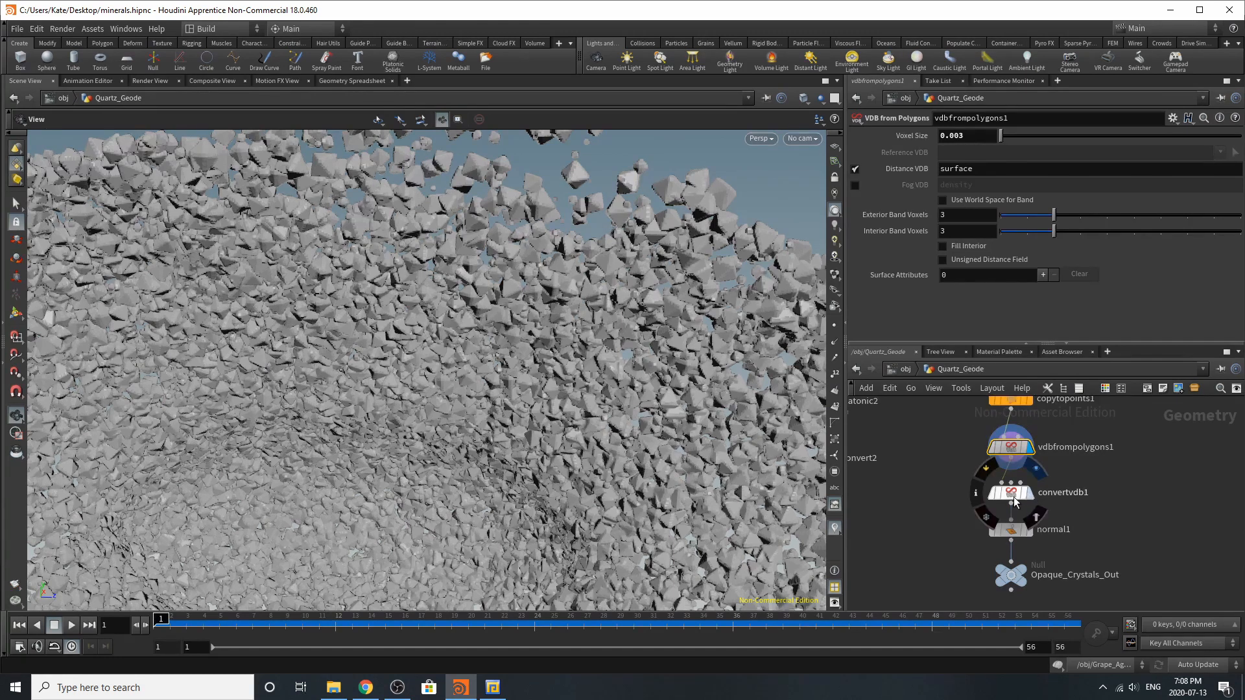
pyautogui.click(1013, 498)
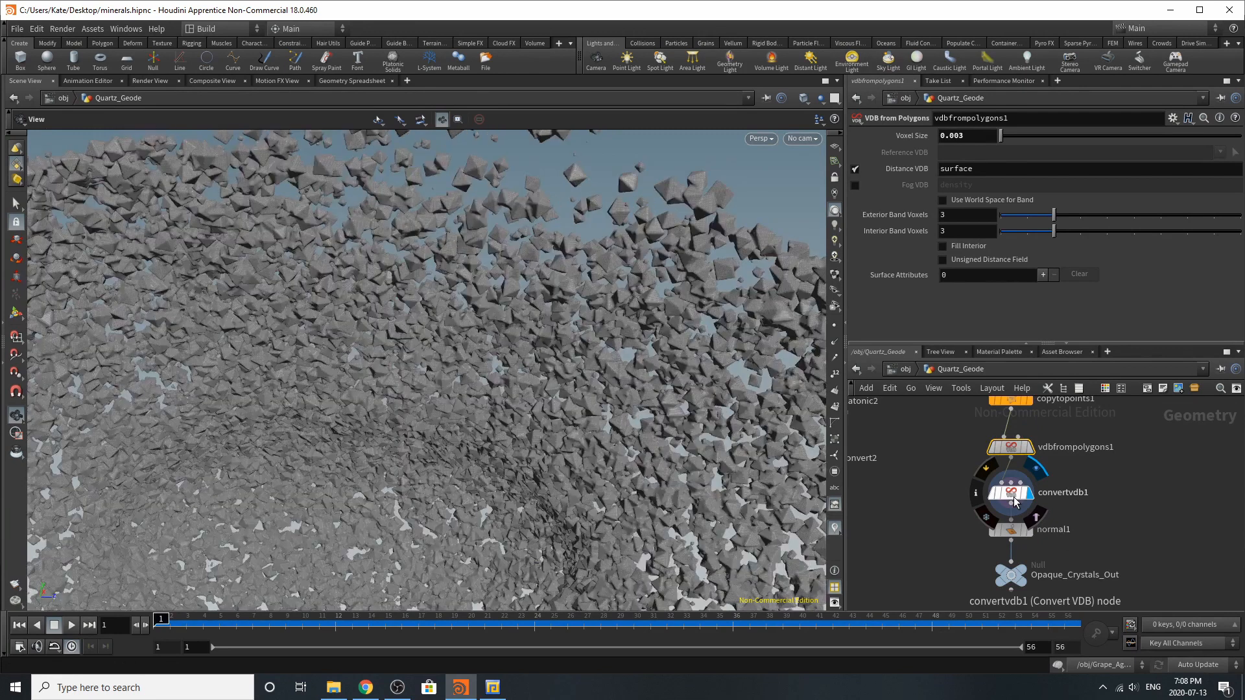
pyautogui.click(1014, 497)
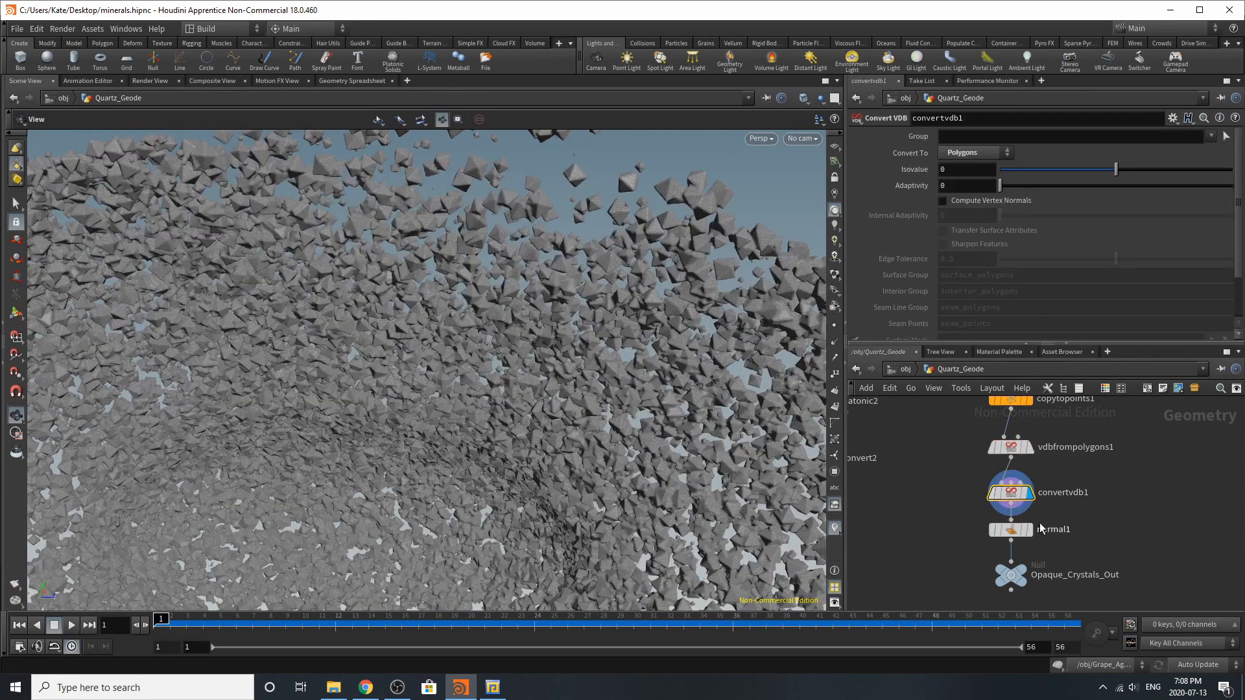
pyautogui.moveTo(1013, 530)
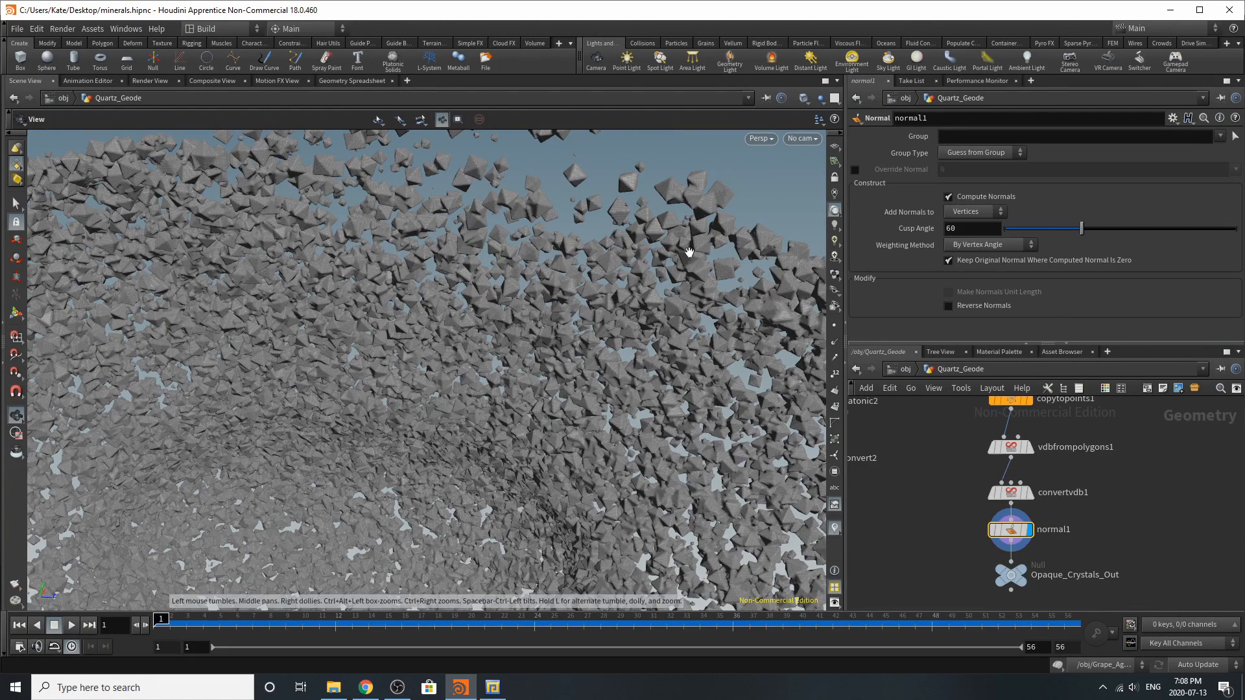
pyautogui.moveTo(1009, 585)
pyautogui.press('r')
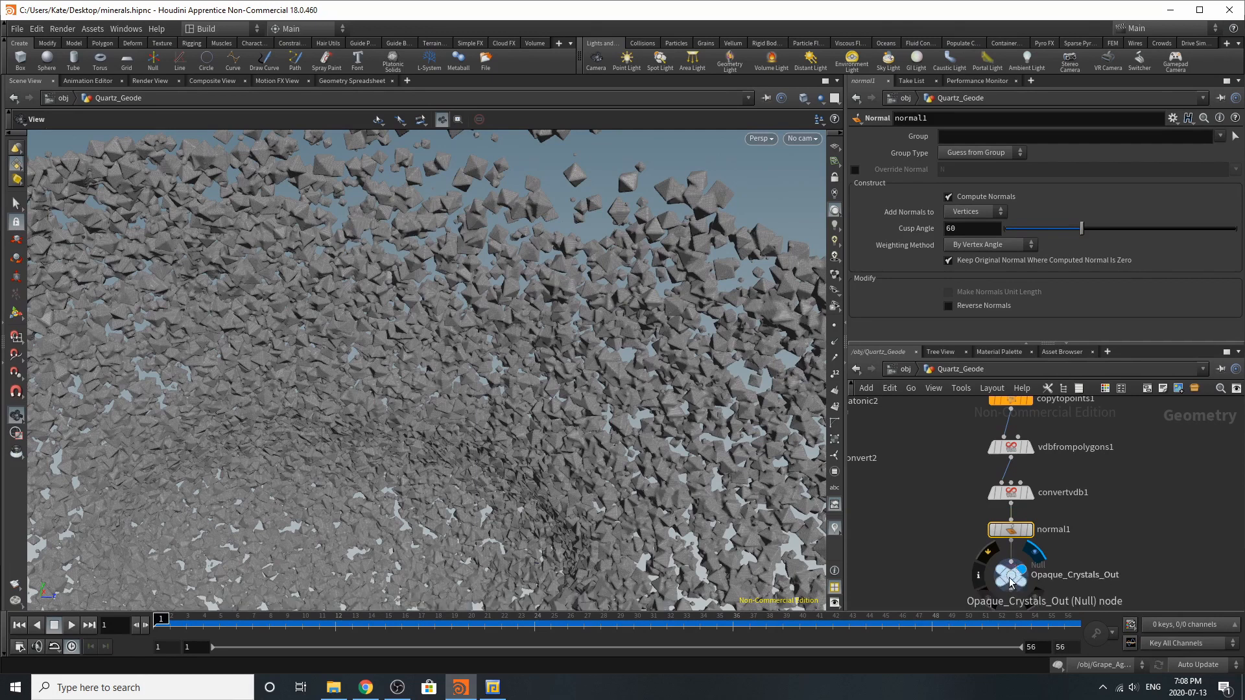
pyautogui.click(1039, 577)
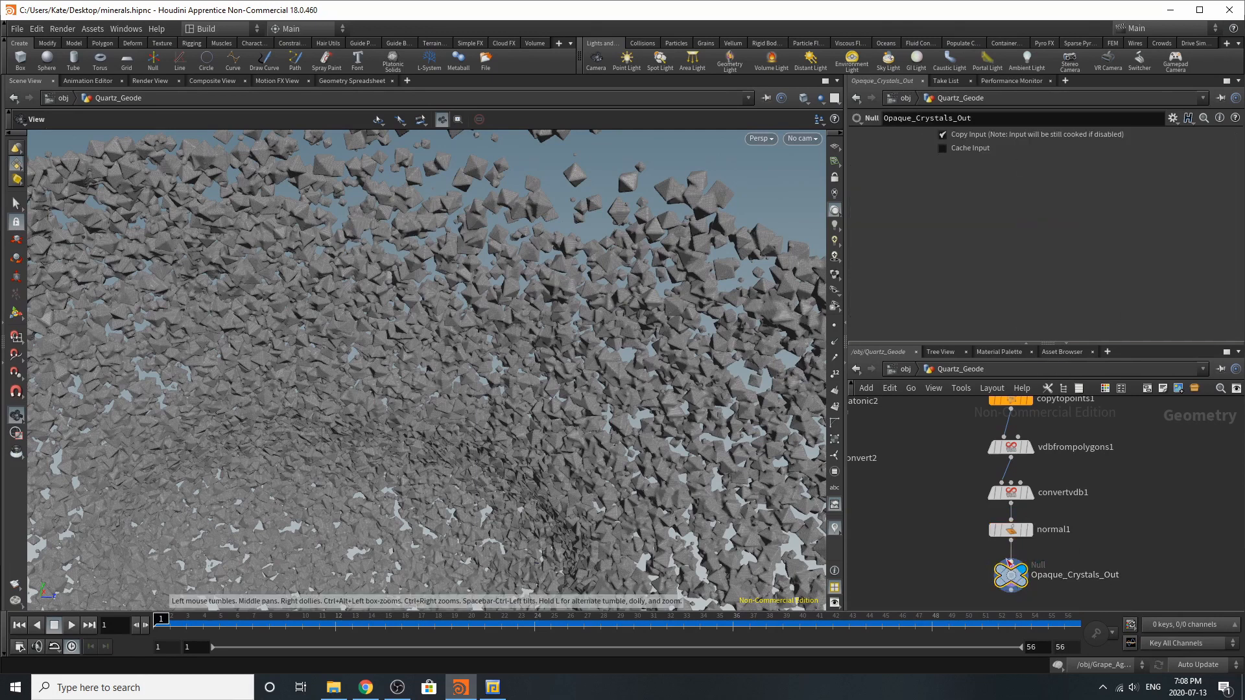
# Open the opaque_crystals object's network and inspect the settings of its object_merge1 and filecache1 nodes
pyautogui.click(901, 369)
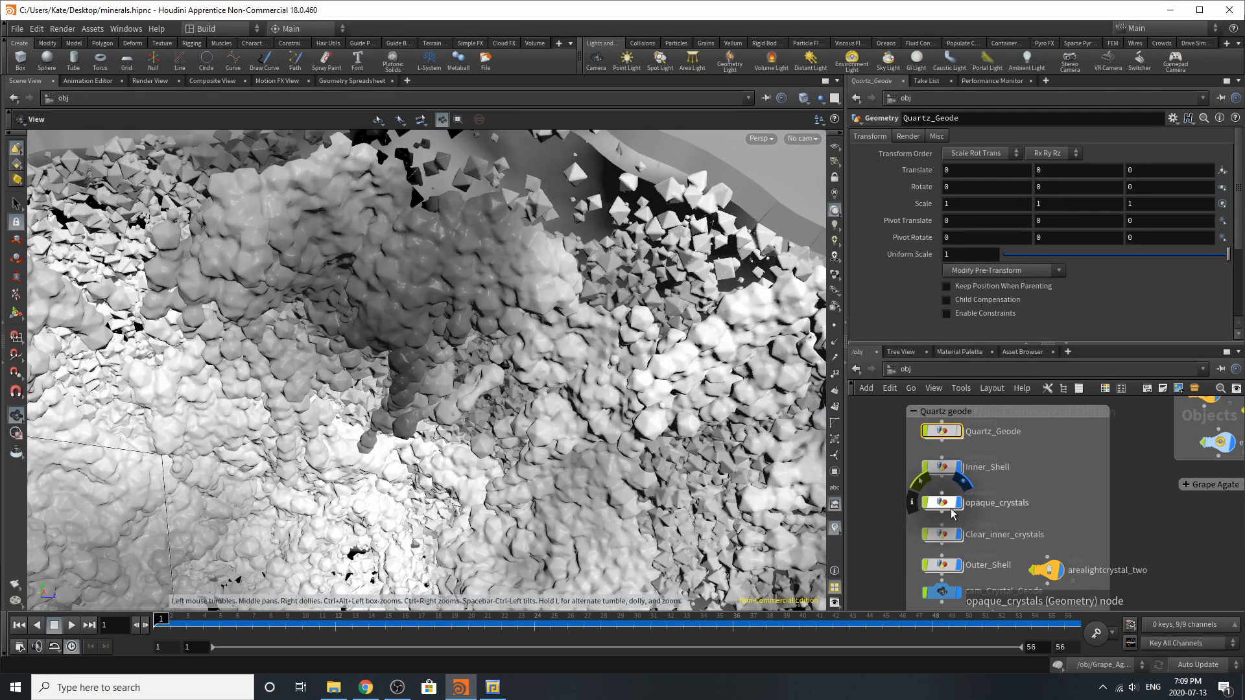
pyautogui.doubleClick(948, 504)
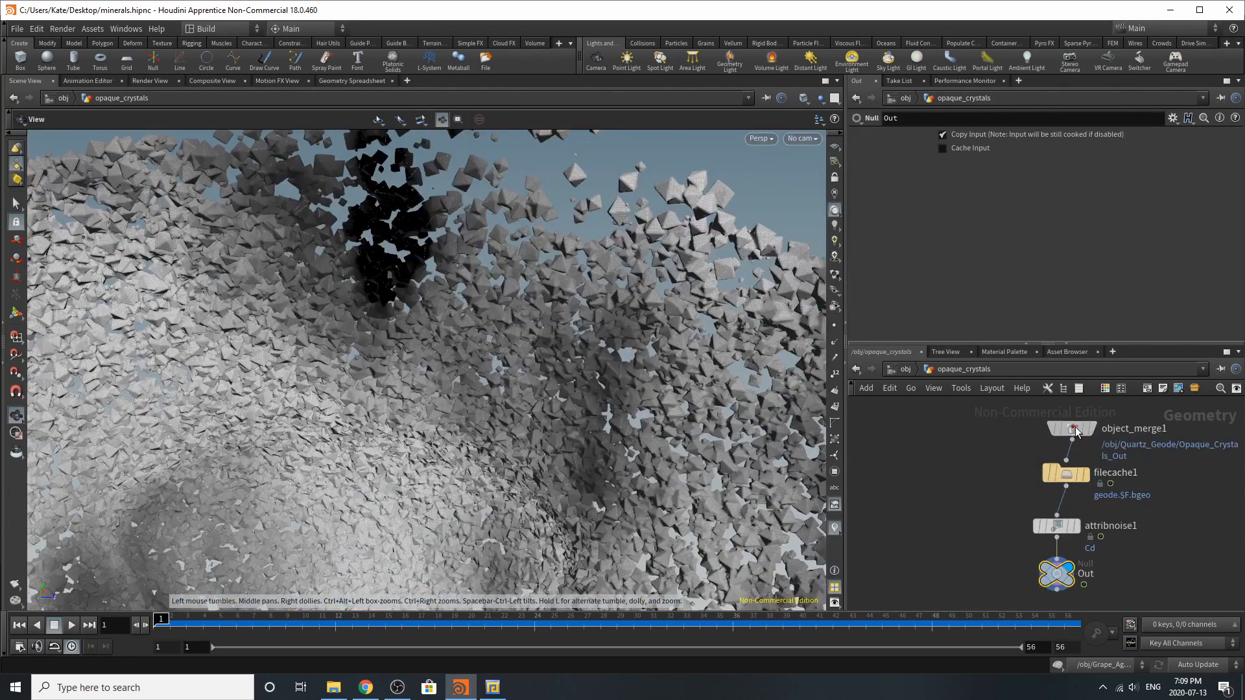
pyautogui.moveTo(1083, 429)
pyautogui.mouseDown()
pyautogui.moveTo(1069, 431)
pyautogui.moveTo(1093, 420)
pyautogui.moveTo(1067, 410)
pyautogui.mouseUp()
pyautogui.moveTo(1067, 410); pyautogui.dragTo(1069, 424, button='middle')
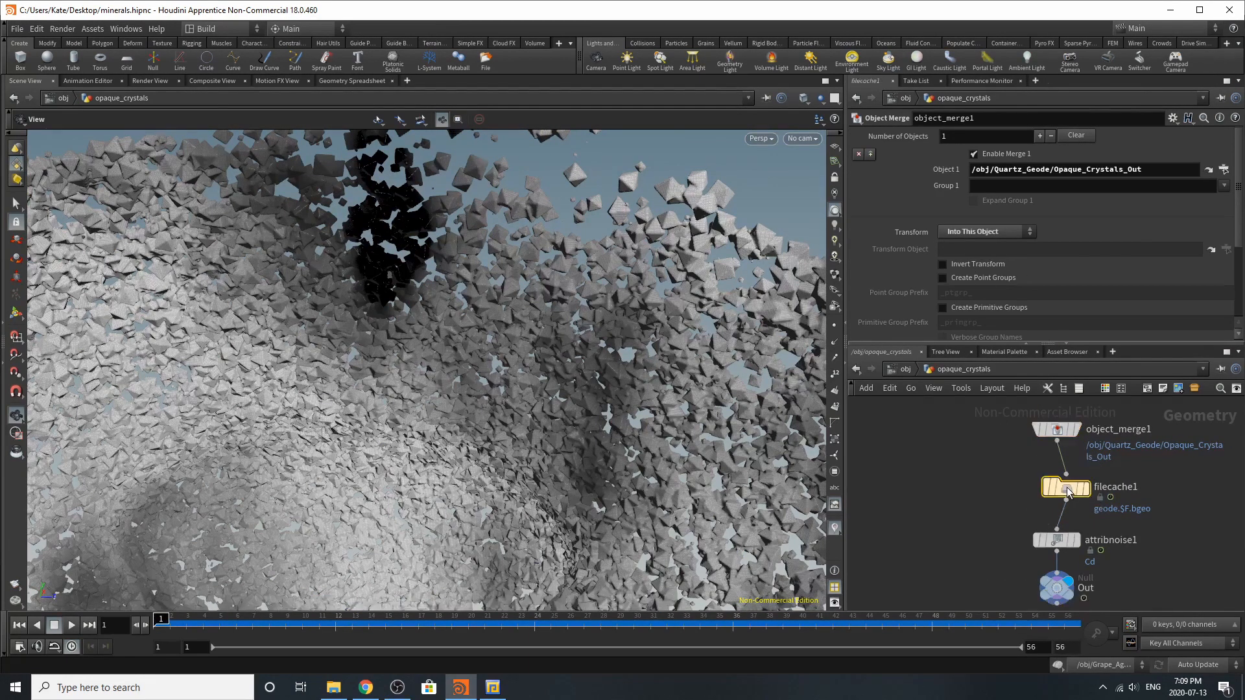
pyautogui.moveTo(1066, 487); pyautogui.dragTo(1022, 478)
pyautogui.moveTo(1067, 546)
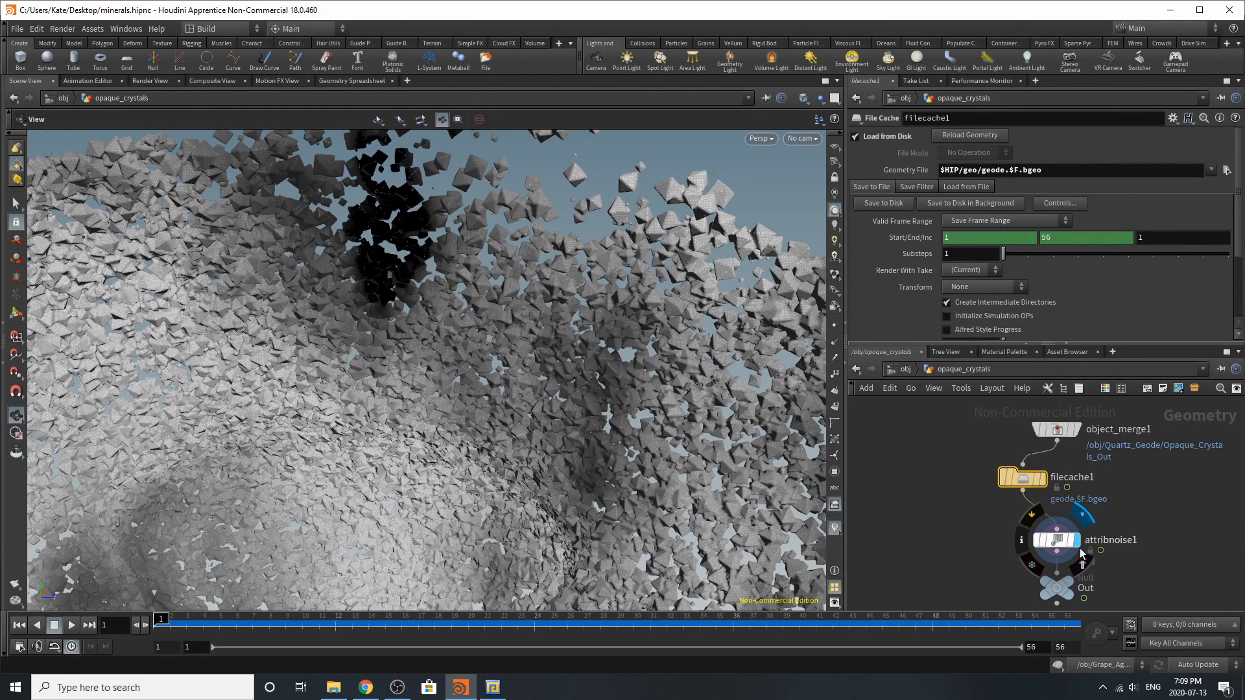
# Display attribnoise1 and examine its noise parameters and the resulting colour variation across the whole crystal shell
pyautogui.click(1056, 540)
pyautogui.scroll(-5, 993, 270)
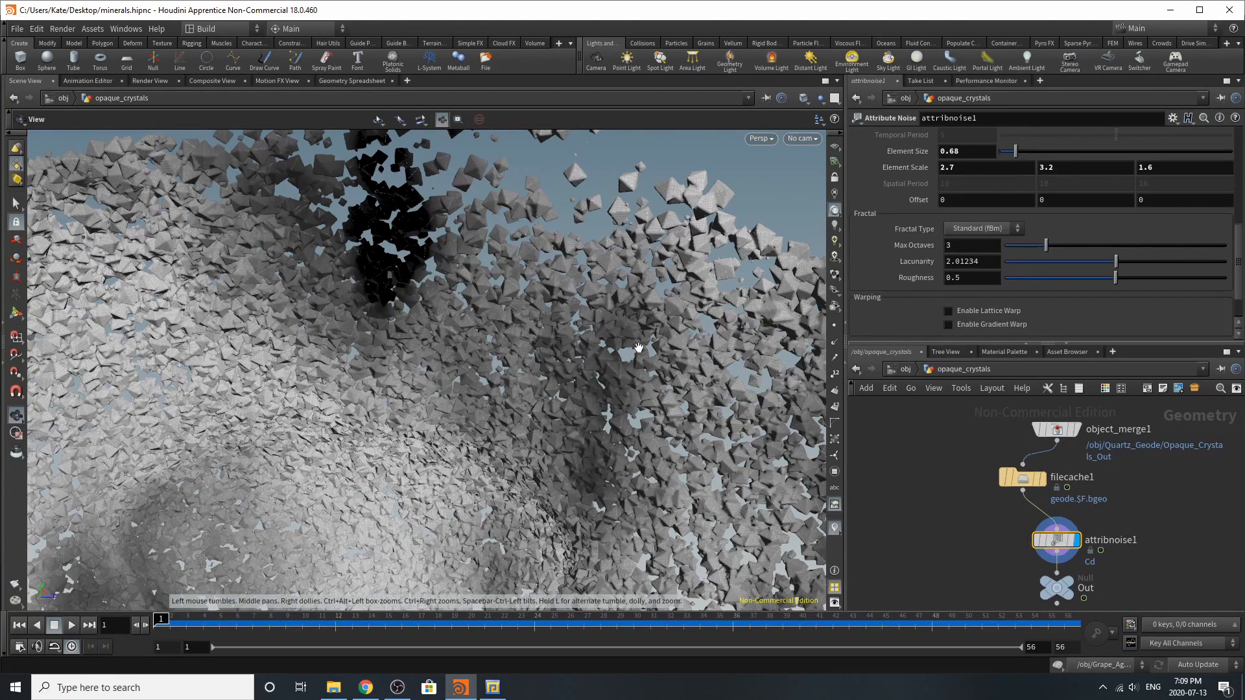
pyautogui.moveTo(691, 337); pyautogui.dragTo(389, 318, button='right')
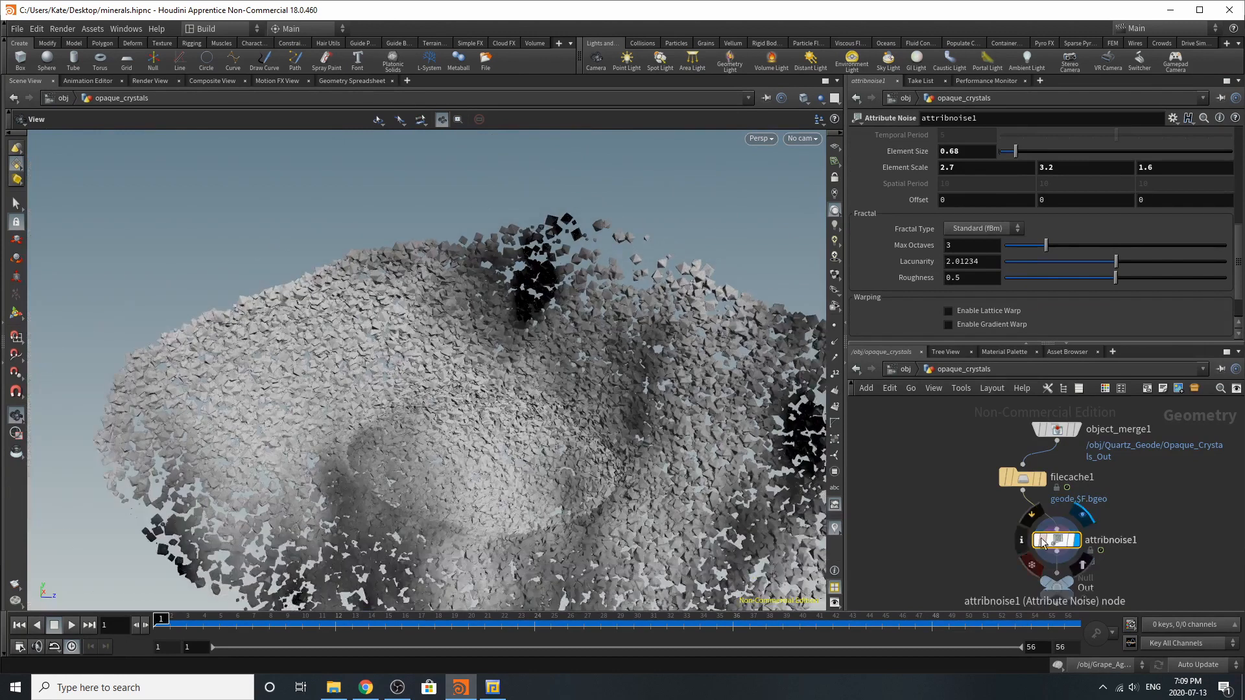
pyautogui.moveTo(629, 458); pyautogui.dragTo(663, 477)
pyautogui.moveTo(665, 452); pyautogui.dragTo(620, 406, button='middle')
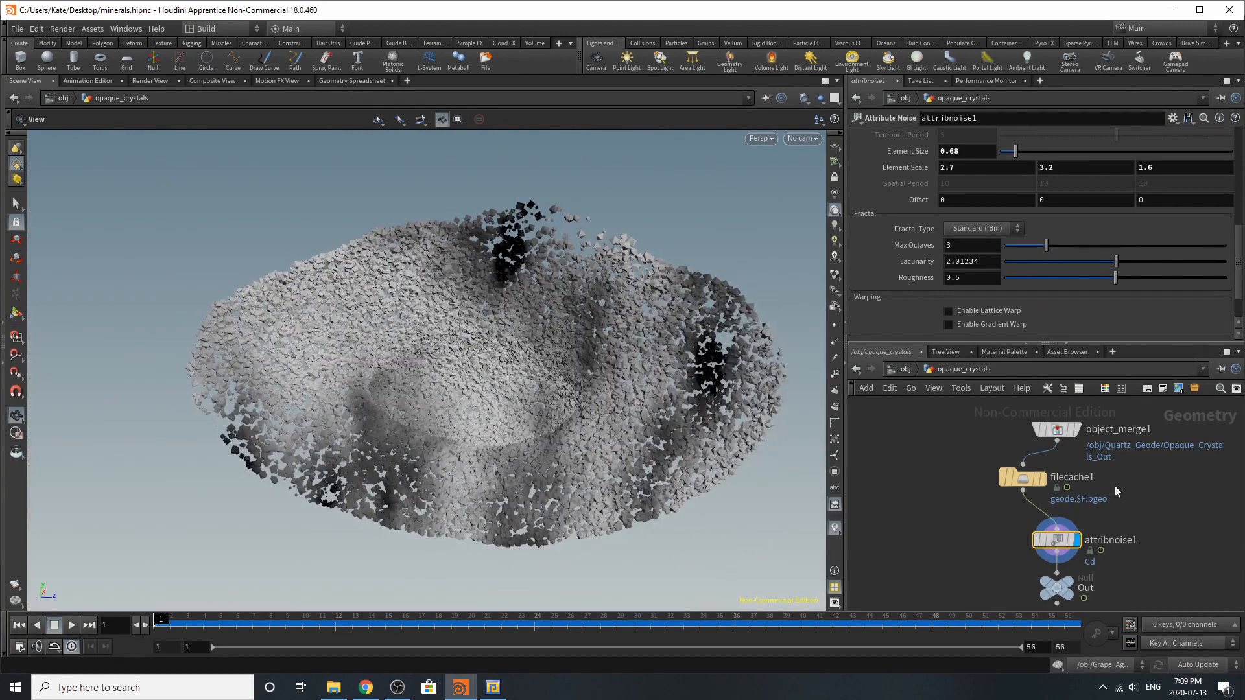
# Check the opaque_crystals object's material at object level, and reopen Quartz_Geode at its Opaque_Crystals_Out null
pyautogui.click(904, 370)
pyautogui.click(930, 504)
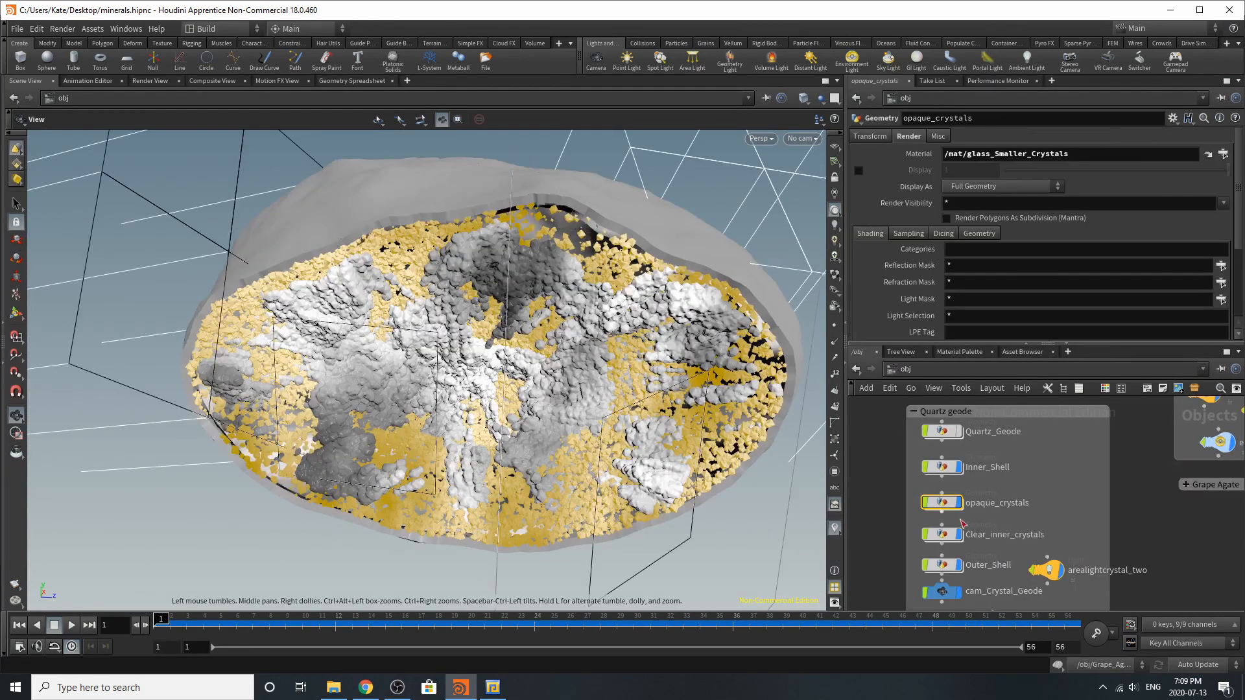
pyautogui.click(946, 435)
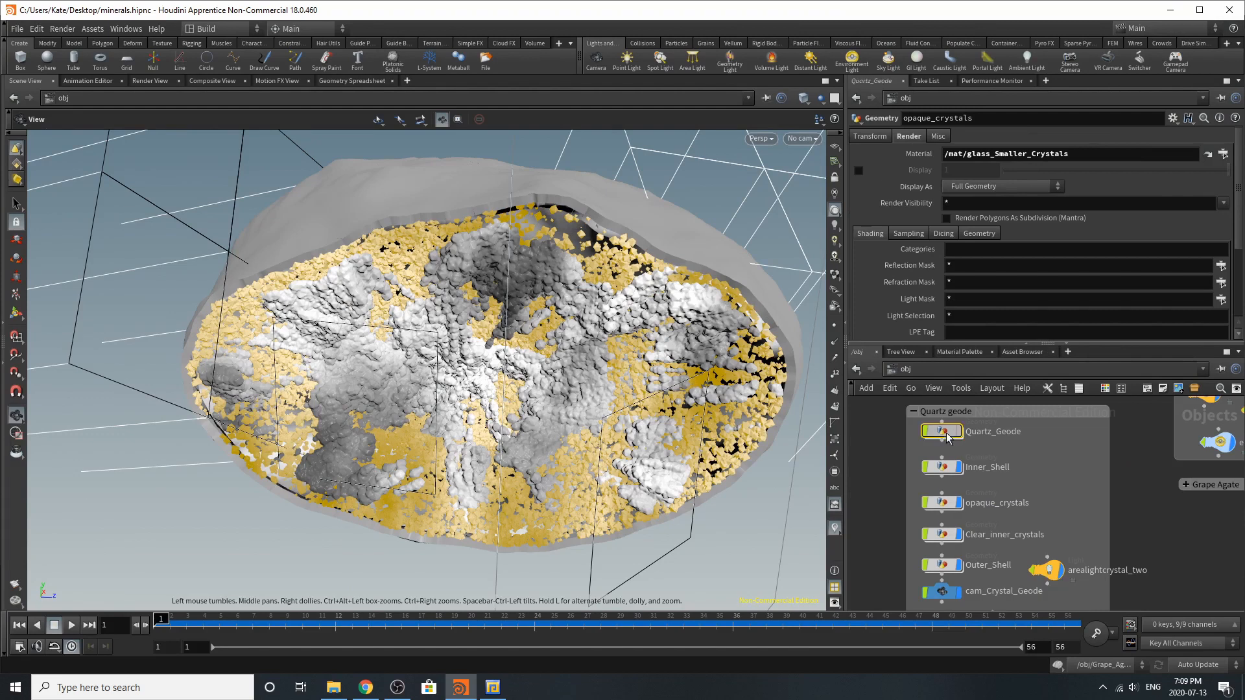
pyautogui.doubleClick(946, 433)
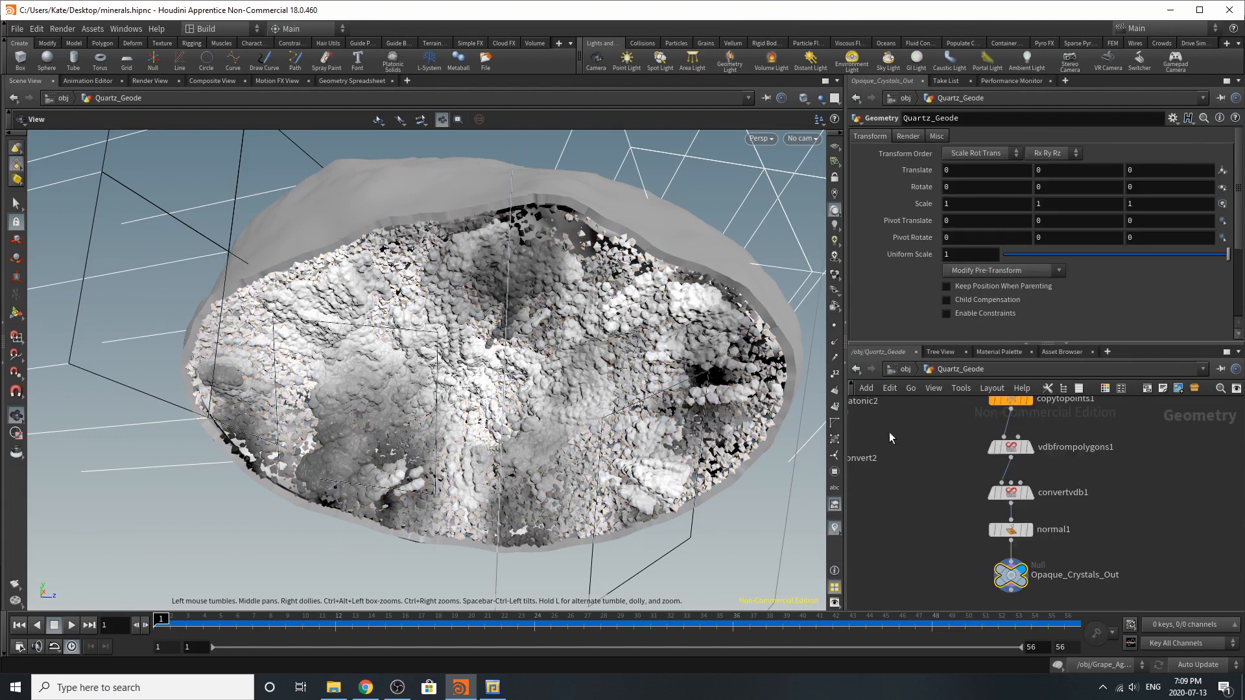
pyautogui.click(1000, 575)
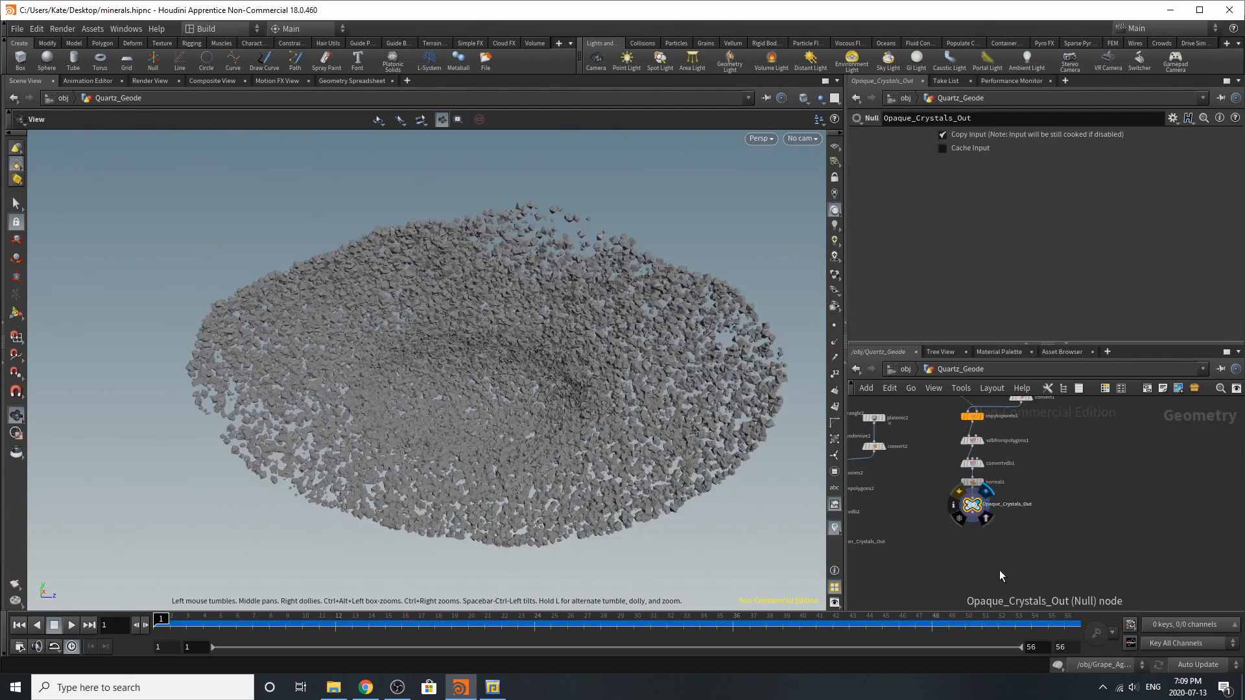
# Display attribnoise2 below Shell_Out and review its Cd noise, remap and fractal parameters
pyautogui.scroll(-5, 979, 532)
pyautogui.scroll(5, 964, 552)
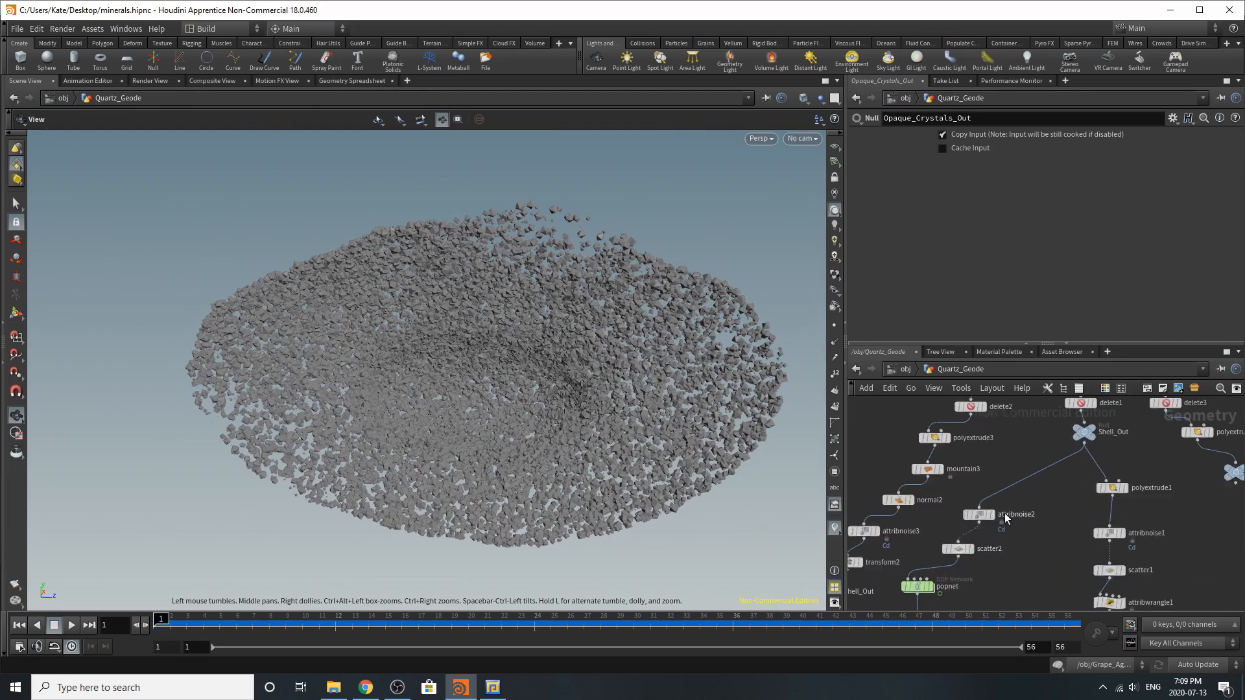
pyautogui.scroll(3, 950, 545)
pyautogui.click(933, 579)
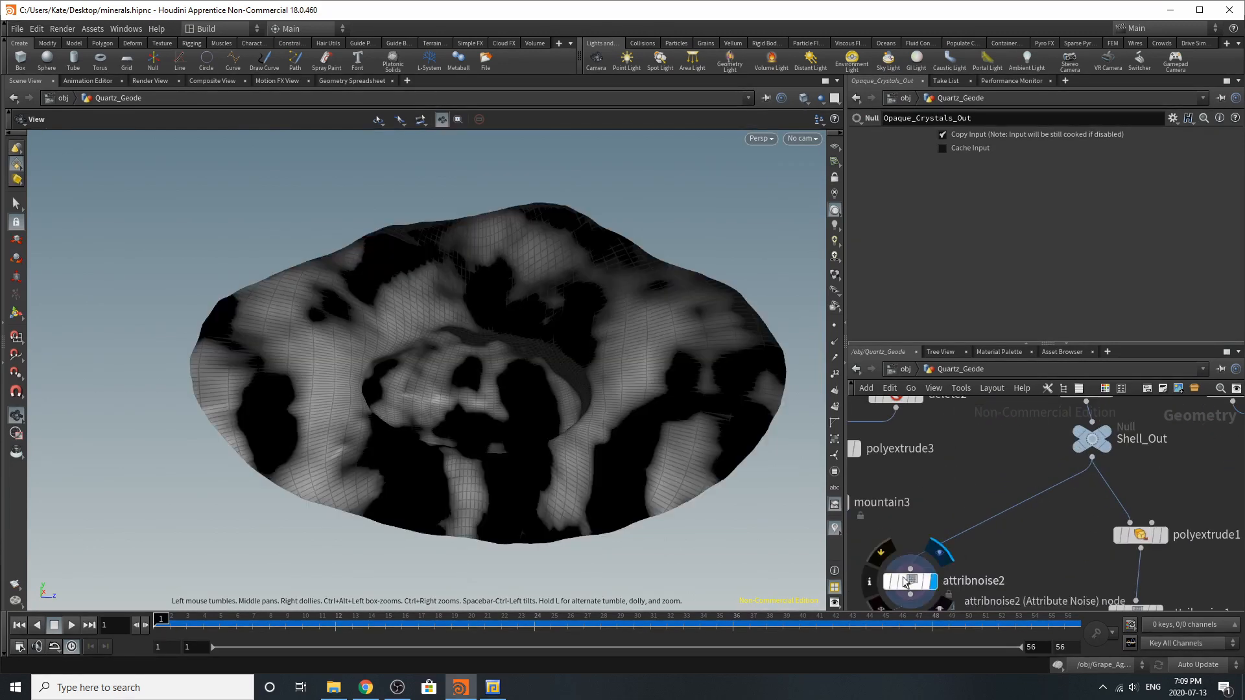
pyautogui.scroll(-1, 1050, 299)
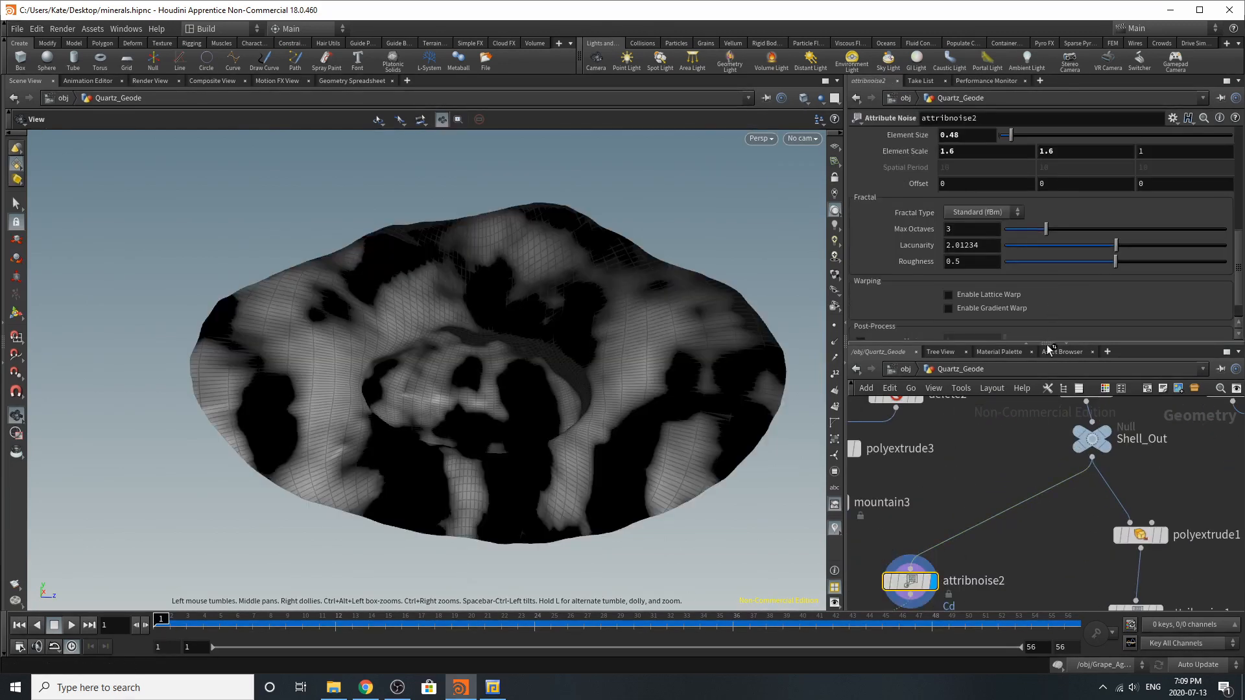
pyautogui.scroll(10, 1044, 300)
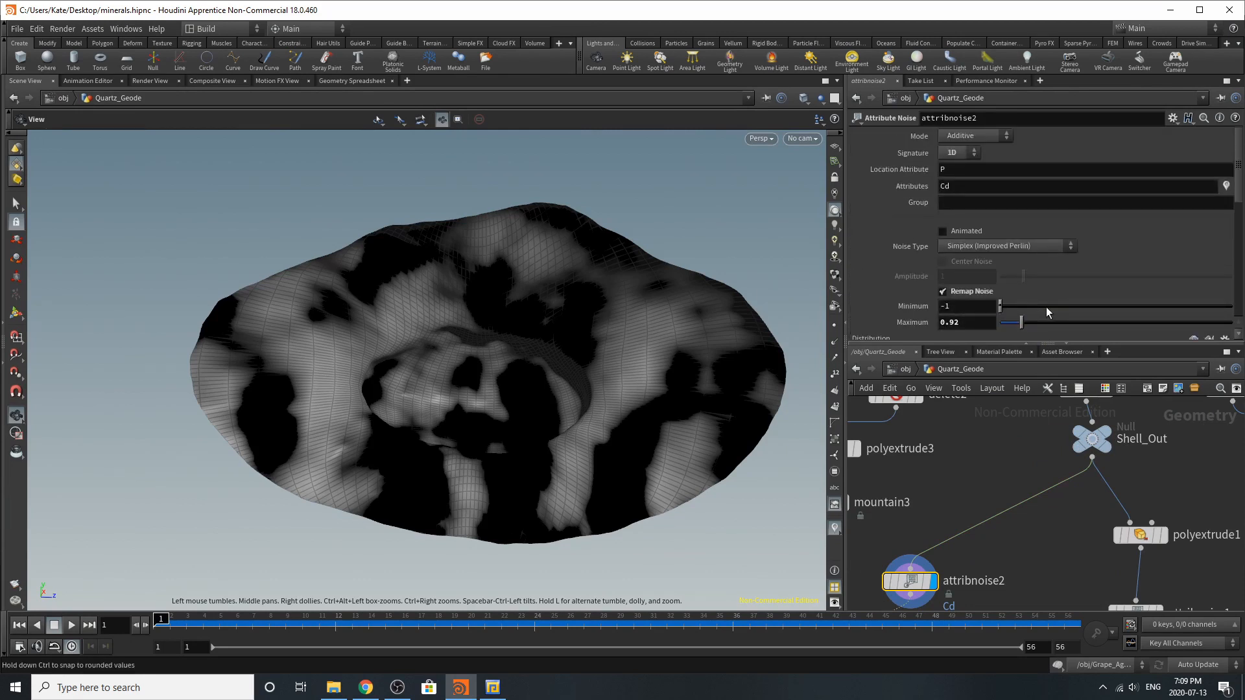
pyautogui.scroll(-5, 1013, 505)
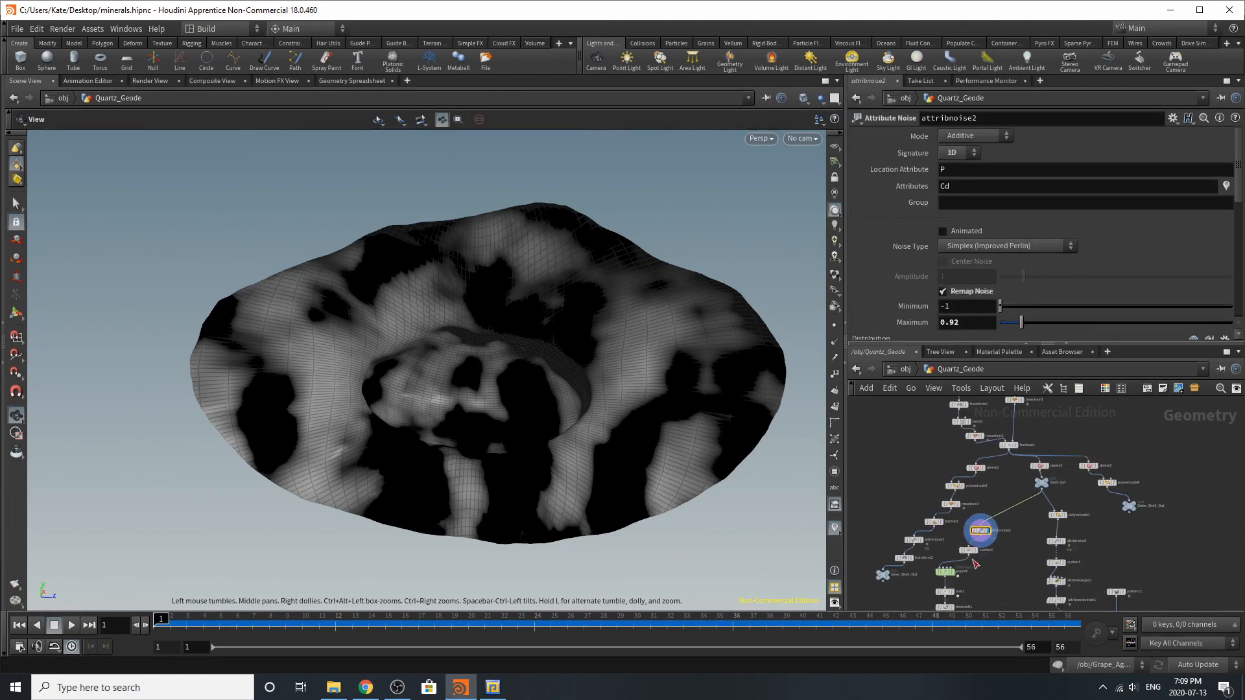
# Display scatter2 and review its density attribute and total point count settings
pyautogui.scroll(6, 975, 552)
pyautogui.click(985, 529)
pyautogui.click(954, 527)
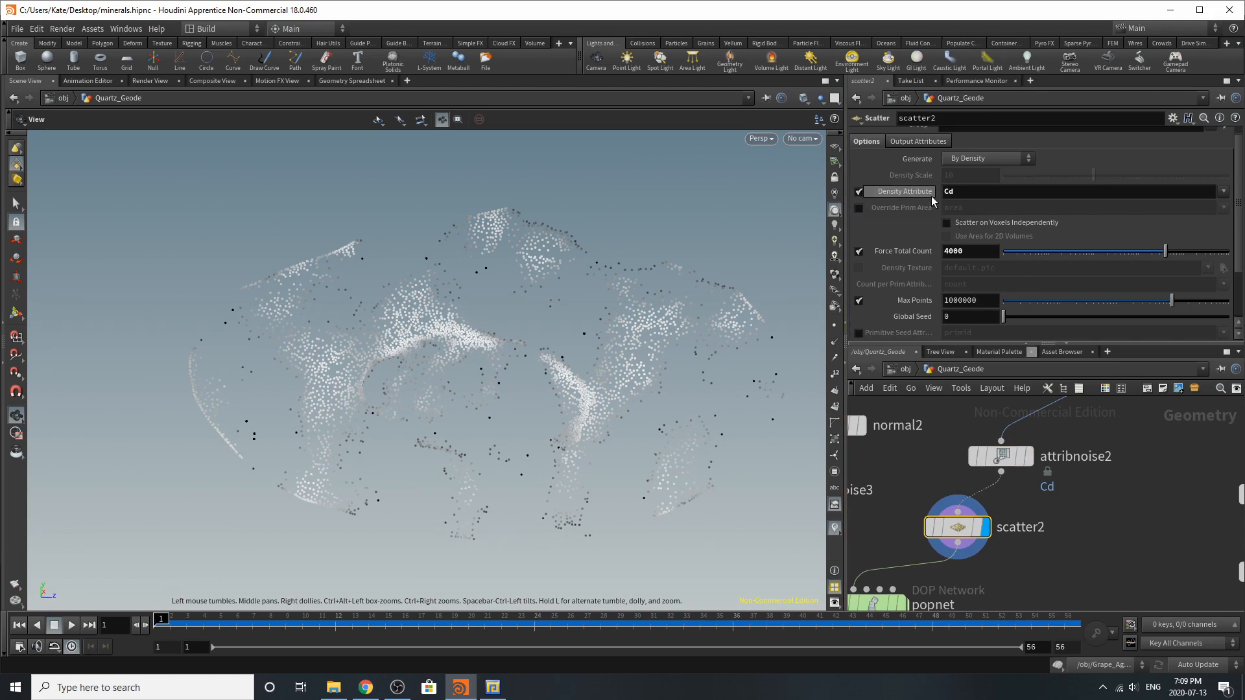
pyautogui.scroll(-4, 965, 460)
pyautogui.scroll(5, 932, 544)
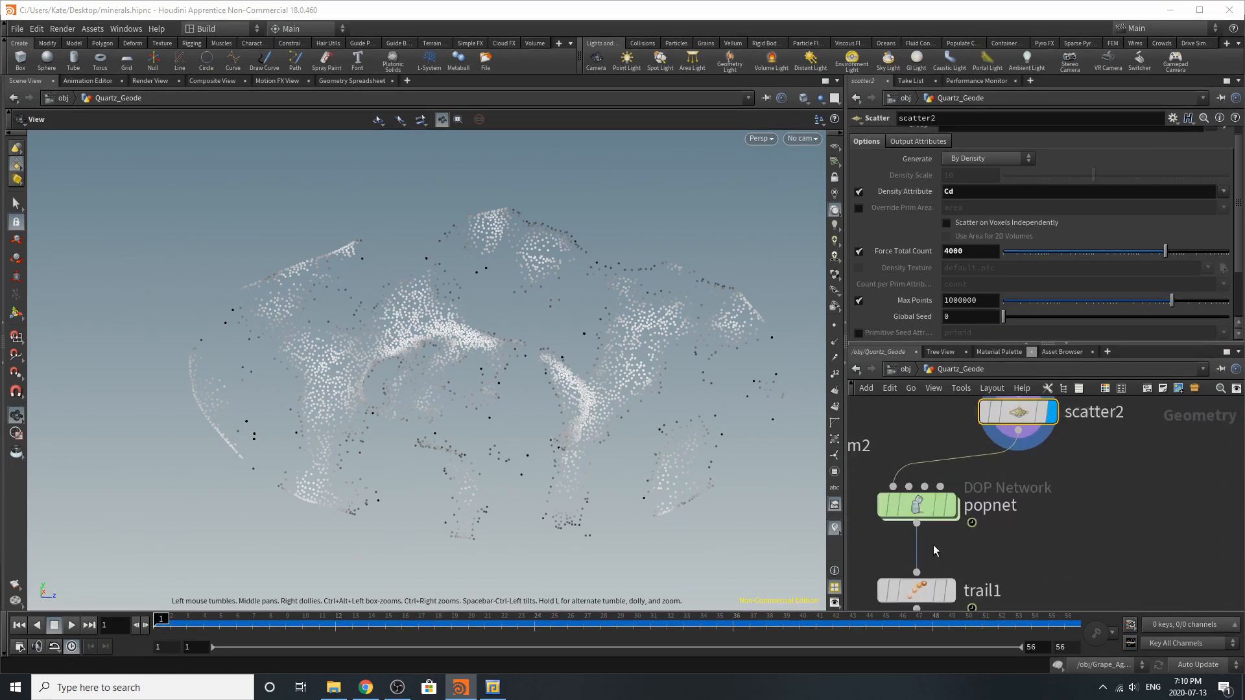
# Display the popnet DOP network, check its simulation settings and enter it
pyautogui.click(954, 506)
pyautogui.click(931, 509)
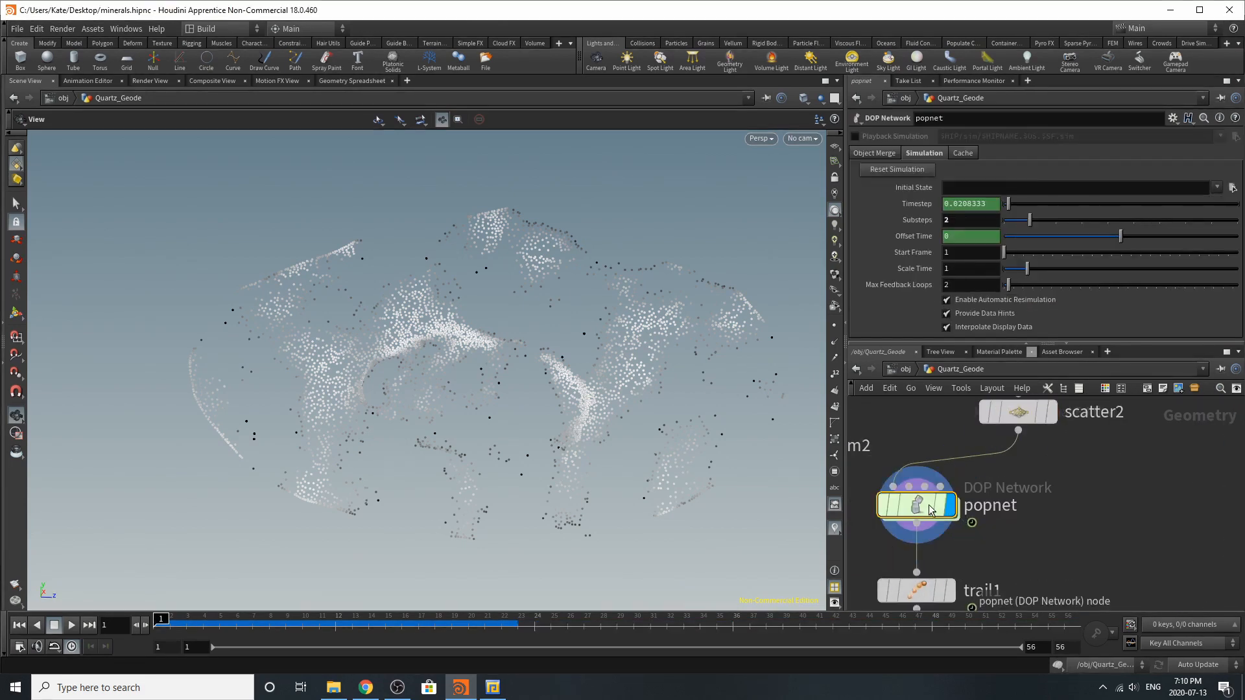
pyautogui.doubleClick(930, 509)
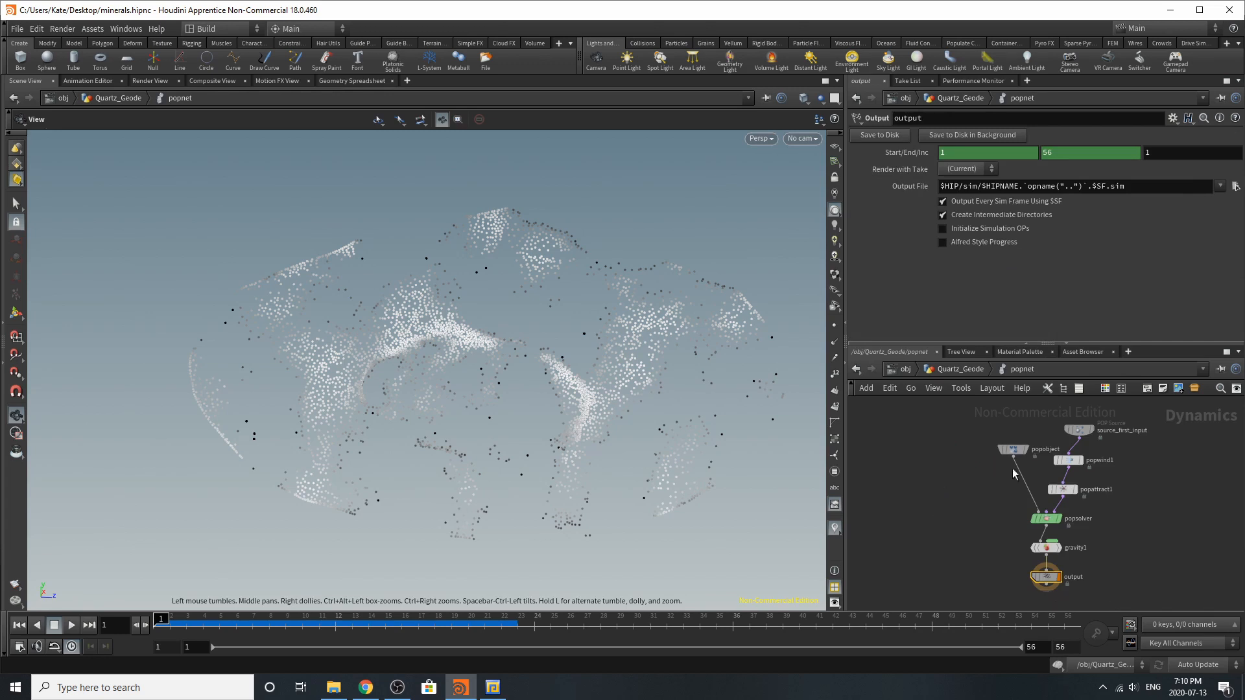
# Review the birth and emission source settings of source_first_input
pyautogui.click(1076, 432)
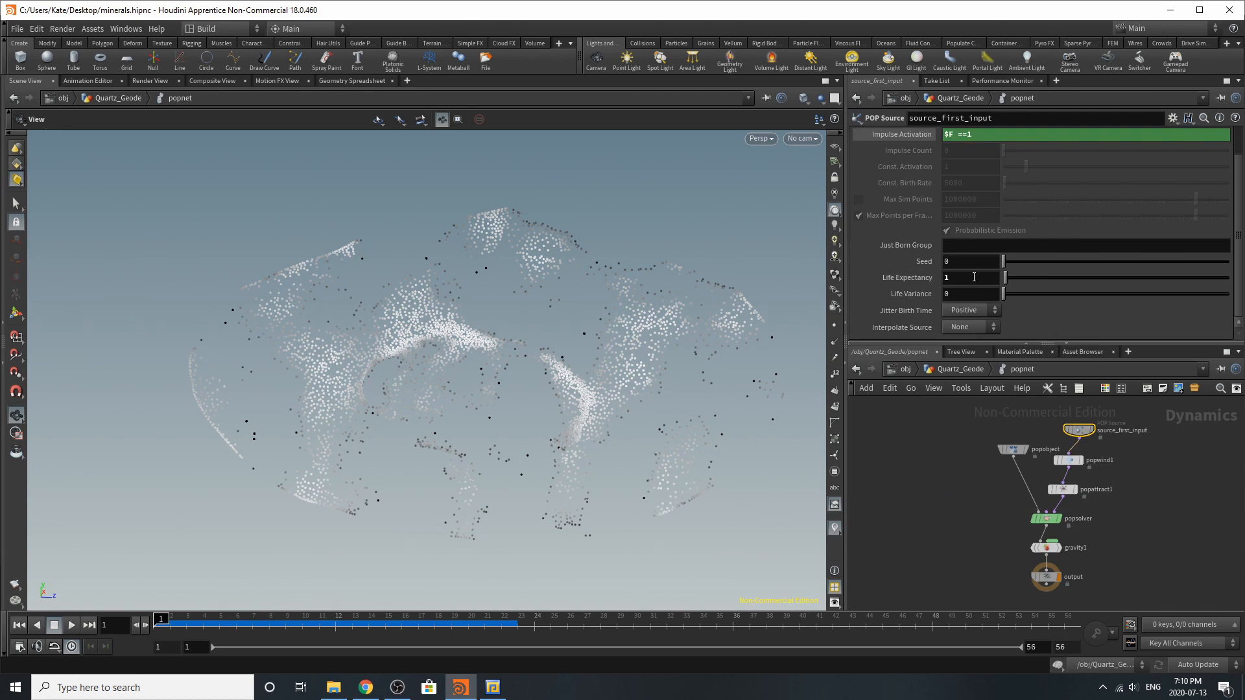
pyautogui.scroll(2, 978, 310)
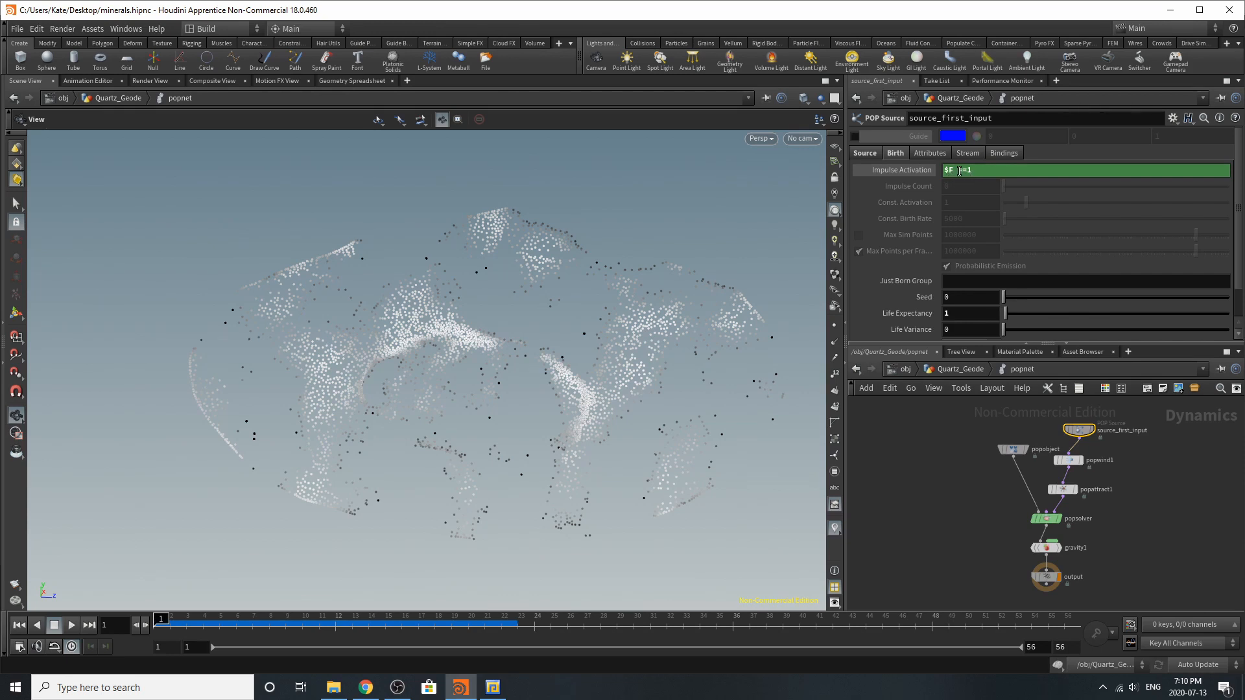
pyautogui.click(879, 153)
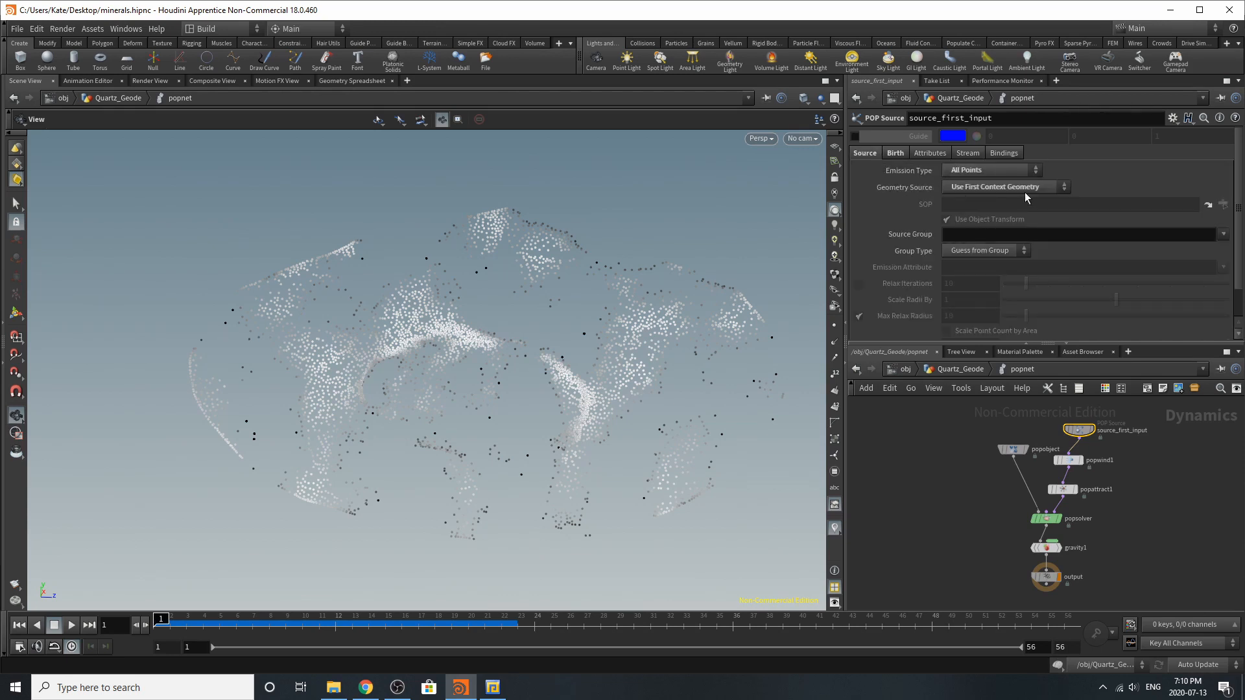
# Play the particle simulation to preview its motion, stop it and return to frame 1
pyautogui.click(71, 625)
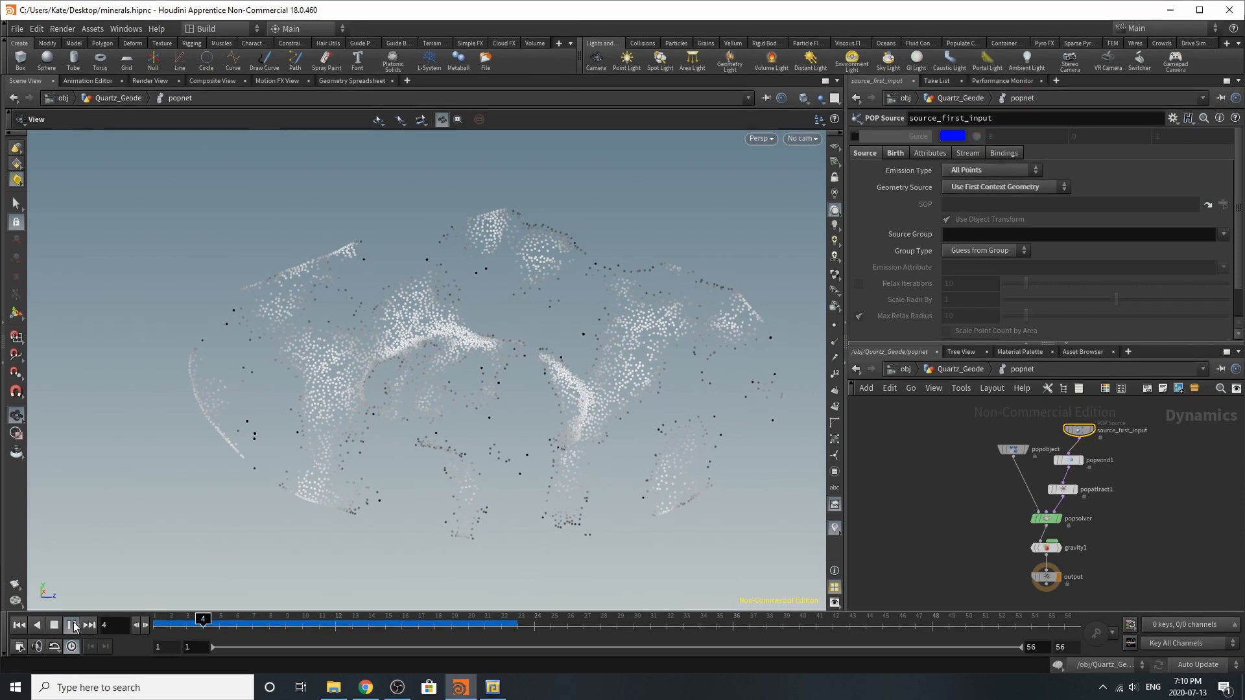
pyautogui.click(76, 626)
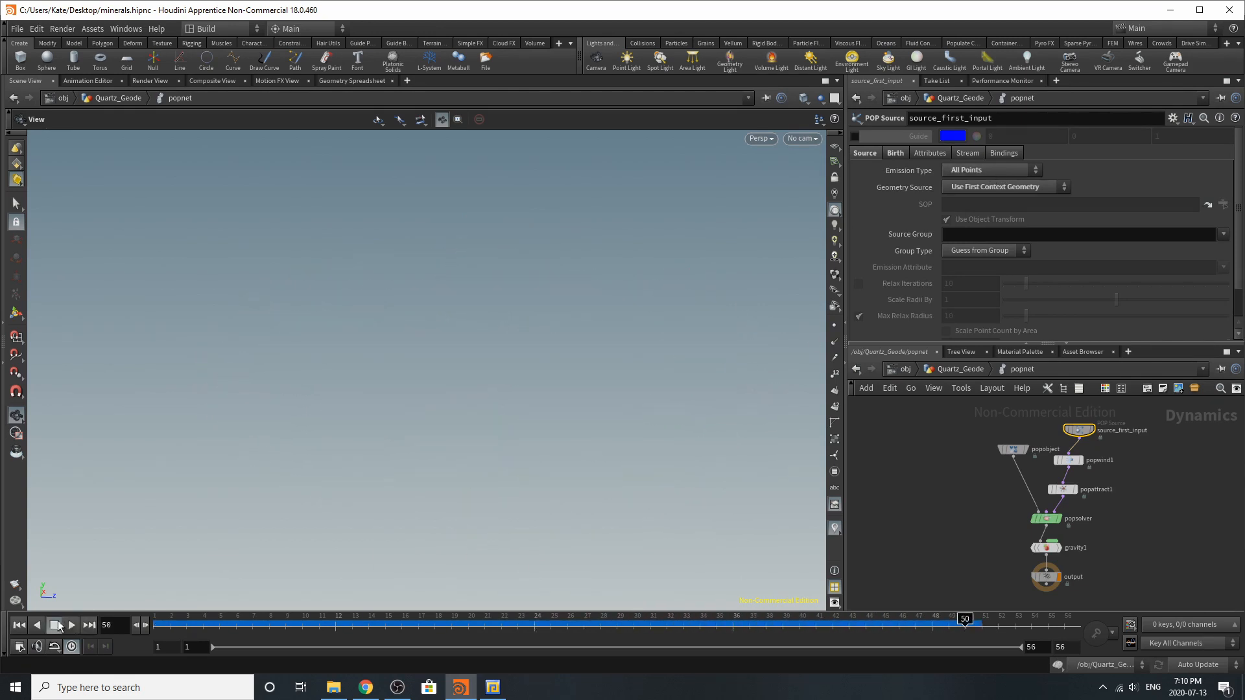
pyautogui.moveTo(203, 626); pyautogui.dragTo(161, 627)
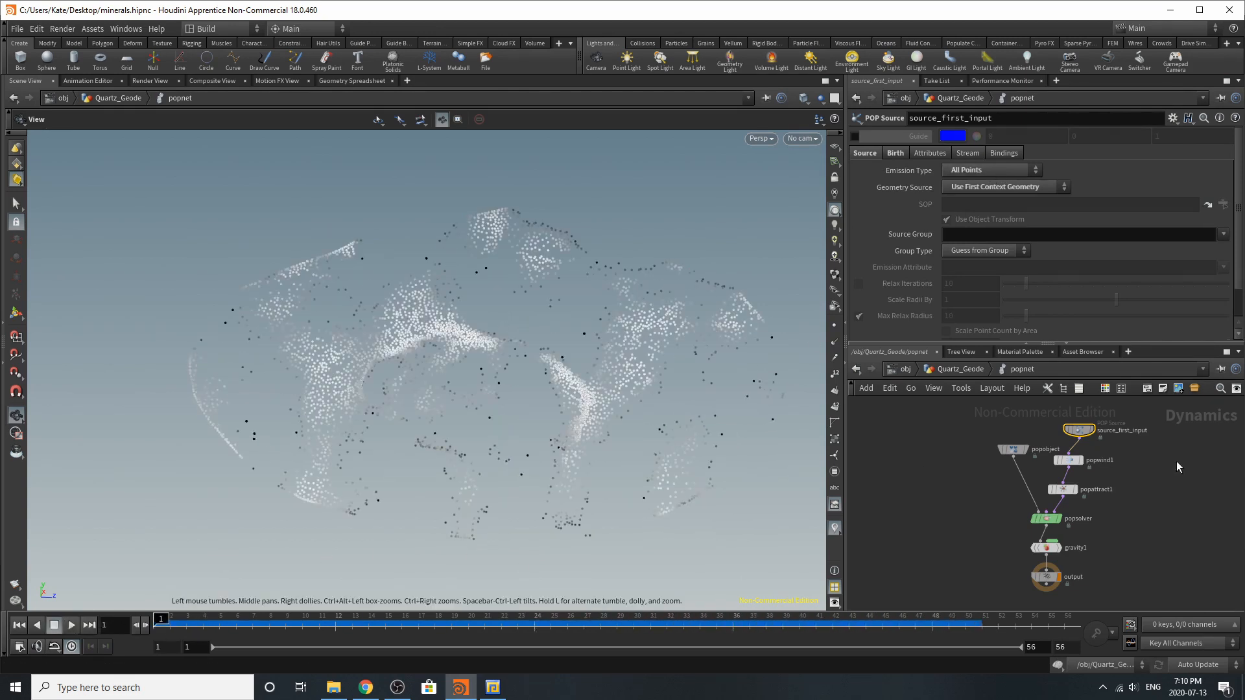
# Review the noise settings of popwind1 and the force and goal settings of popattract1
pyautogui.click(1070, 459)
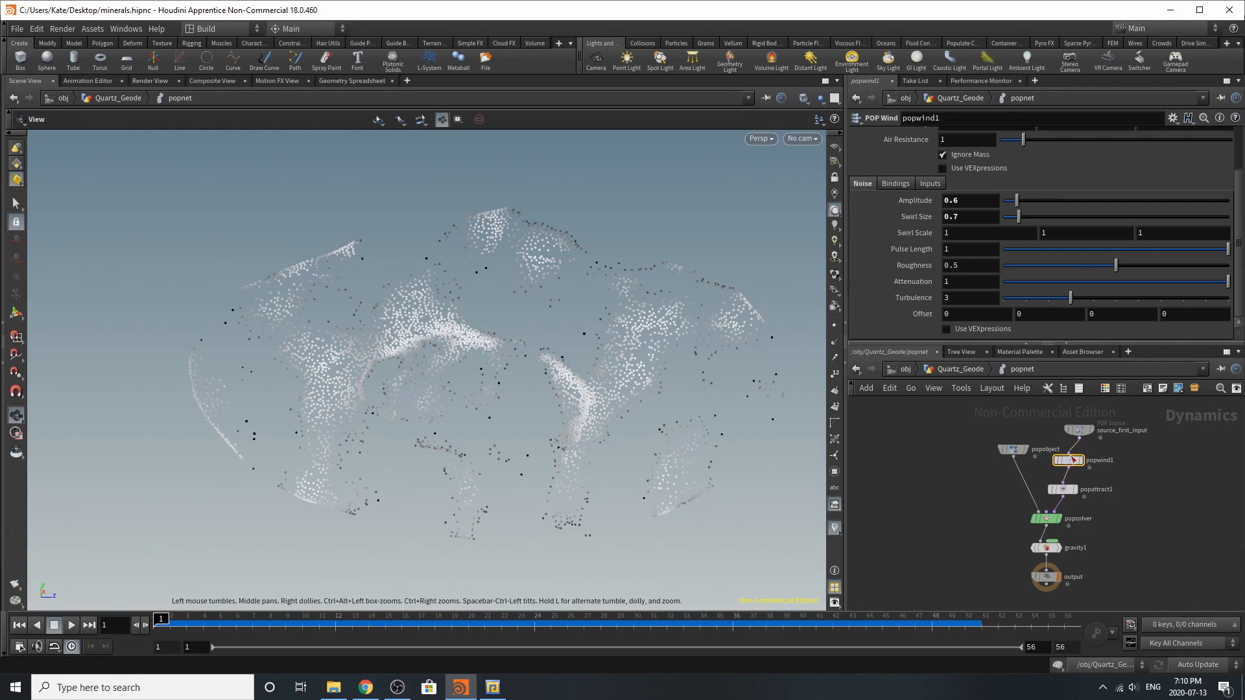
pyautogui.scroll(3, 1063, 492)
pyautogui.click(1063, 487)
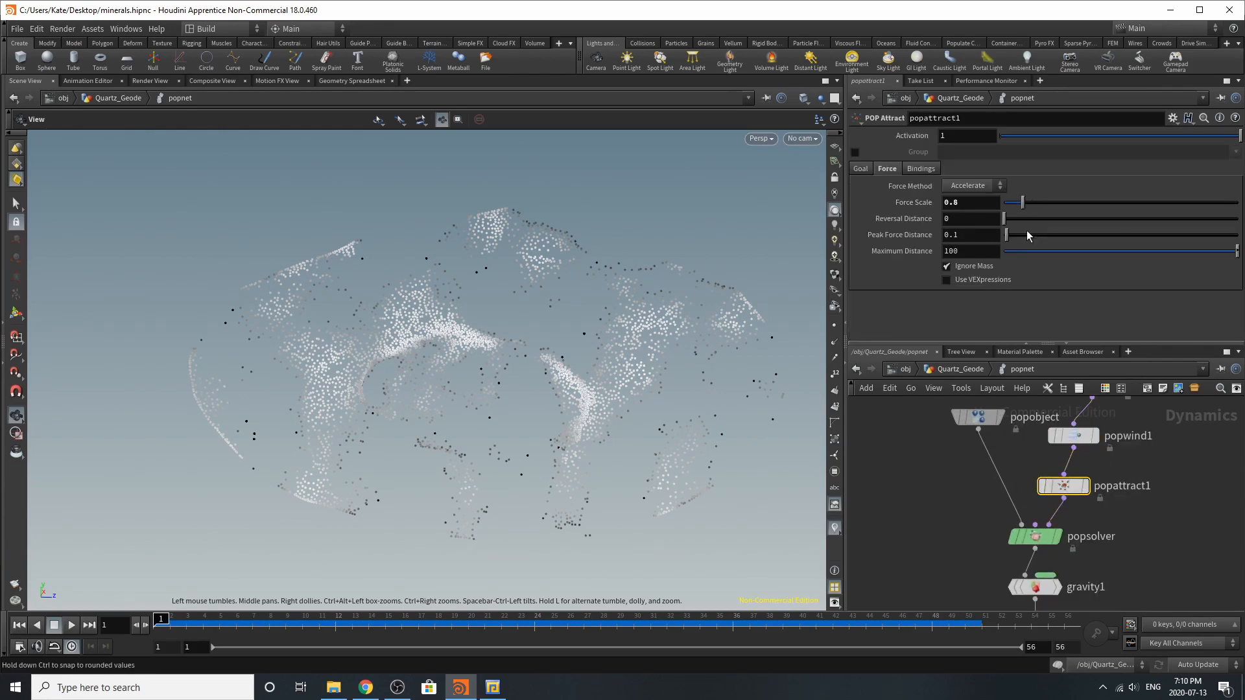
pyautogui.click(857, 168)
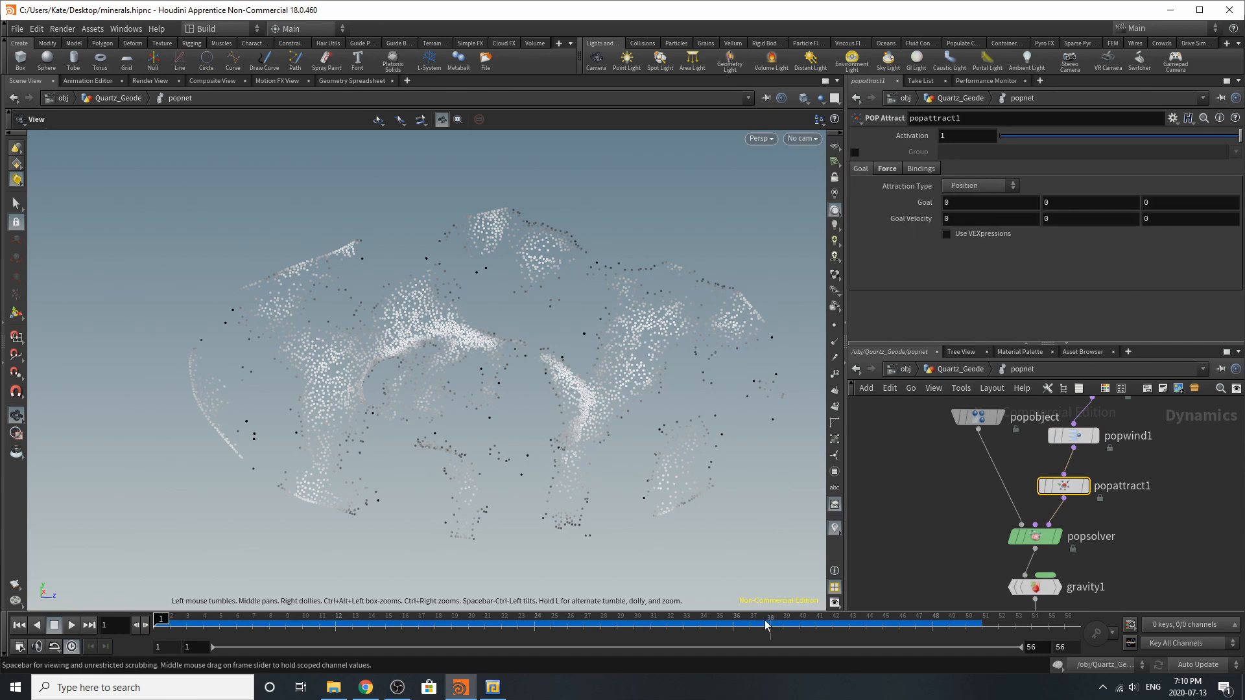
# Scrub the particle simulation to frame 18, check the gravity1 force settings and return to the Quartz_Geode network
pyautogui.click(335, 622)
pyautogui.moveTo(338, 624); pyautogui.dragTo(434, 604)
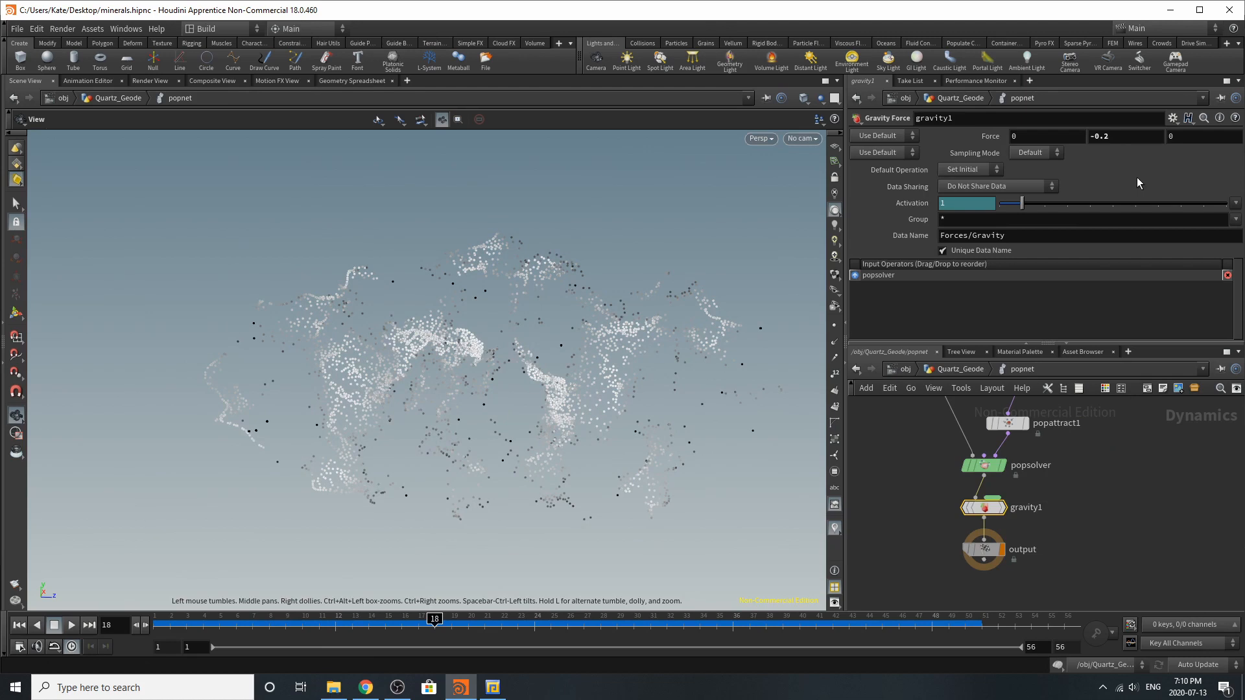
pyautogui.click(959, 368)
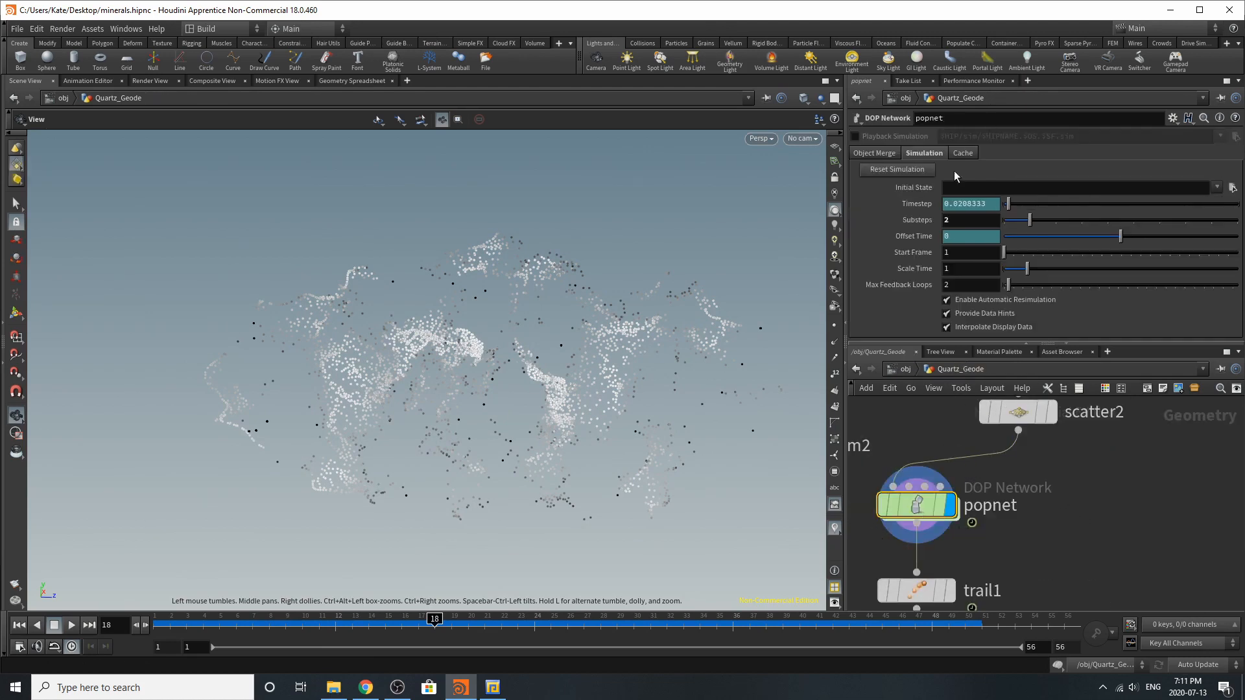
# Re-enter popnet to check the popsolver substep settings and go back to the Quartz_Geode network
pyautogui.doubleClick(925, 521)
pyautogui.click(982, 463)
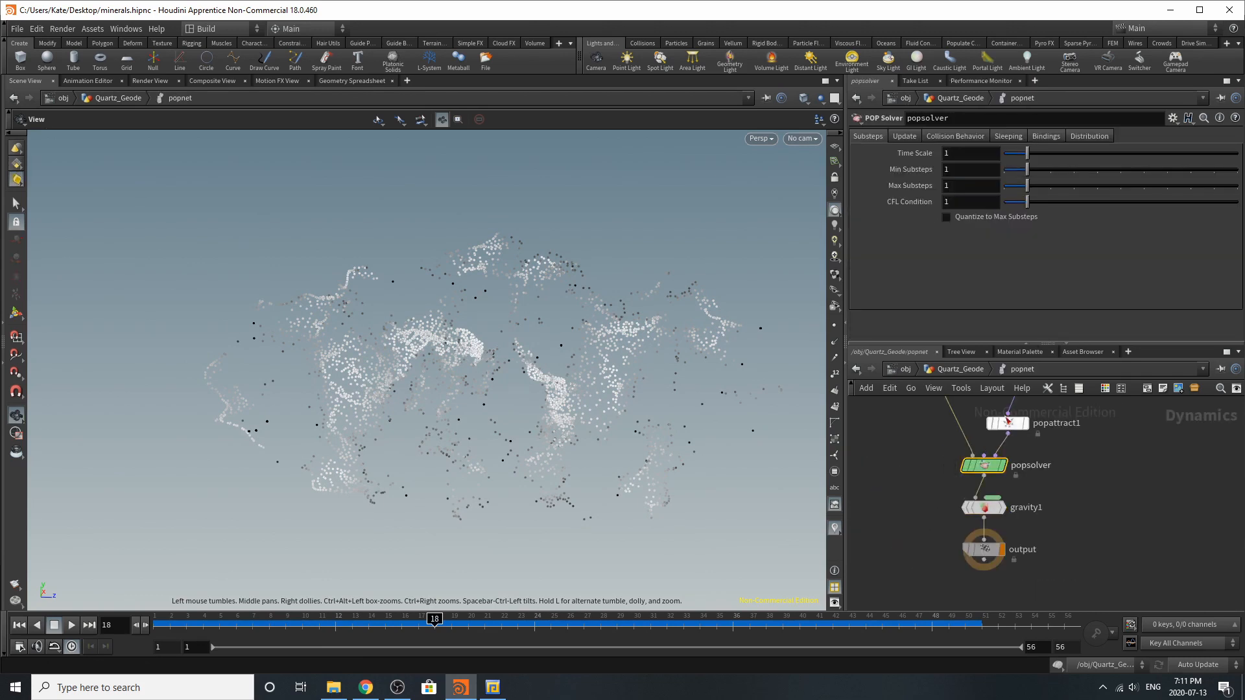
pyautogui.click(946, 371)
# Display the trail1 node and review its result type, trail length and cache settings
pyautogui.scroll(-3, 1018, 537)
pyautogui.scroll(3, 983, 575)
pyautogui.click(1012, 558)
pyautogui.click(999, 549)
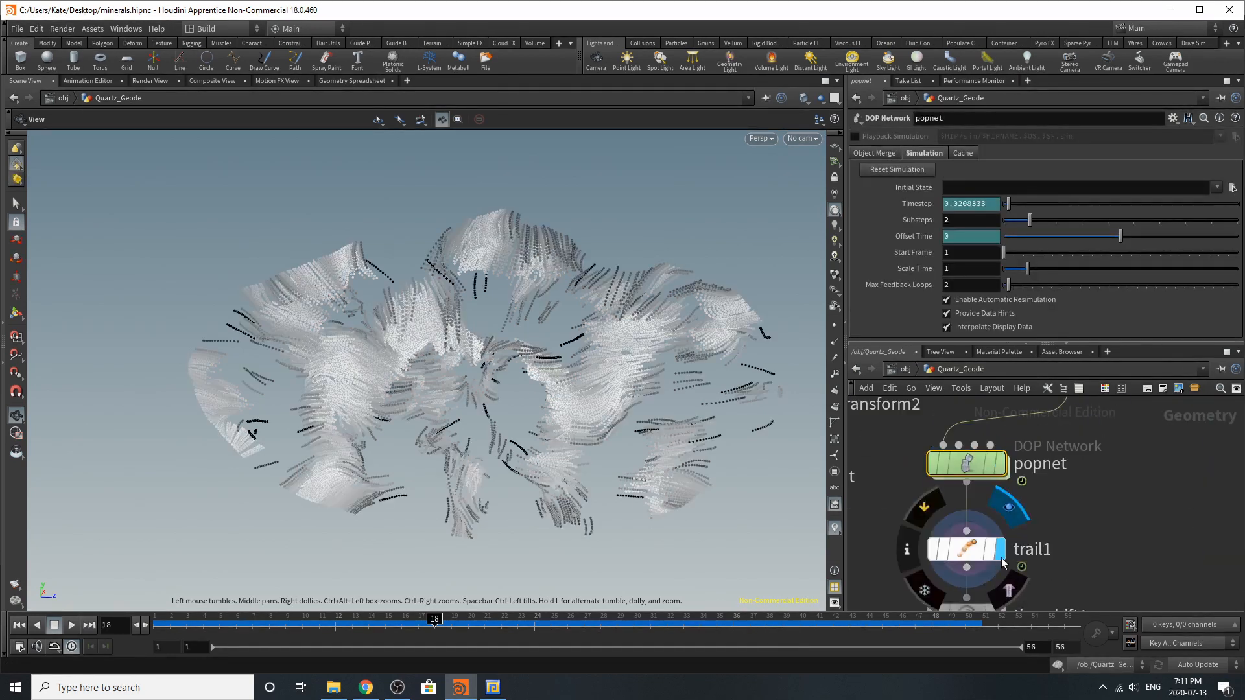
pyautogui.click(966, 549)
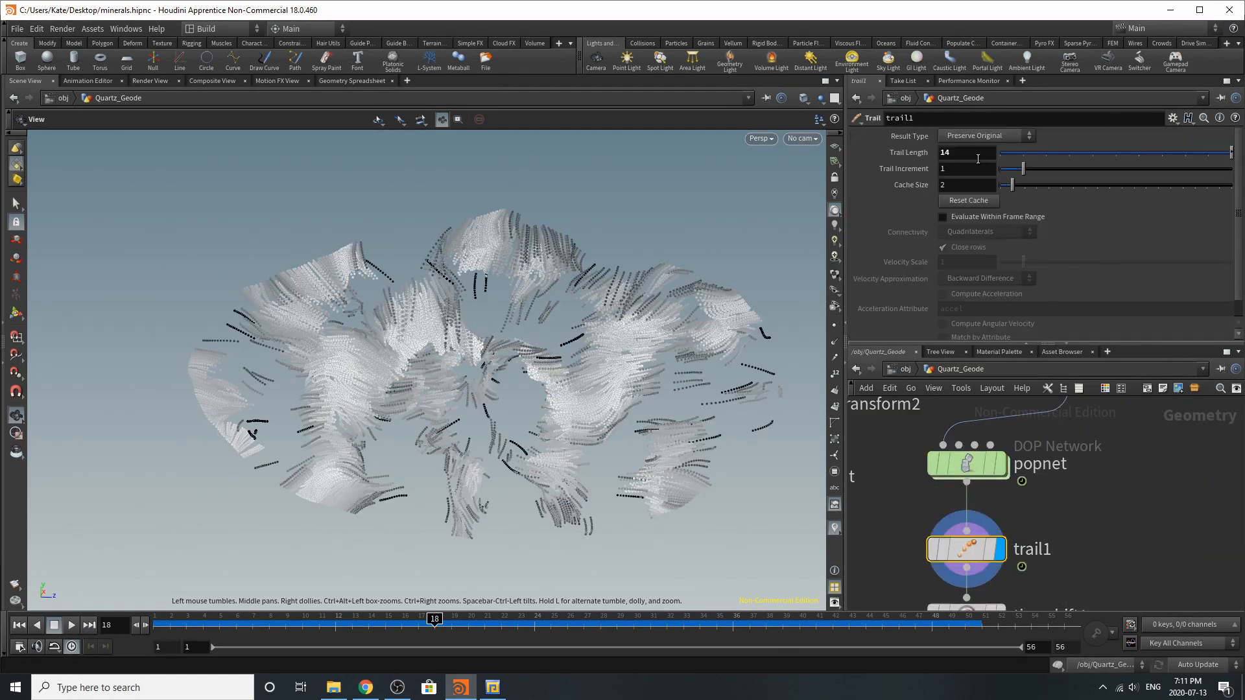
pyautogui.scroll(-3, 1158, 497)
pyautogui.scroll(3, 1063, 505)
# Display the timeshift1 node and review its method and frame settings
pyautogui.click(1084, 502)
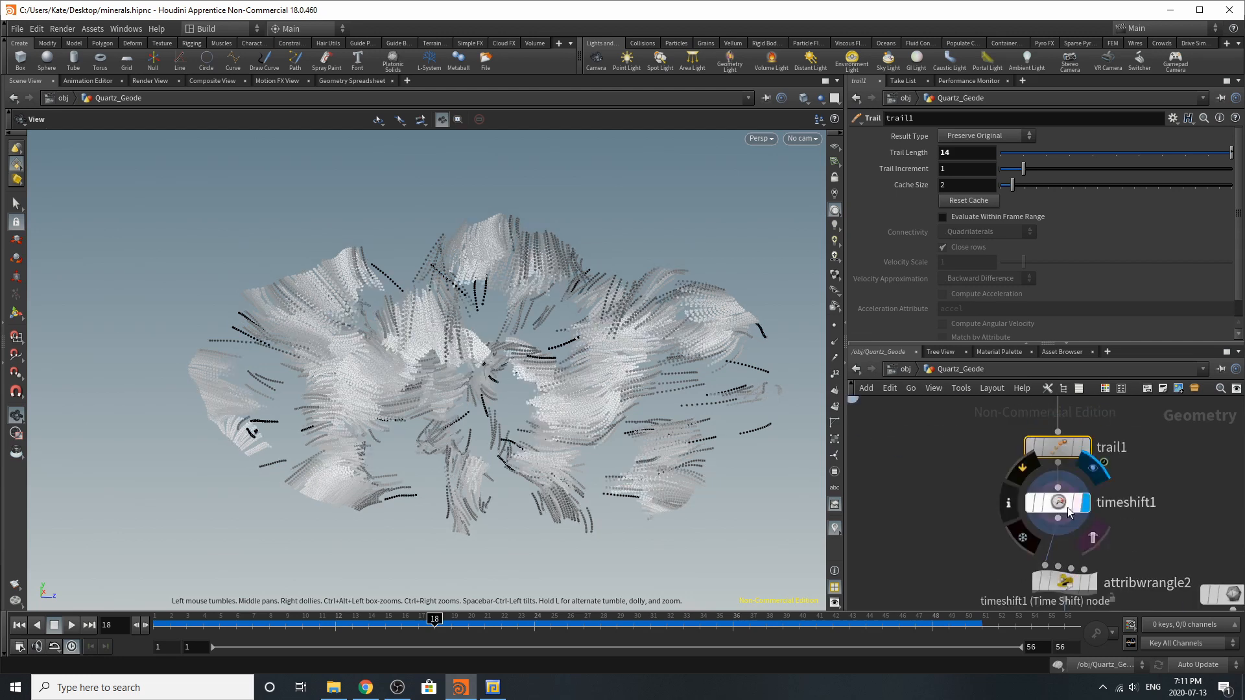
pyautogui.click(1058, 502)
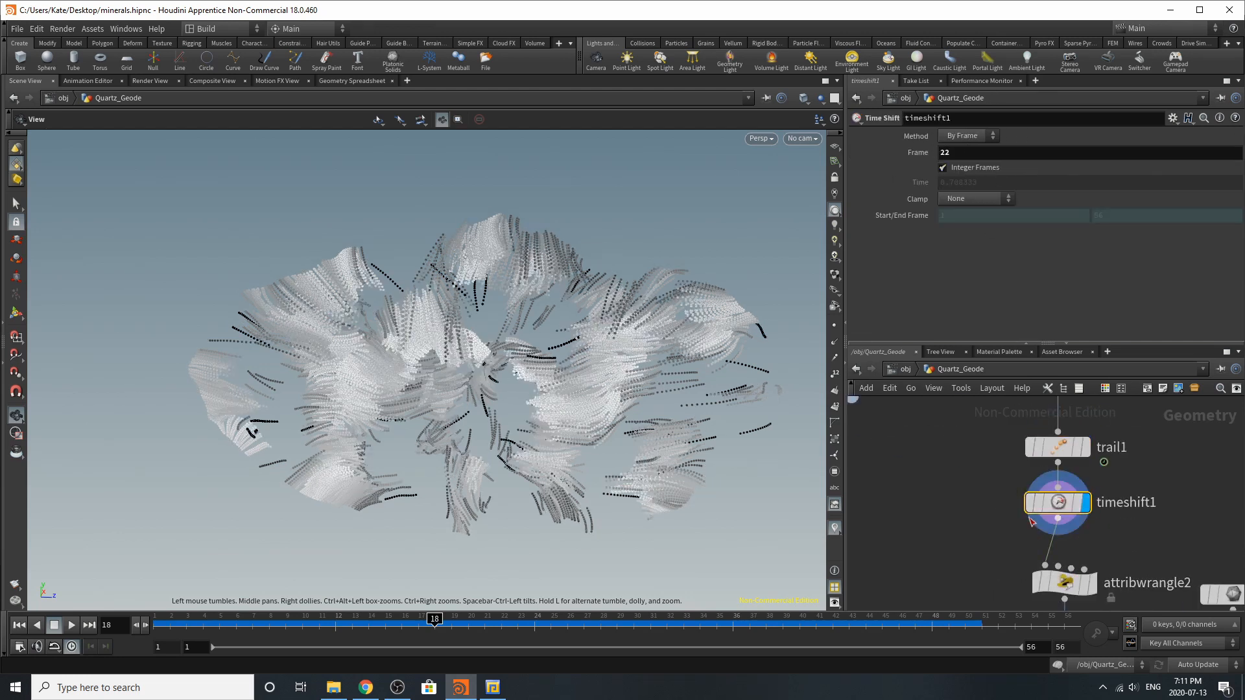
pyautogui.scroll(-3, 1014, 488)
pyautogui.scroll(3, 1014, 488)
# Display the attribwrangle2 node and review the VEX expression that randomizes the point orientation
pyautogui.click(1013, 483)
pyautogui.moveTo(985, 478); pyautogui.dragTo(947, 466)
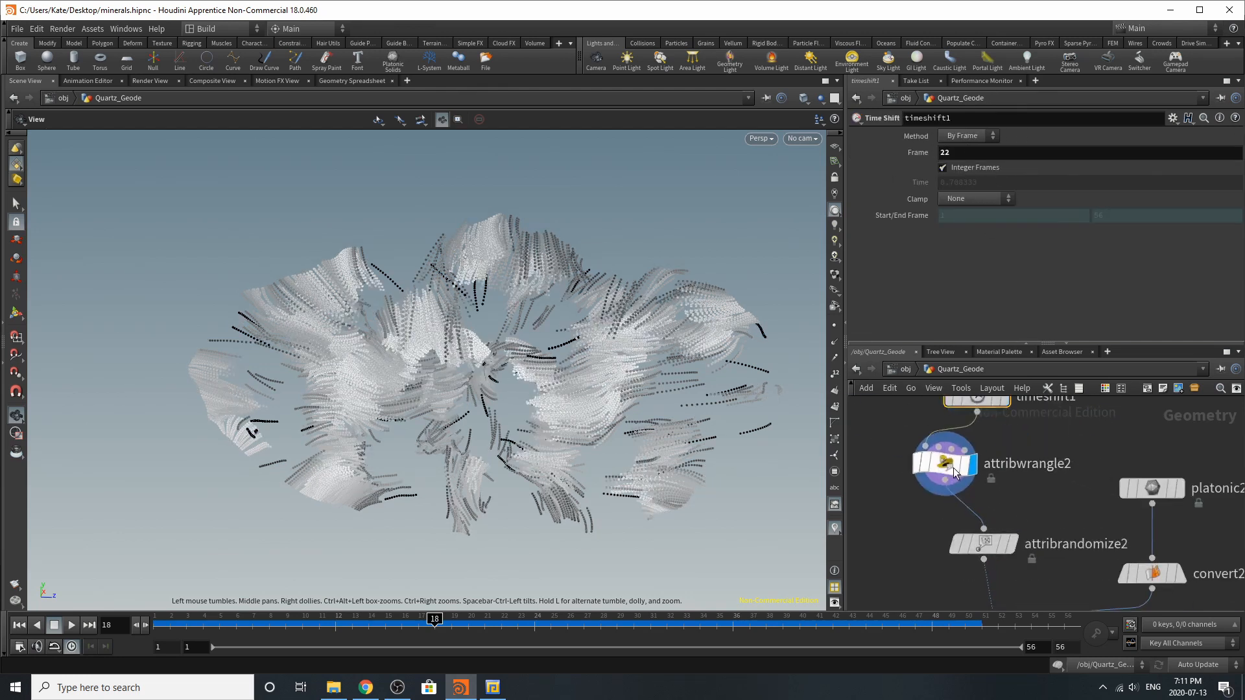
pyautogui.scroll(-3, 978, 509)
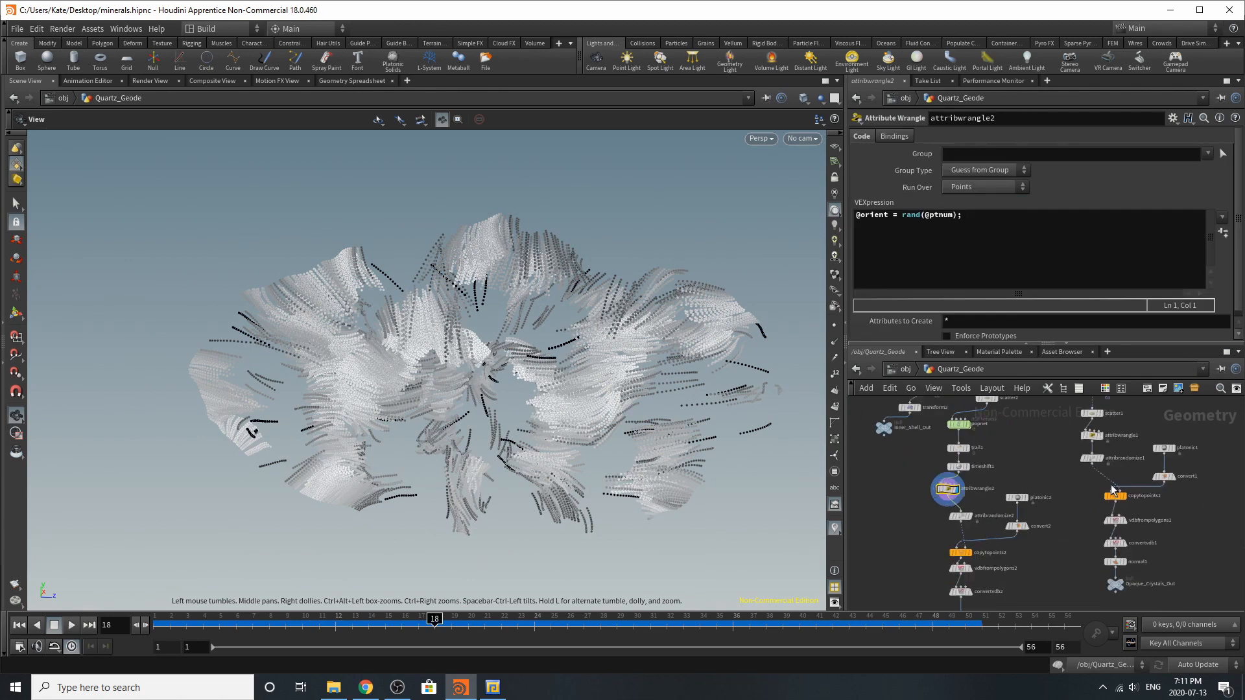
# Display the attribrandomize2 node and review its pscale distribution with the minimum and maximum values
pyautogui.scroll(4, 959, 519)
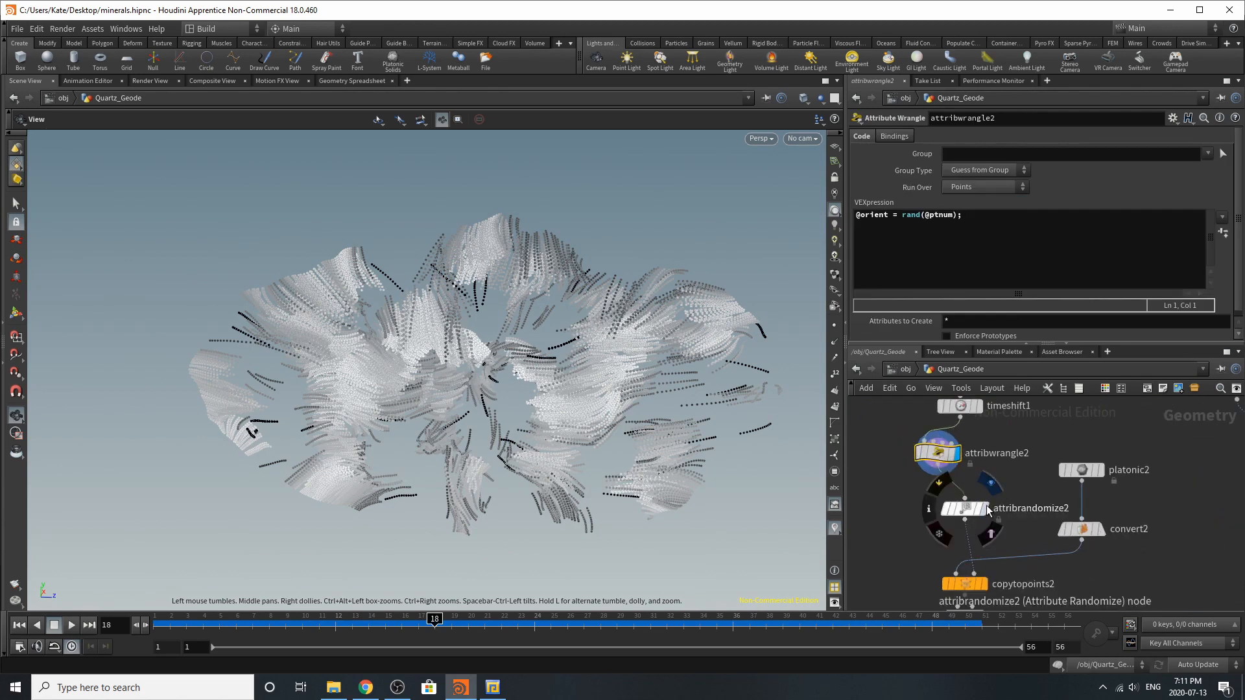
pyautogui.click(986, 504)
pyautogui.click(966, 510)
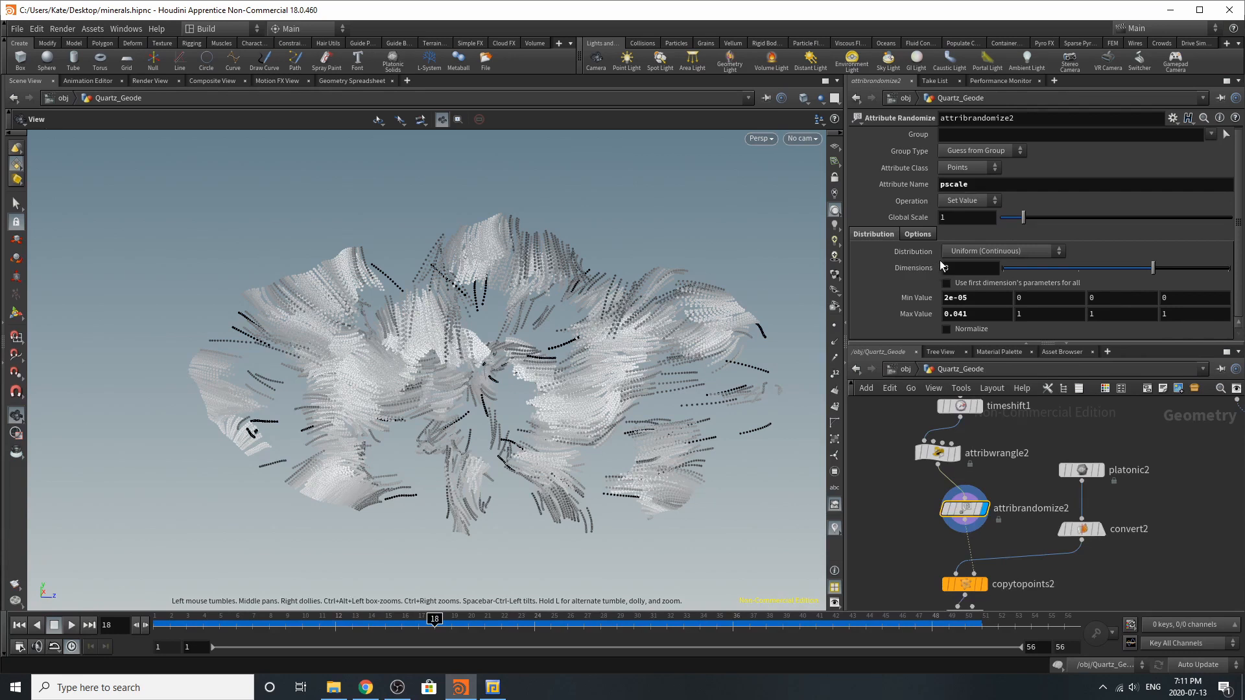
pyautogui.click(929, 301)
pyautogui.click(926, 299)
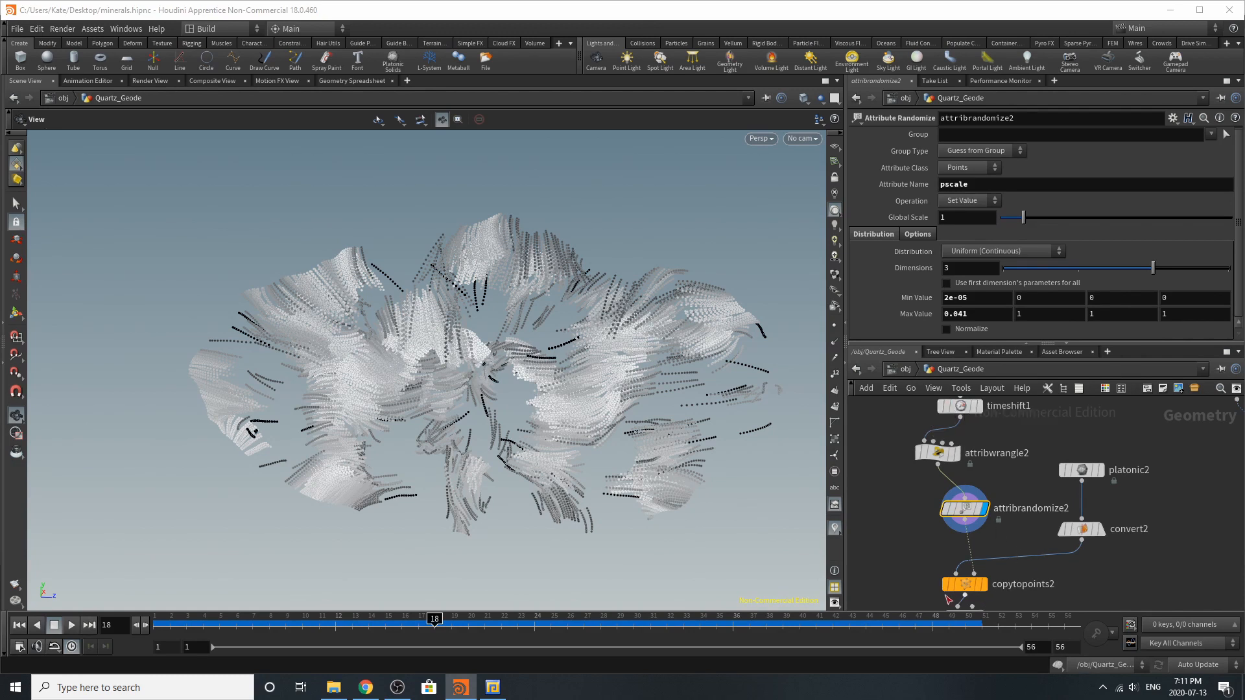
# Display copytopoints2 and its platonic2 and convert2 source nodes in turn to review the copied crystal shape
pyautogui.click(970, 585)
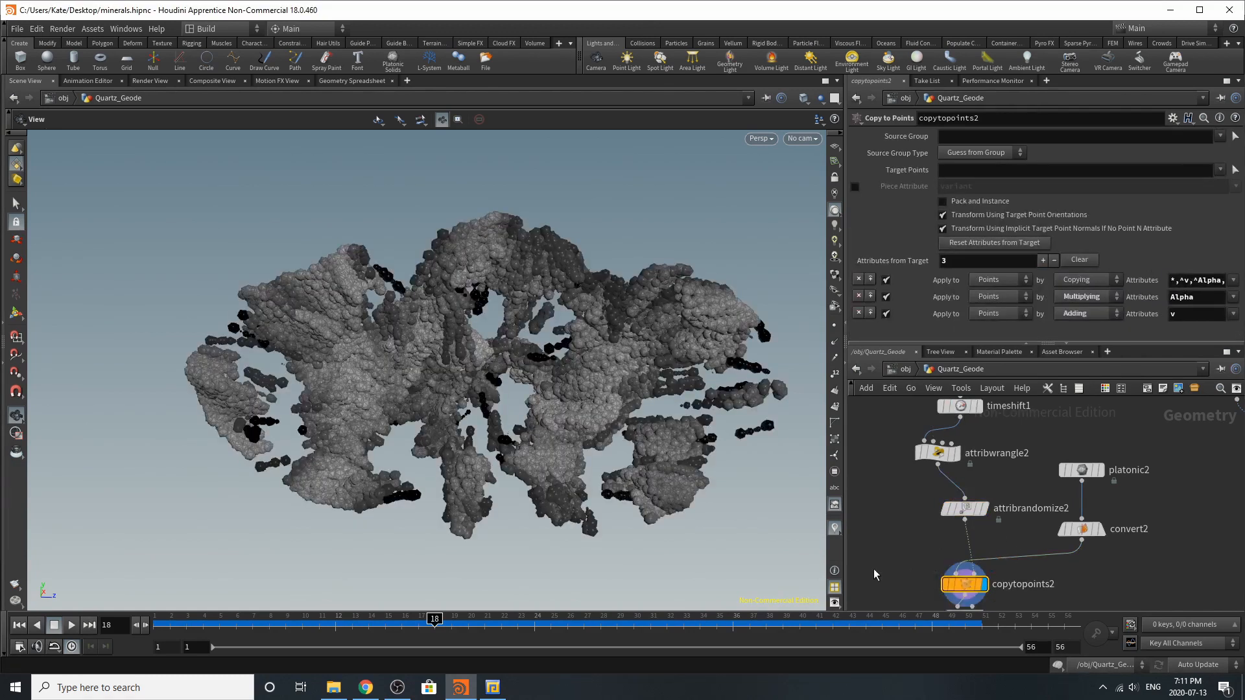
pyautogui.click(1105, 474)
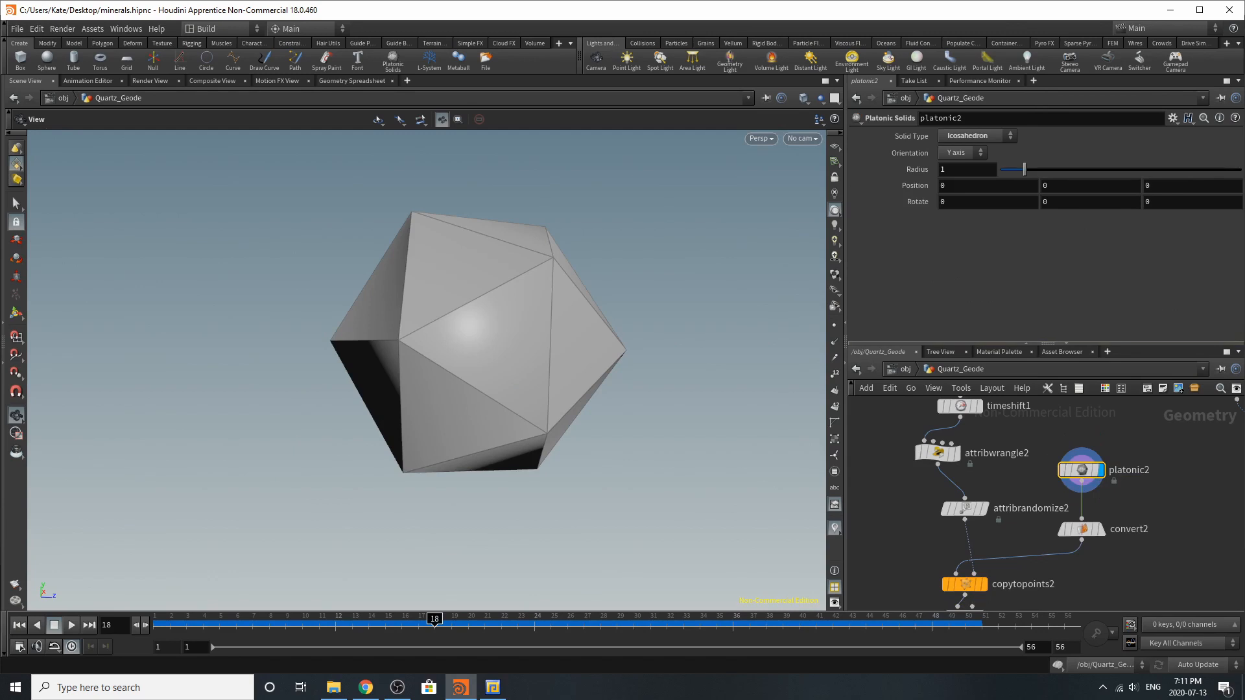
pyautogui.click(1100, 529)
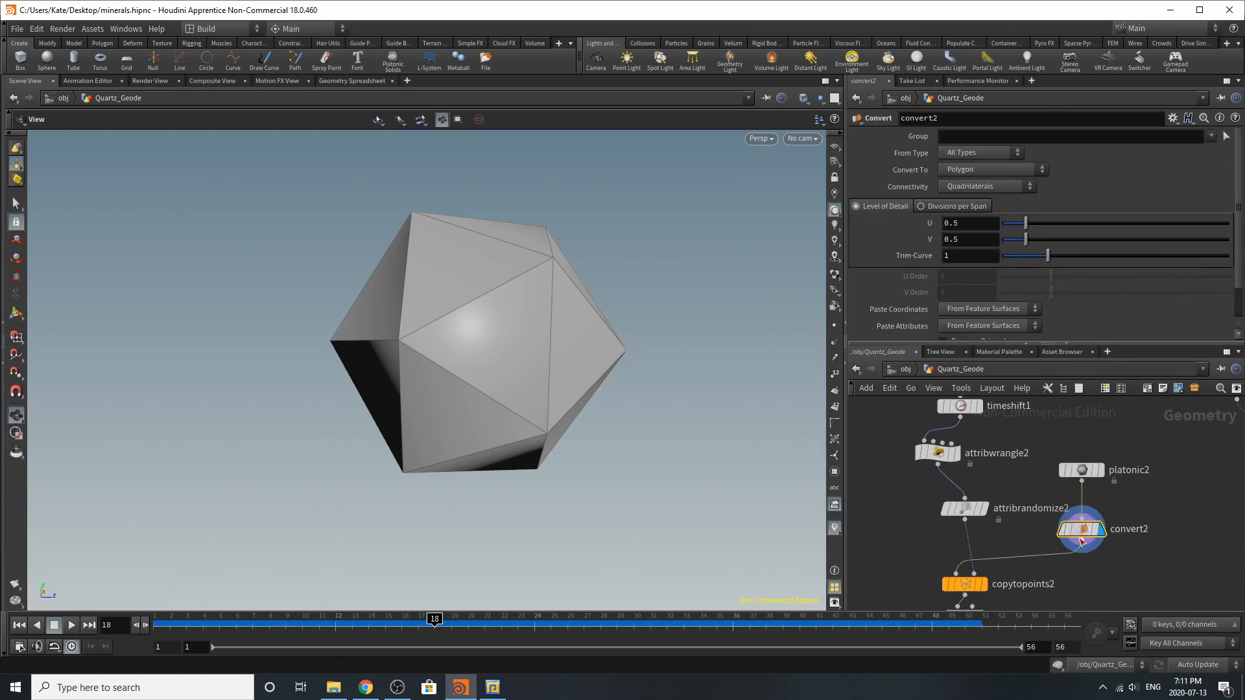
# Browse the Polygon and Primitive categories of available nodes without adding any node
pyautogui.press('h')
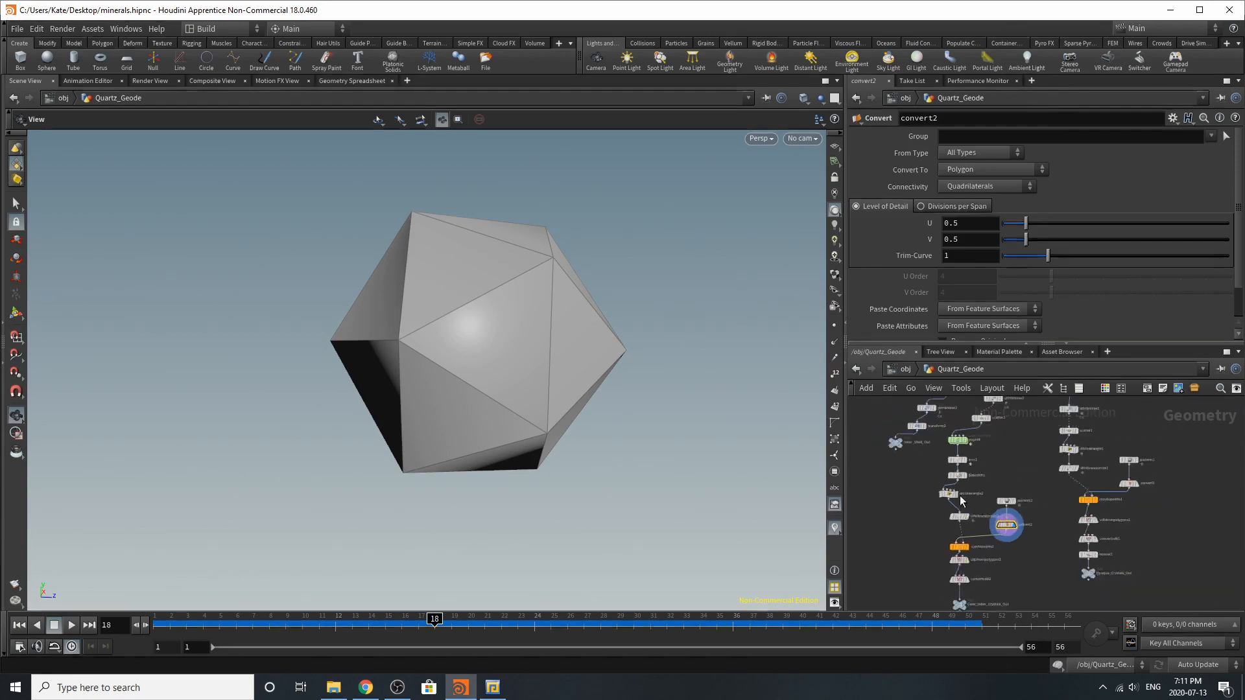
pyautogui.scroll(7, 976, 551)
pyautogui.scroll(-5, 1053, 605)
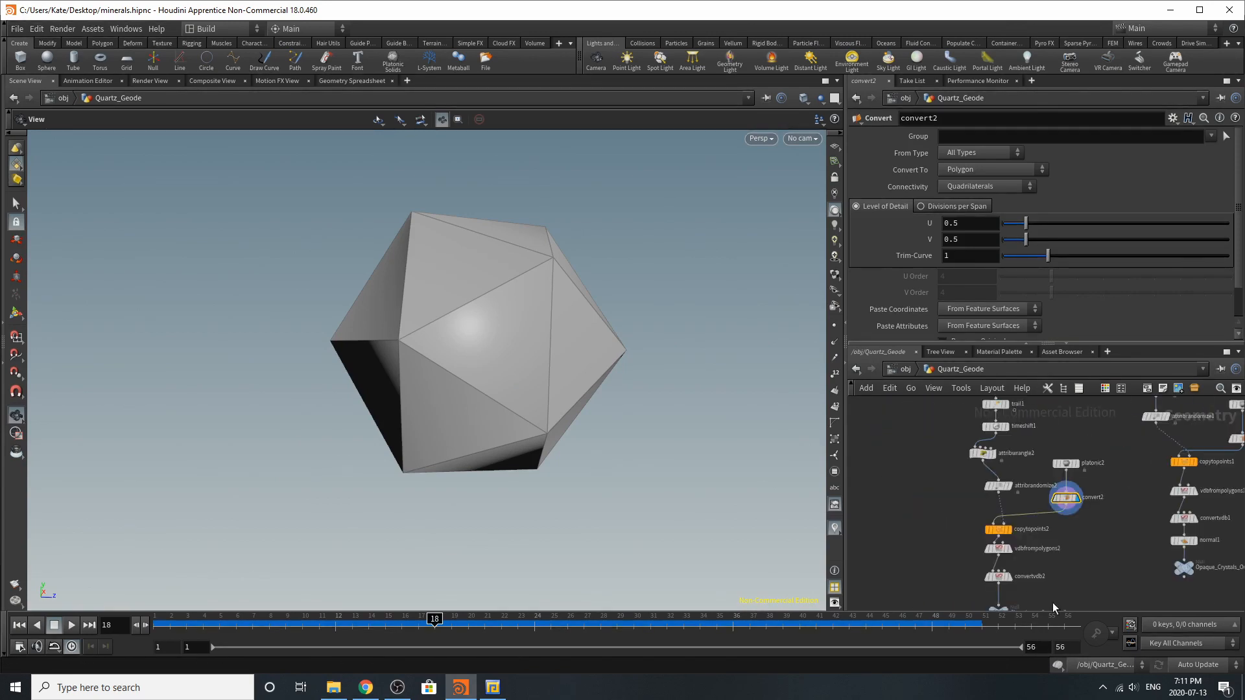
pyautogui.scroll(1, 1073, 474)
pyautogui.scroll(2, 1074, 475)
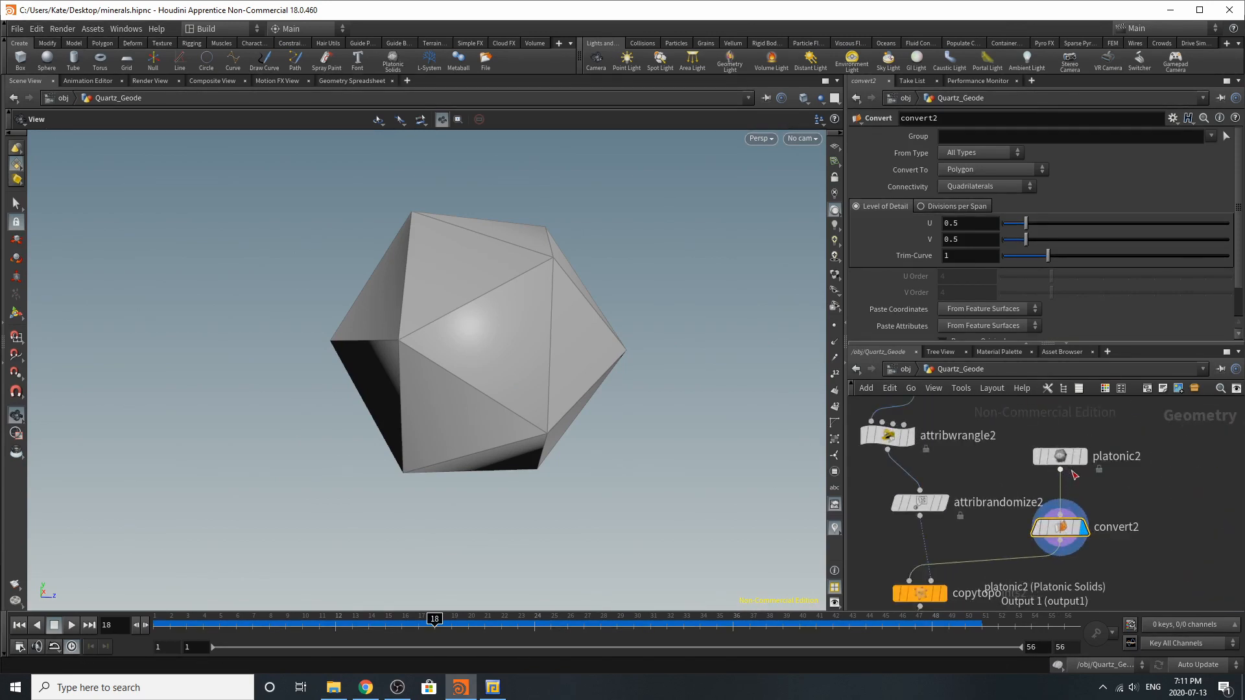
pyautogui.press('Tab')
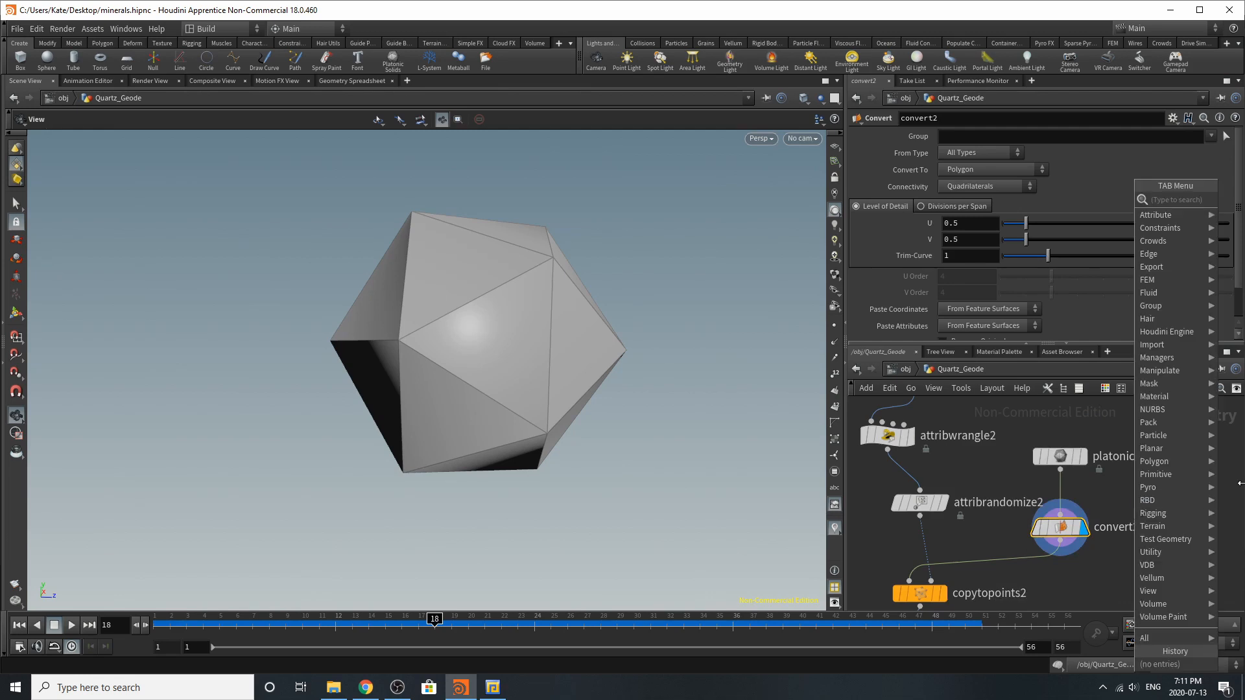
pyautogui.moveTo(1182, 464)
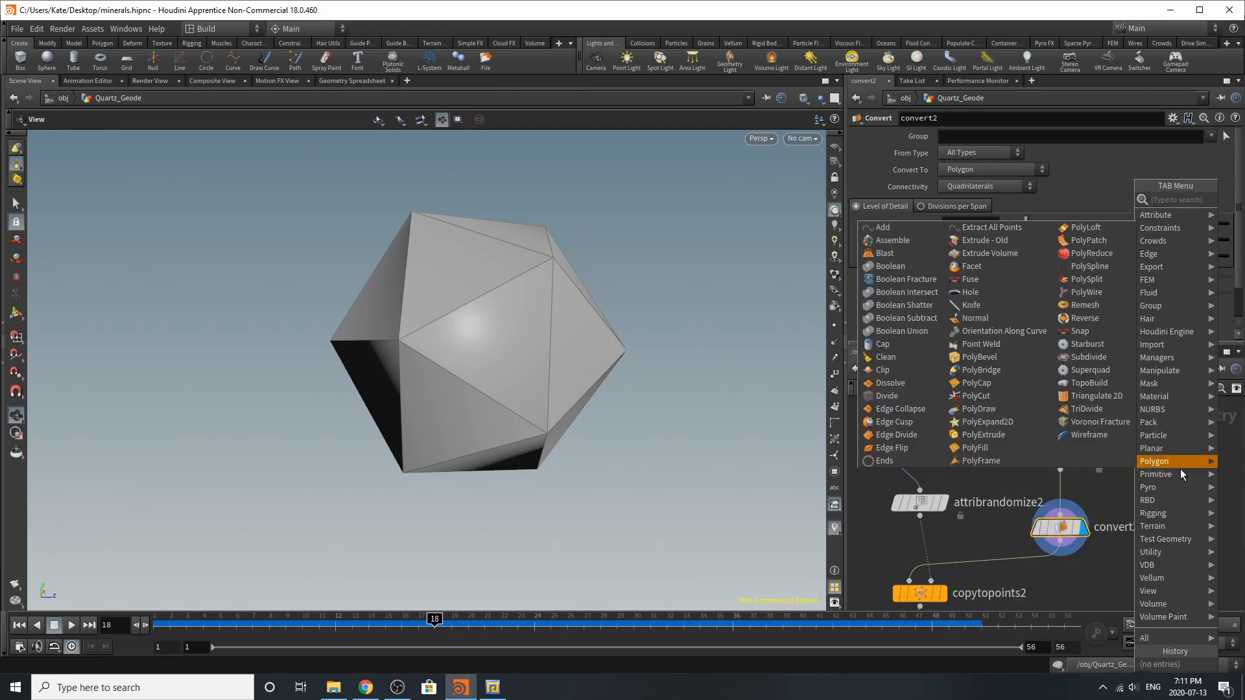
pyautogui.click(880, 538)
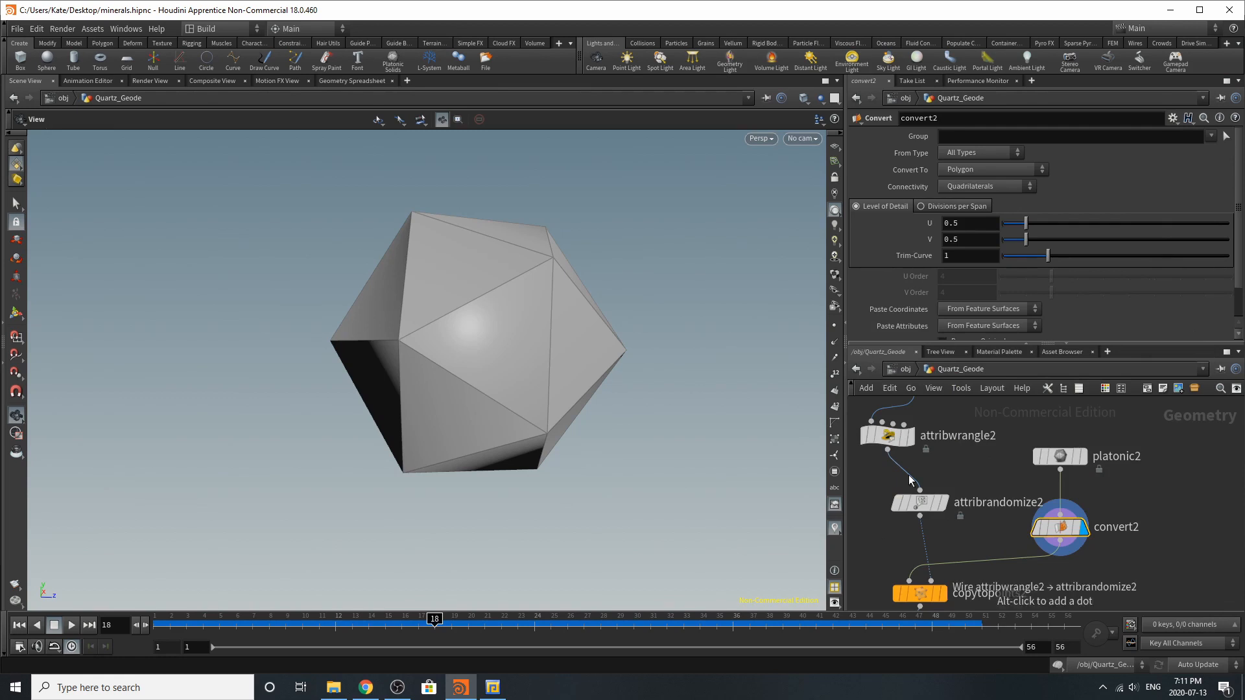
# Display the vdbfrompolygons2 node, review its voxel size and band settings, and inspect the merged crystal surface up close
pyautogui.scroll(-5, 896, 489)
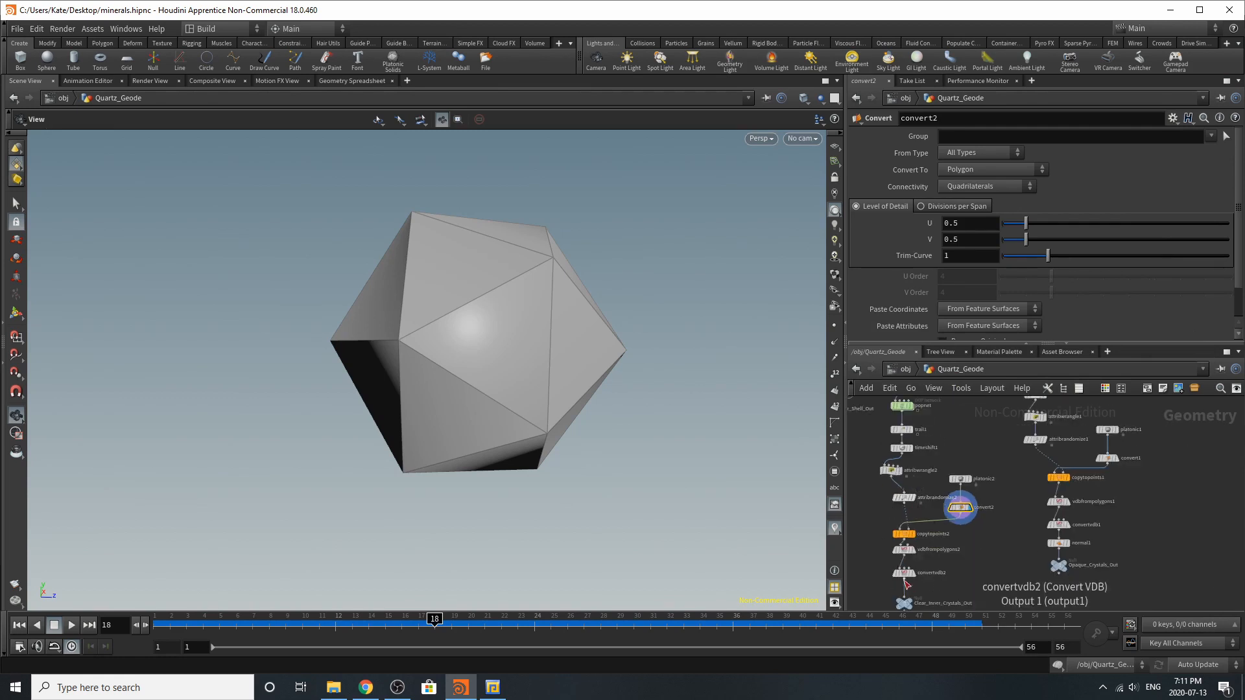
pyautogui.scroll(5, 904, 574)
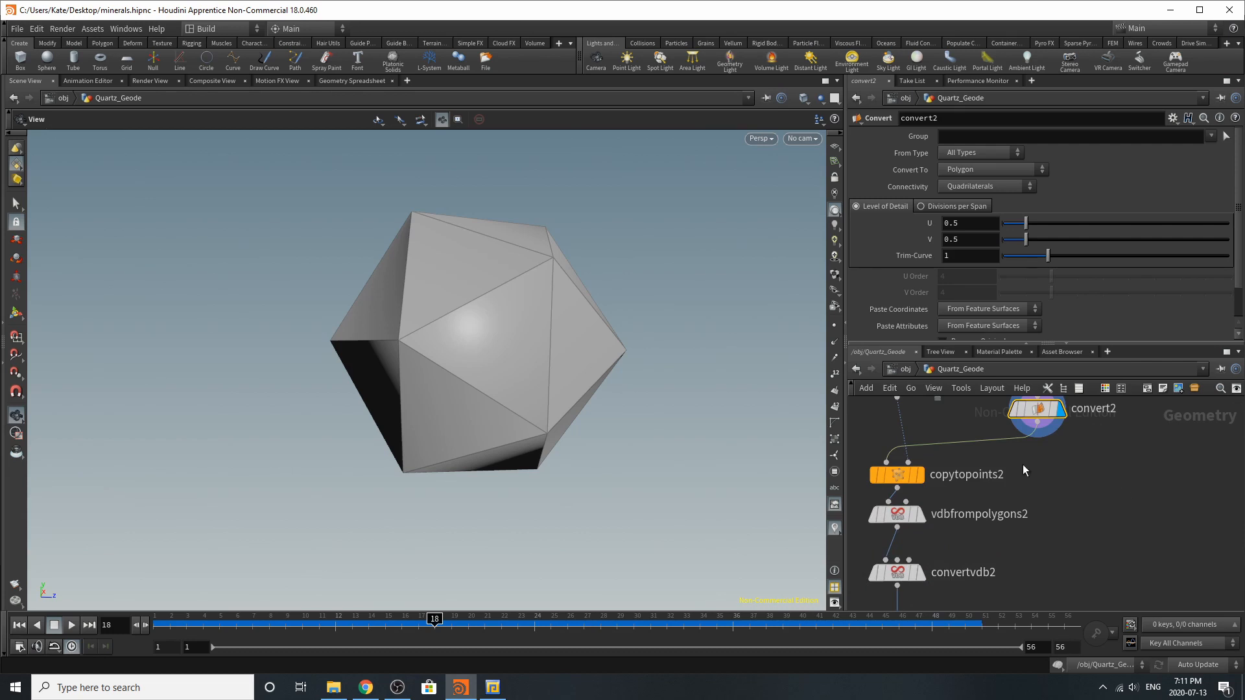
pyautogui.click(920, 518)
pyautogui.click(897, 515)
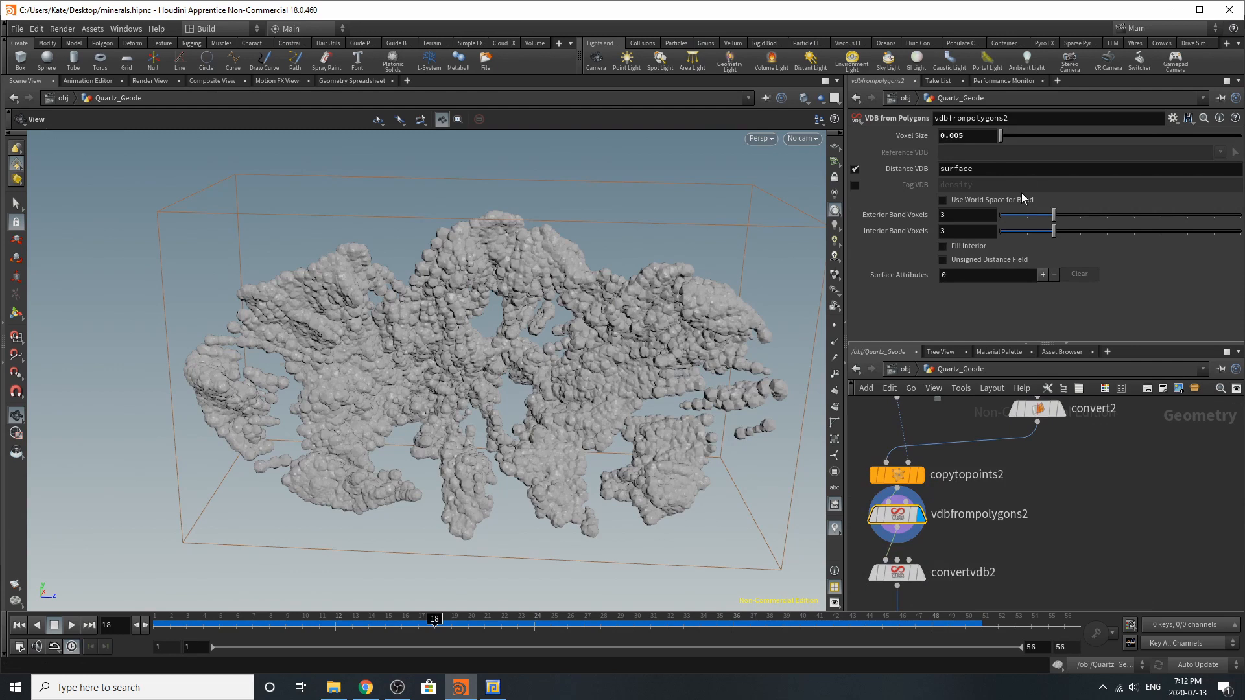
pyautogui.scroll(3, 823, 274)
pyautogui.moveTo(731, 265); pyautogui.dragTo(731, 283)
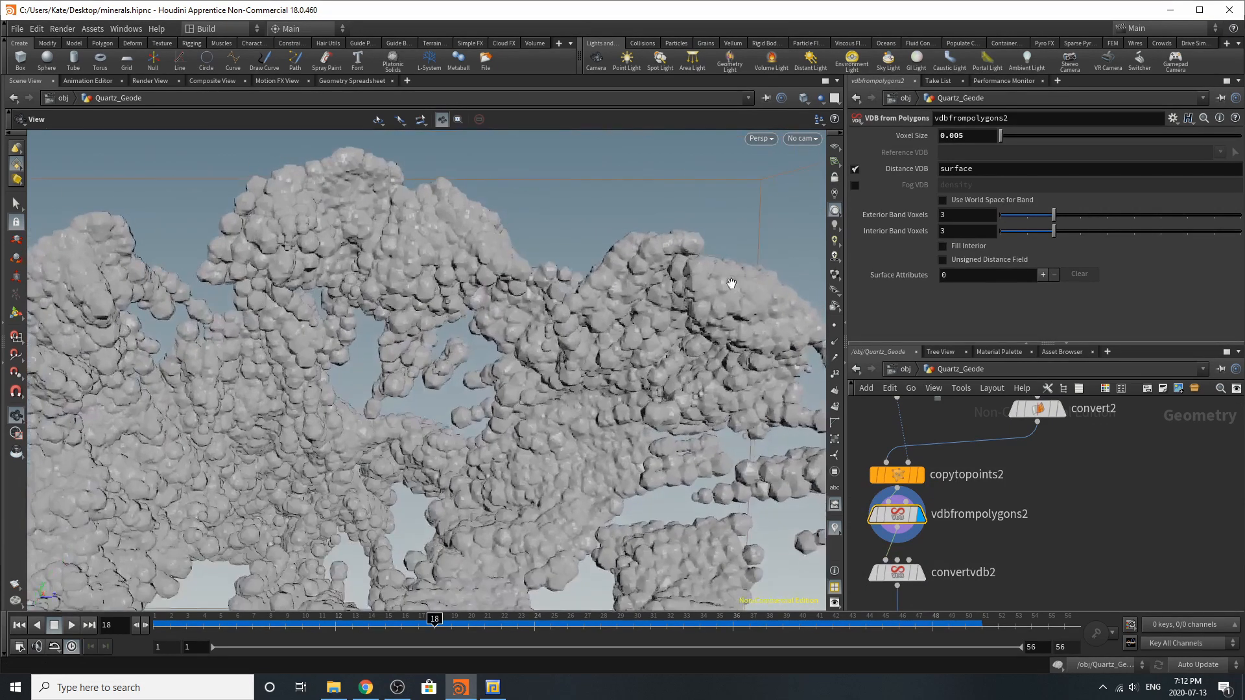
# Display convertvdb2 and the Clear_Inner_Crystals_Out null to review the polygon conversion and the final inner crystal mesh
pyautogui.scroll(-5, 978, 503)
pyautogui.scroll(6, 943, 524)
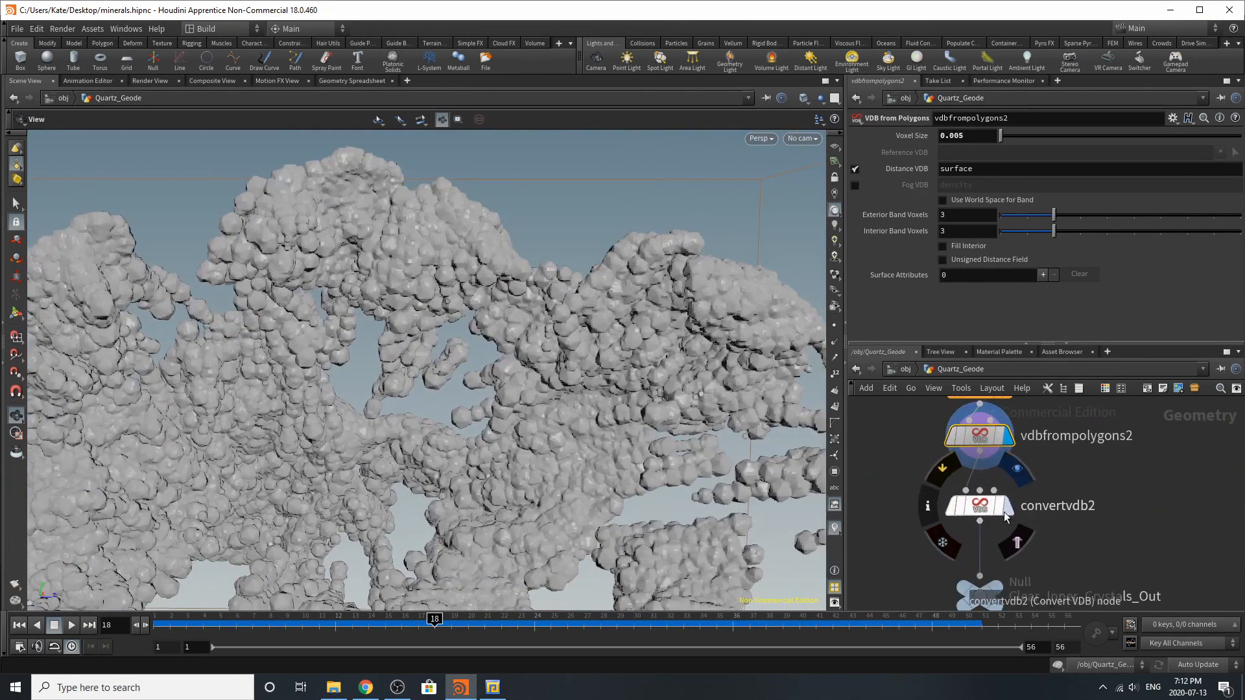
pyautogui.click(1016, 469)
pyautogui.click(976, 513)
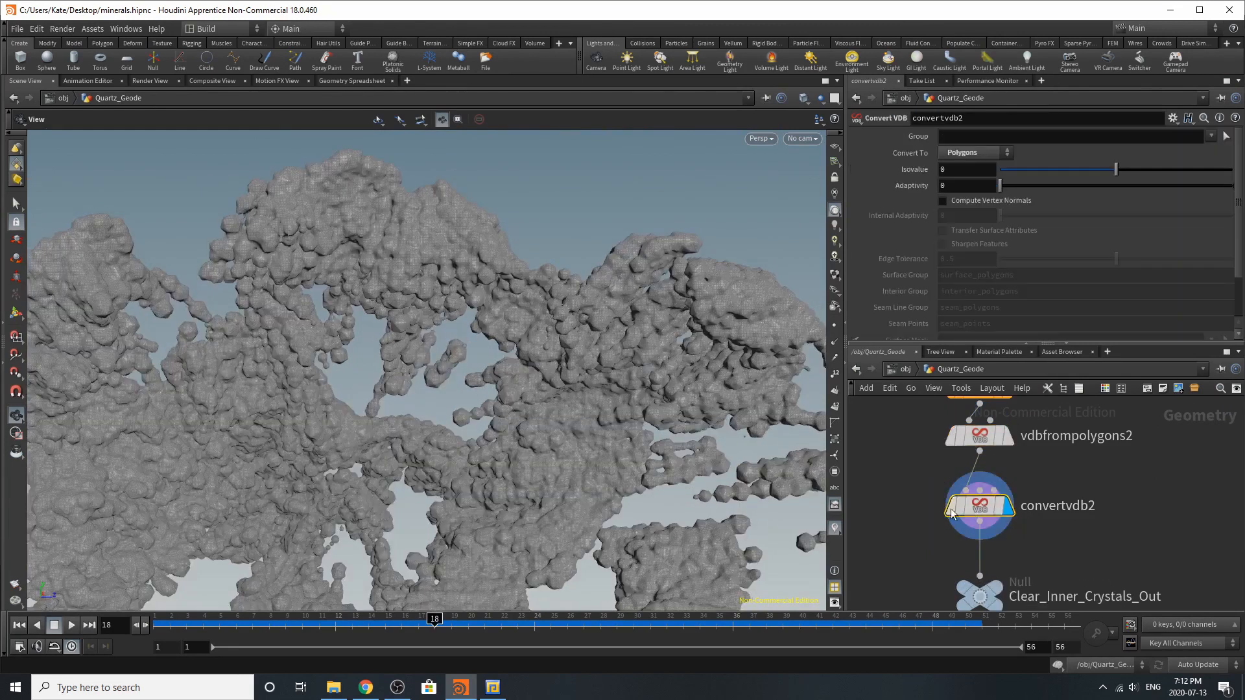
pyautogui.moveTo(551, 352); pyautogui.dragTo(719, 277, button='right')
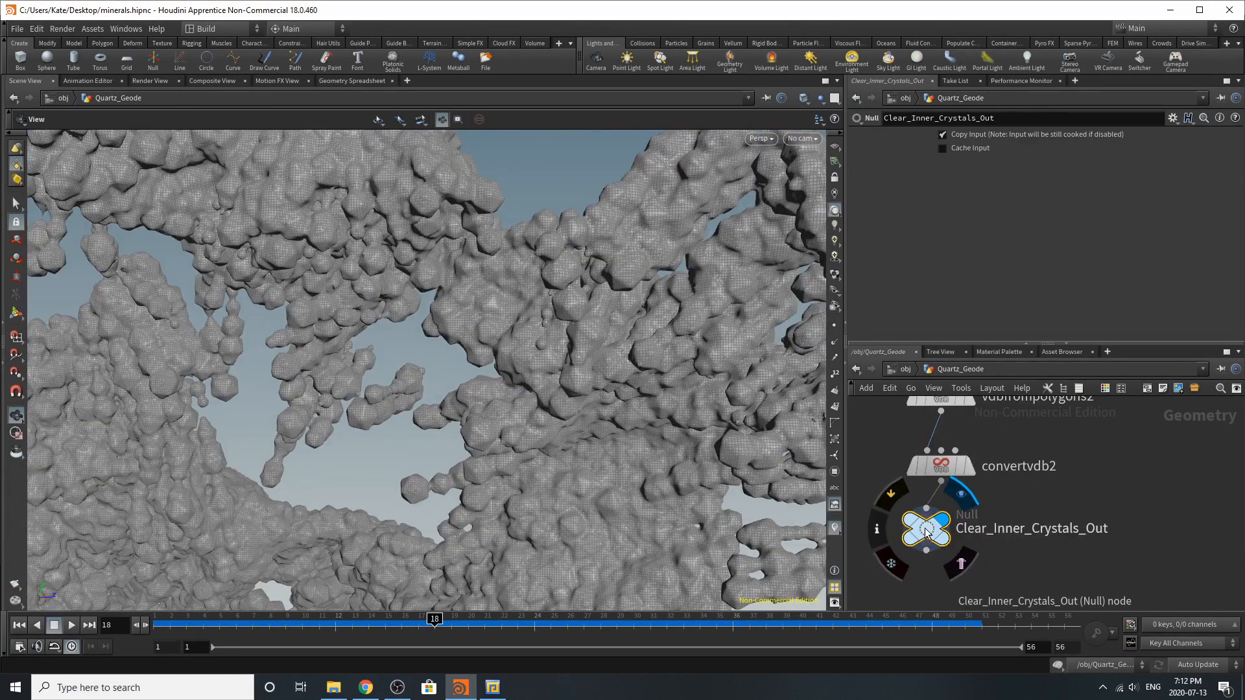
pyautogui.moveTo(926, 532); pyautogui.dragTo(920, 536)
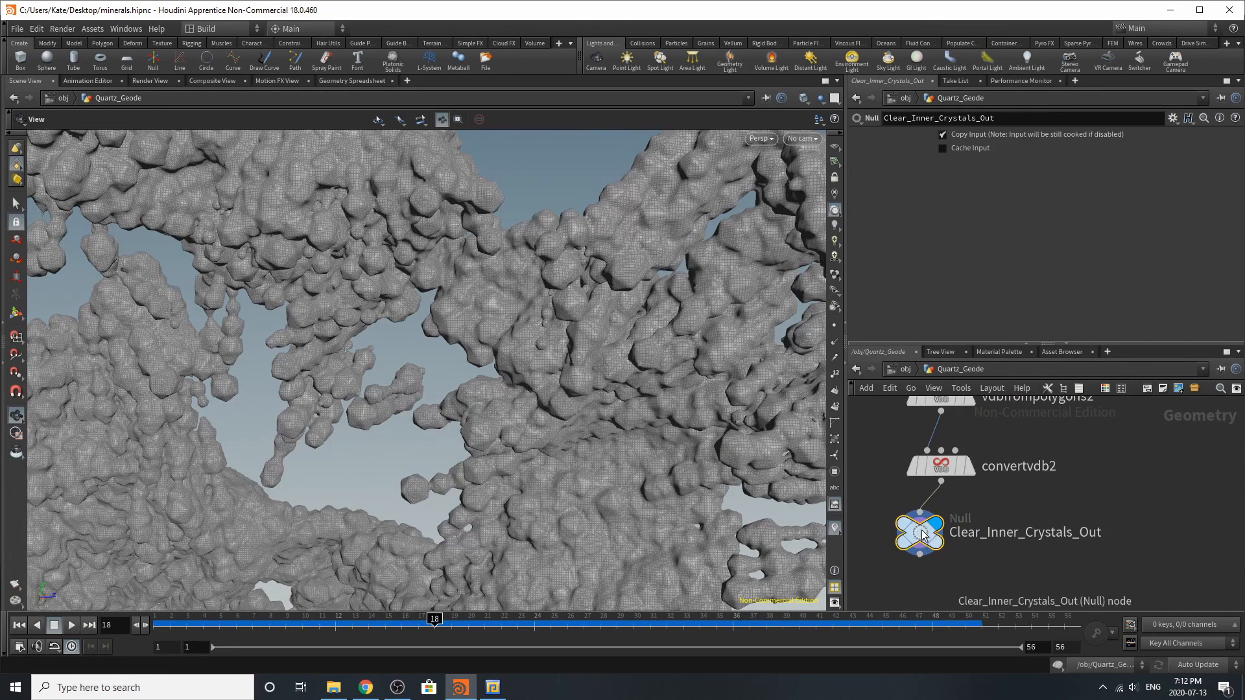
# Enter the Clear_inner_crystals object from the obj level and review its object_merge1 path and filecache1 settings
pyautogui.click(904, 369)
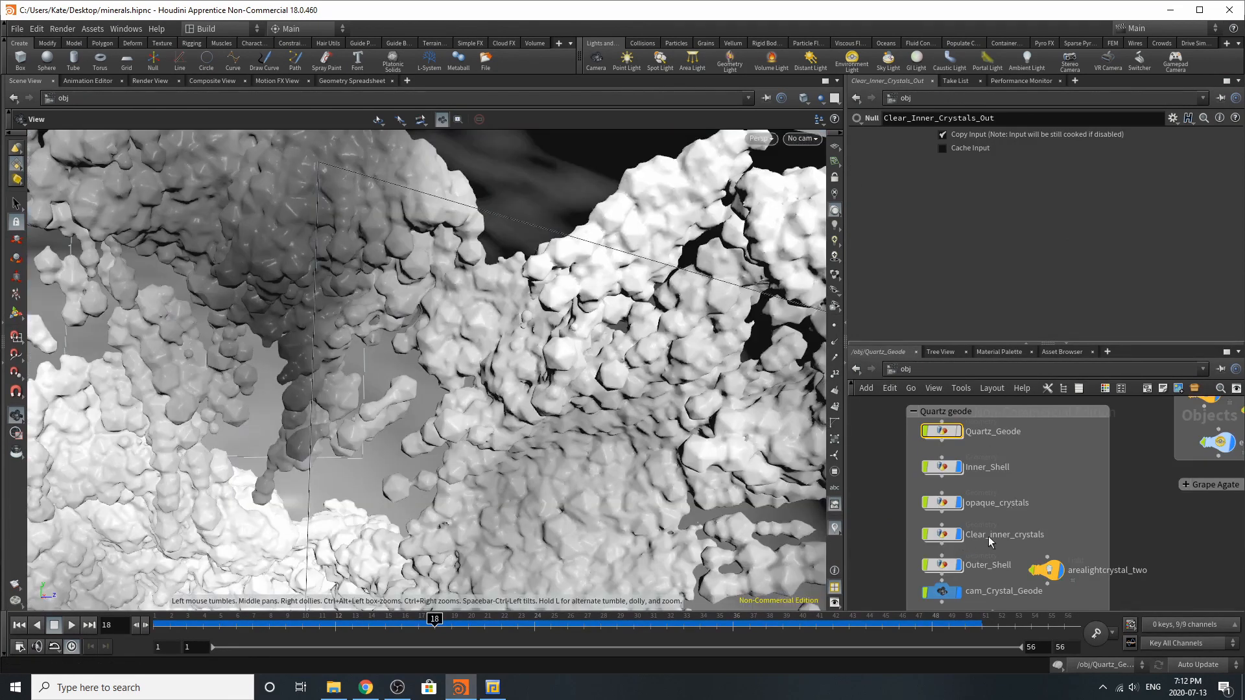
pyautogui.doubleClick(940, 531)
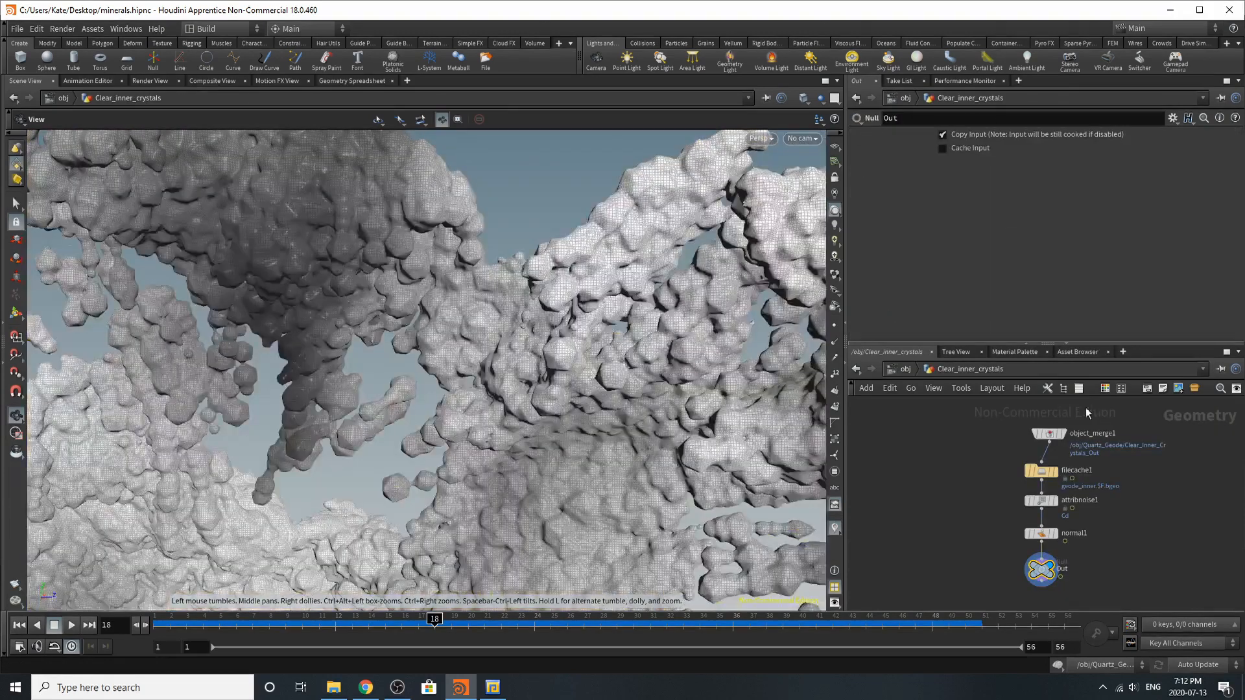
pyautogui.moveTo(1056, 433)
pyautogui.mouseDown()
pyautogui.moveTo(1012, 422)
pyautogui.moveTo(1055, 425)
pyautogui.moveTo(1043, 432)
pyautogui.mouseUp()
pyautogui.click(1045, 476)
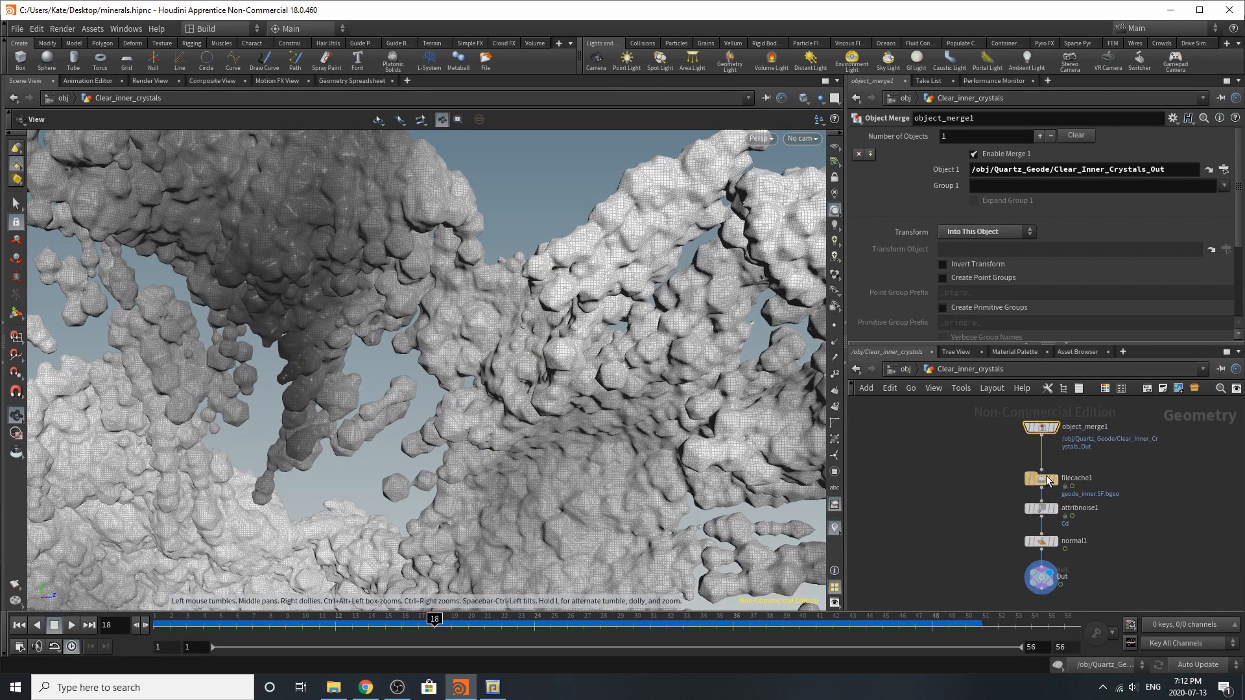
pyautogui.moveTo(1045, 480); pyautogui.dragTo(1045, 468)
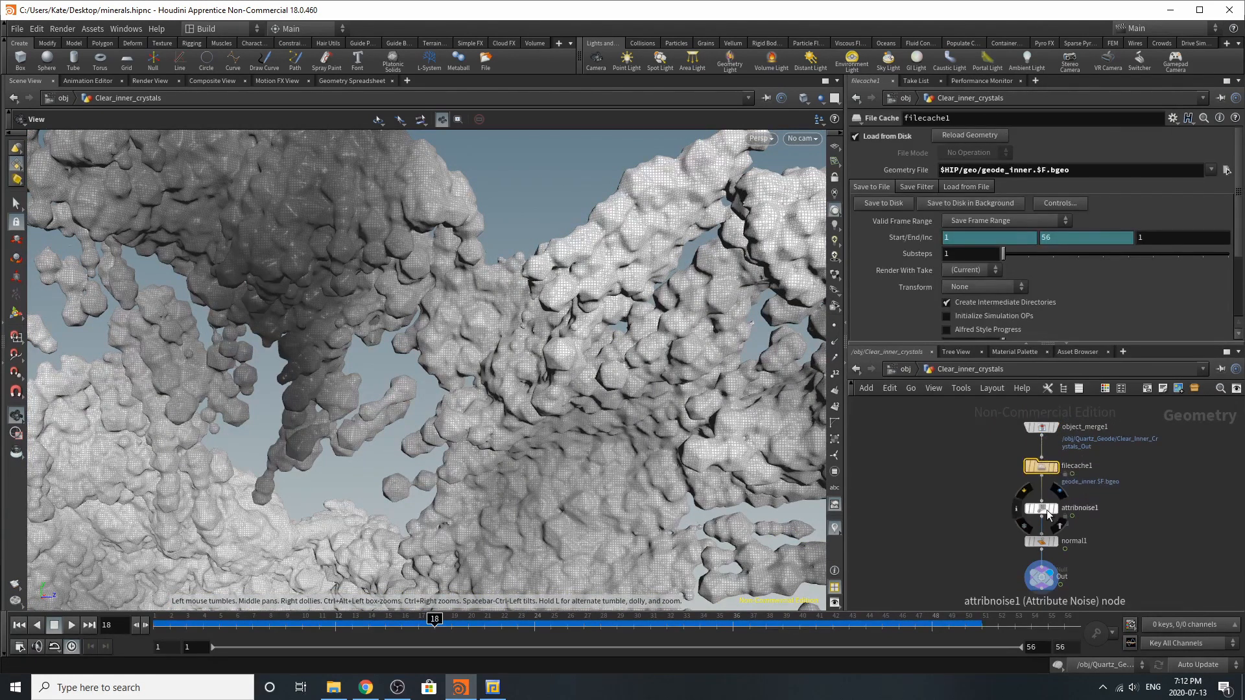
# Review the attribnoise1 node's remap range, element size and scale, and fractal noise settings
pyautogui.click(1048, 512)
pyautogui.scroll(-5, 930, 211)
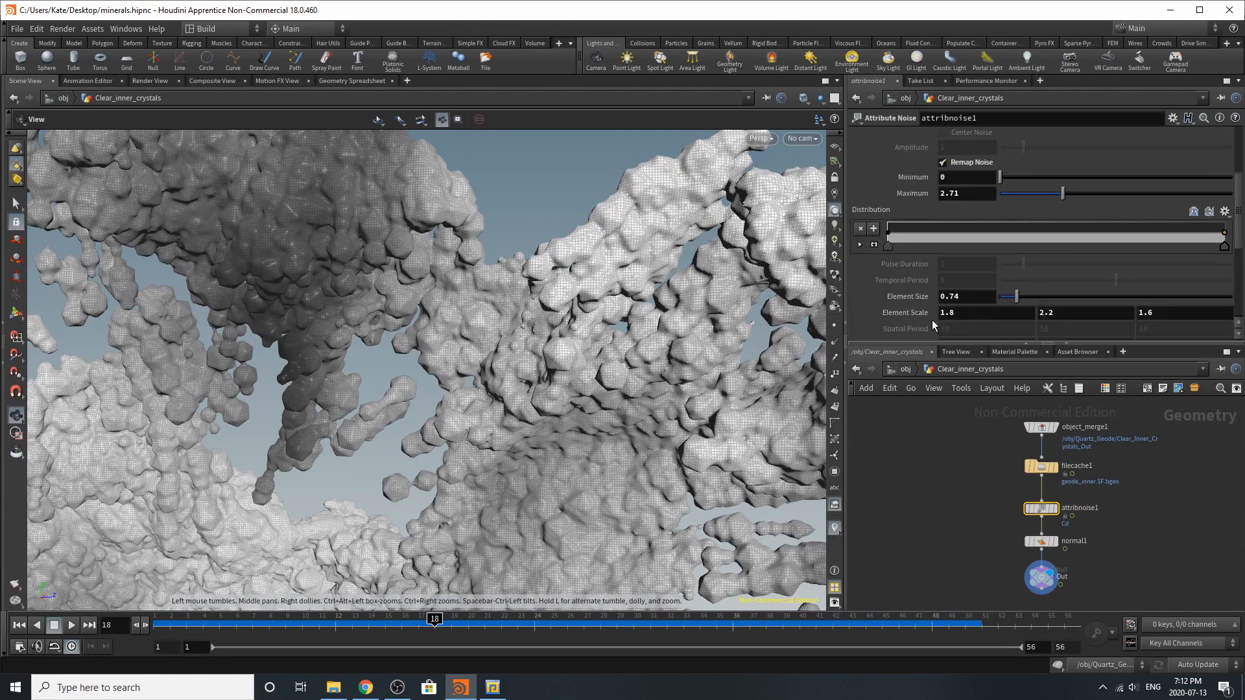
pyautogui.scroll(-3, 932, 320)
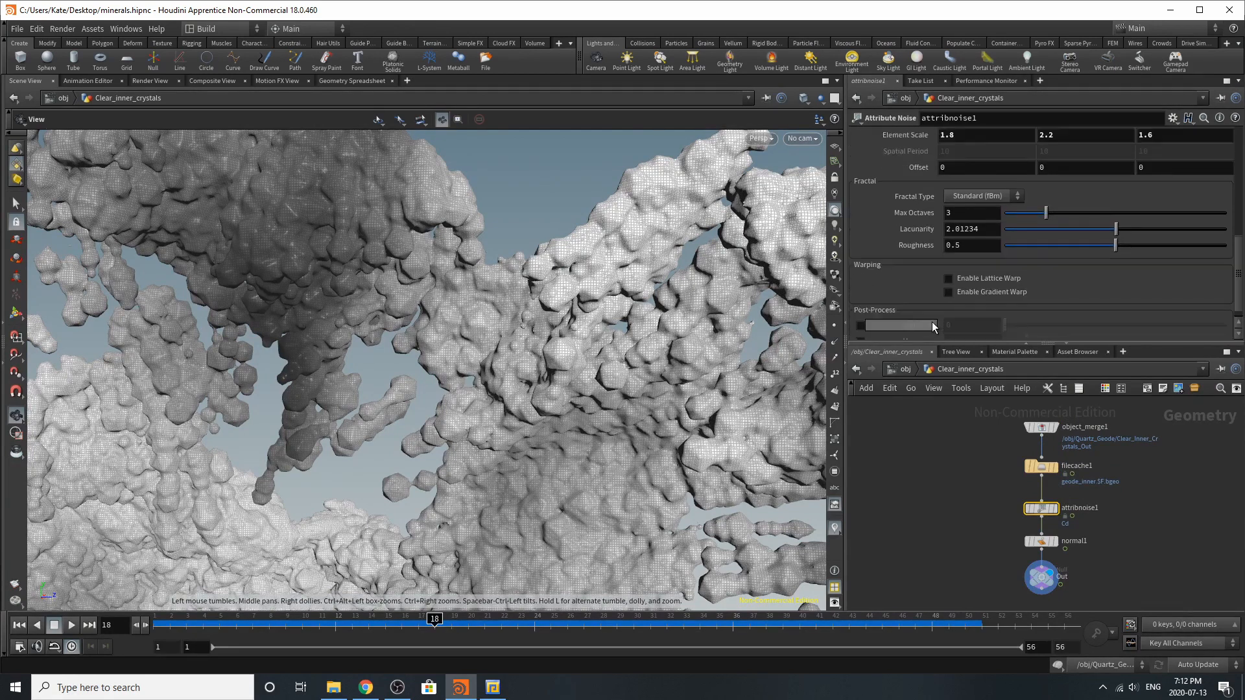
# Review the normal1 node's settings for adding normals, cusp angle and weighting method
pyautogui.scroll(2, 1058, 555)
pyautogui.click(1040, 538)
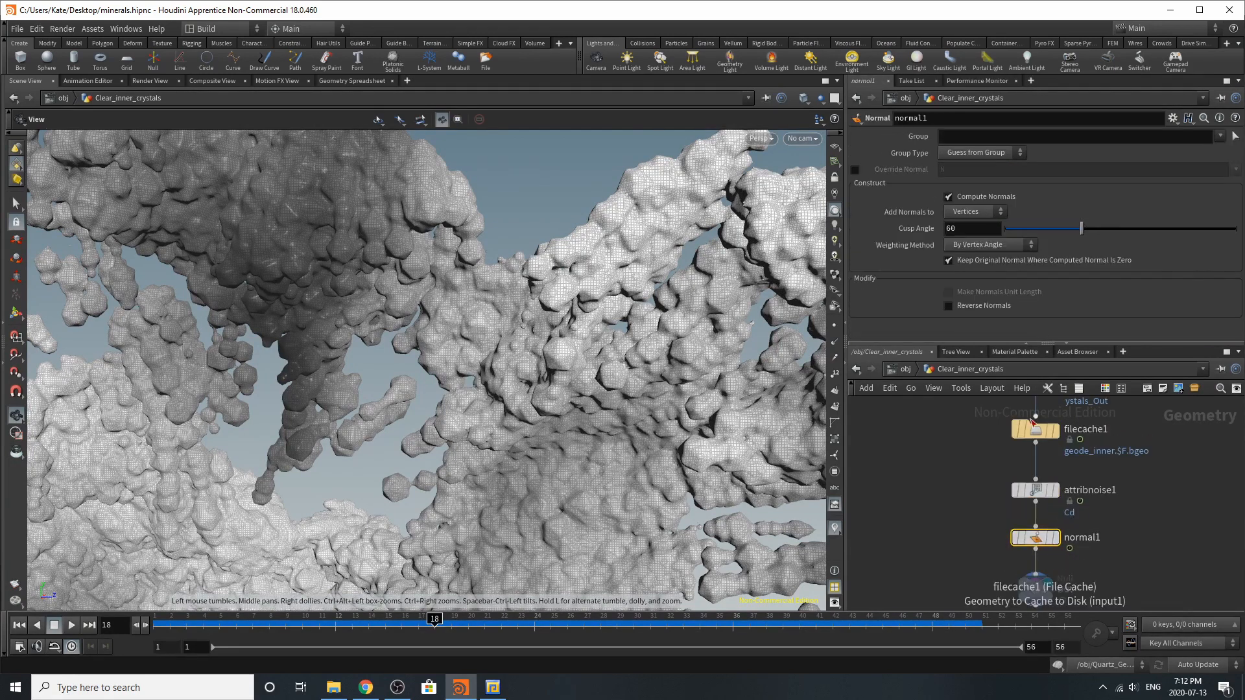
# Return to the obj level and view the scene through cam_Crystal_Geode
pyautogui.click(905, 369)
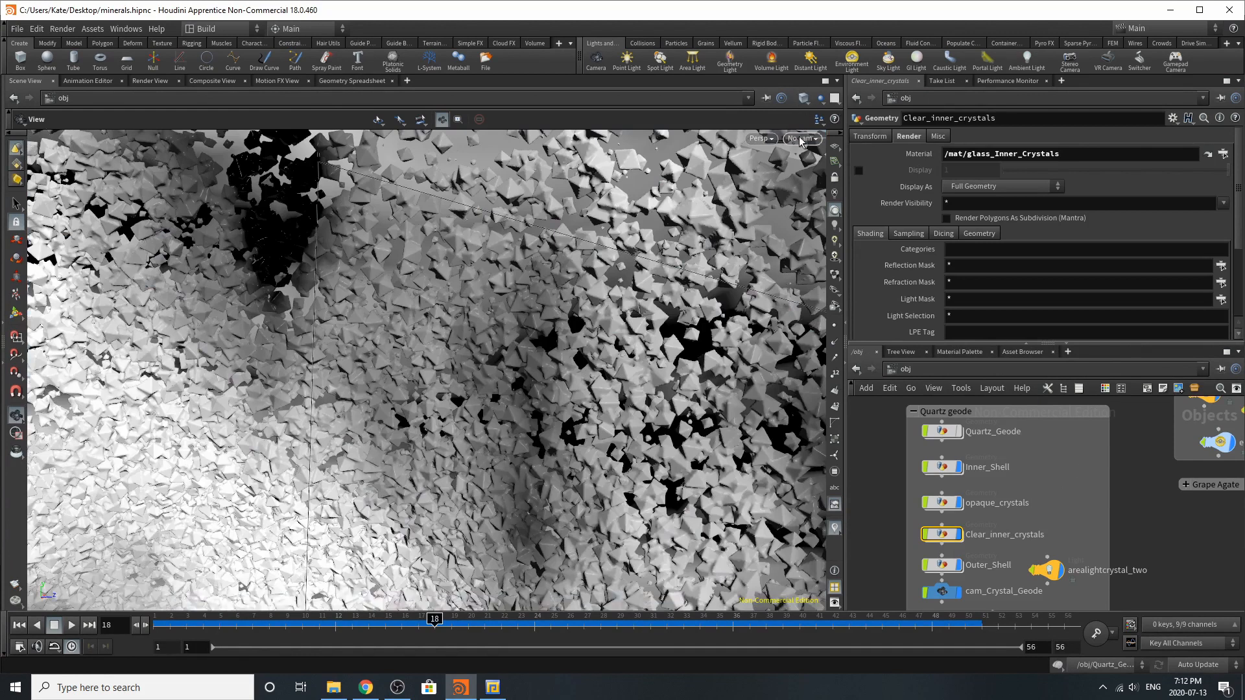
pyautogui.click(802, 141)
pyautogui.click(843, 236)
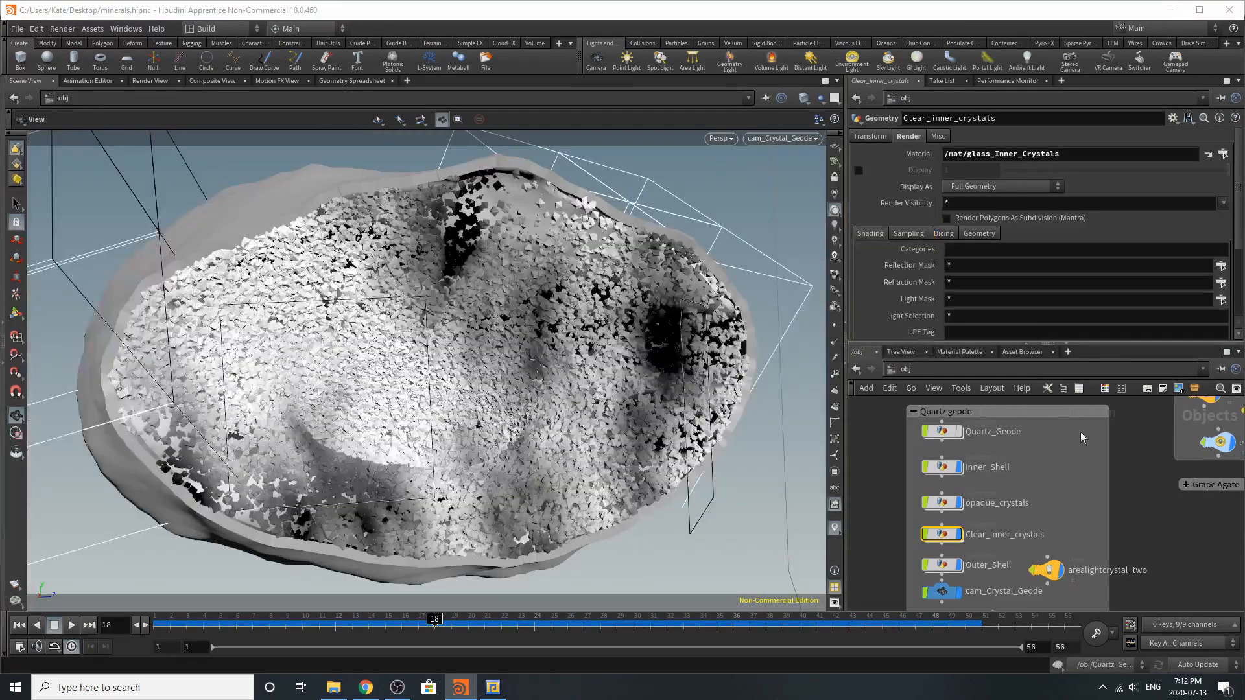
# Enable the arealightcrystal_two light and review its color, intensity and transform settings
pyautogui.moveTo(1093, 519); pyautogui.dragTo(1112, 448, button='middle')
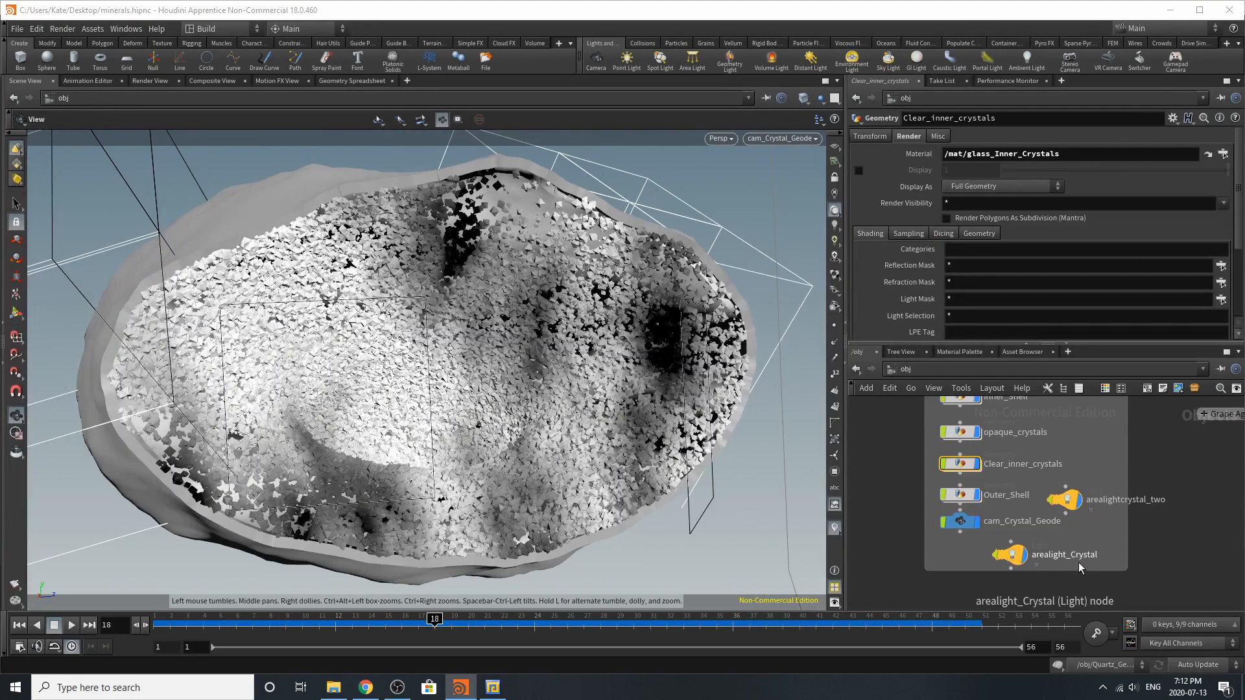
pyautogui.moveTo(1073, 500)
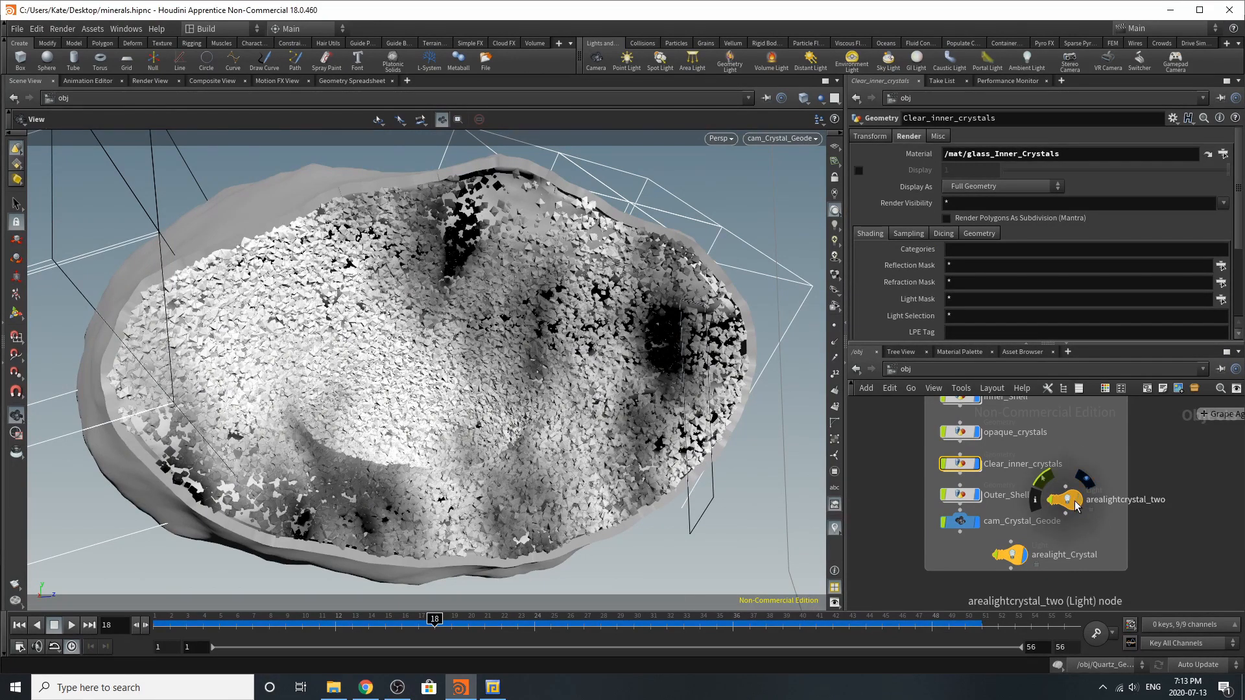
pyautogui.click(1073, 502)
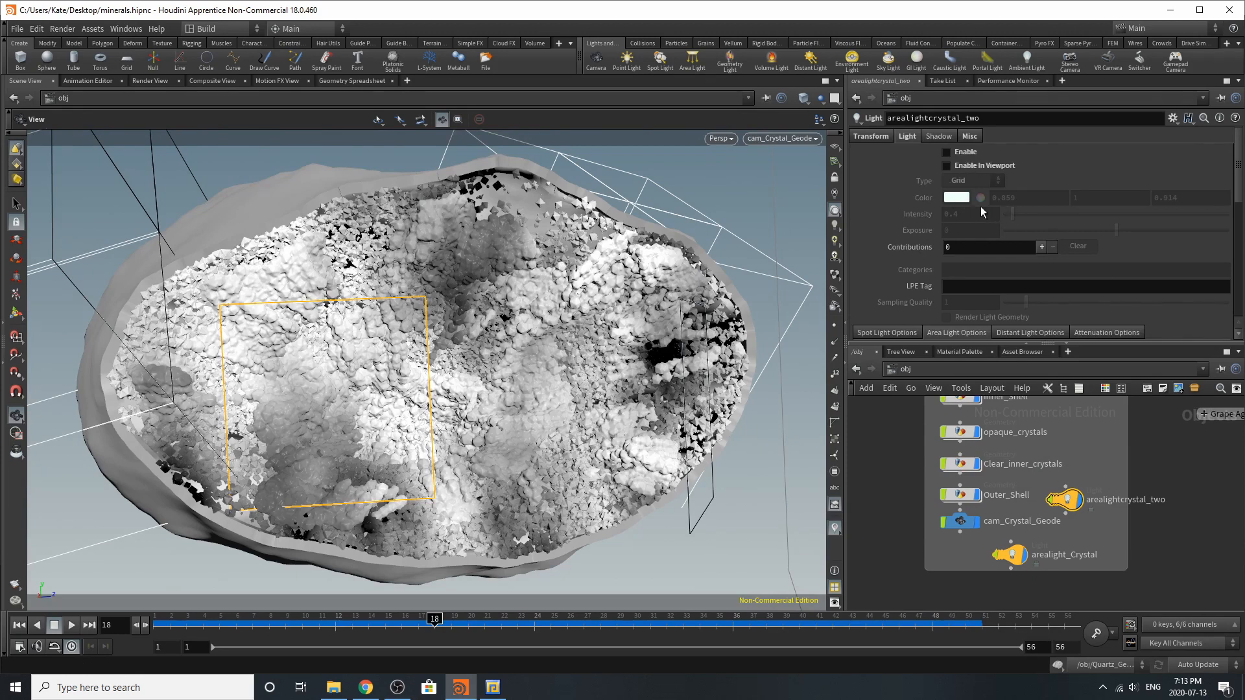
pyautogui.click(959, 152)
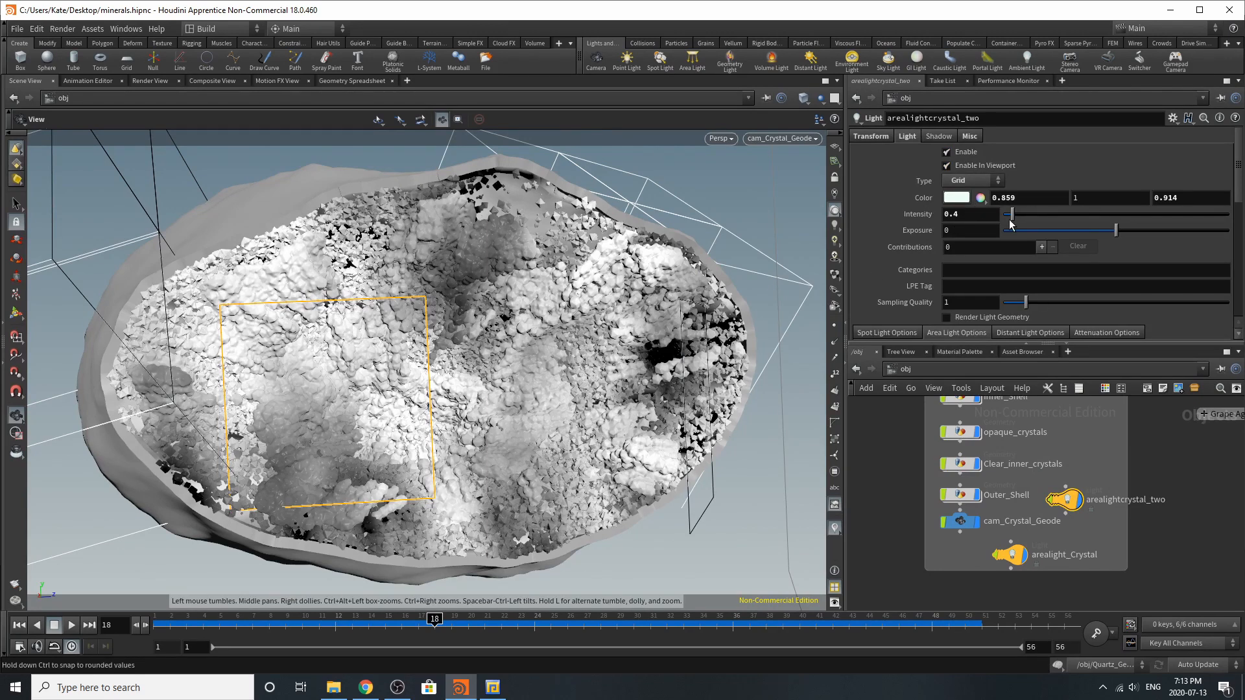
pyautogui.click(870, 137)
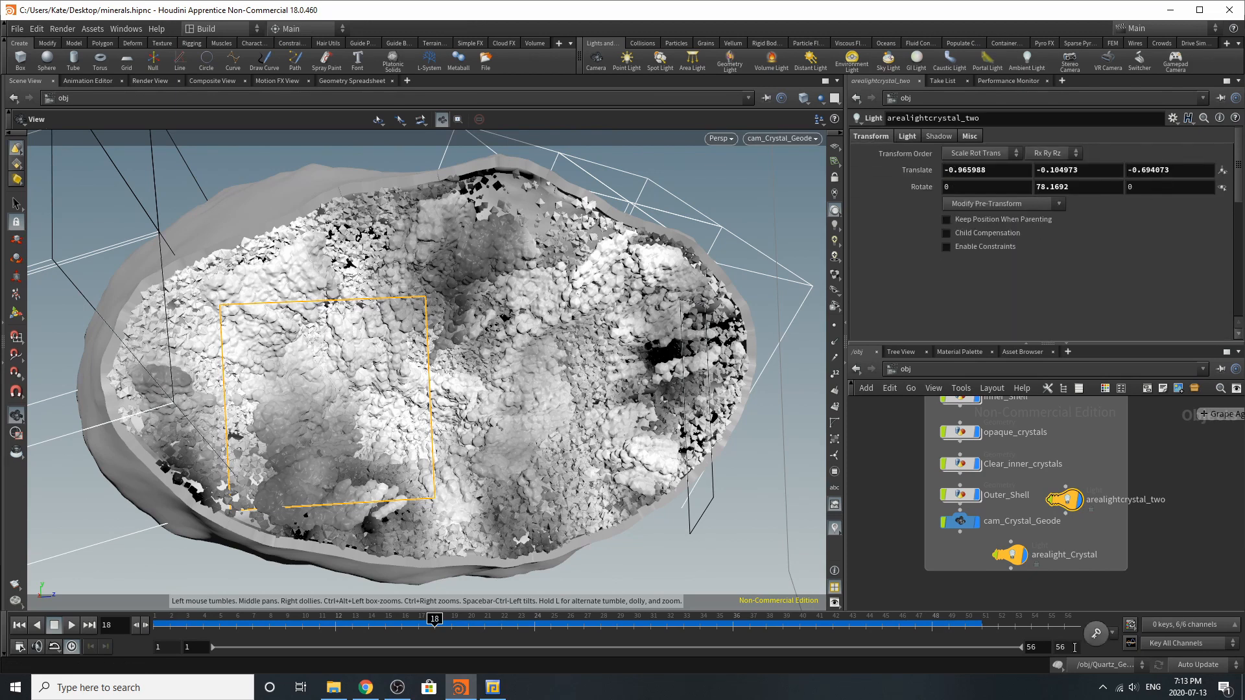
# Enable the arealight_Crystal light and review its light and transform settings
pyautogui.click(1008, 555)
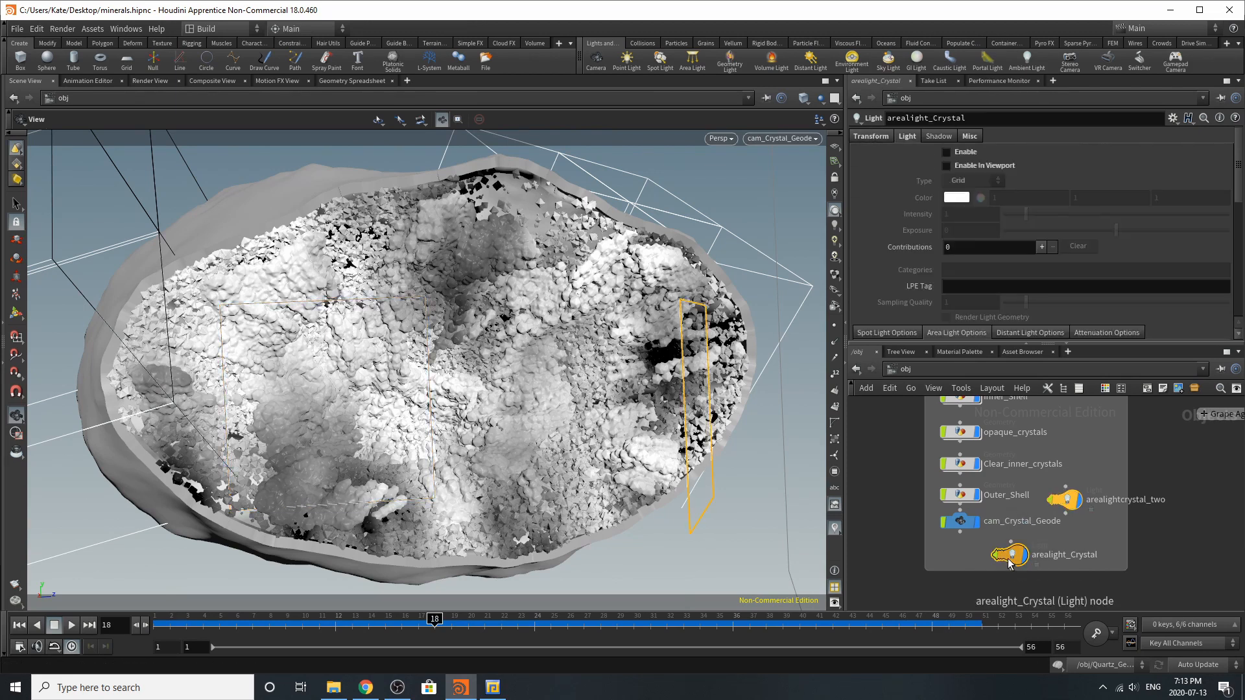
pyautogui.click(967, 153)
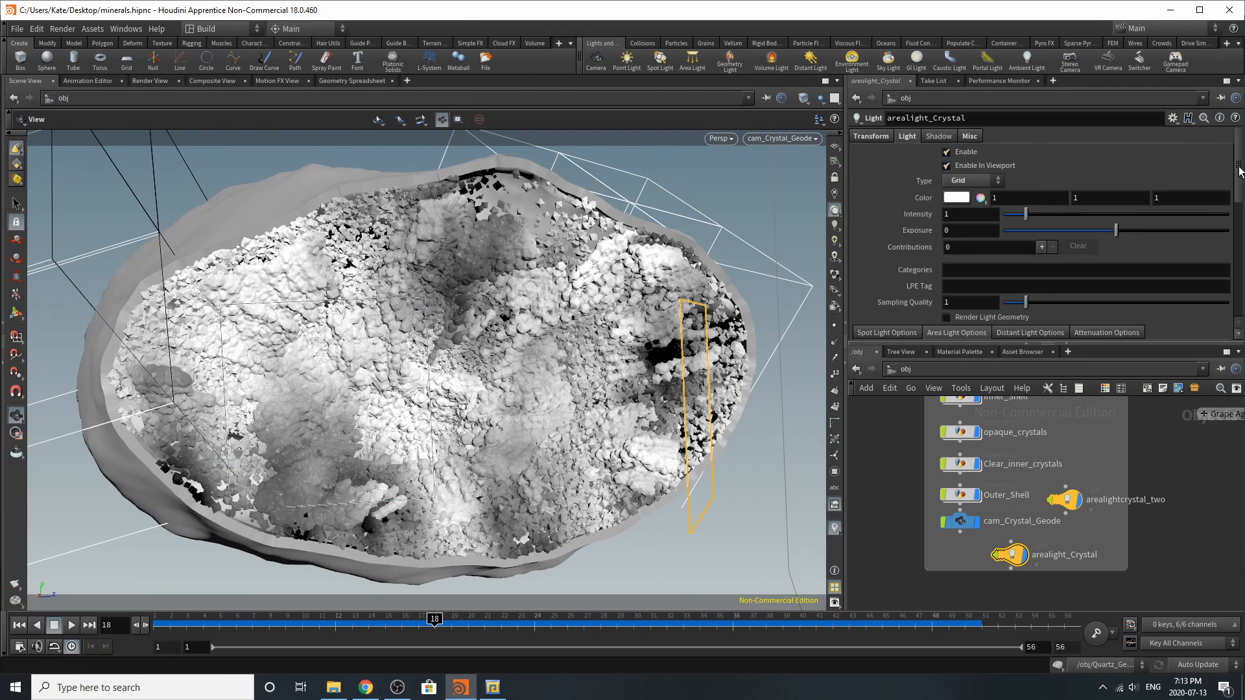
pyautogui.click(876, 140)
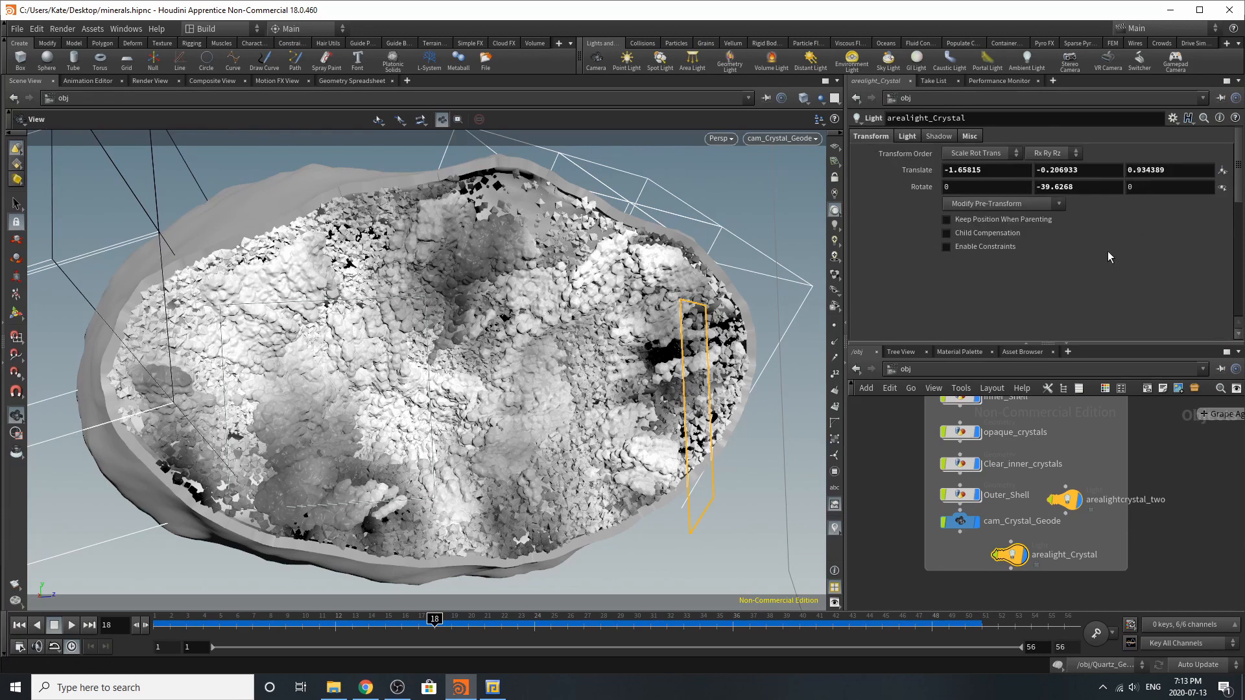
# Review the translate and rotate settings of the cam_Crystal_Geode camera
pyautogui.scroll(-3, 1104, 554)
pyautogui.scroll(5, 986, 525)
pyautogui.click(942, 517)
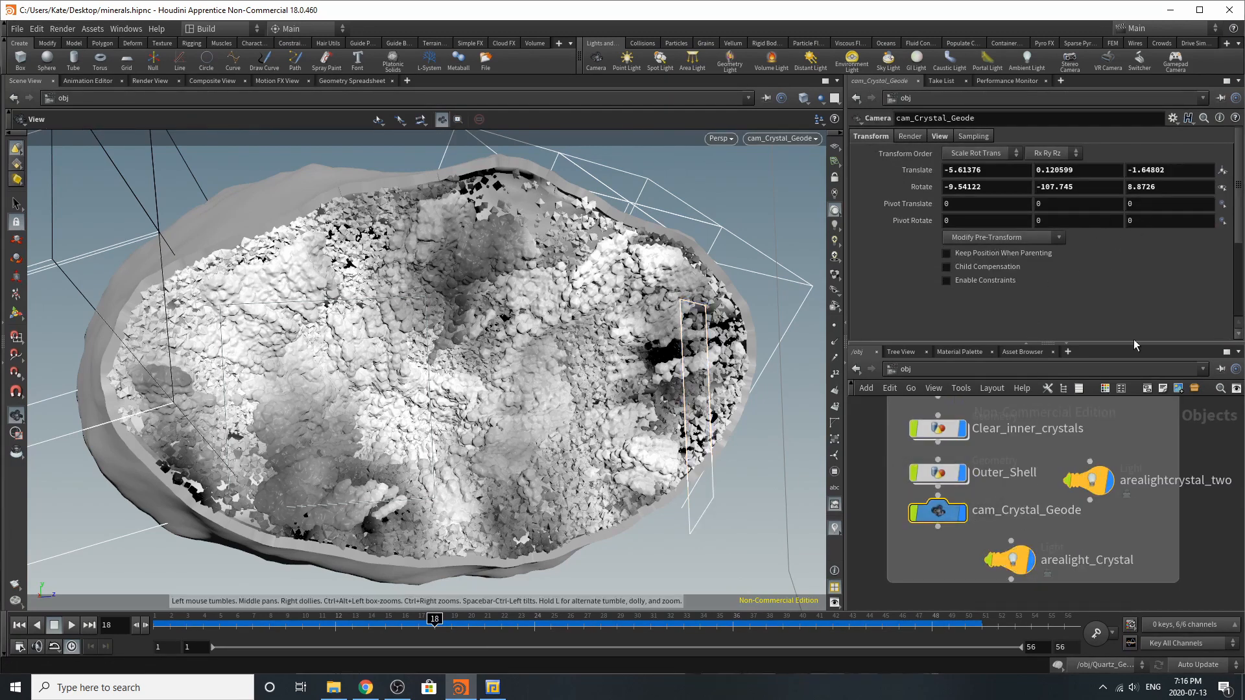
# Review the render materials assigned to the opaque_crystals, Clear_inner_crystals, Outer_Shell and Inner_Shell objects
pyautogui.scroll(-3, 1040, 499)
pyautogui.scroll(3, 998, 432)
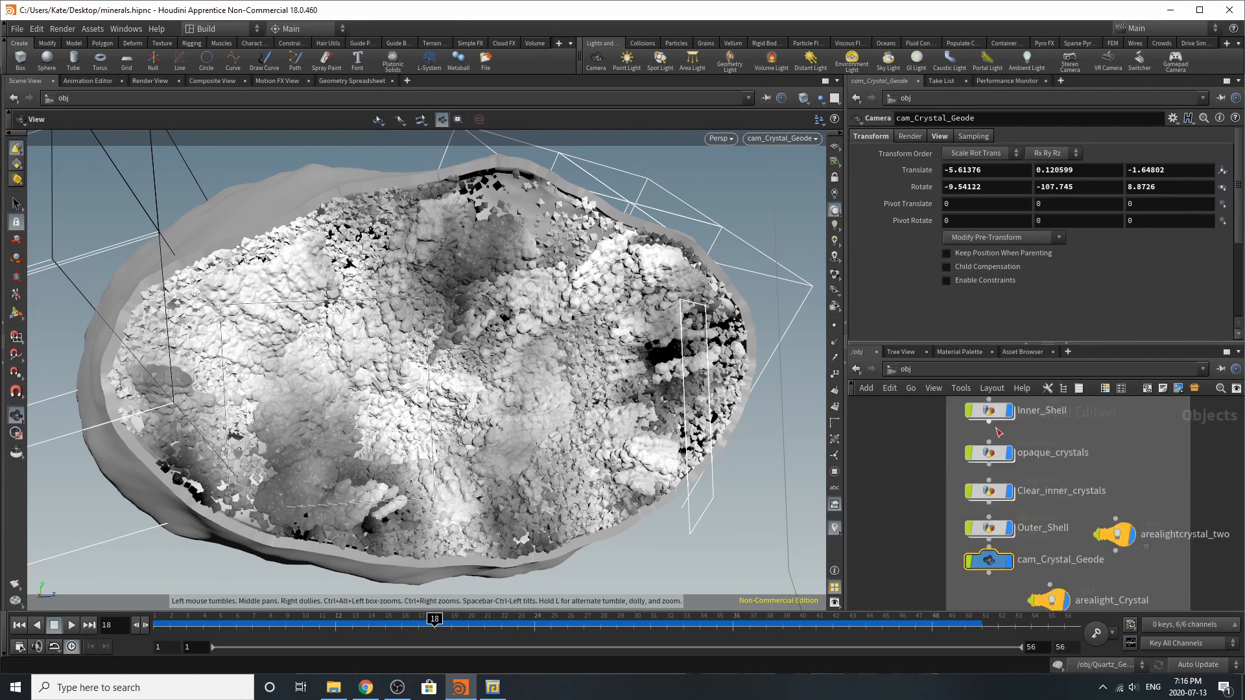
pyautogui.click(986, 457)
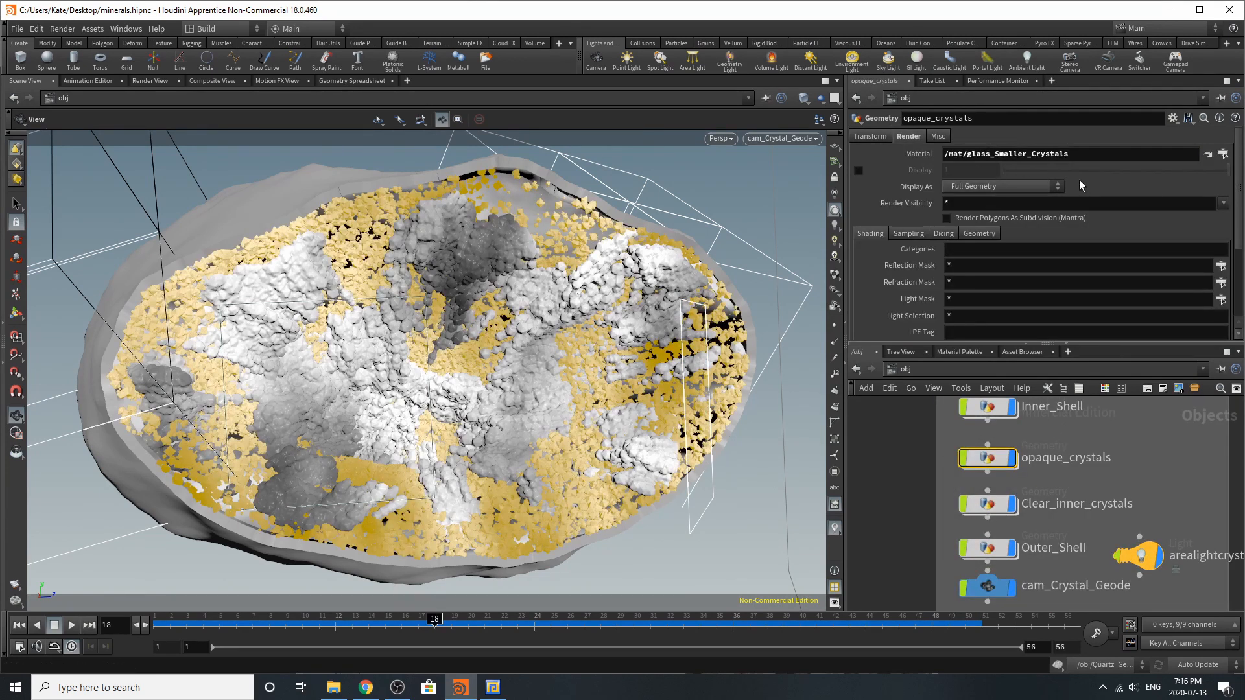
pyautogui.click(986, 504)
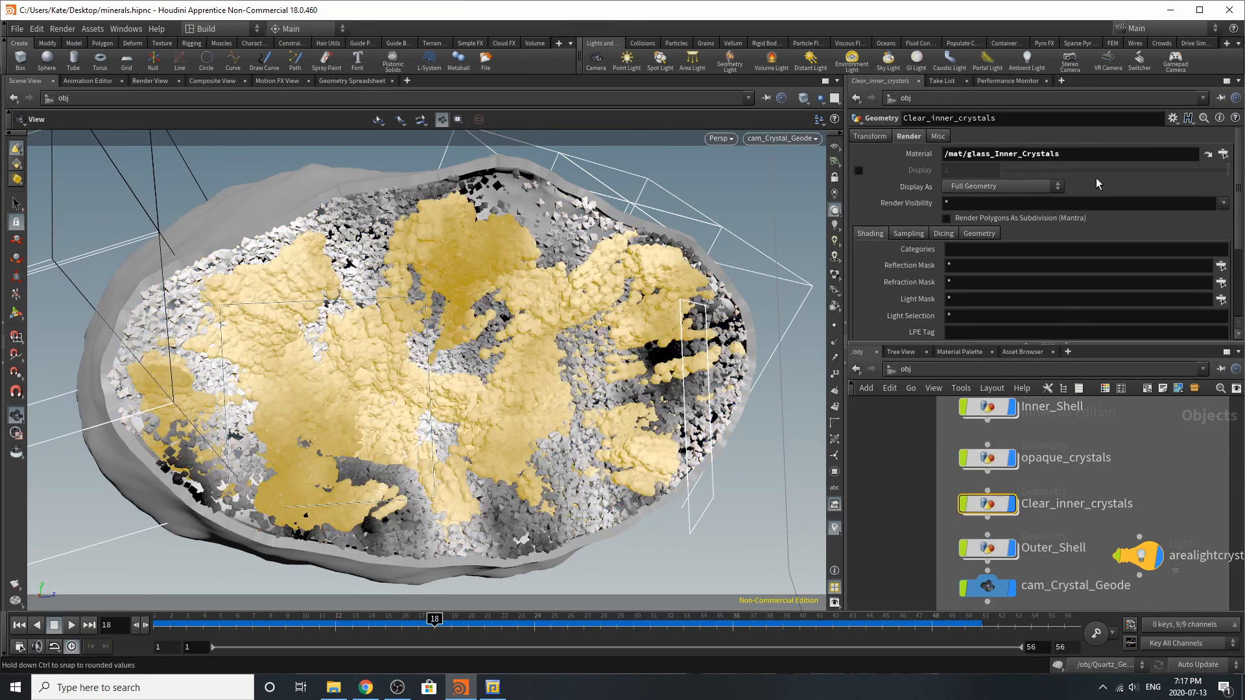
pyautogui.click(988, 458)
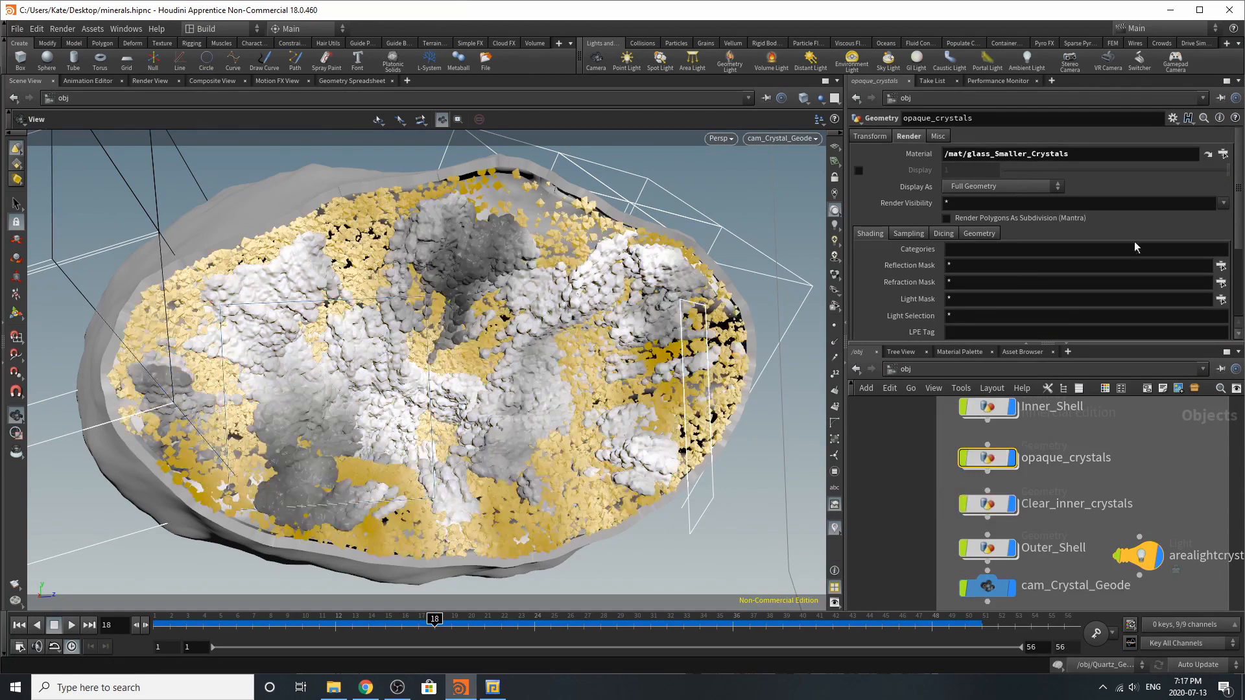
pyautogui.click(987, 548)
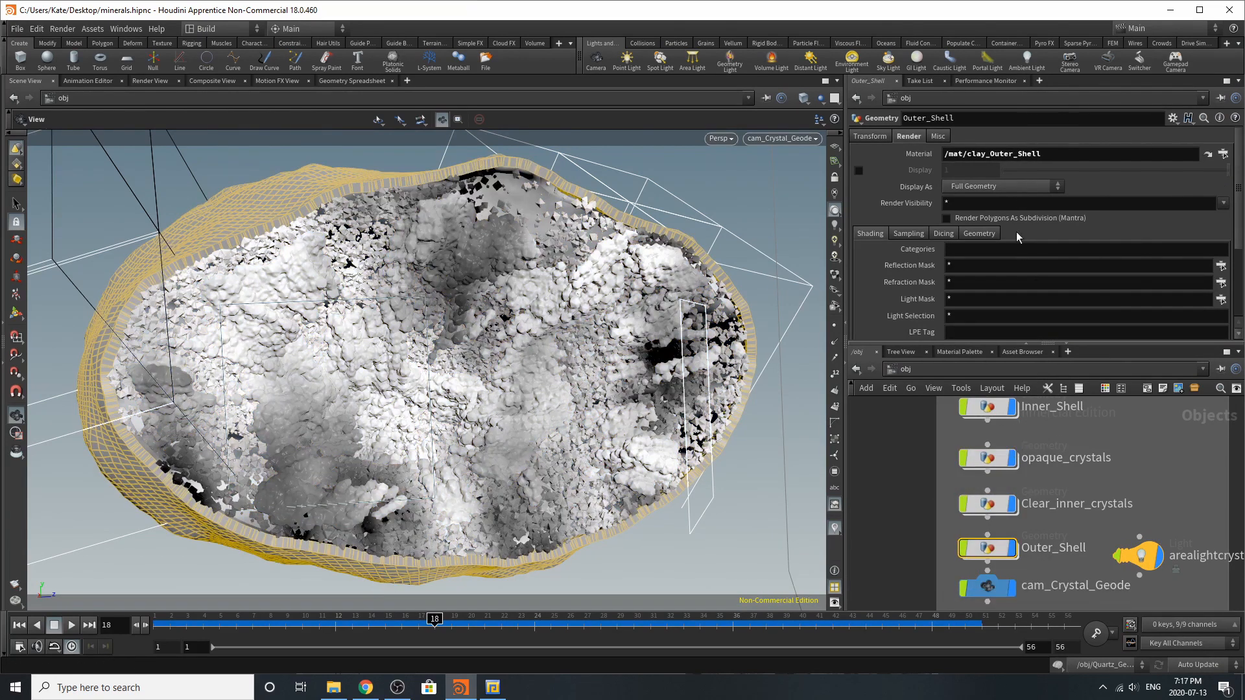
pyautogui.click(988, 408)
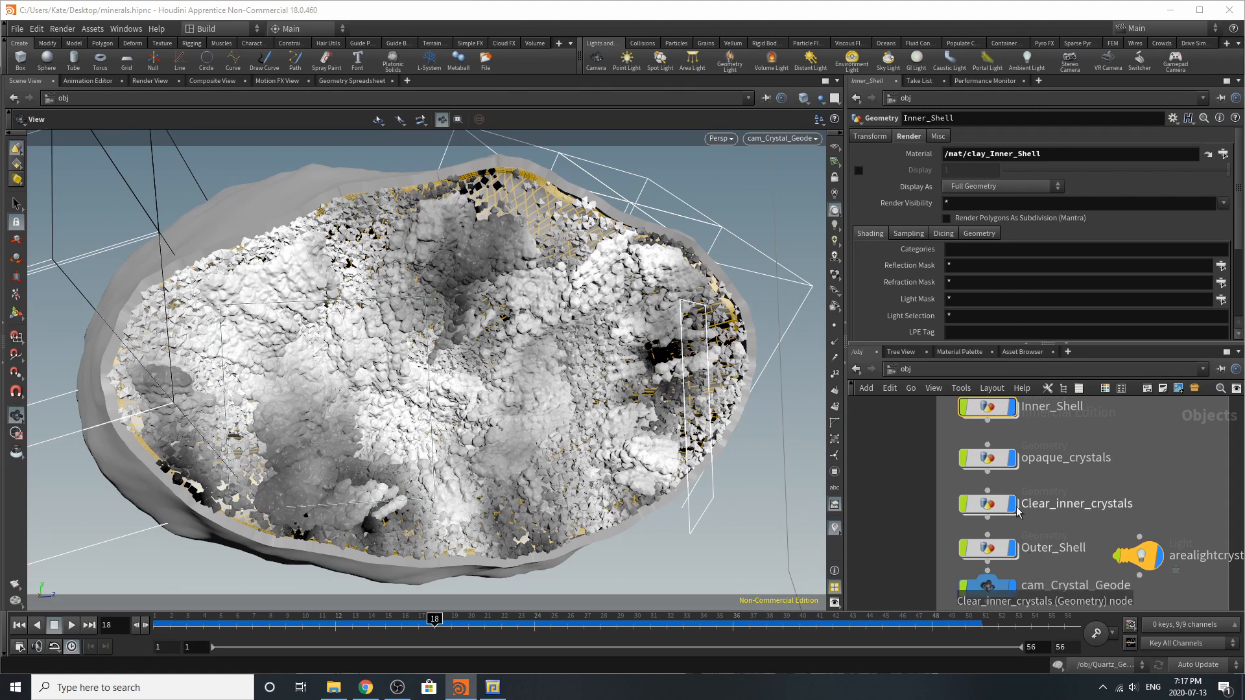
pyautogui.click(984, 548)
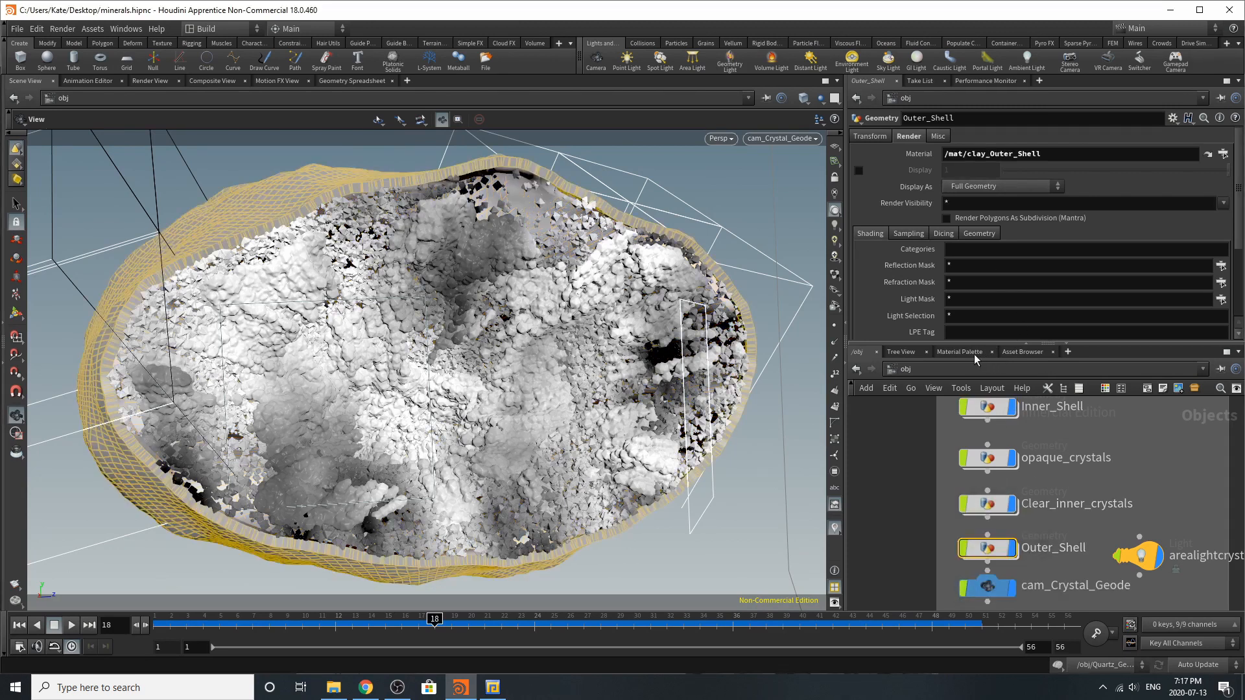
# Open the clay_Inner_Shell material from the scene's materials and review its surface, bump and displacement settings
pyautogui.click(971, 353)
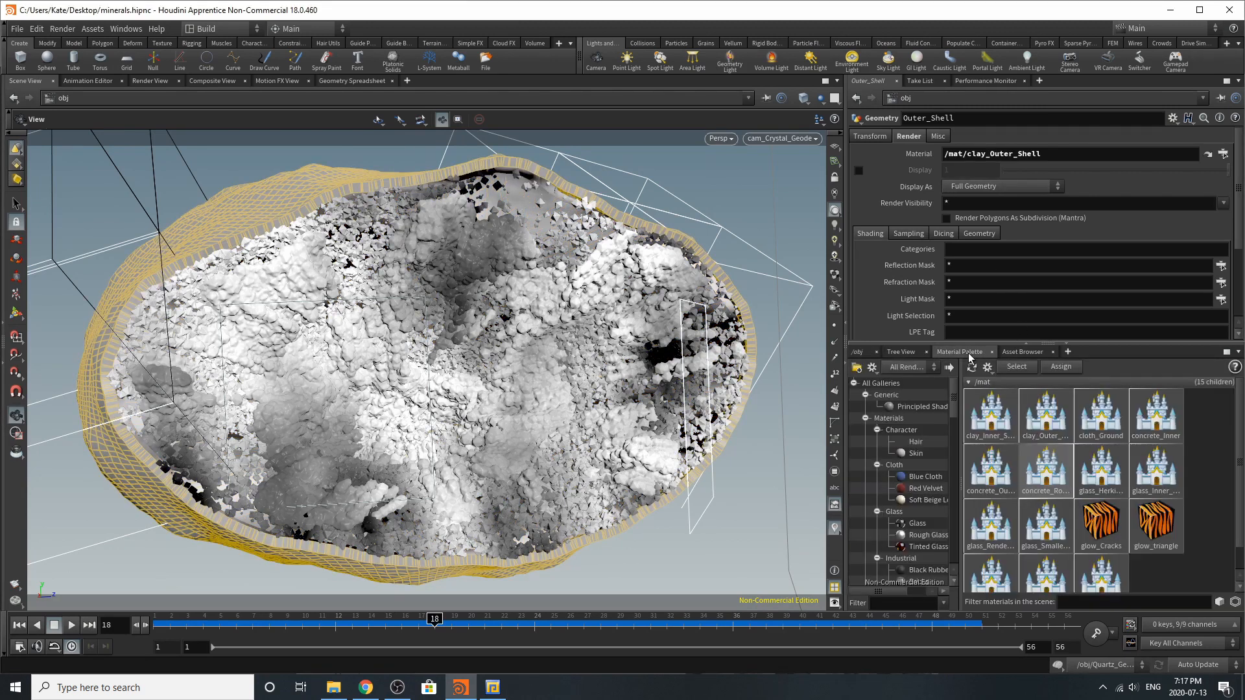
pyautogui.click(980, 439)
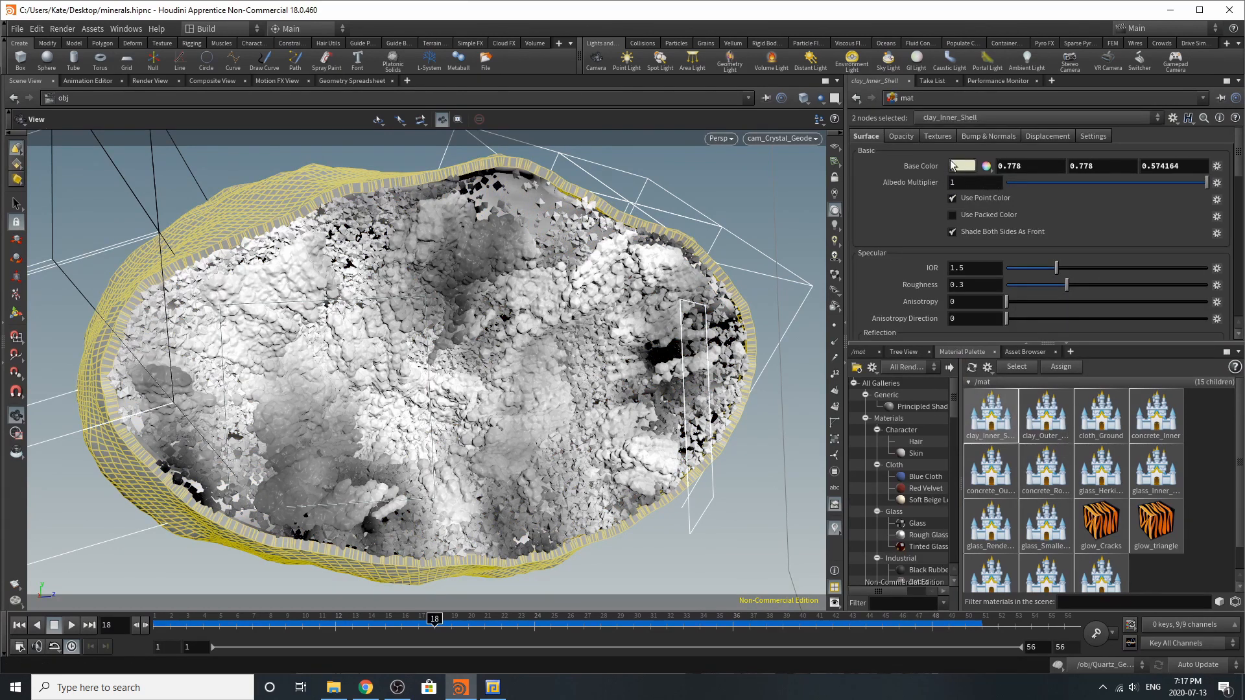
pyautogui.scroll(-2, 945, 265)
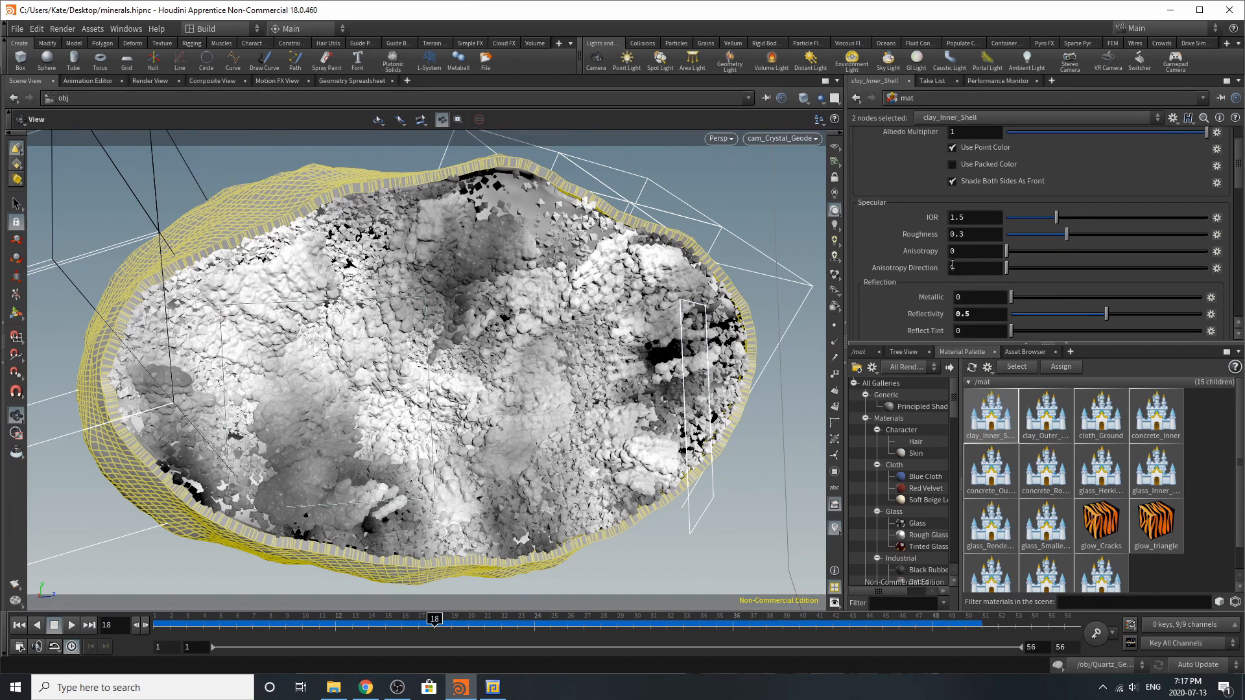
pyautogui.scroll(-3, 952, 264)
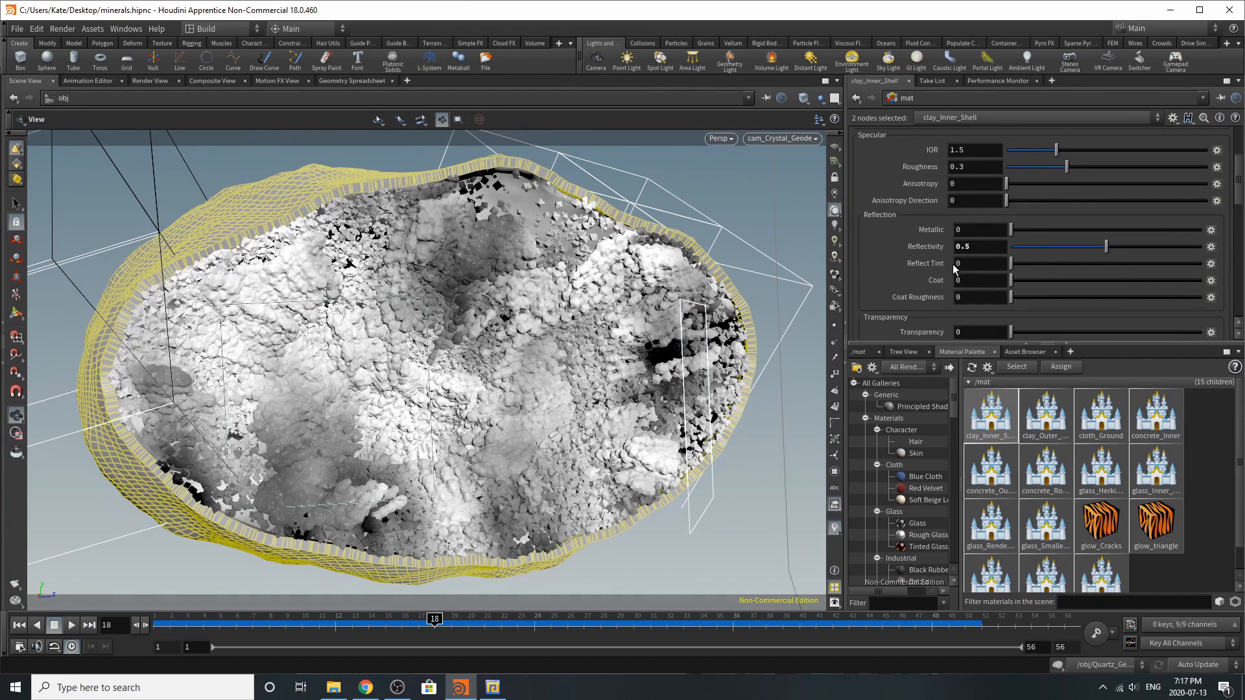
pyautogui.scroll(-6, 953, 266)
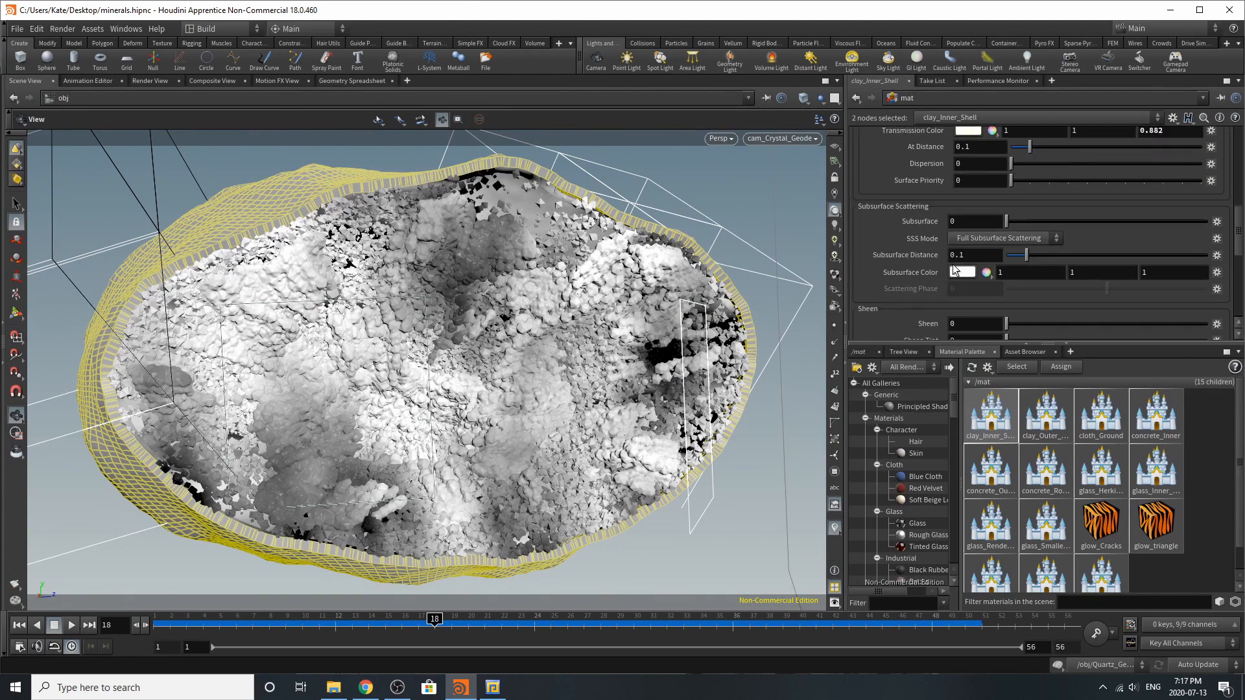
pyautogui.scroll(-8, 953, 263)
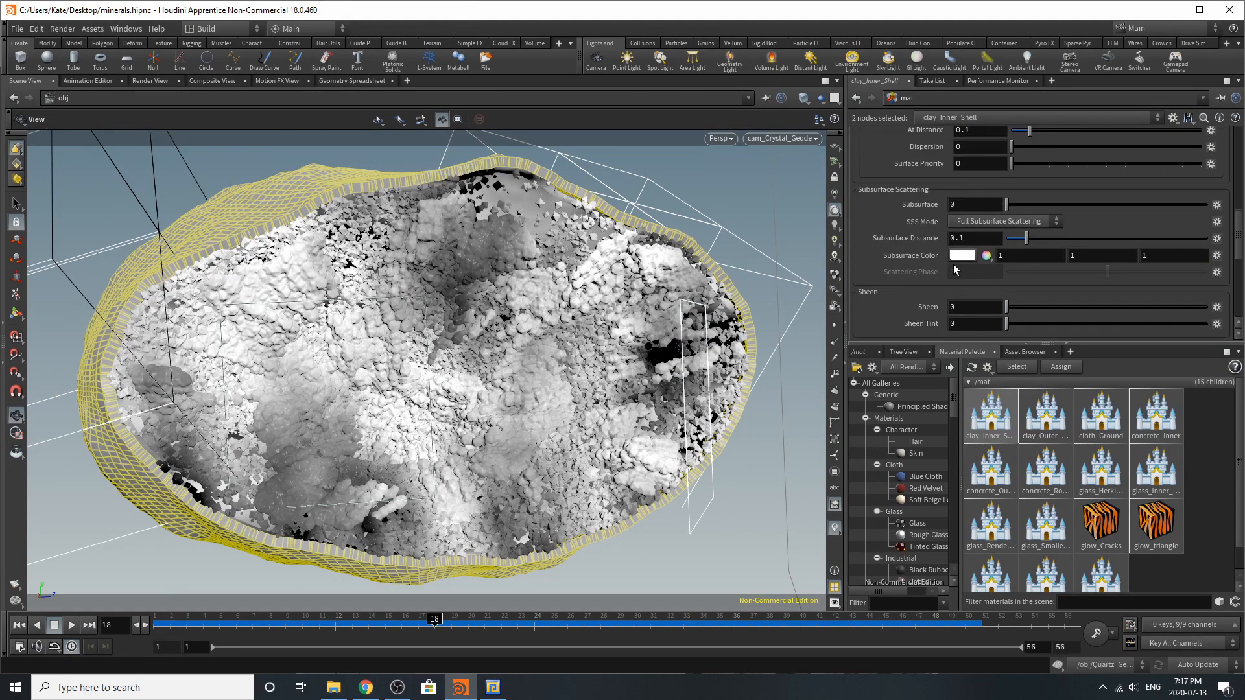
pyautogui.scroll(18, 953, 263)
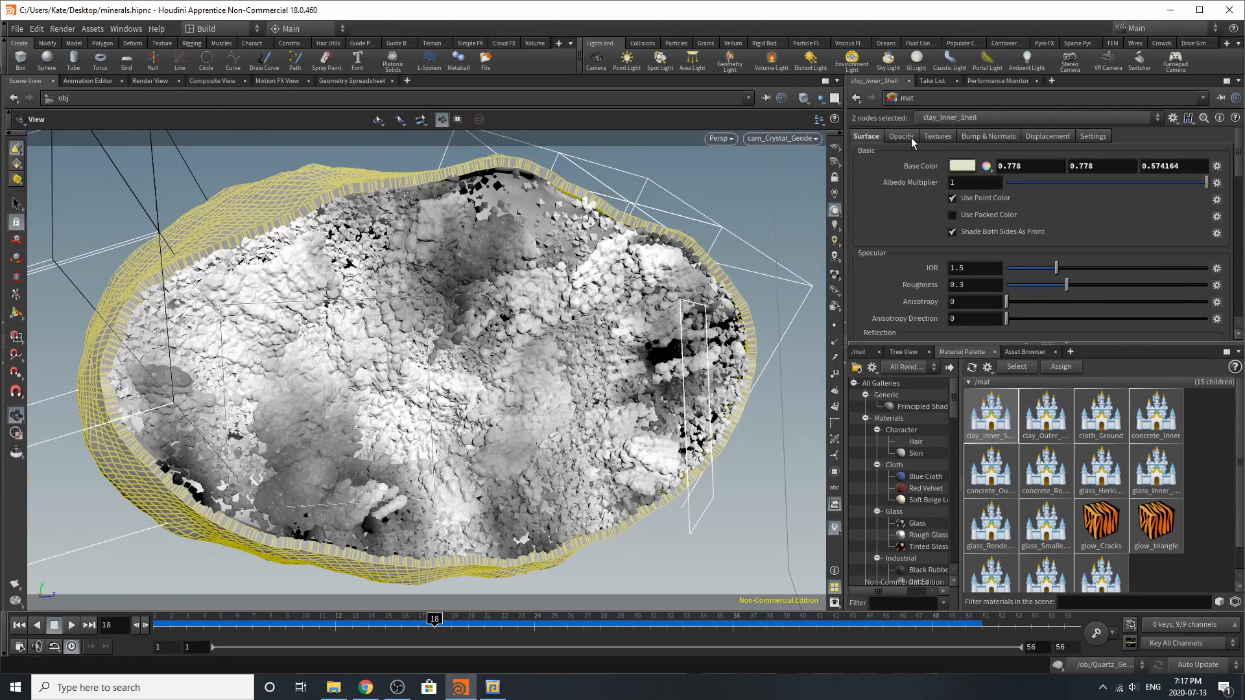
pyautogui.click(1015, 137)
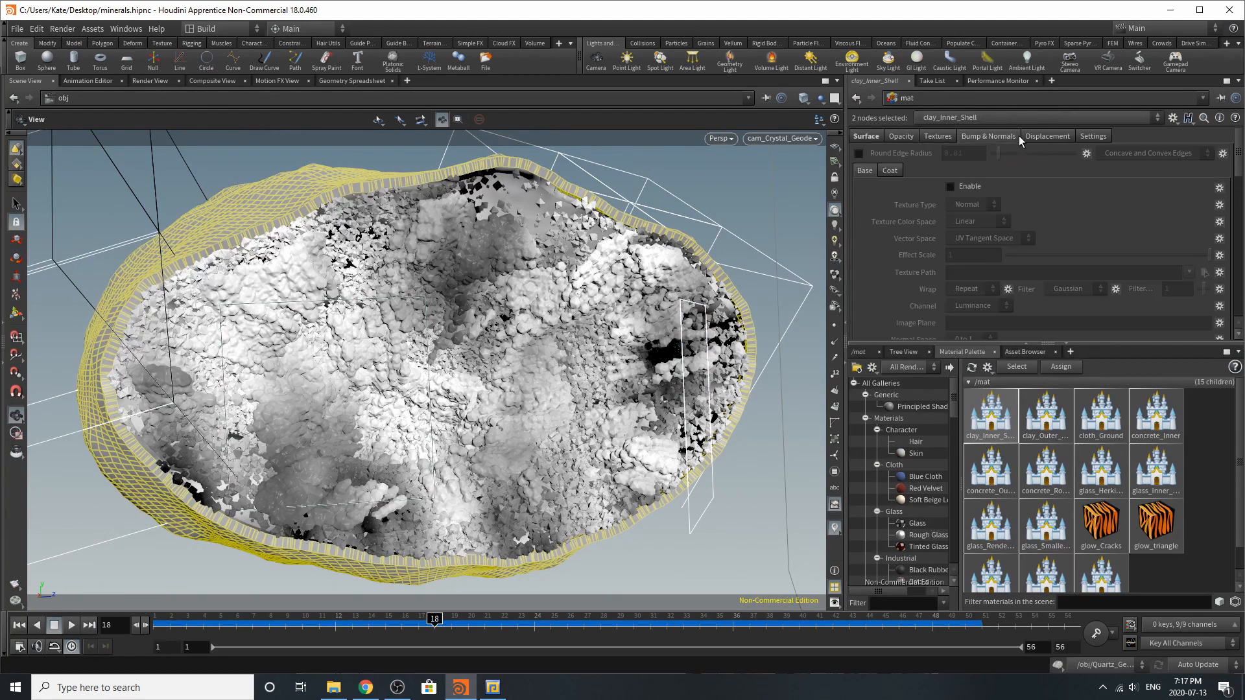
pyautogui.click(1041, 136)
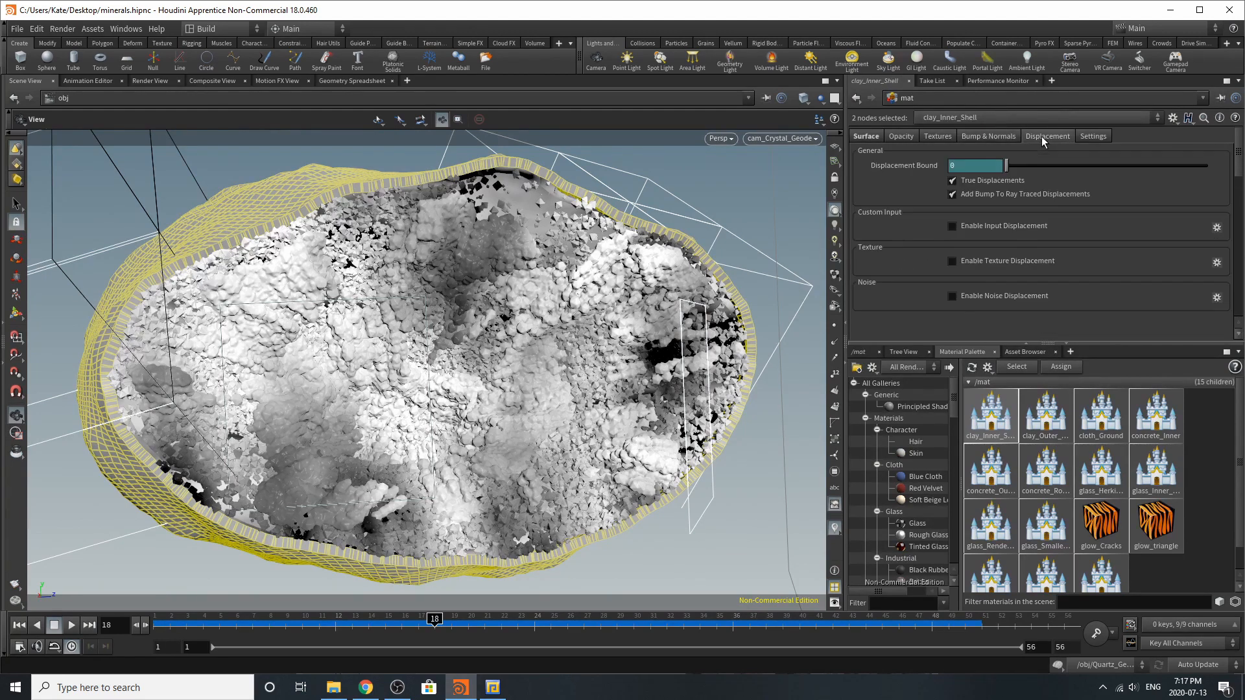
# Open the clay_Outer_Shell material and review its surface settings and noise displacement parameters
pyautogui.click(1040, 409)
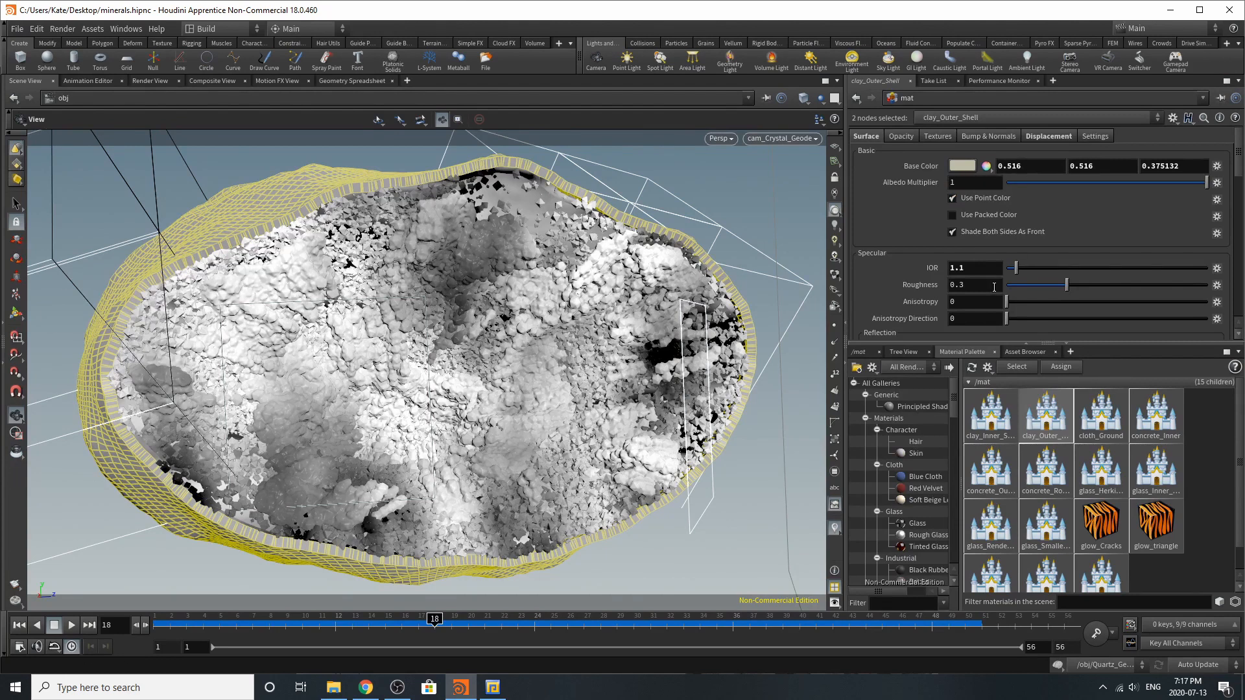
pyautogui.scroll(-4, 994, 287)
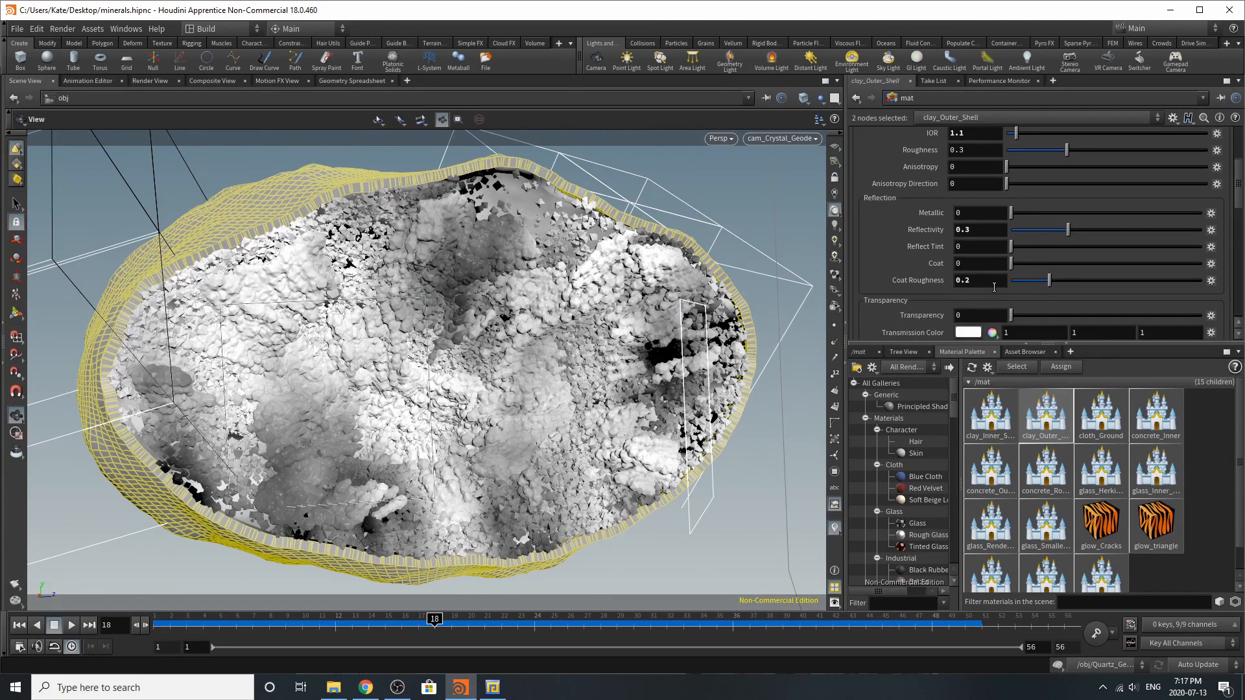
pyautogui.scroll(-8, 993, 288)
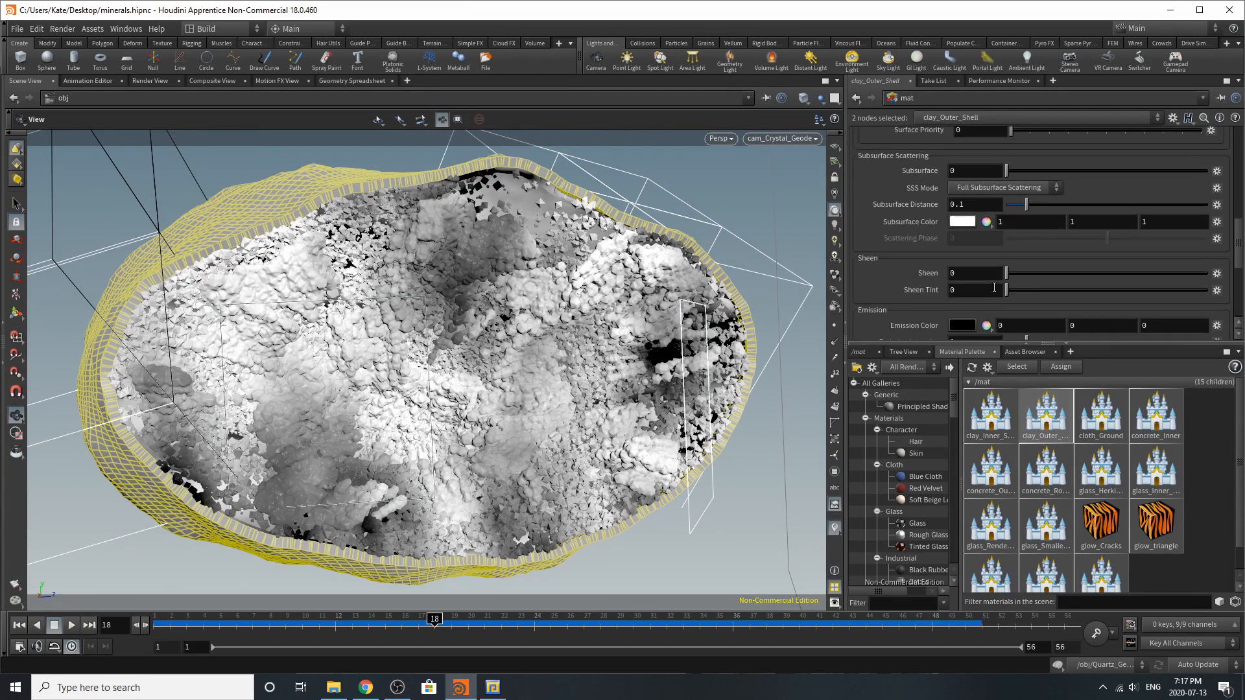
pyautogui.scroll(3, 993, 287)
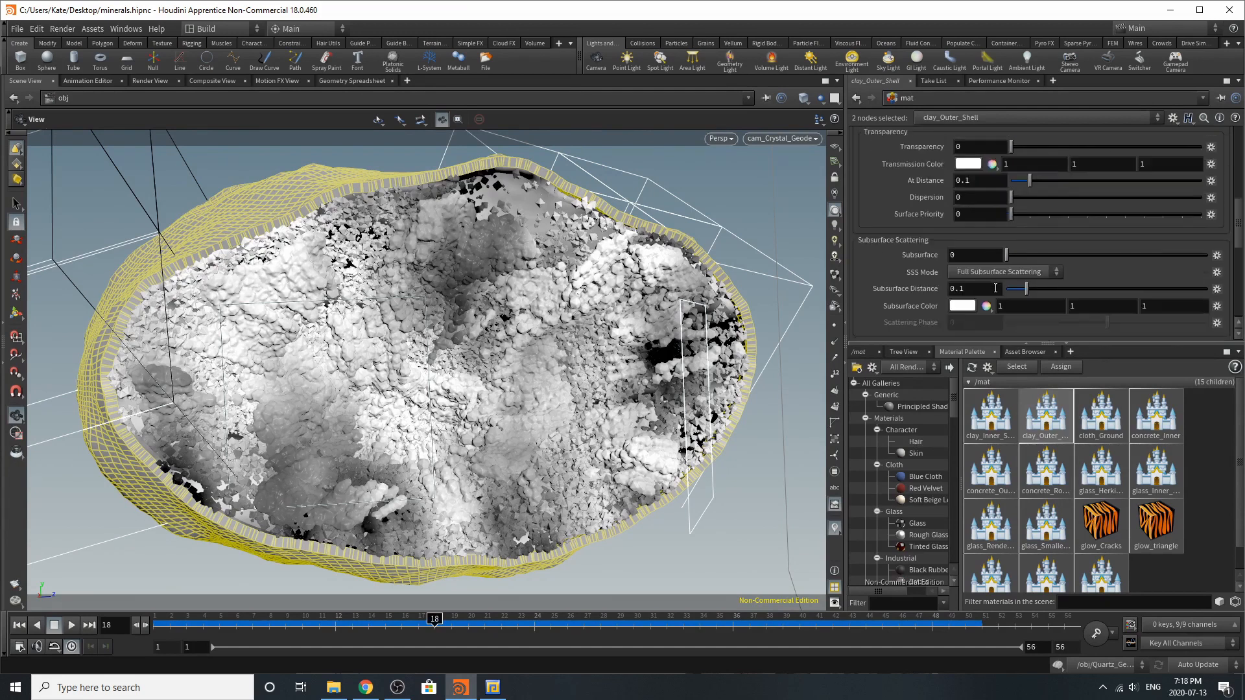
pyautogui.scroll(6, 995, 287)
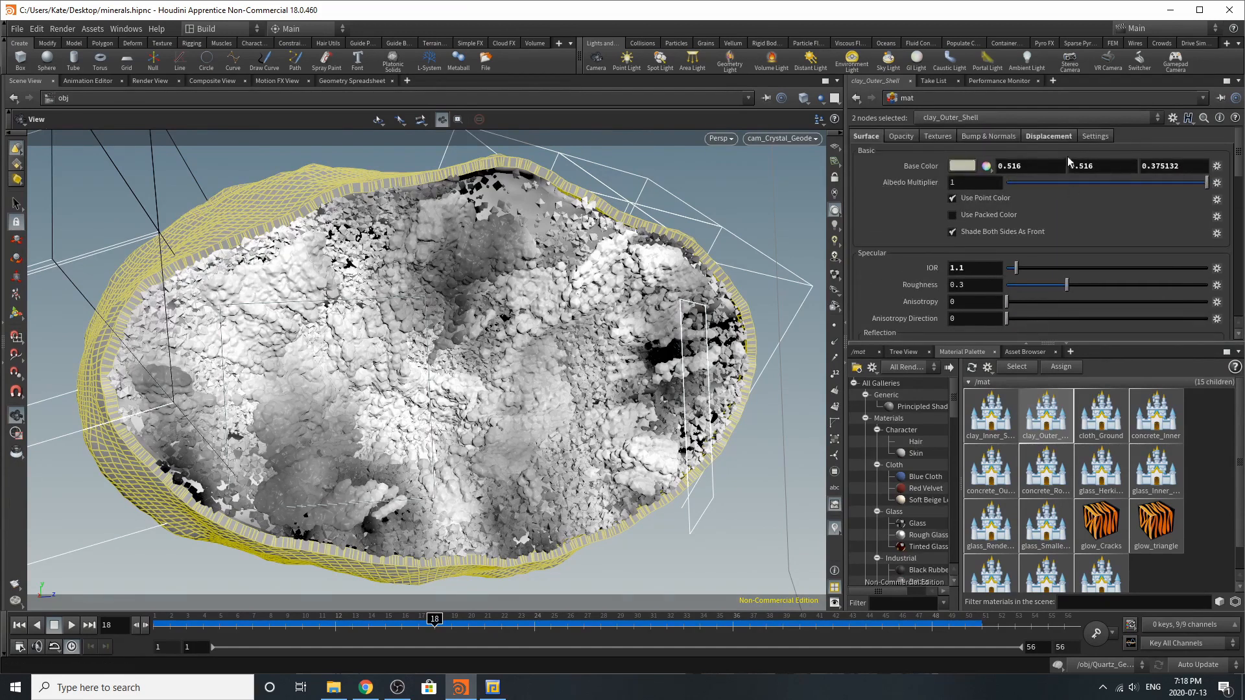
pyautogui.click(1049, 136)
pyautogui.scroll(-3, 1064, 306)
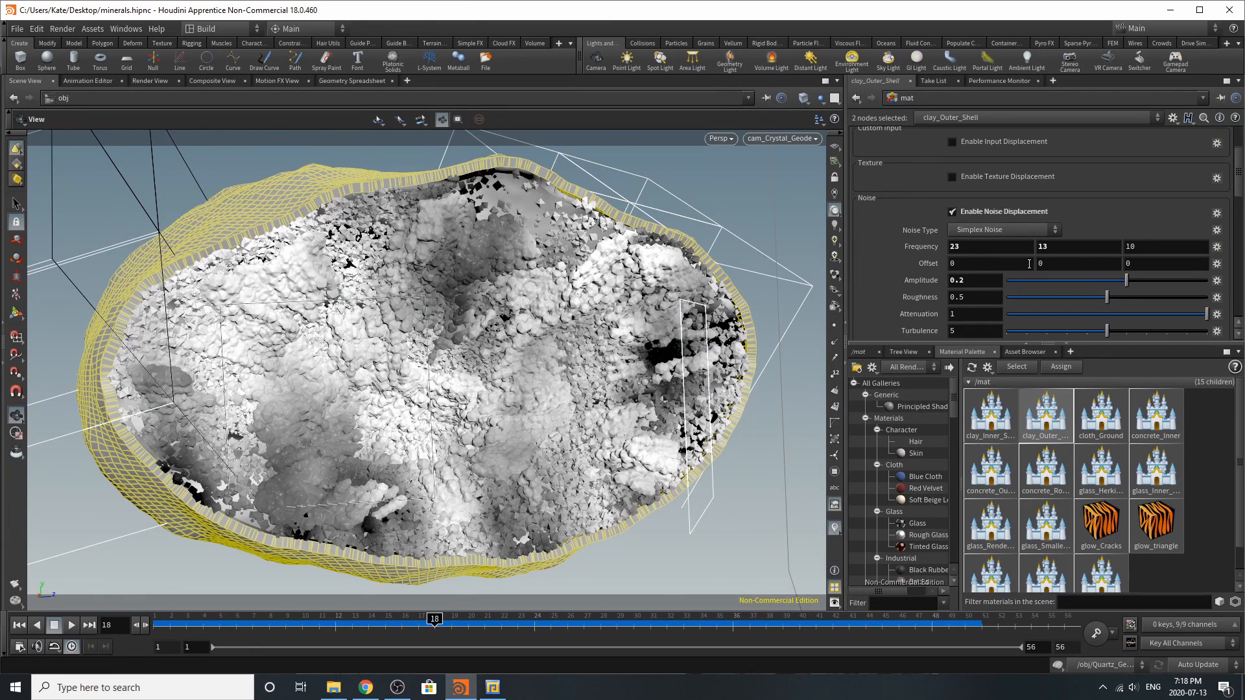
# Open the glass_Smaller_Crystals material and review its opacity, specular, reflection, transparency, subsurface and sheen settings
pyautogui.click(1050, 535)
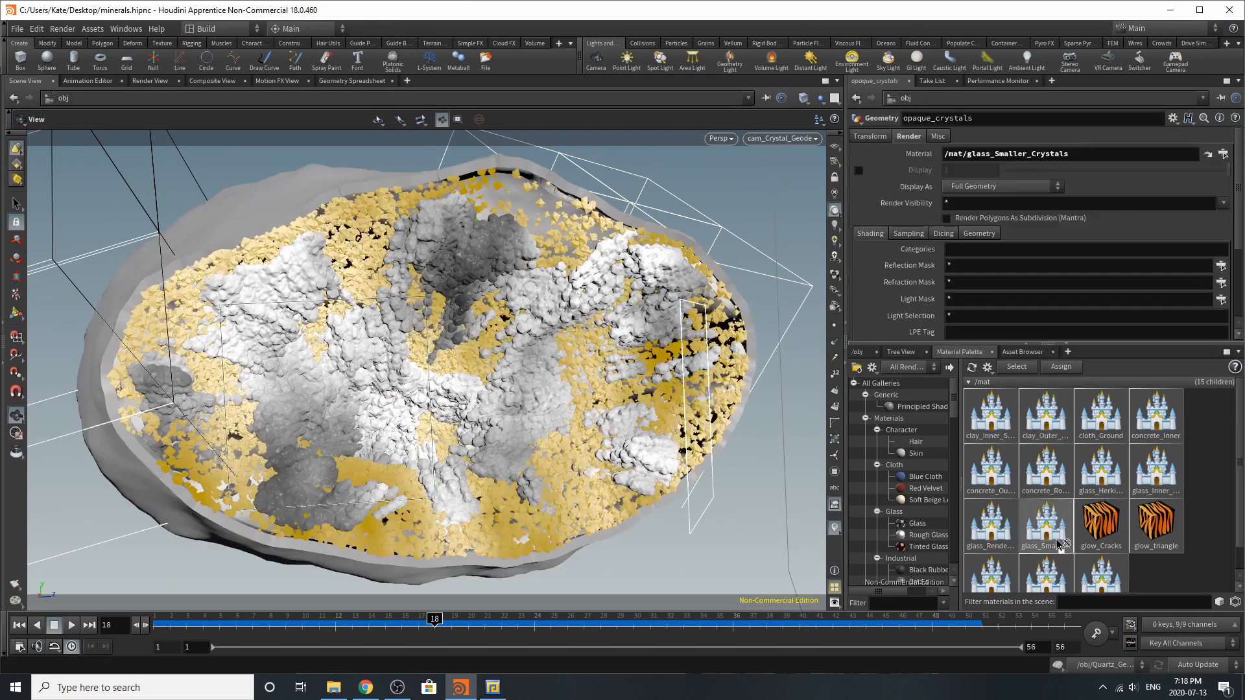
pyautogui.scroll(3, 1006, 301)
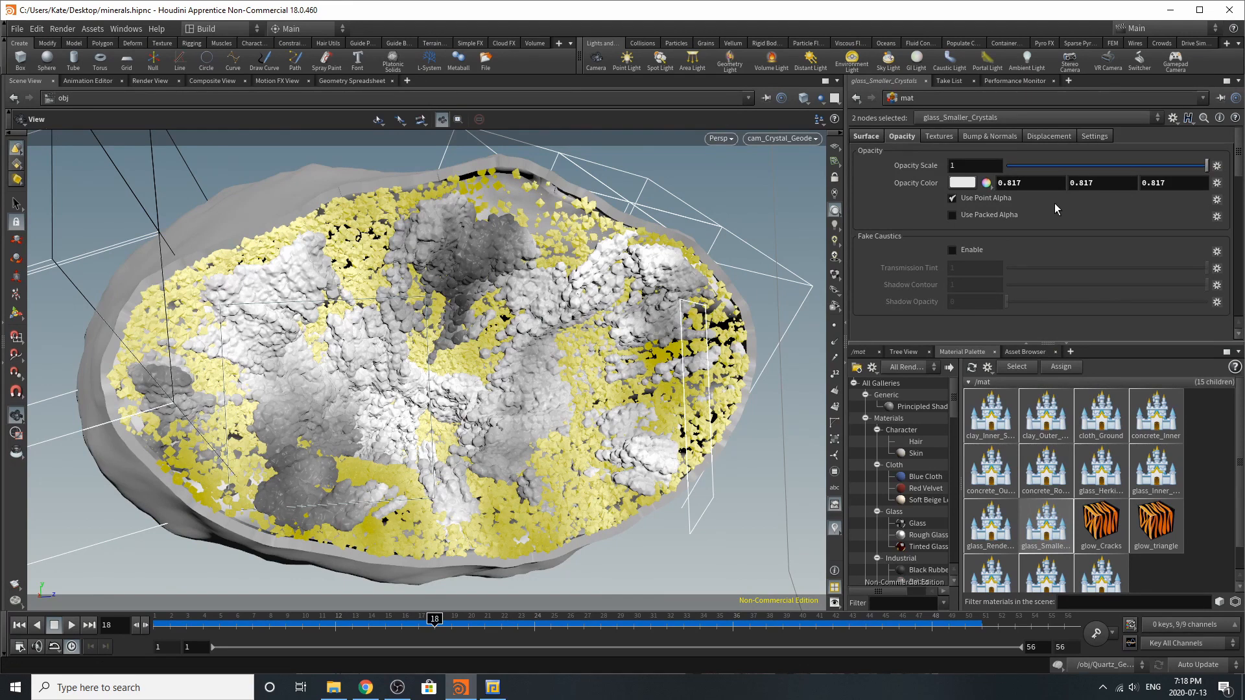
pyautogui.click(865, 137)
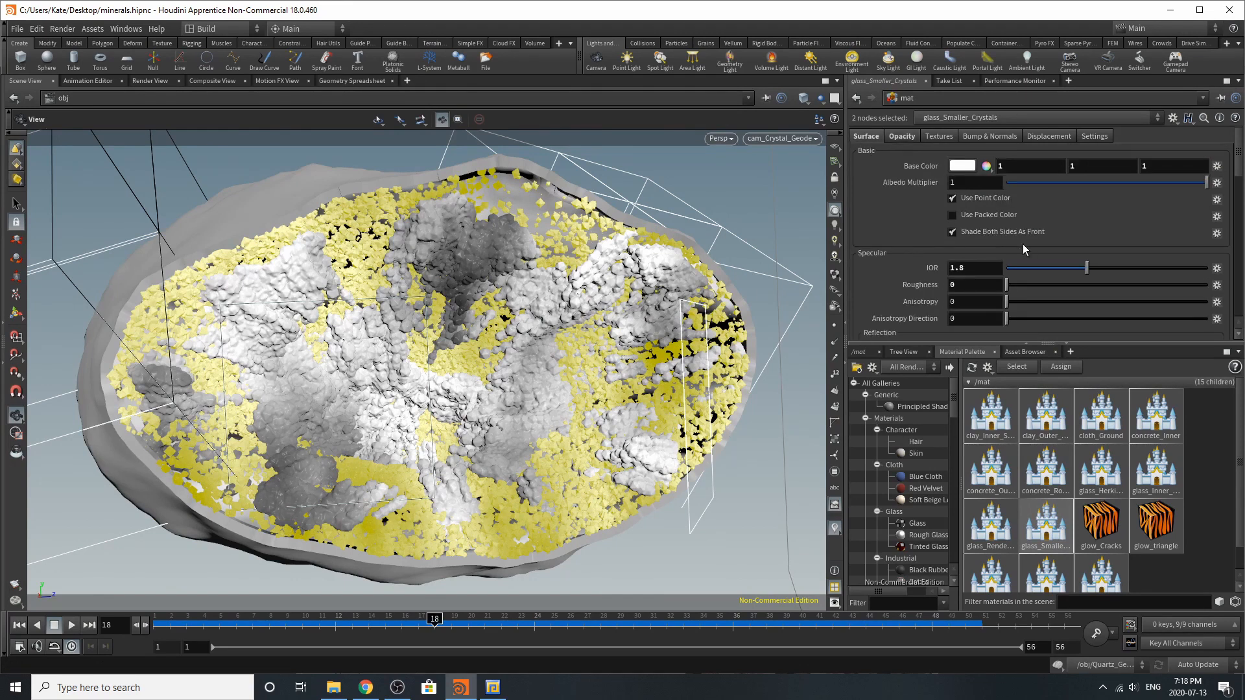
pyautogui.scroll(-5, 1022, 244)
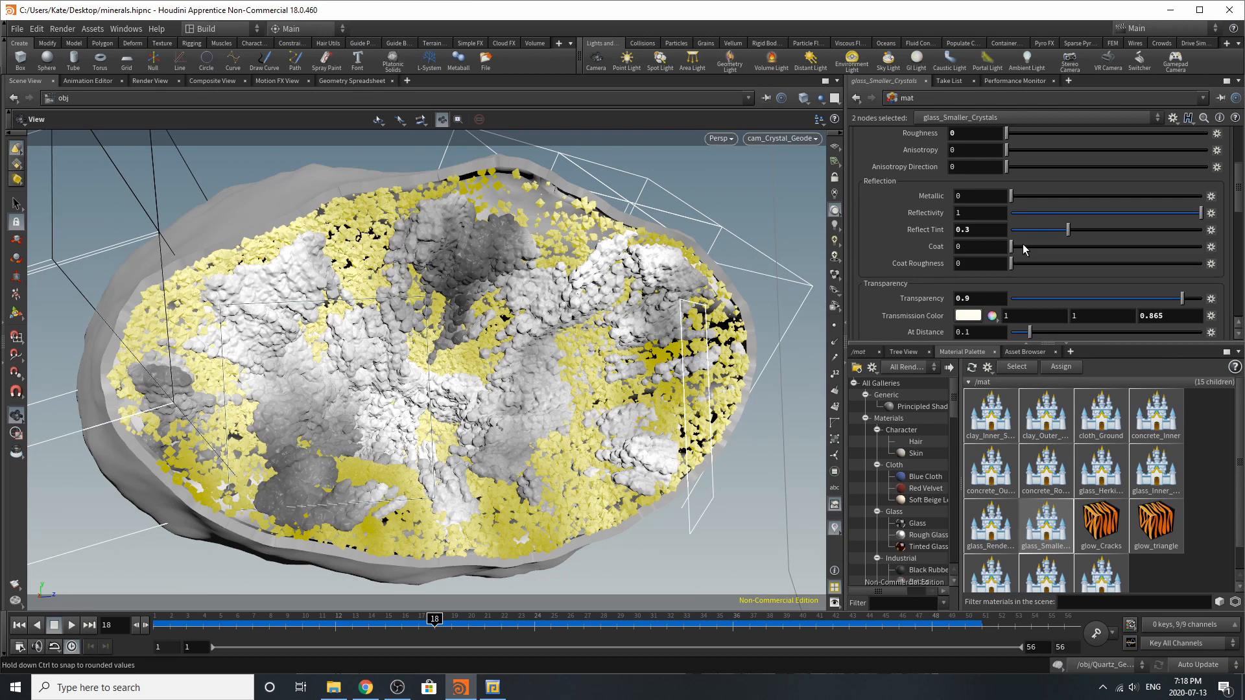
pyautogui.scroll(-2, 1022, 244)
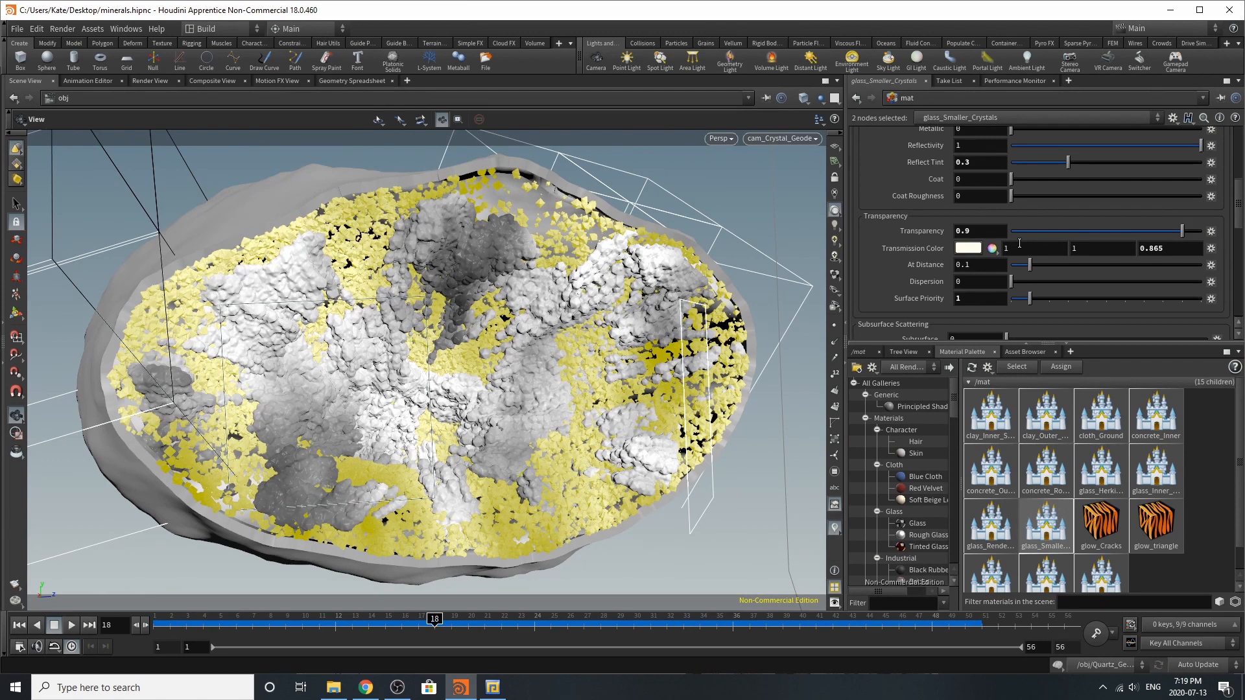
pyautogui.scroll(-3, 1011, 240)
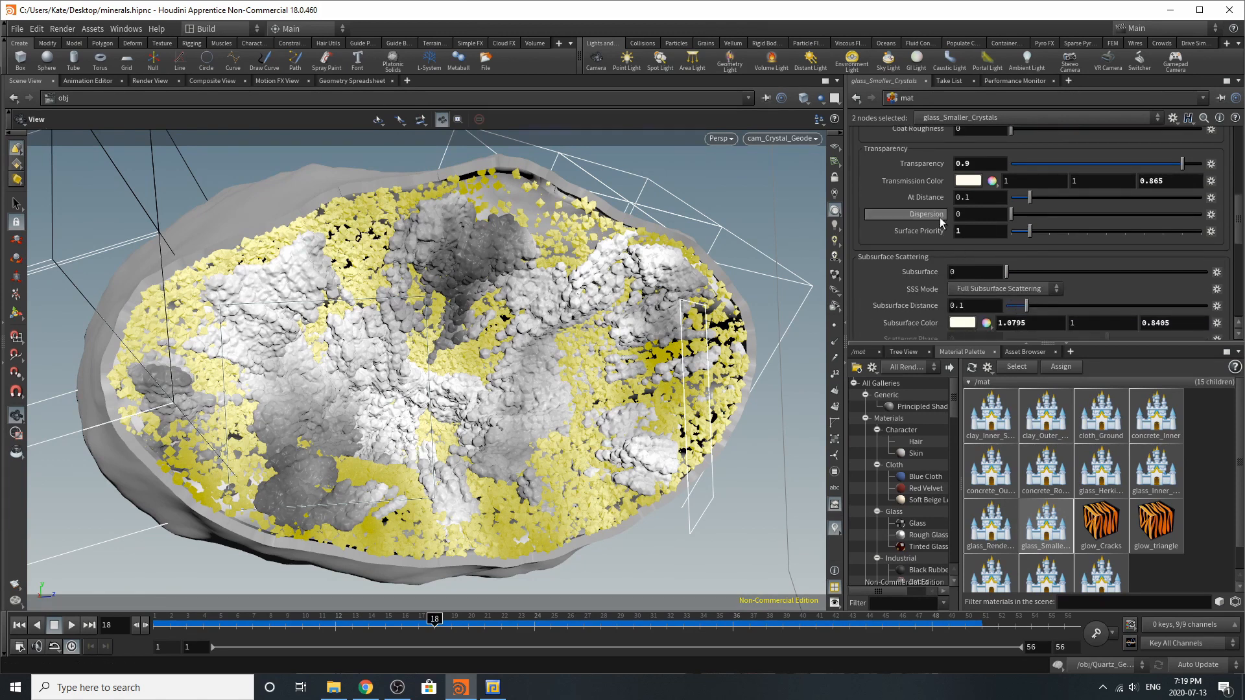
pyautogui.scroll(-3, 1015, 264)
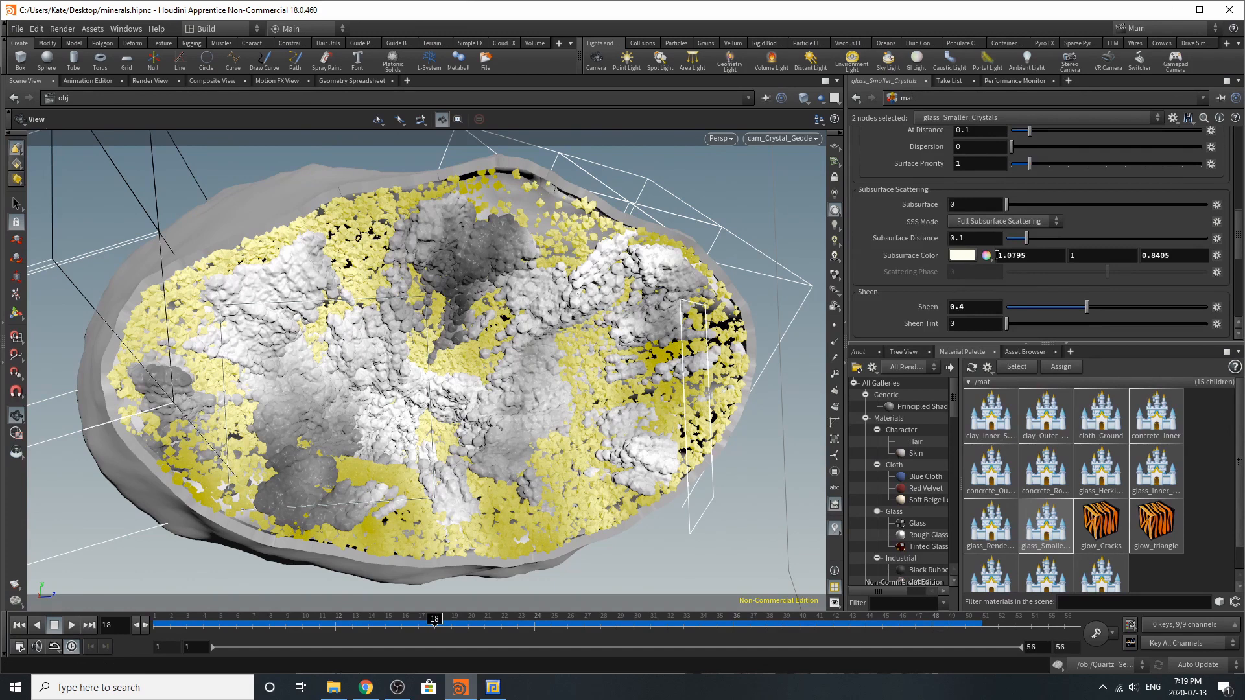
pyautogui.scroll(-2, 1173, 292)
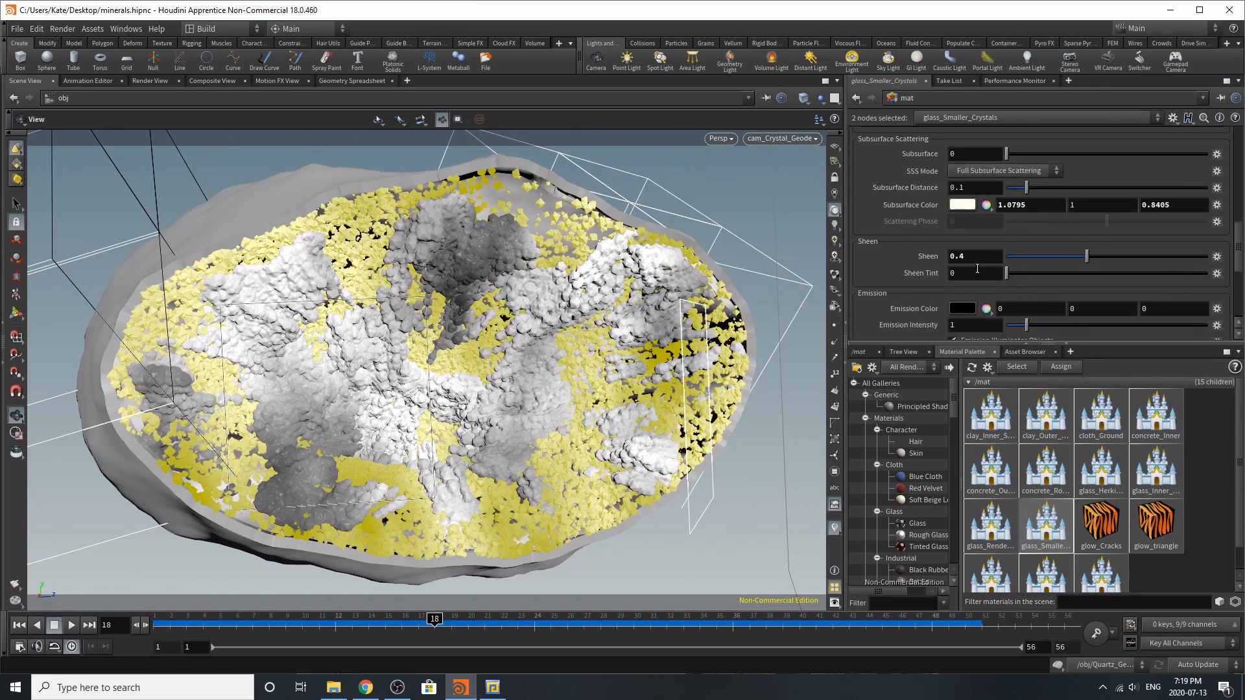
pyautogui.scroll(12, 978, 267)
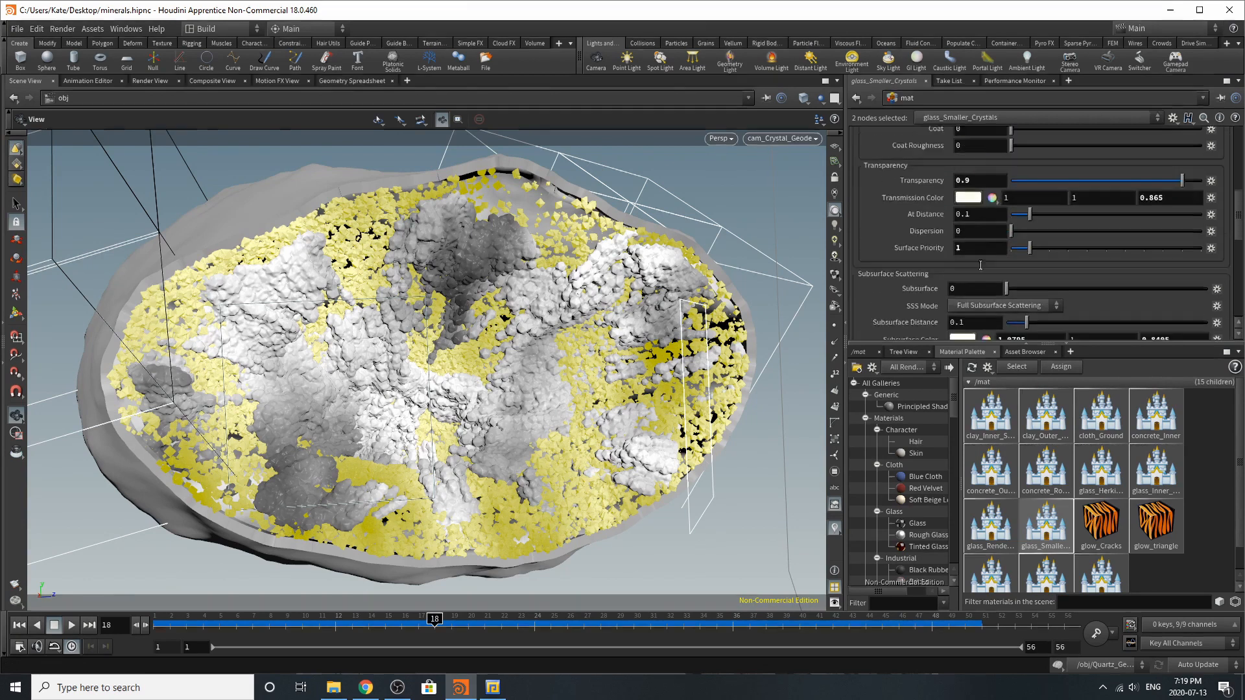
pyautogui.scroll(4, 985, 264)
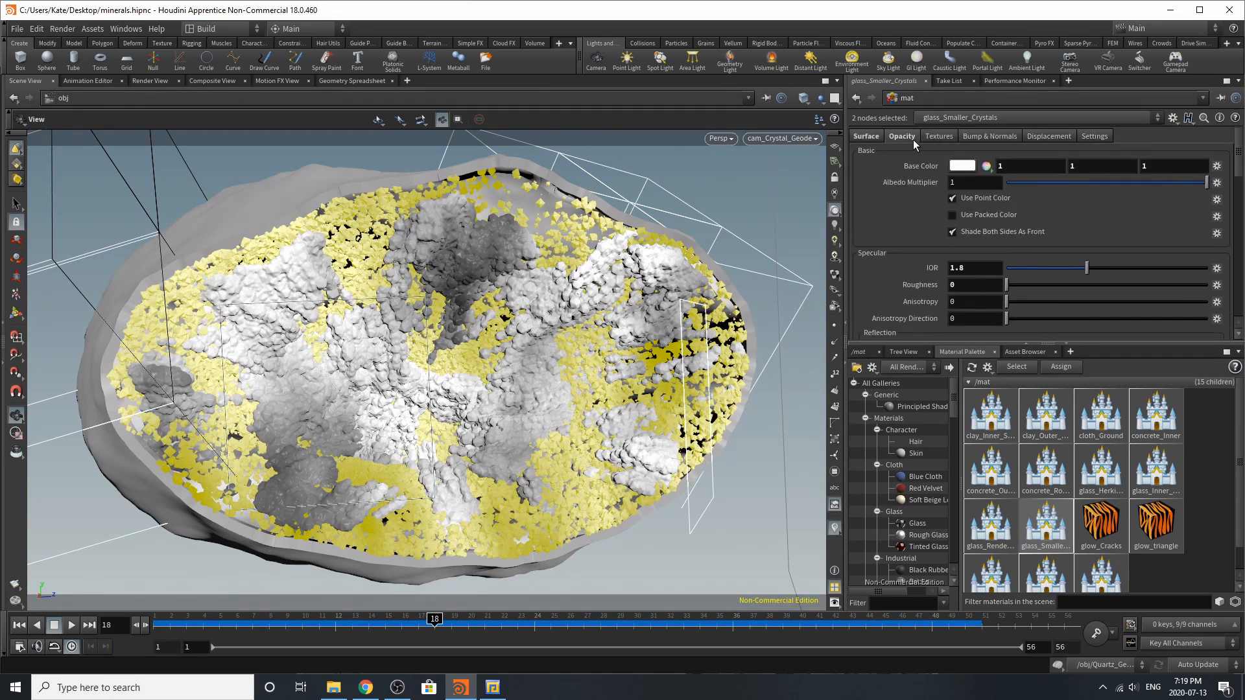
# Open the glass_Inner_Crystals material and review its surface settings from base color through sheen, plus its opacity settings
pyautogui.click(1157, 478)
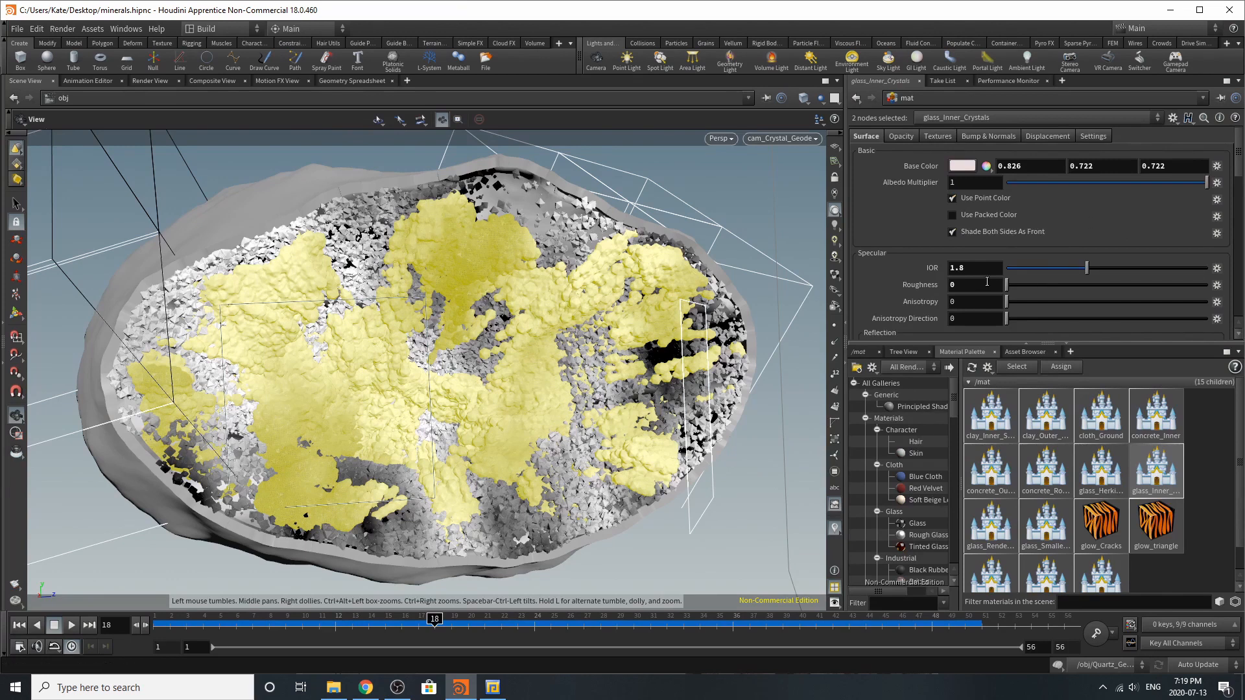
pyautogui.scroll(-3, 987, 282)
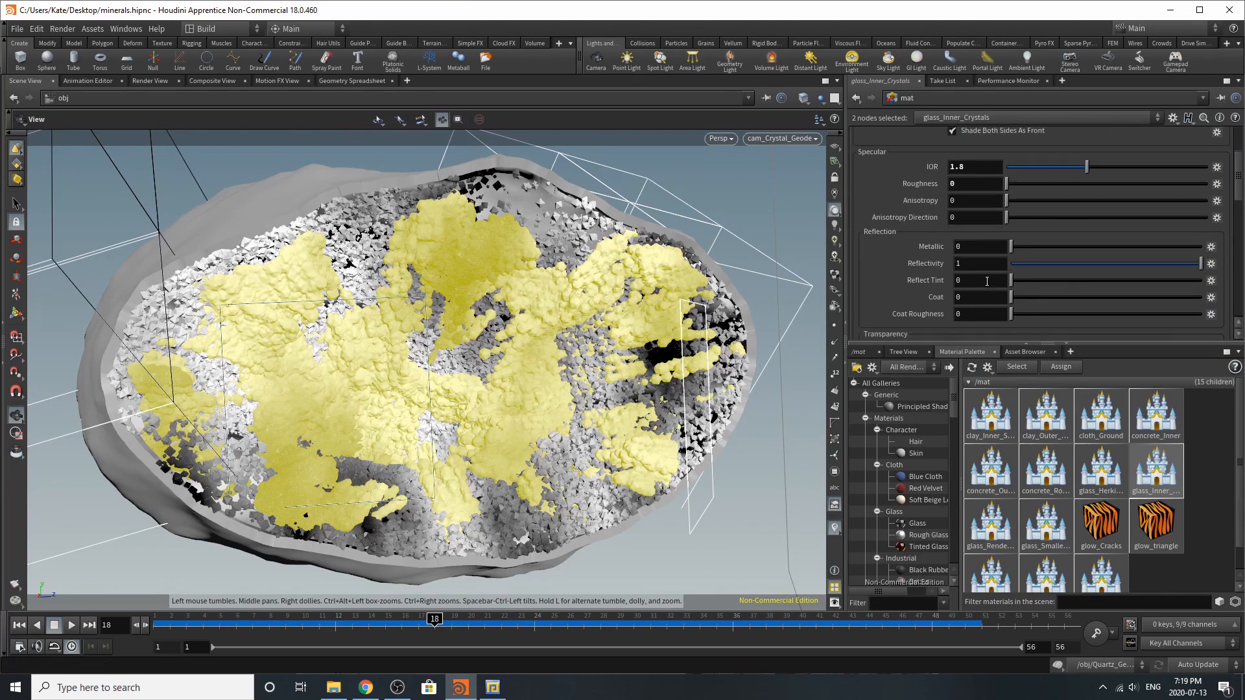
pyautogui.scroll(-4, 986, 281)
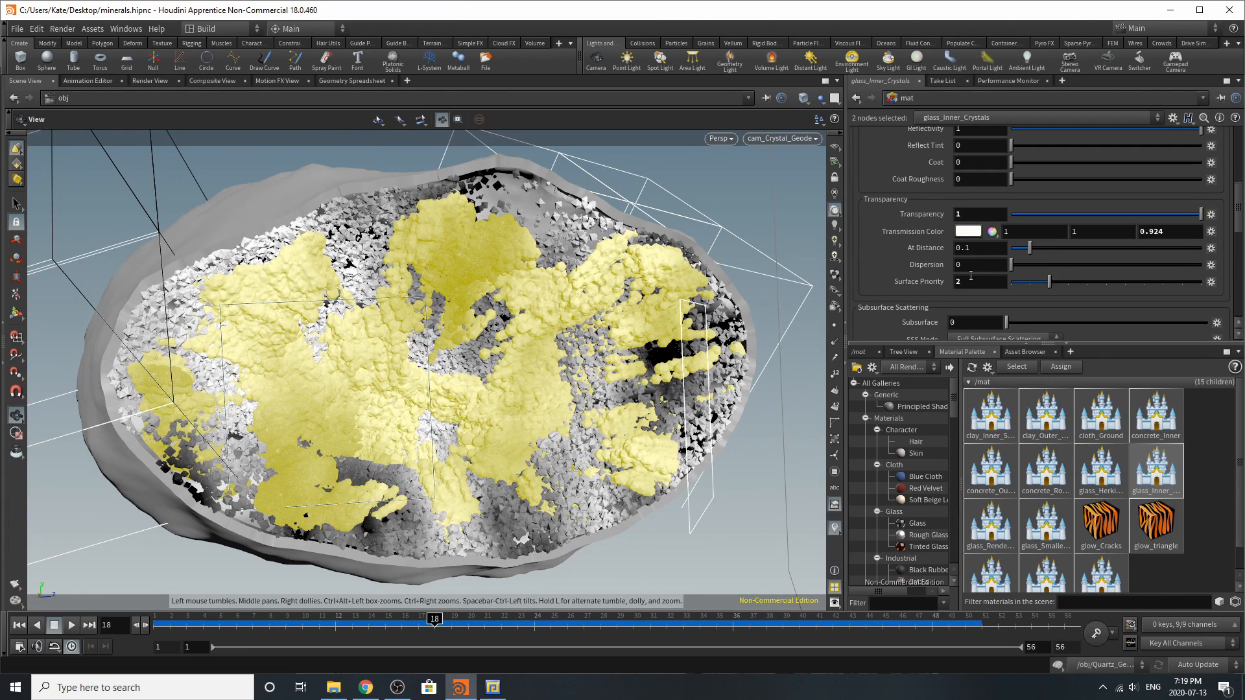
pyautogui.scroll(-3, 971, 276)
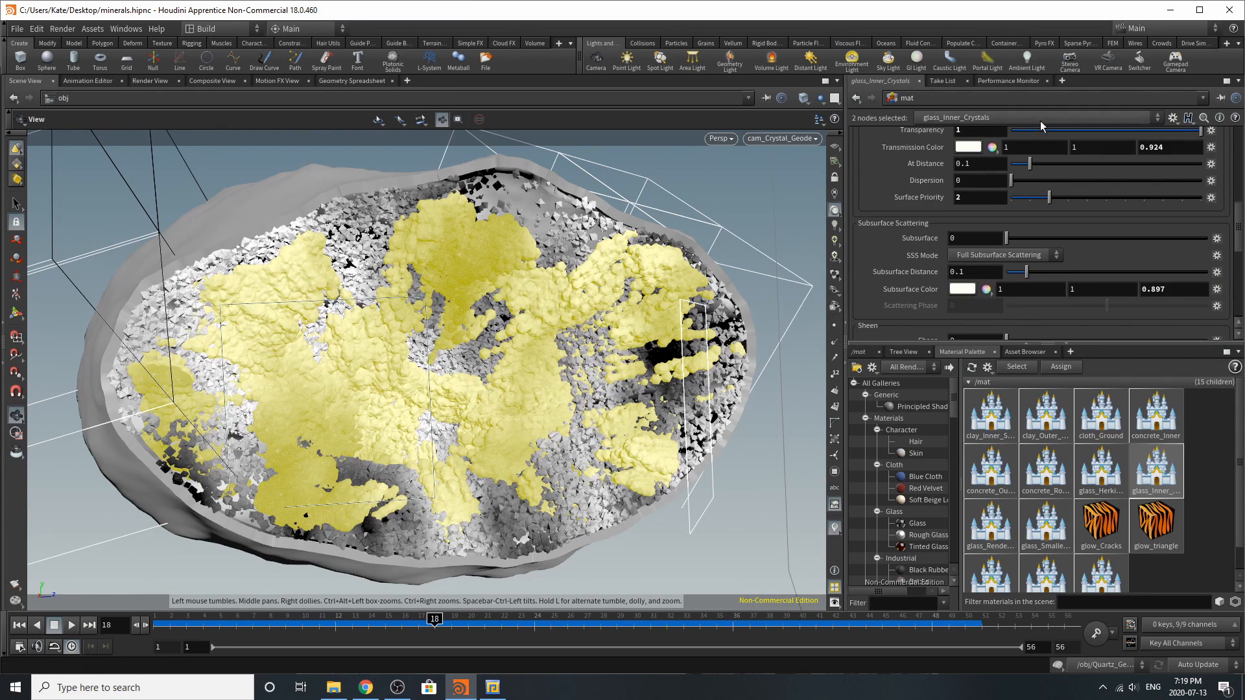
pyautogui.scroll(-2, 1031, 224)
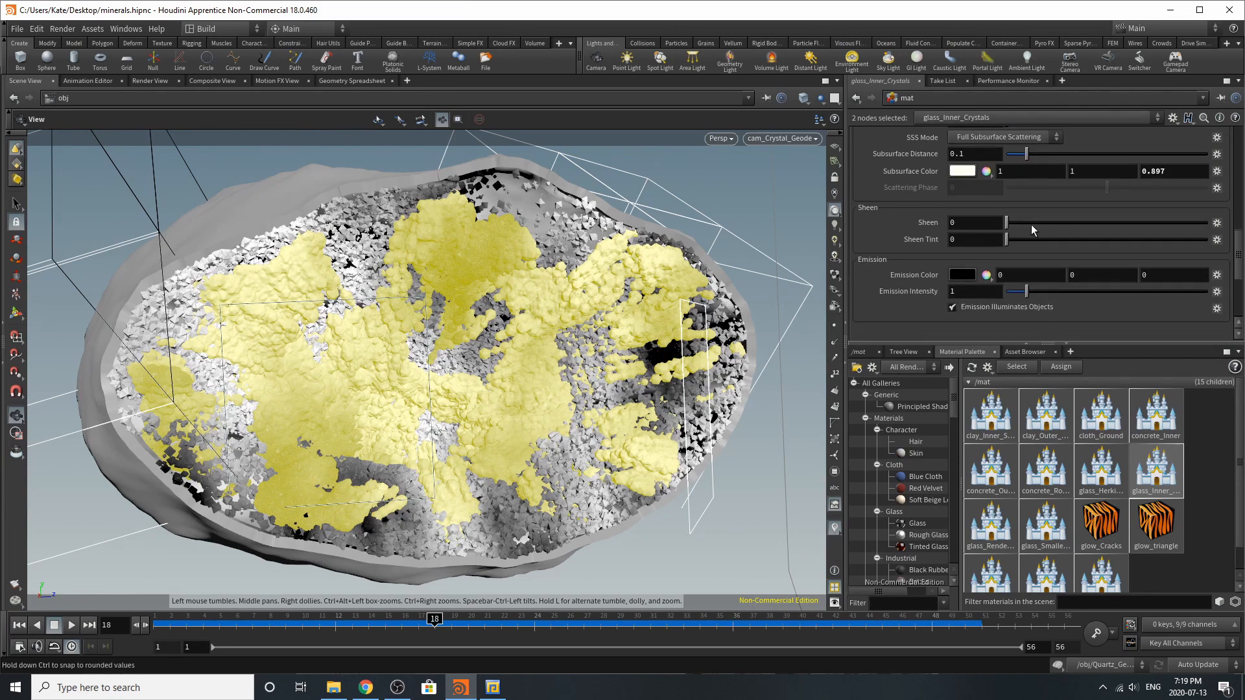
pyautogui.scroll(12, 1031, 242)
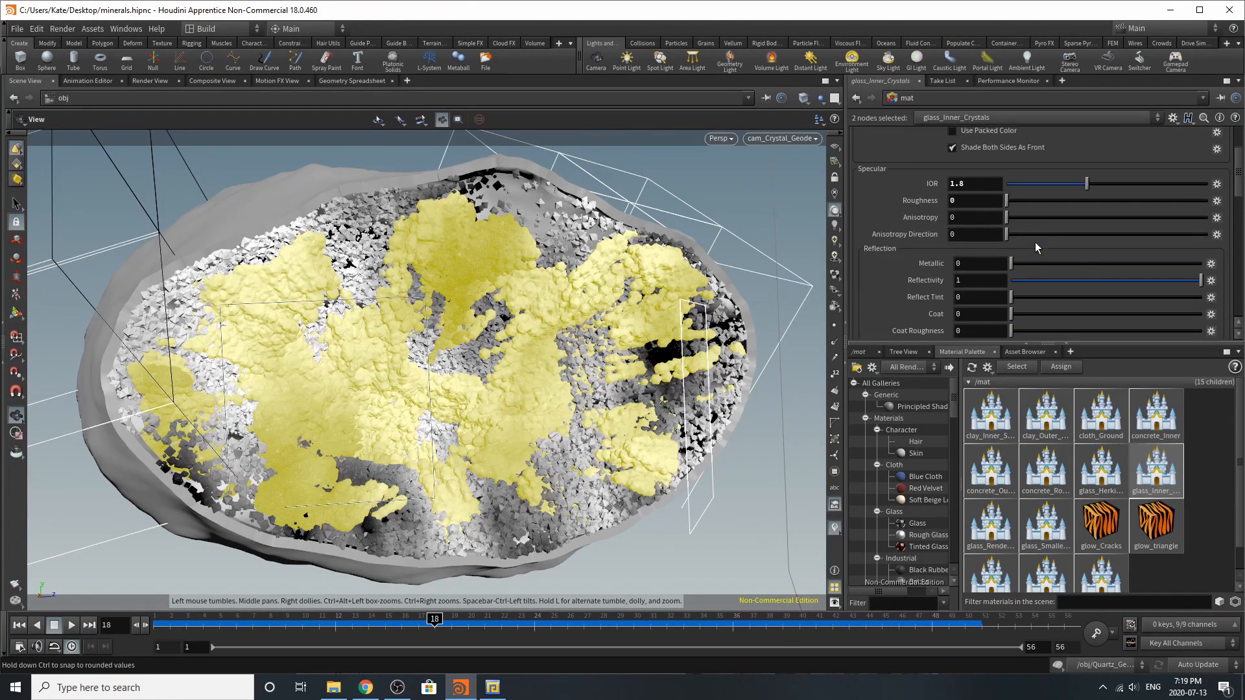
pyautogui.click(901, 136)
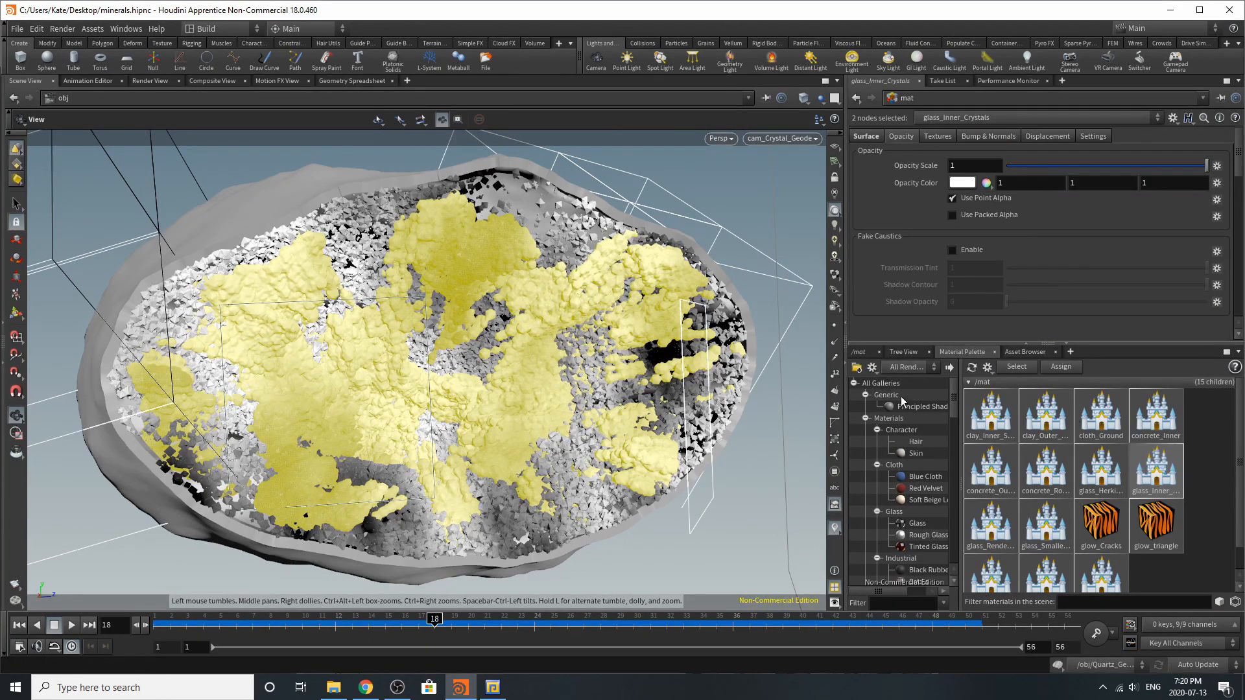
# Return to the obj network and hide the Inner_Shell, opaque_crystals, Clear_inner_crystals and Outer_Shell objects
pyautogui.click(862, 352)
pyautogui.click(911, 387)
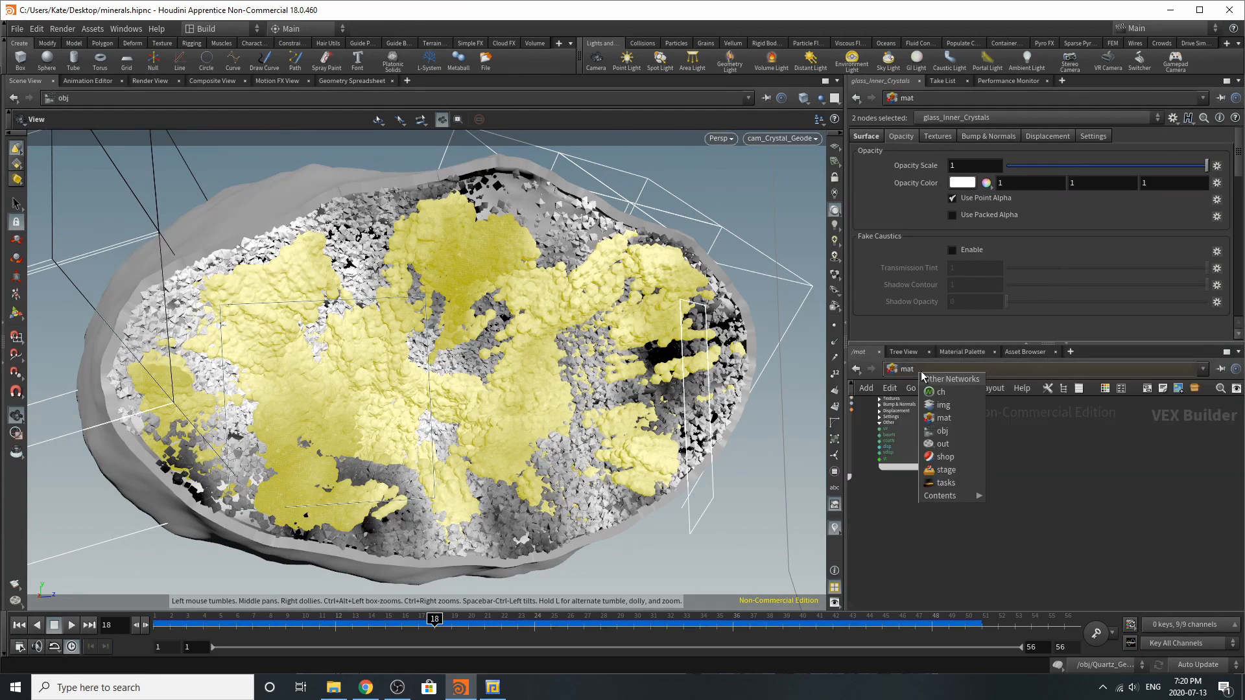
pyautogui.click(965, 431)
pyautogui.scroll(-3, 1083, 557)
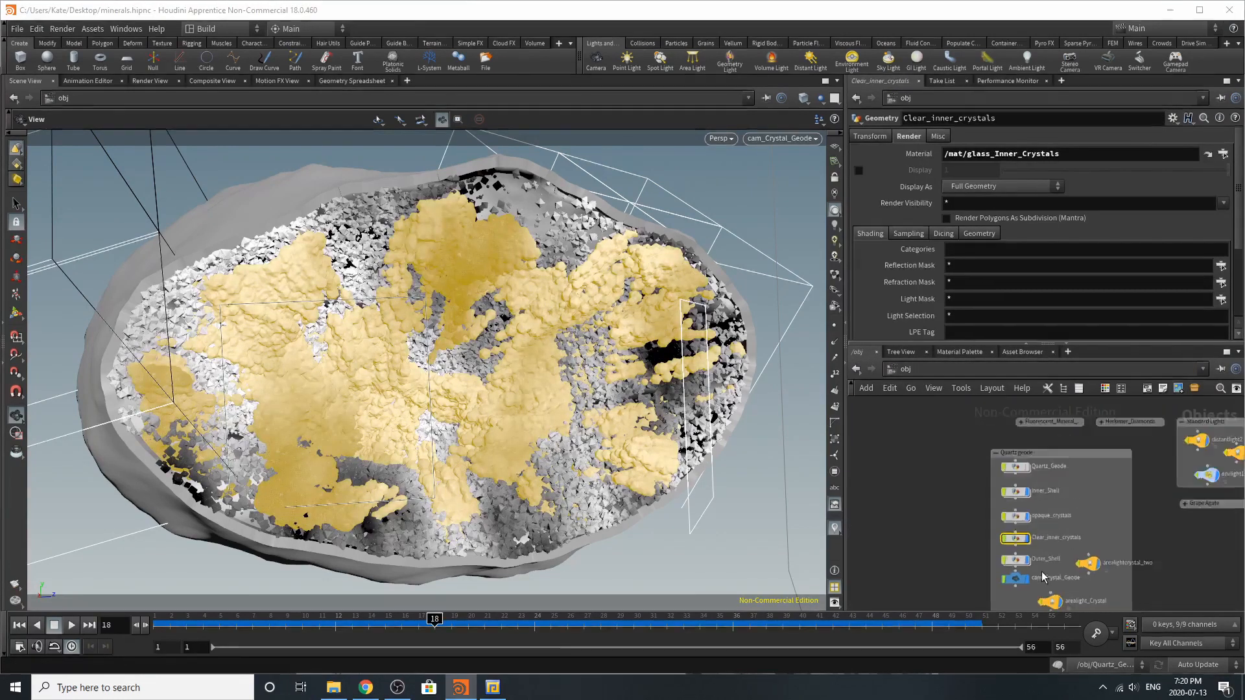
pyautogui.click(1006, 524)
pyautogui.click(1005, 555)
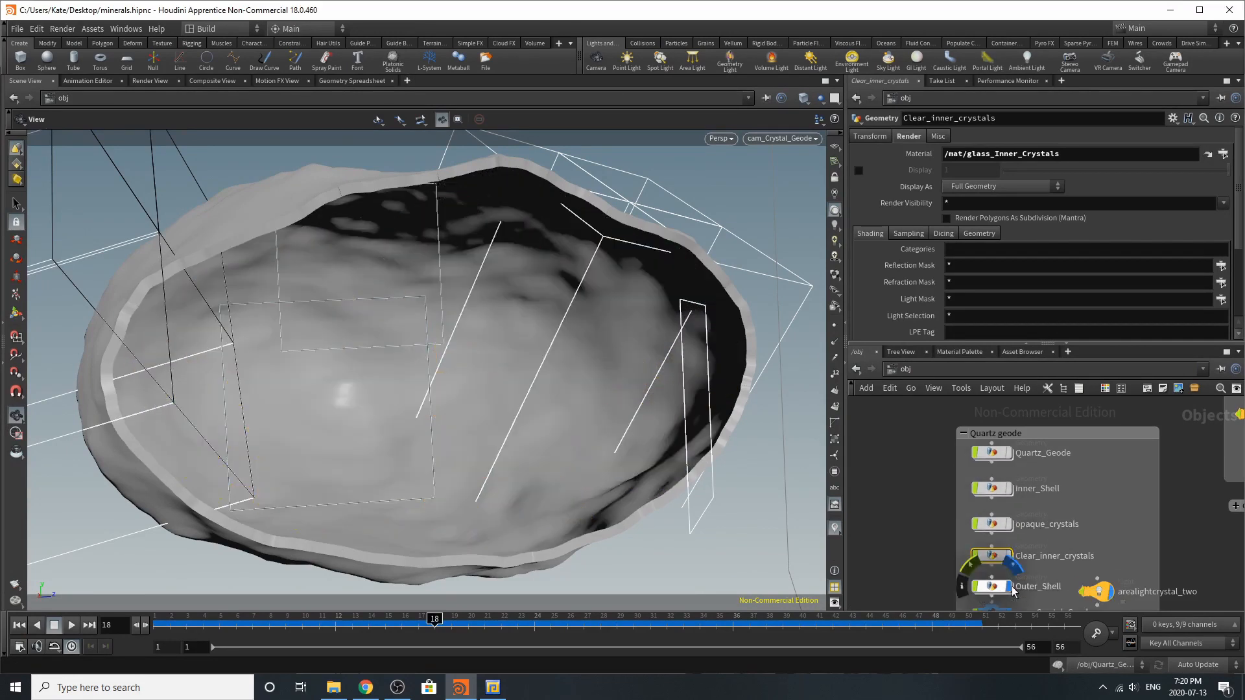
pyautogui.click(1008, 586)
# Collapse the Quartz geode network box and place it directly below the Grape Agate box
pyautogui.scroll(-4, 956, 485)
pyautogui.scroll(1, 963, 493)
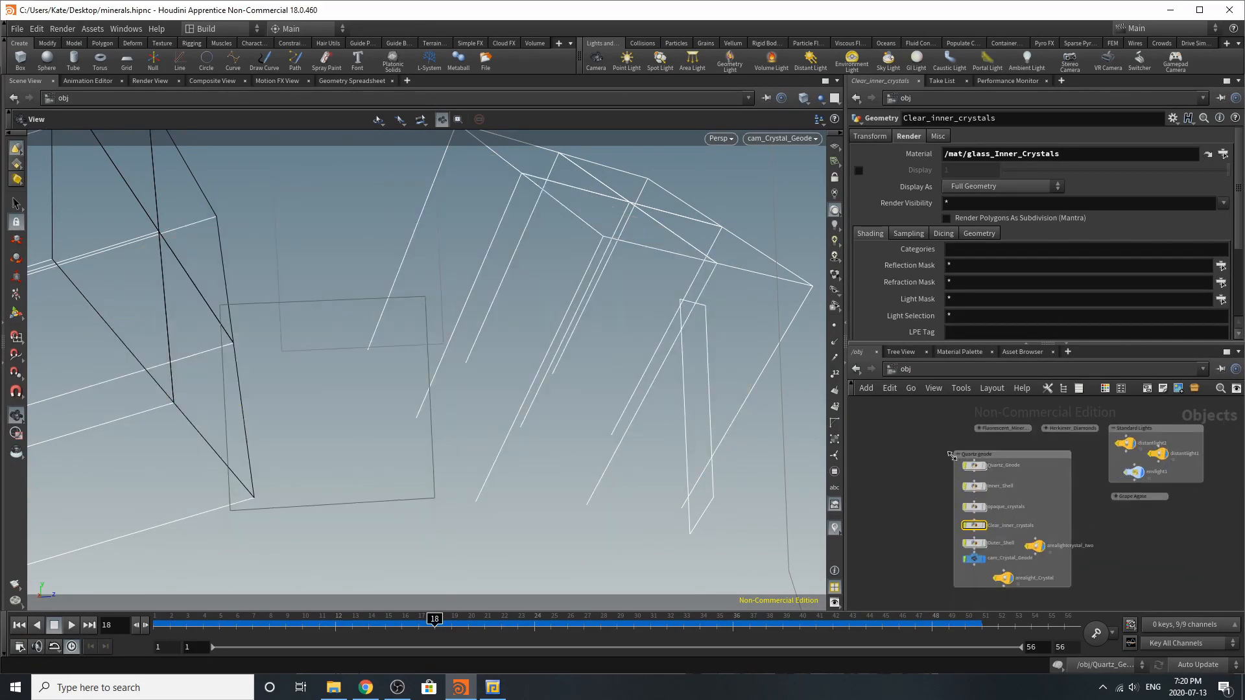
pyautogui.click(956, 453)
pyautogui.moveTo(965, 454); pyautogui.dragTo(1132, 510)
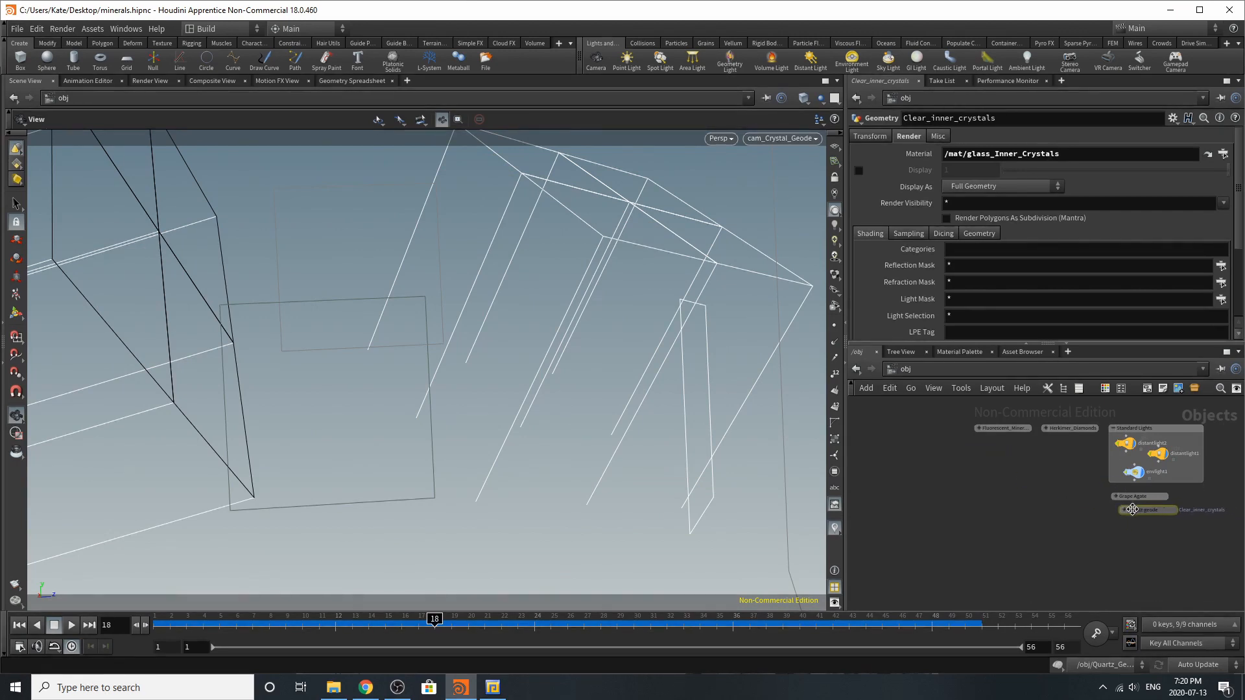
# Move the Herkimer_Diamonds network box into the empty space below the Fluorescent minerals box and expand it
pyautogui.scroll(3, 1056, 484)
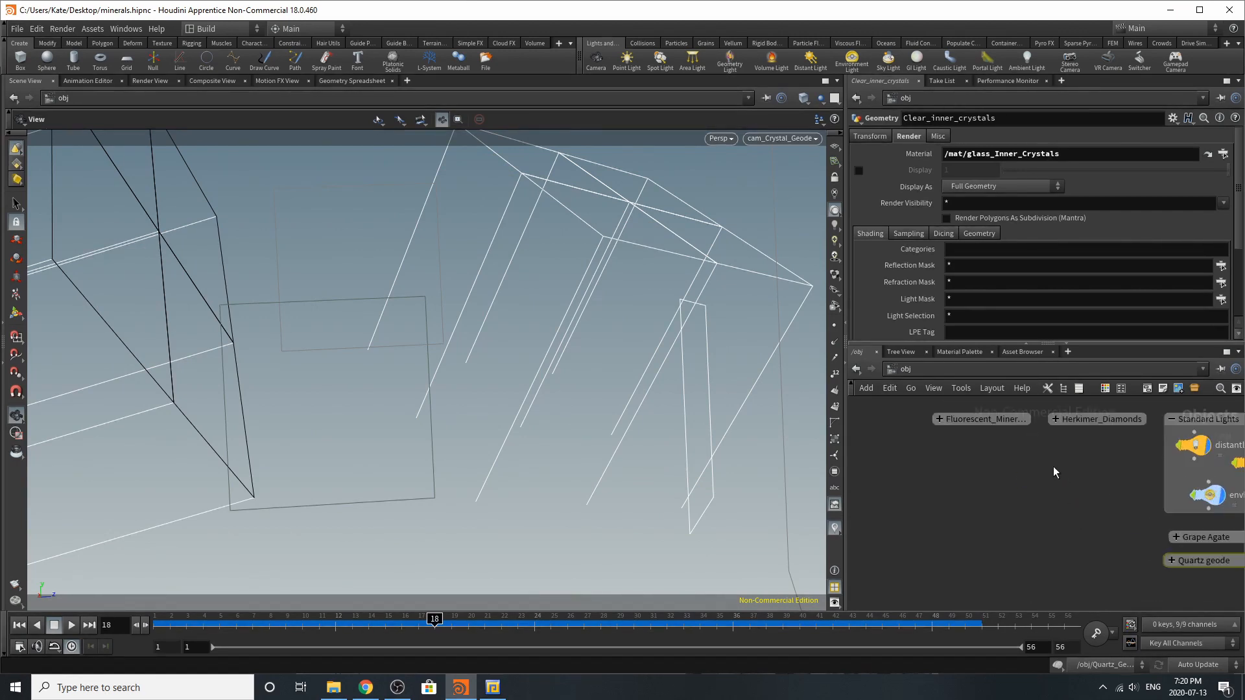
pyautogui.moveTo(1054, 422); pyautogui.dragTo(1068, 466)
pyautogui.click(938, 479)
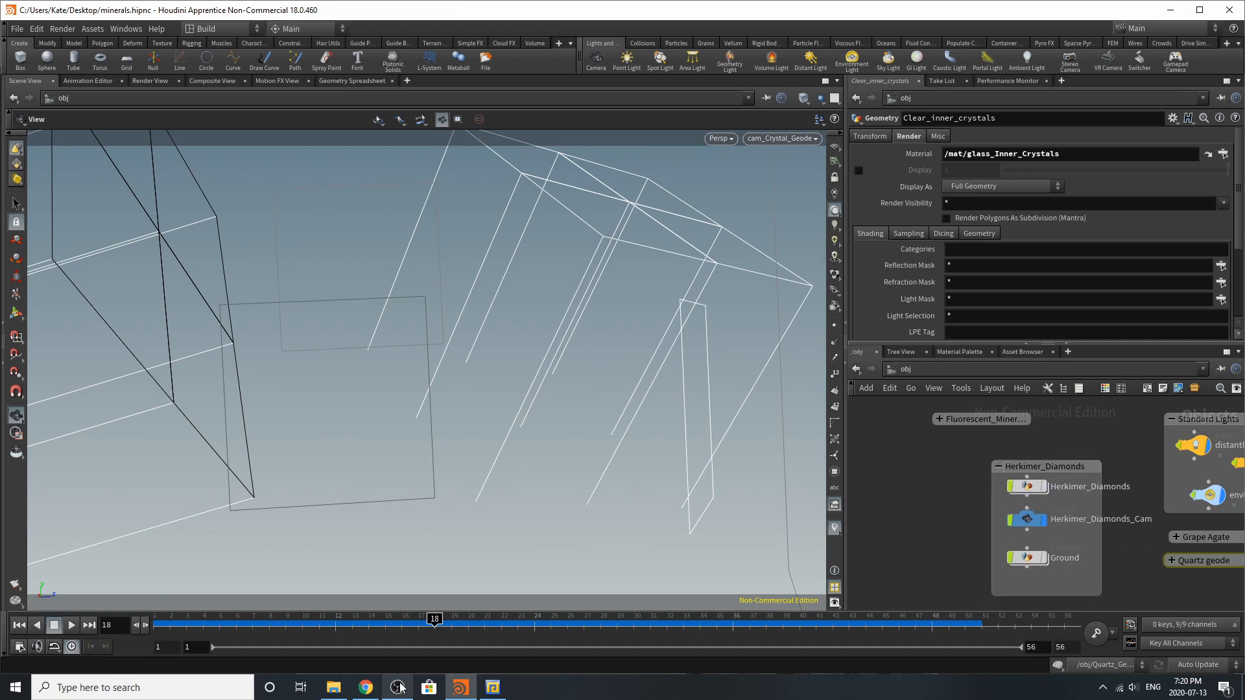
# Switch to Chrome and examine the Herkimer Diamonds article's reference photos and crystal form illustrations
pyautogui.click(378, 690)
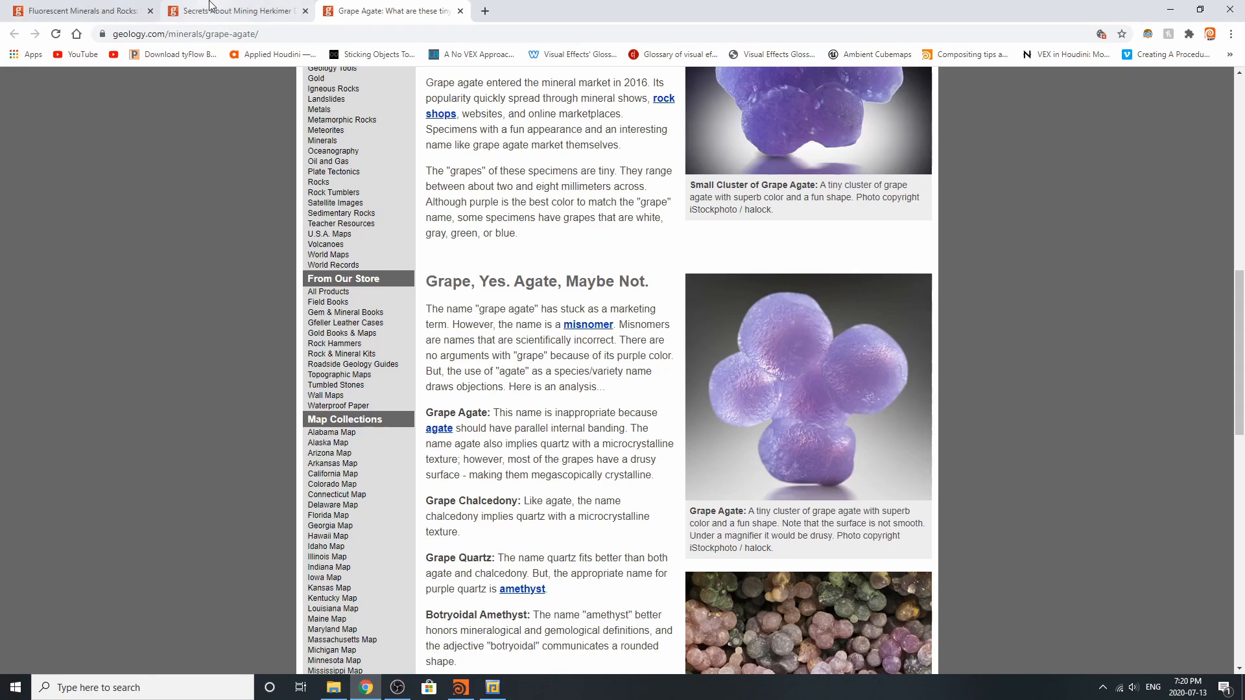
pyautogui.click(231, 6)
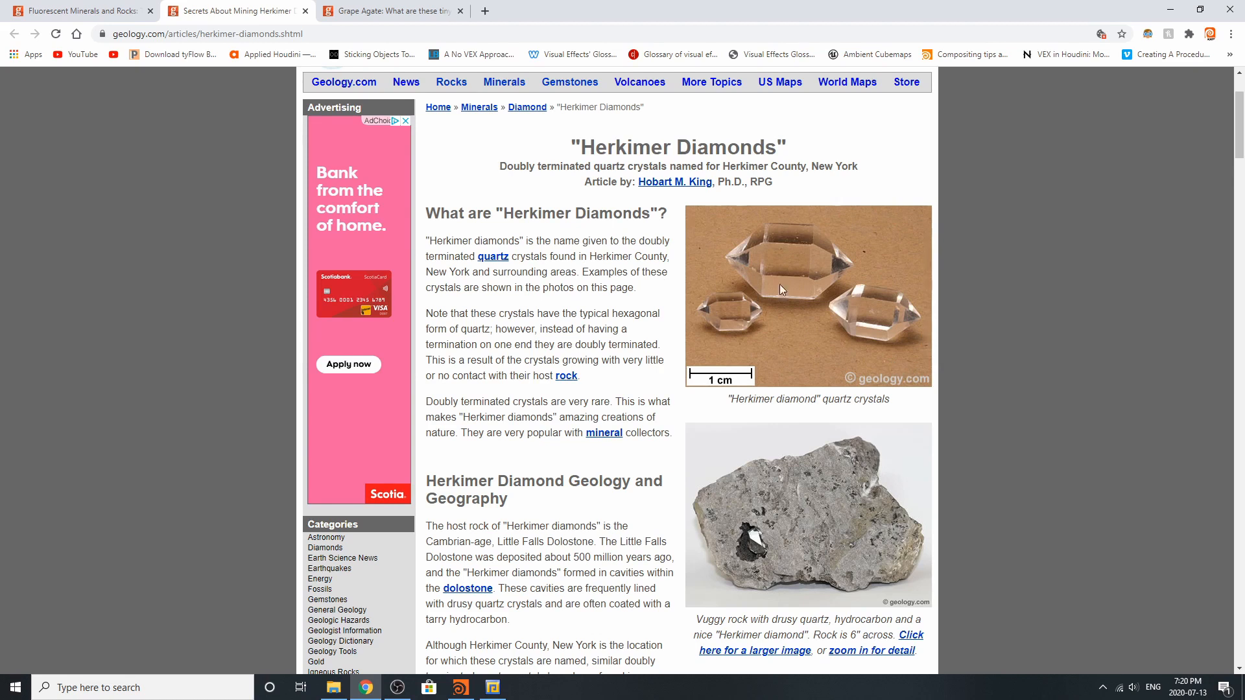
pyautogui.scroll(-6, 783, 295)
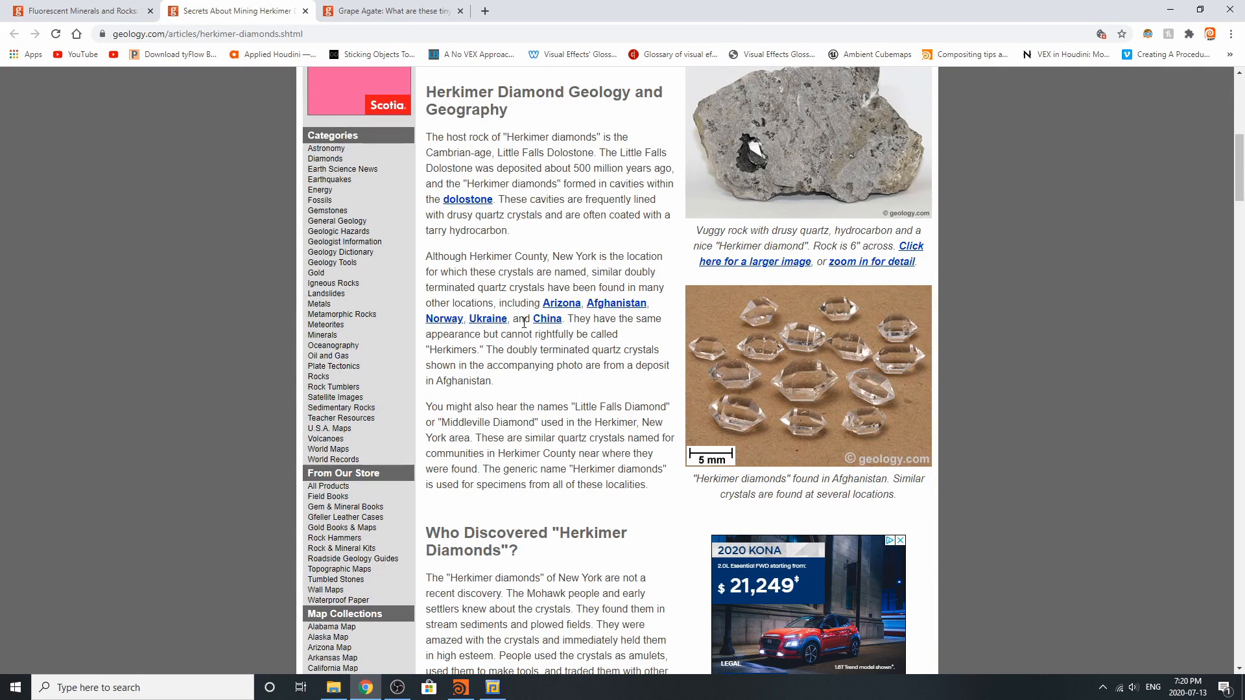
pyautogui.scroll(-9, 530, 470)
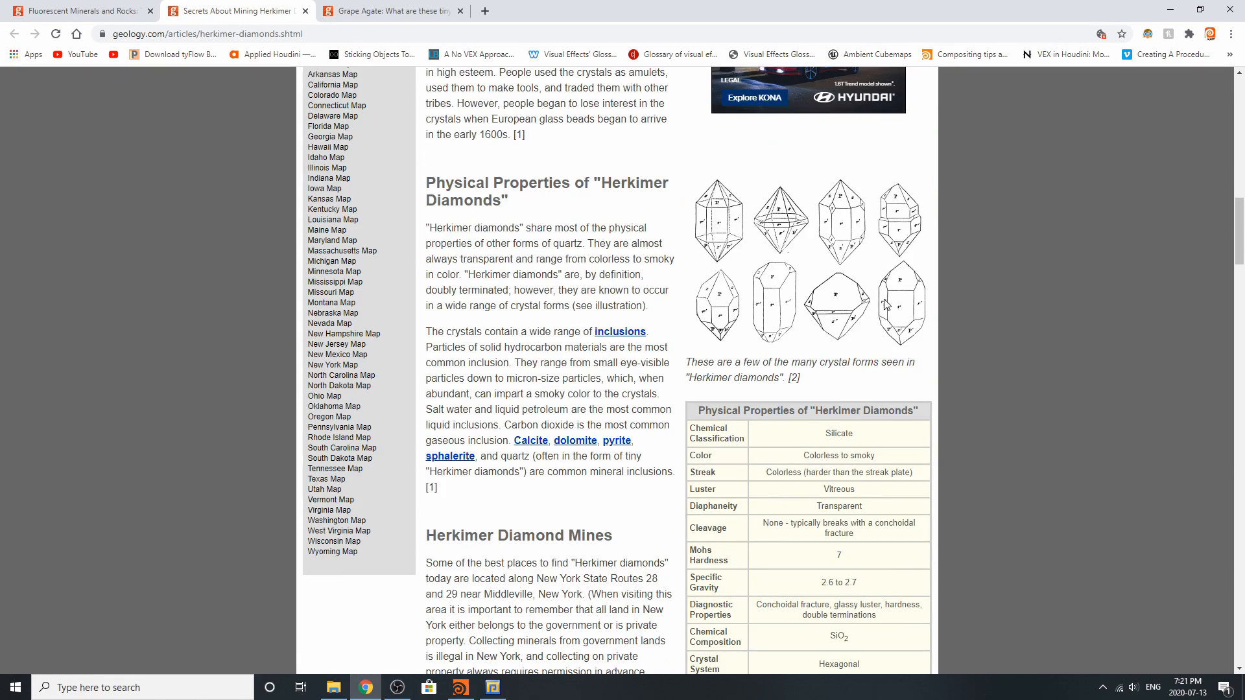
# Switch back to Houdini and display the Herkimer_Diamonds and Ground objects
pyautogui.hotkey('alt', 'Tab')
pyautogui.click(1043, 487)
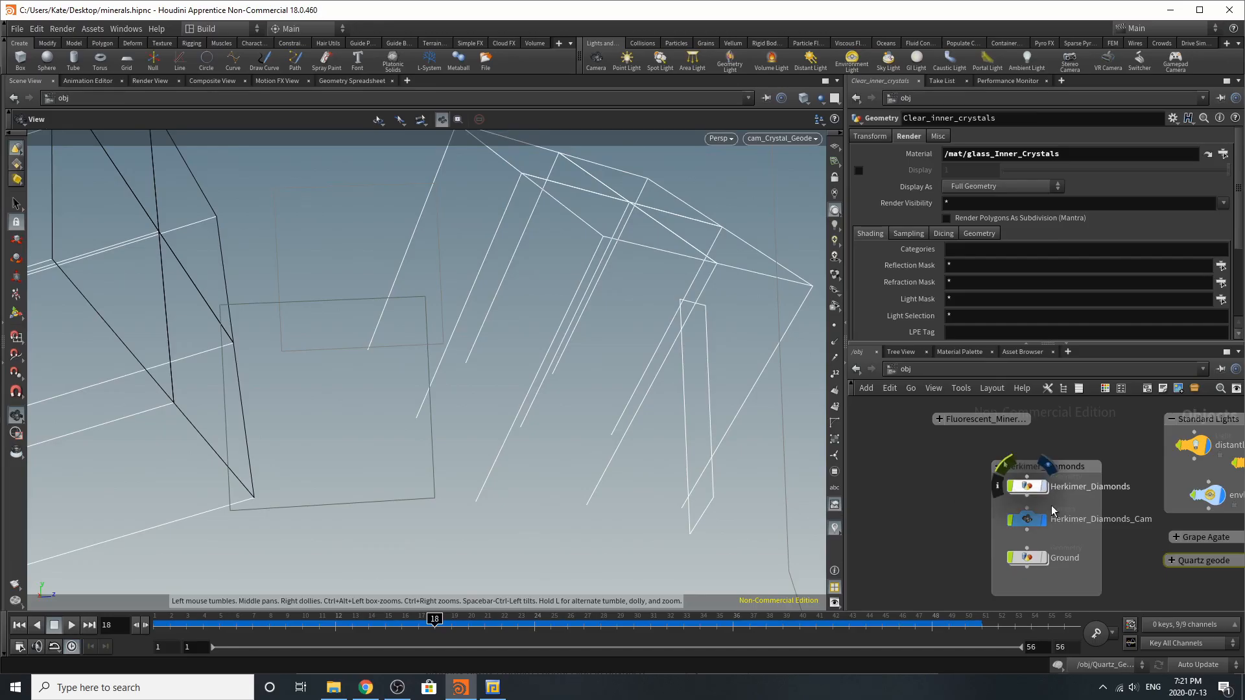
pyautogui.click(1043, 559)
# Inspect the crystal and its ground backdrop in the viewport, and look through the Herkimer_Diamonds_Cam camera
pyautogui.hotkey('space', 'g')
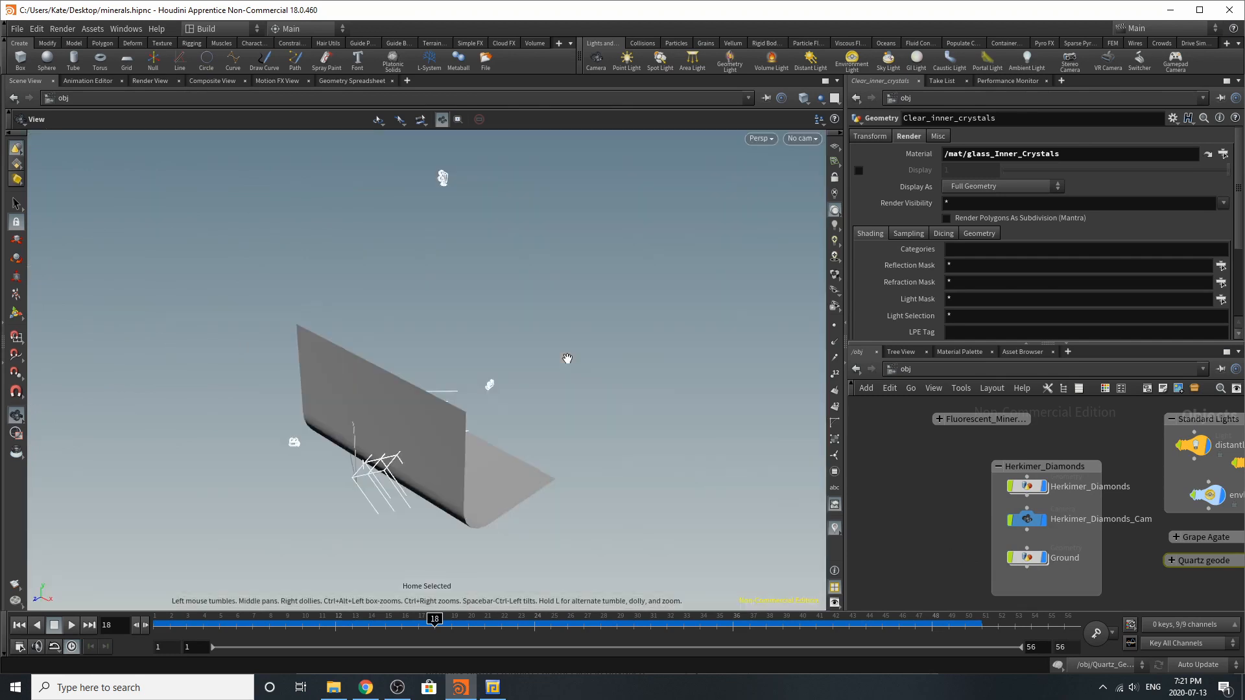
pyautogui.moveTo(622, 401); pyautogui.dragTo(332, 418)
pyautogui.moveTo(389, 455); pyautogui.dragTo(620, 509, button='right')
pyautogui.moveTo(620, 508); pyautogui.dragTo(564, 447, button='middle')
pyautogui.moveTo(415, 450); pyautogui.dragTo(519, 414, button='right')
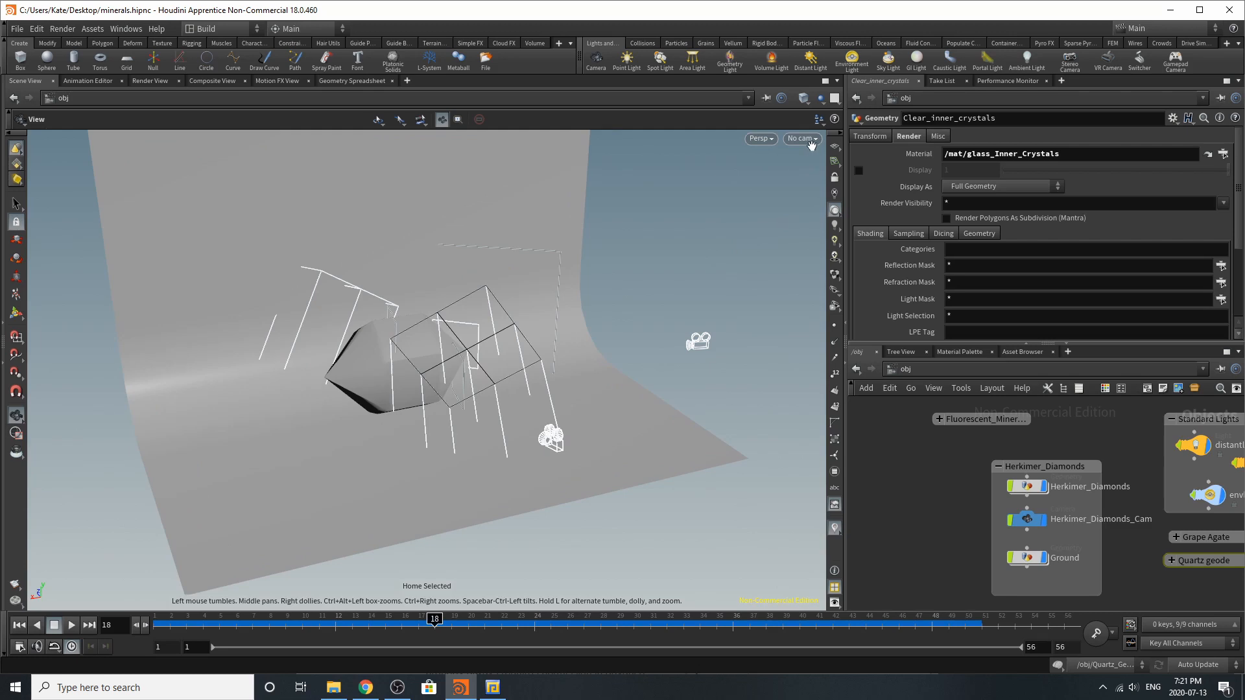
pyautogui.click(803, 139)
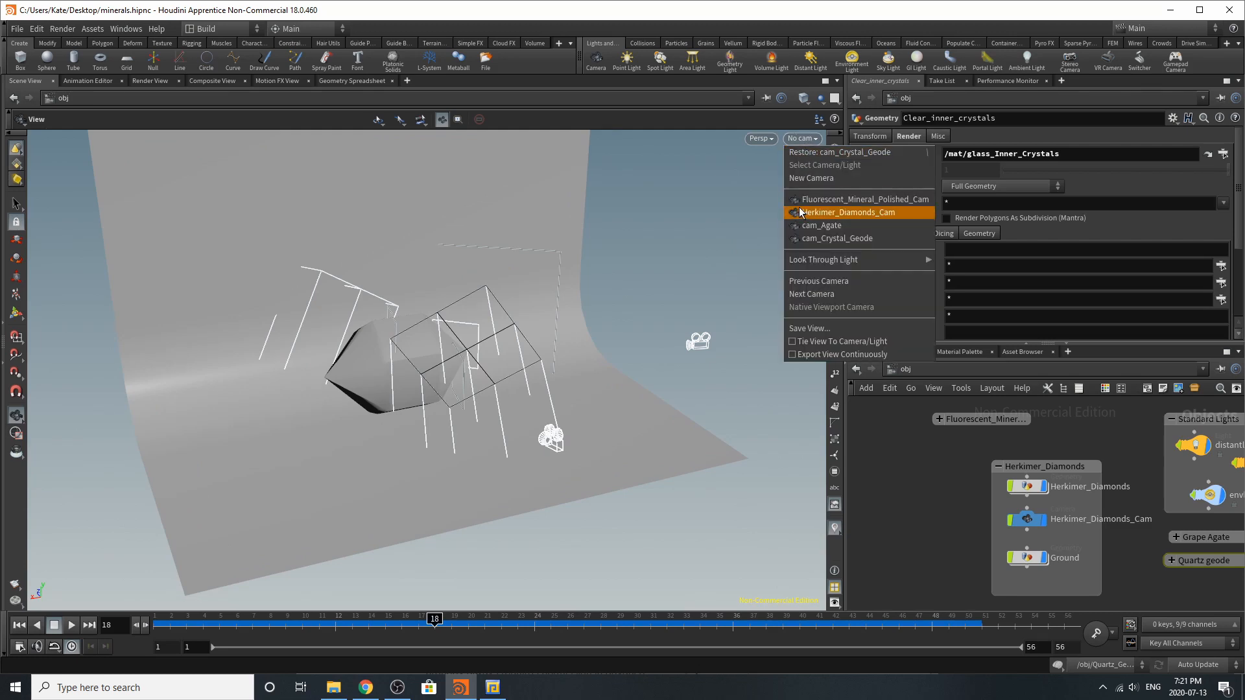
pyautogui.click(830, 212)
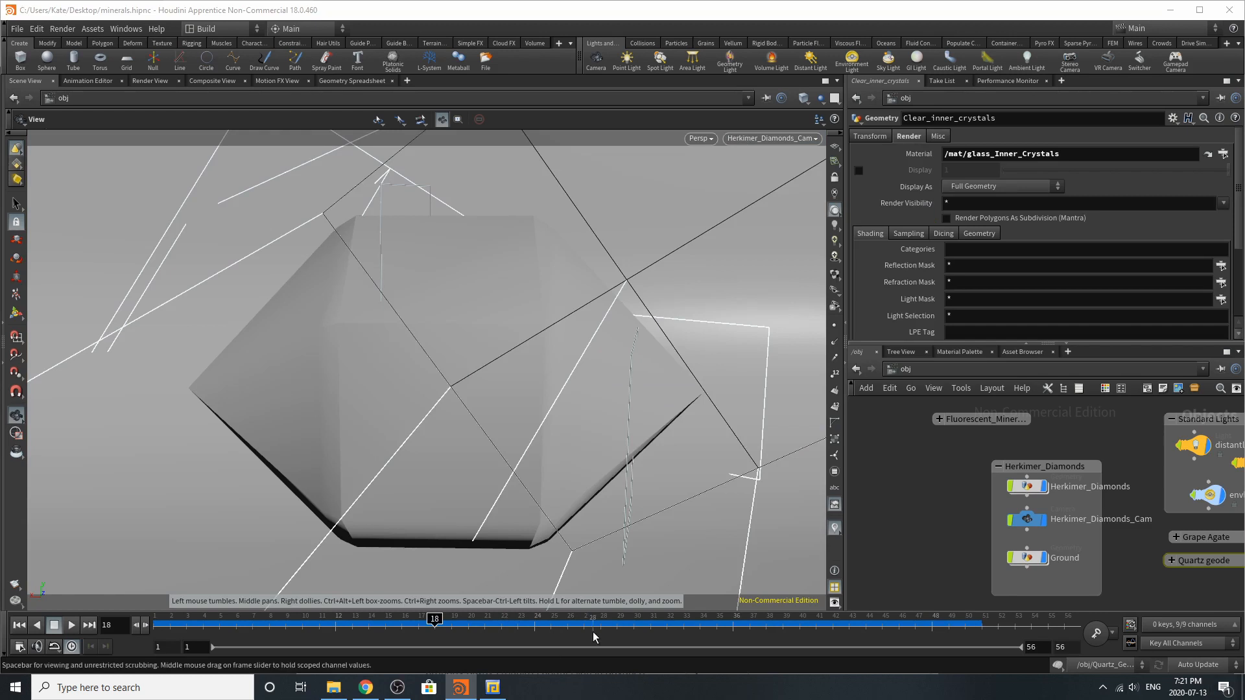
pyautogui.scroll(-4, 983, 549)
pyautogui.scroll(4, 1126, 593)
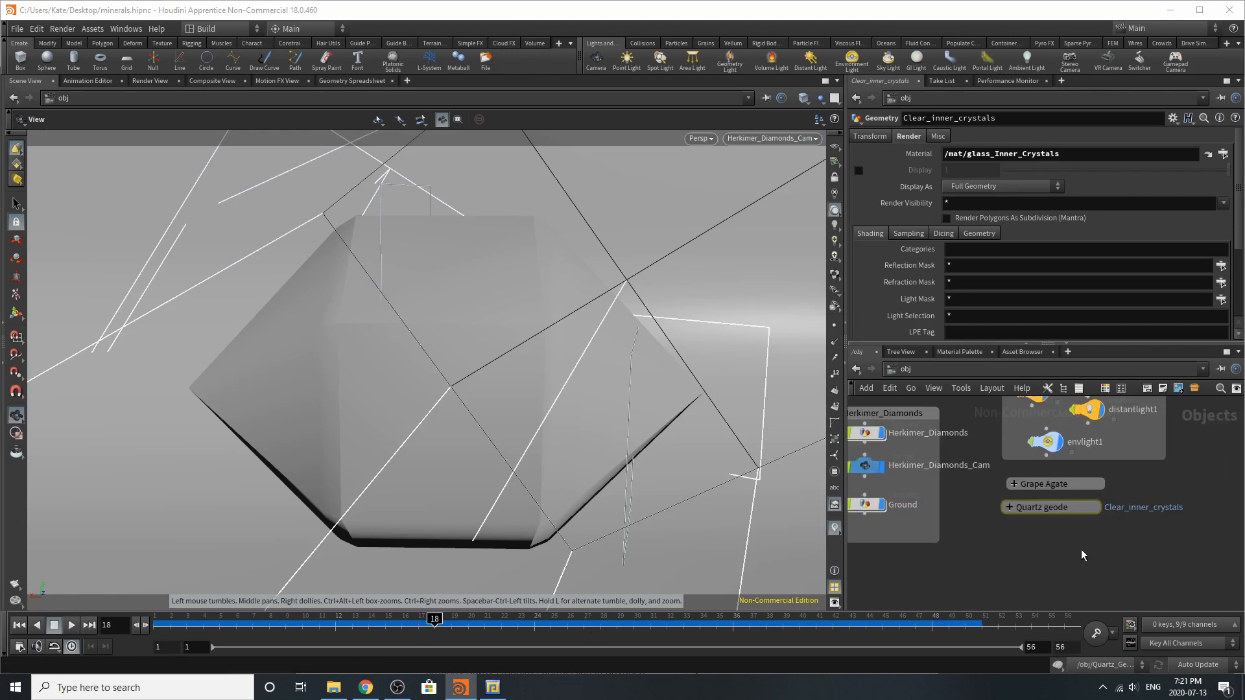
pyautogui.scroll(-3, 1193, 510)
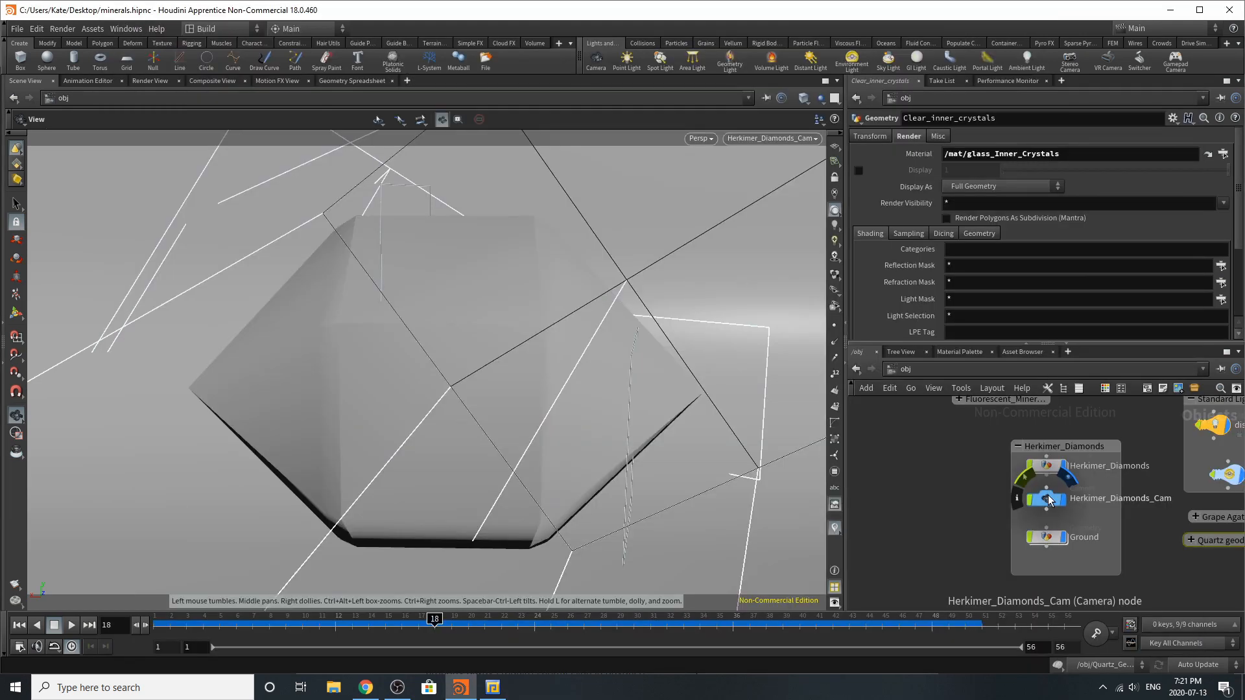
# Switch back to Houdini, enter the Ground object, and display and select its grid1 node
pyautogui.click(1048, 496)
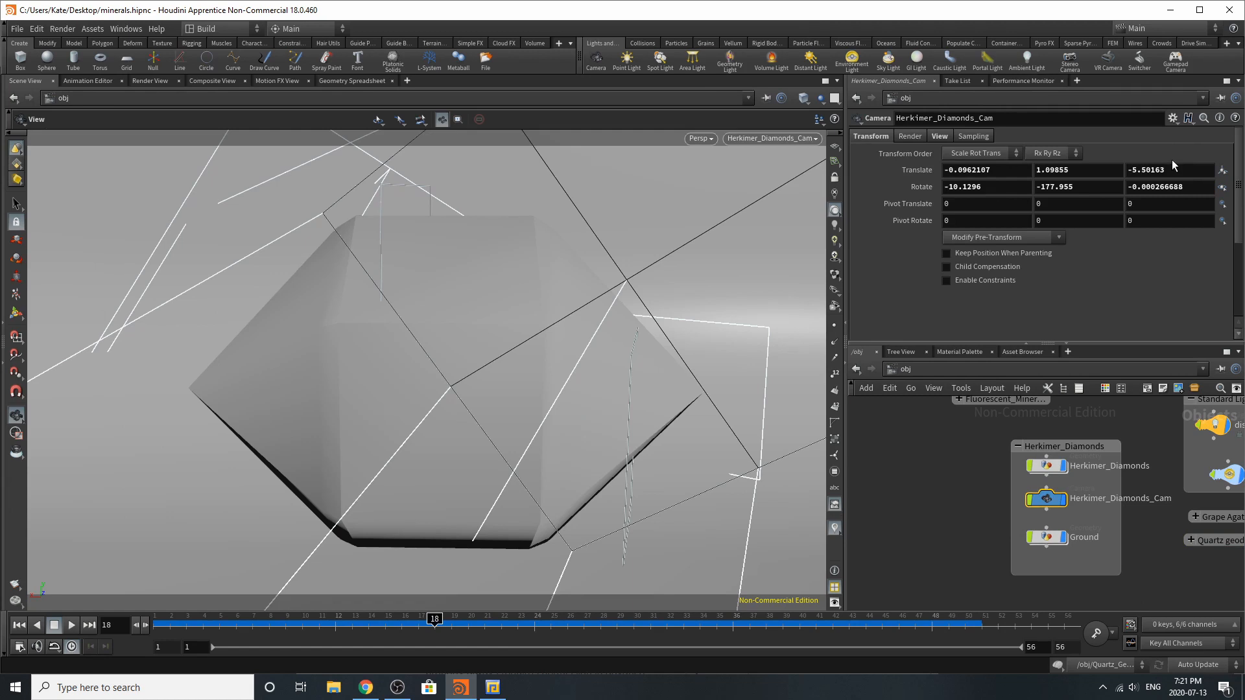
pyautogui.doubleClick(1048, 537)
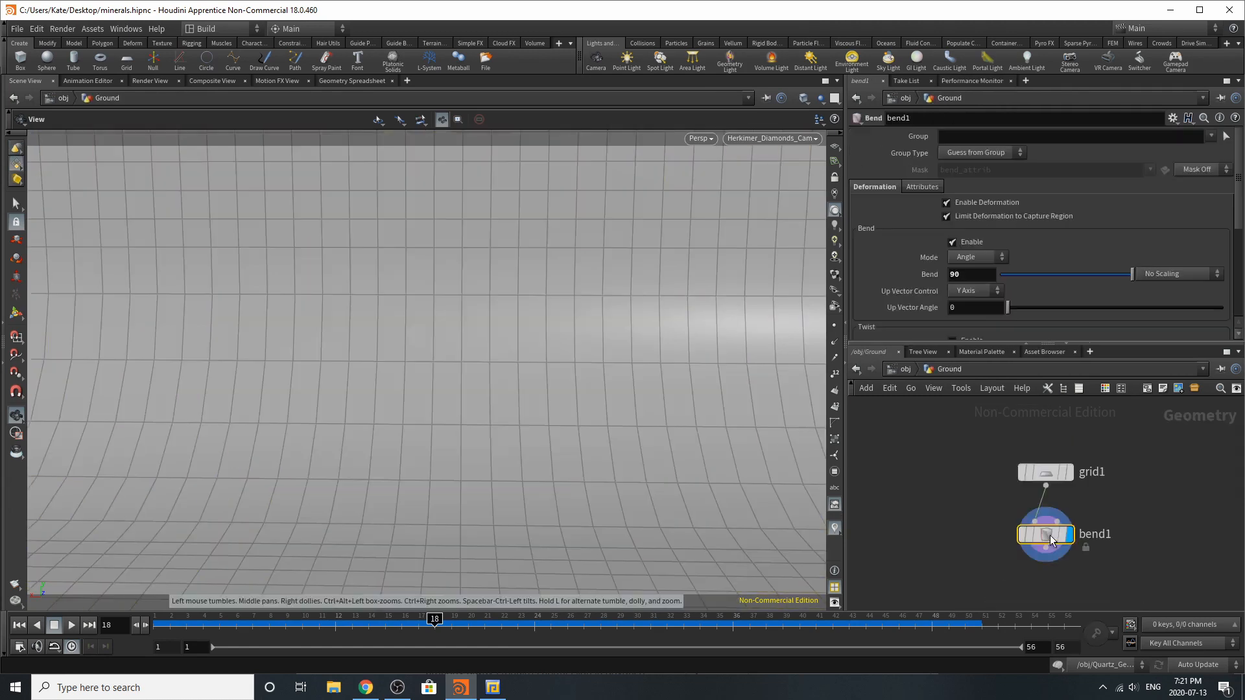
pyautogui.click(1066, 471)
pyautogui.click(1048, 475)
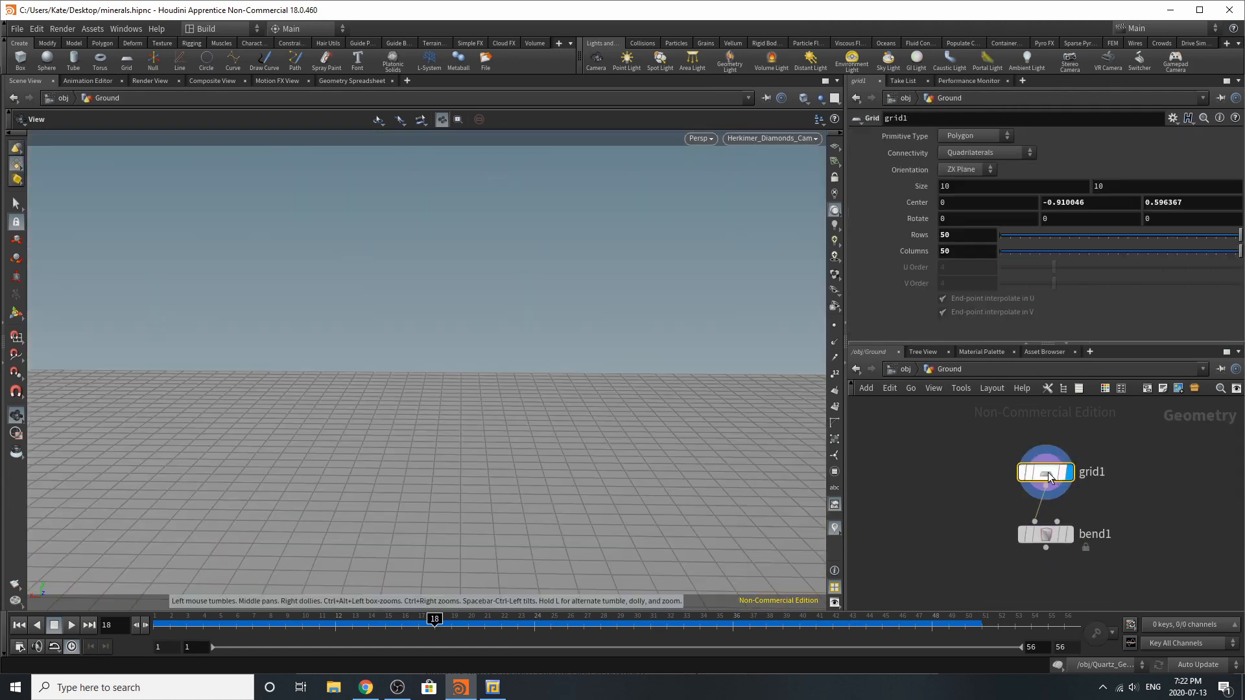
pyautogui.press('h')
# Display the bend1 node of the ground and examine its bend and capture settings
pyautogui.click(1066, 535)
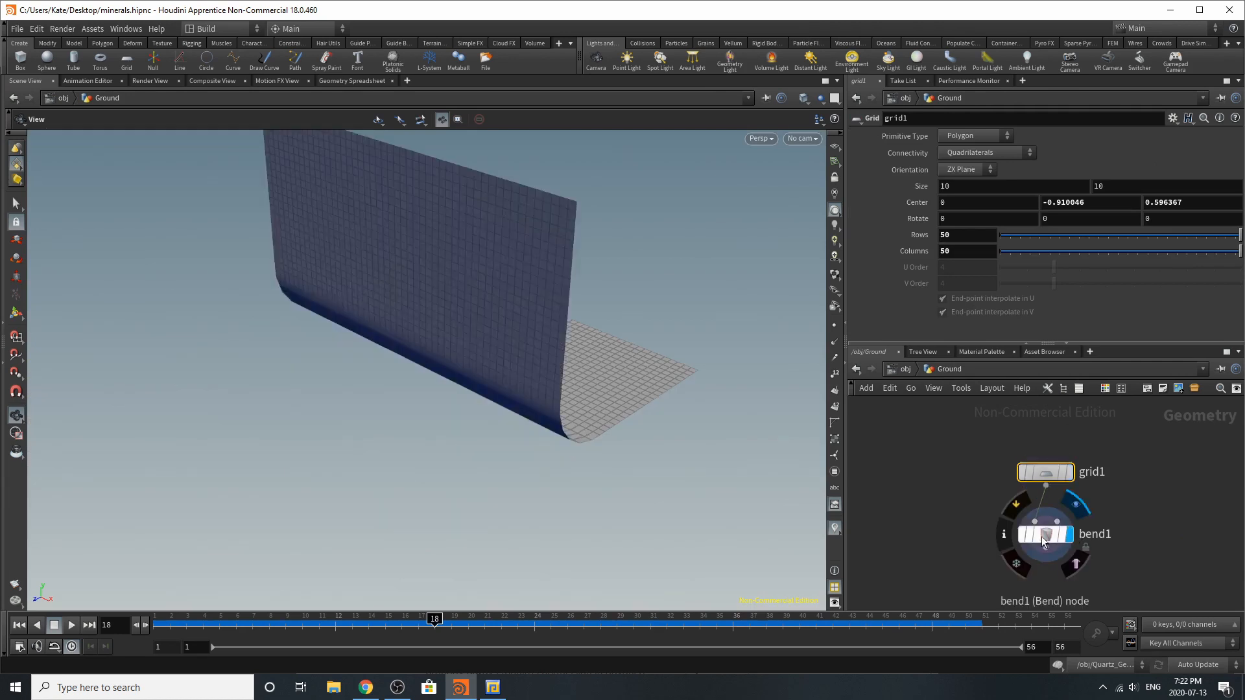
pyautogui.click(1042, 536)
pyautogui.moveTo(542, 394); pyautogui.dragTo(499, 411)
pyautogui.scroll(-4, 942, 280)
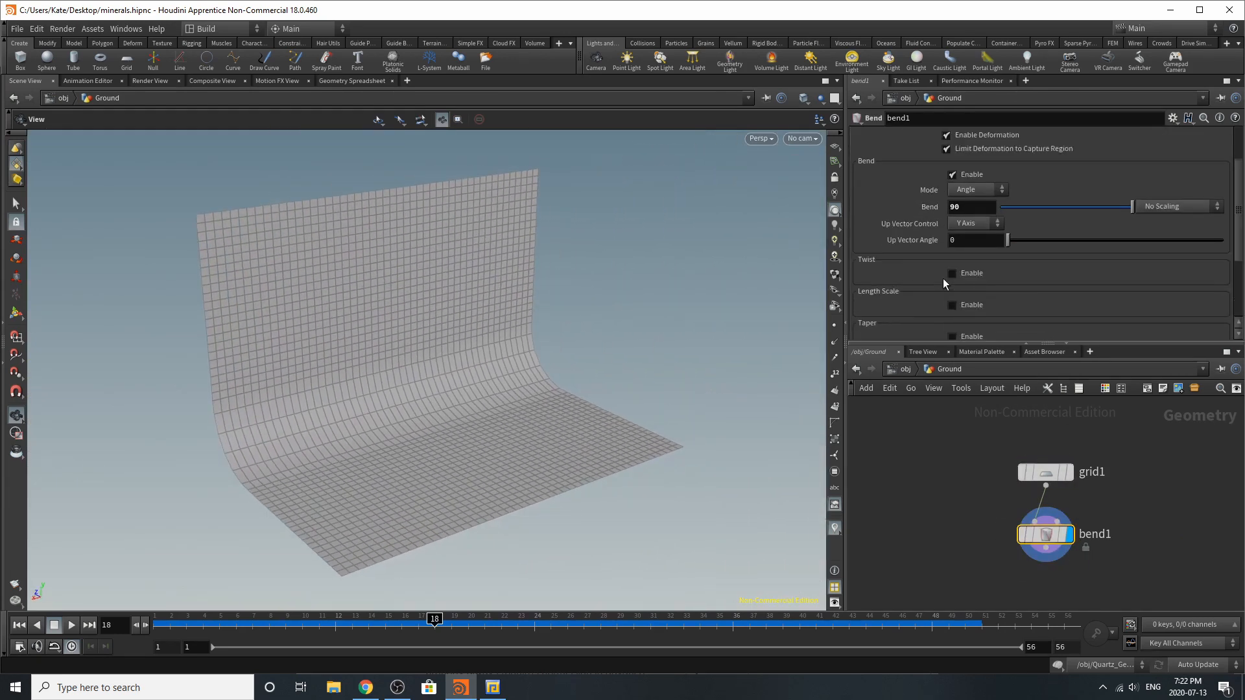
pyautogui.scroll(-3, 943, 279)
pyautogui.scroll(6, 958, 287)
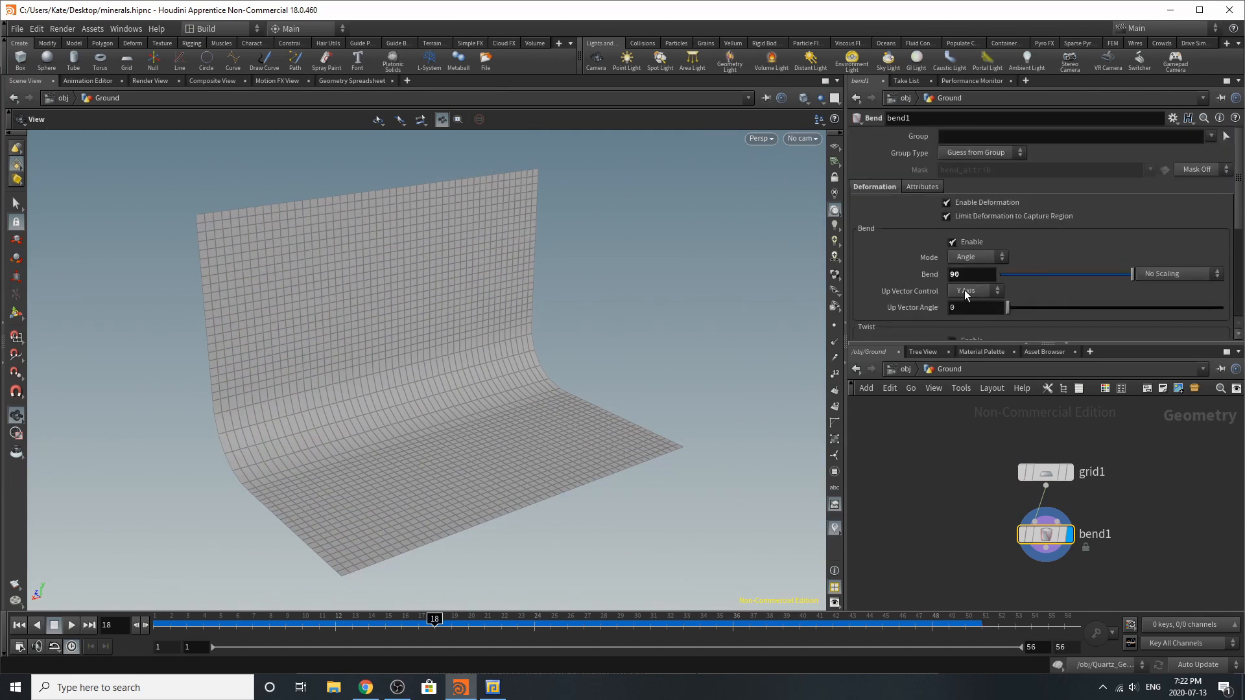
pyautogui.scroll(-4, 963, 291)
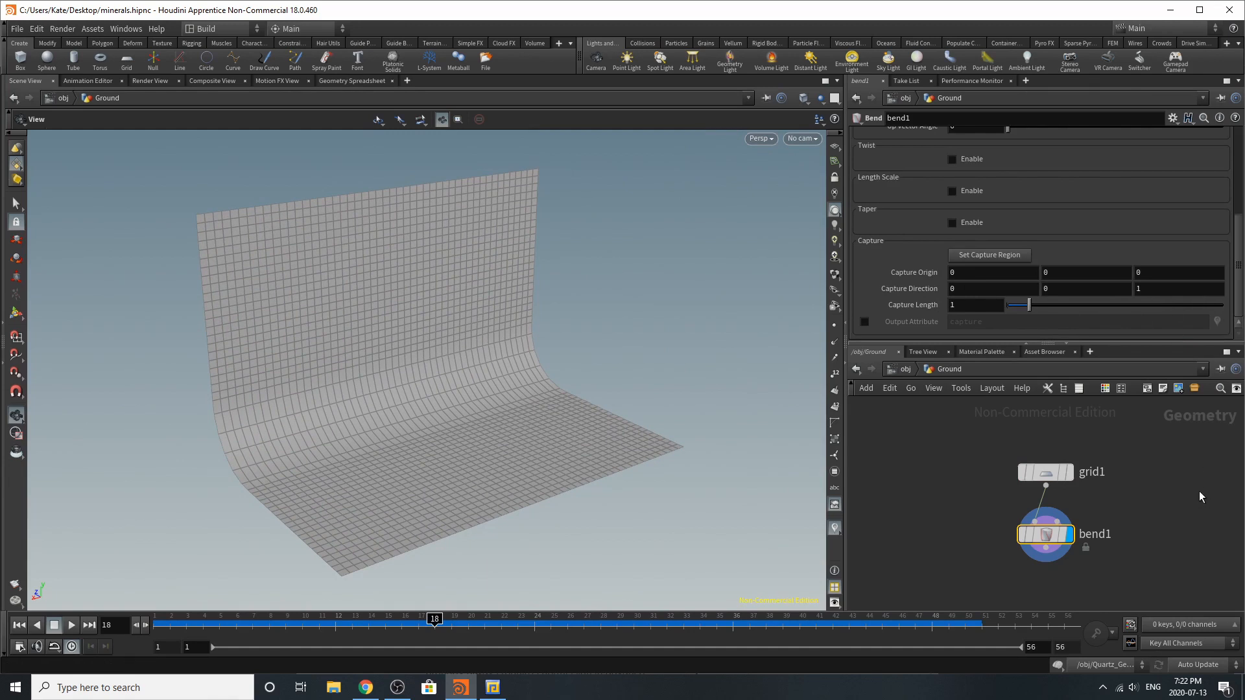
# Go back to the object level, enter the Herkimer_Diamonds network, and frame the finished crystal
pyautogui.click(904, 374)
pyautogui.doubleClick(1051, 472)
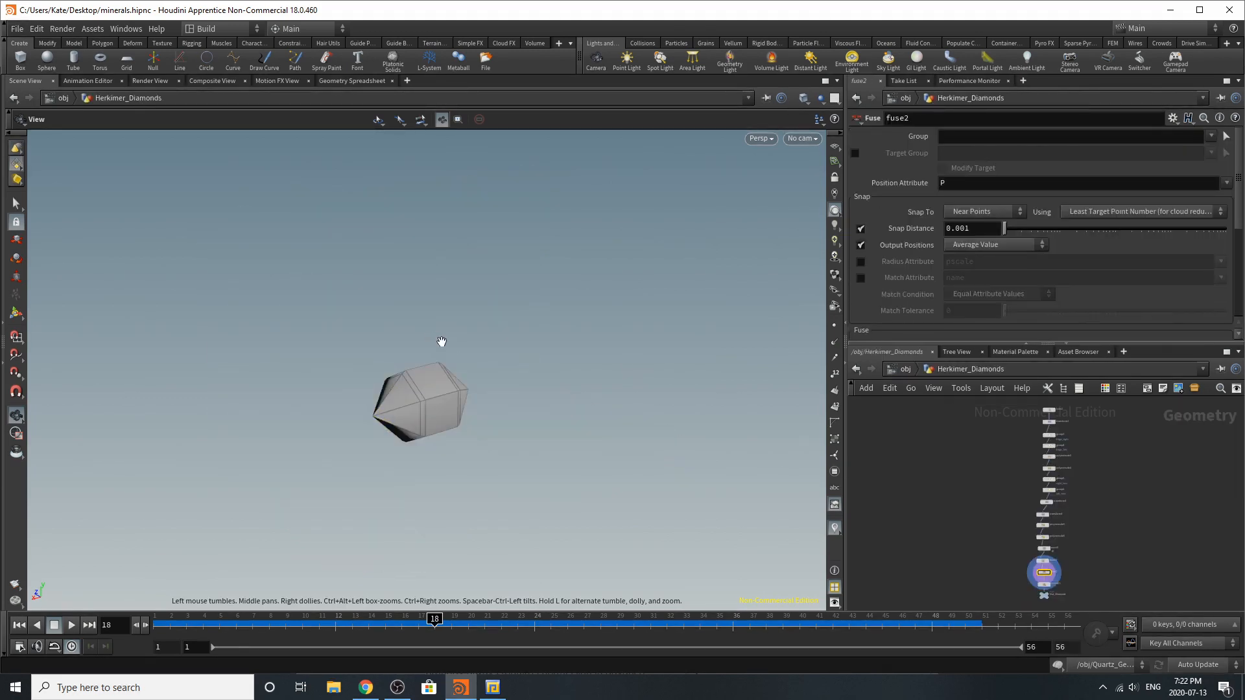
pyautogui.press('g')
pyautogui.moveTo(596, 405); pyautogui.dragTo(430, 402)
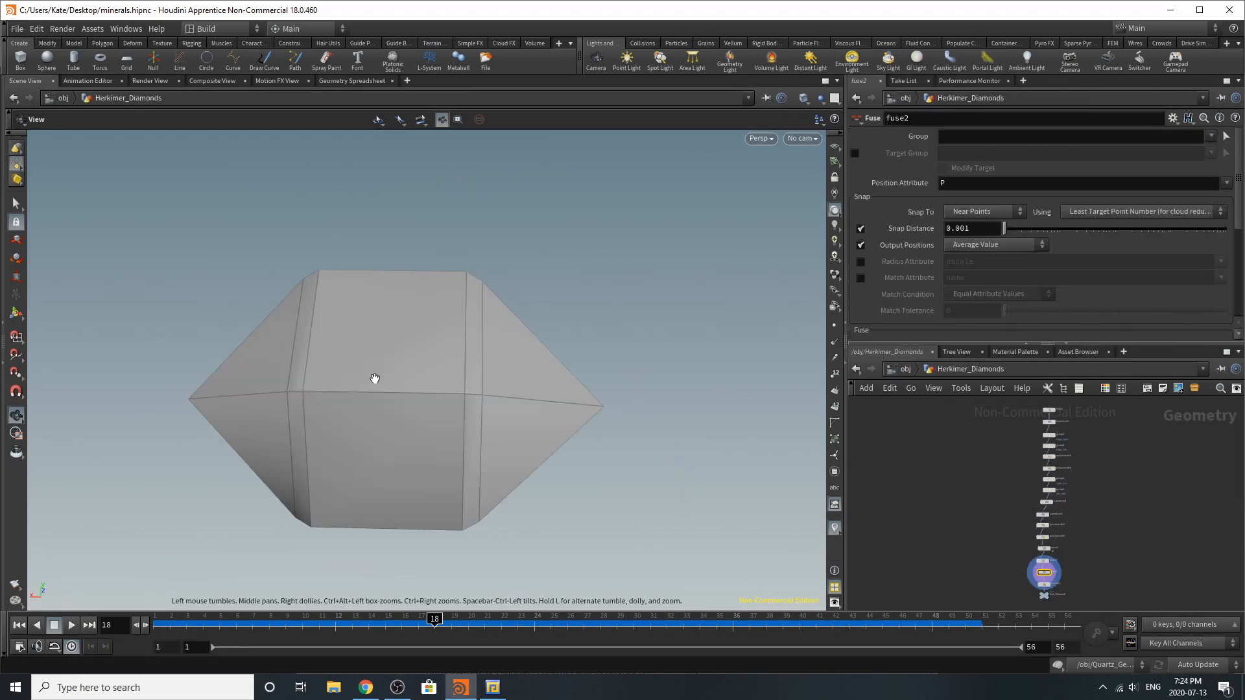
# Display the tube2 node at the start of the chain and examine its primitive, size and column settings
pyautogui.scroll(2, 1060, 407)
pyautogui.scroll(5, 1060, 409)
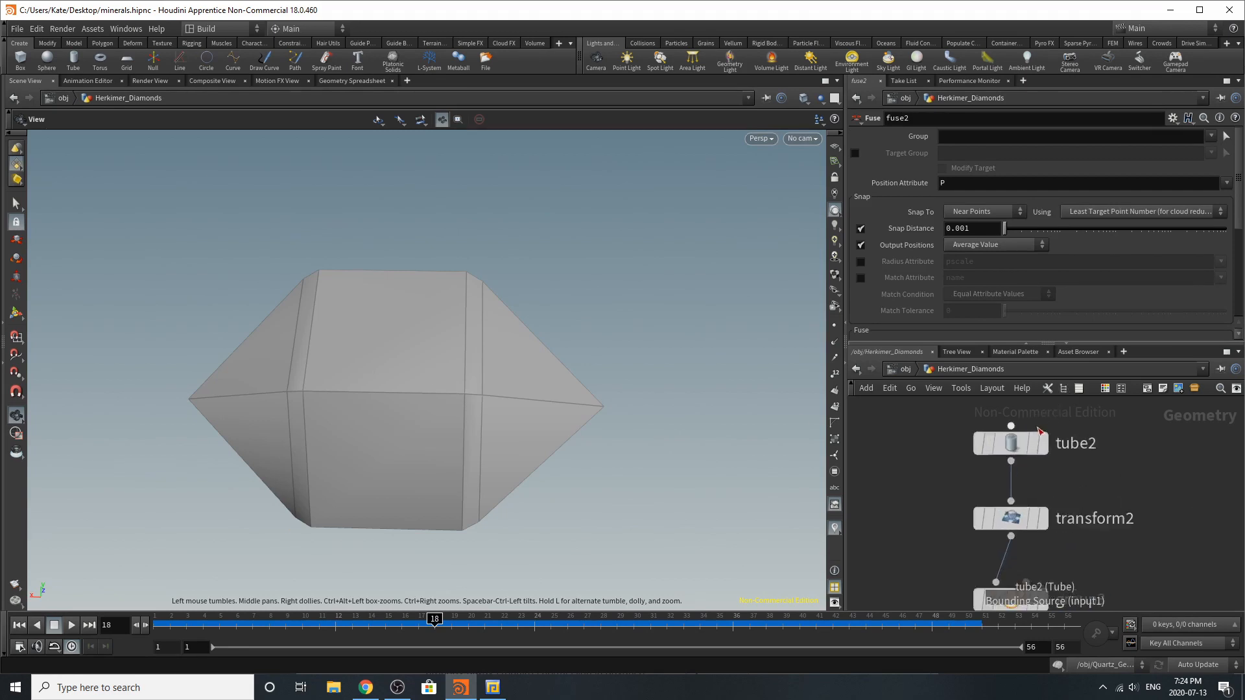
pyautogui.click(1008, 447)
pyautogui.moveTo(562, 453); pyautogui.dragTo(511, 431)
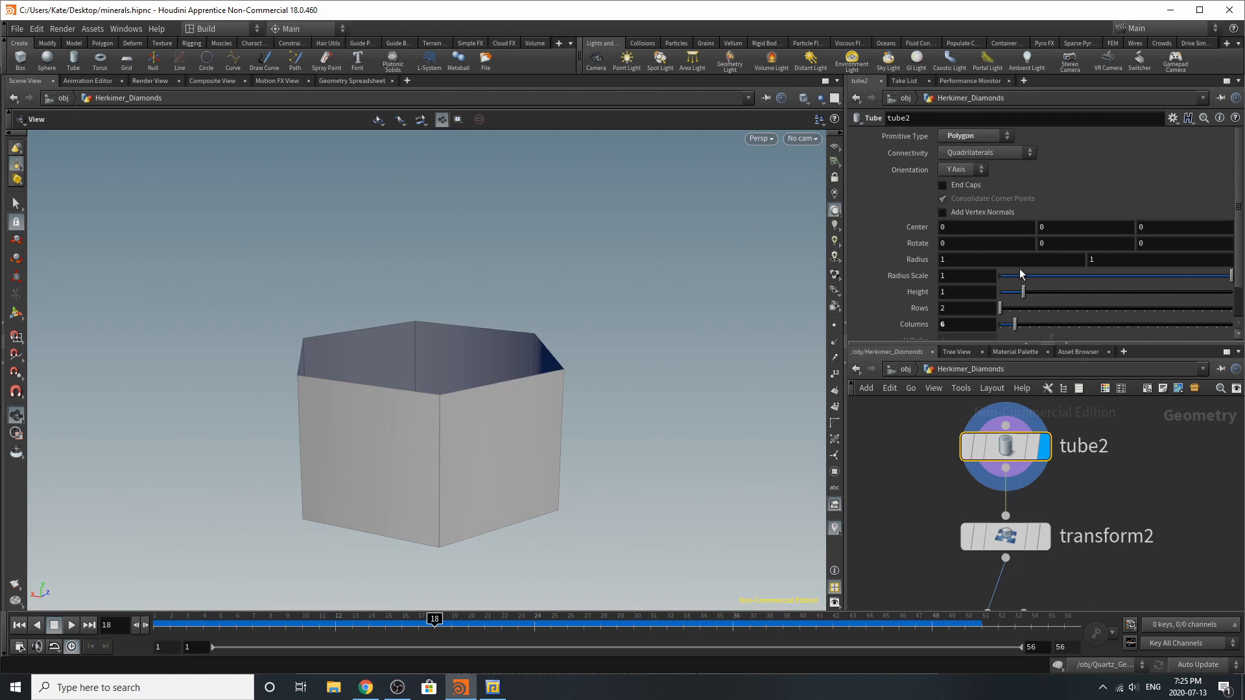
pyautogui.scroll(-2, 1016, 289)
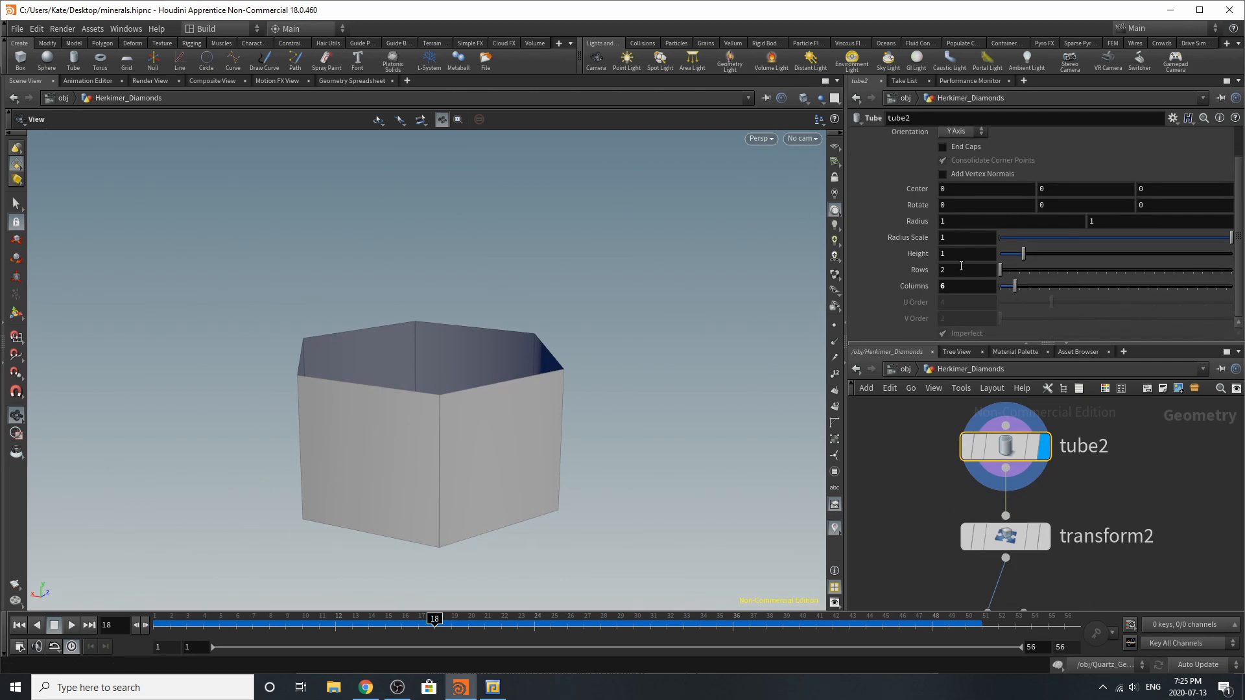
pyautogui.scroll(2, 961, 266)
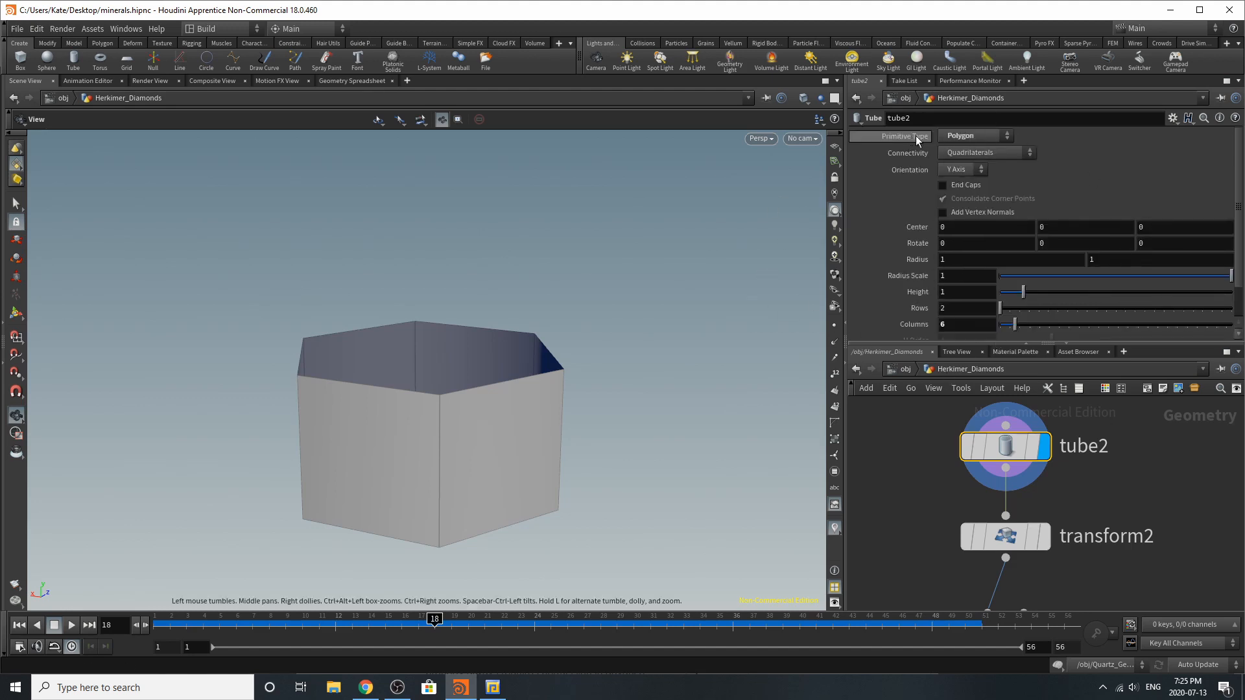
# Display transform2 to check the tube's rotation, and display group3 to inspect the Edge_right edges
pyautogui.click(1045, 537)
pyautogui.click(1017, 538)
pyautogui.scroll(-3, 1016, 542)
pyautogui.scroll(3, 1016, 575)
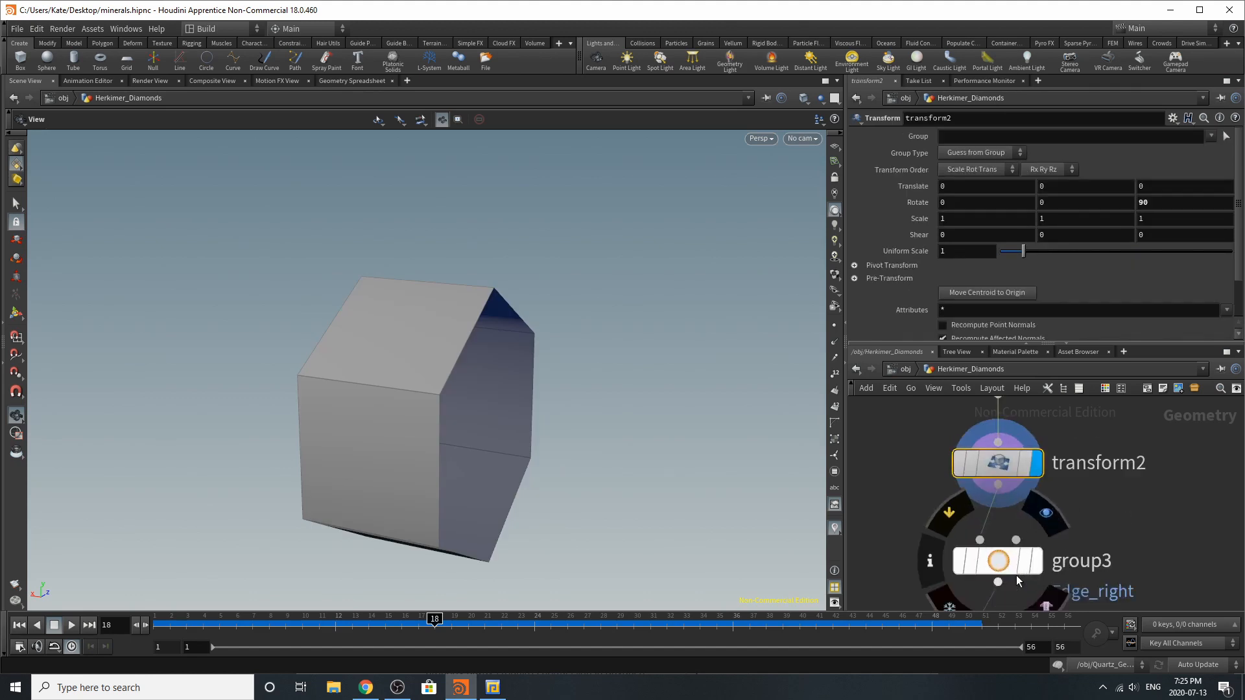
pyautogui.click(1035, 555)
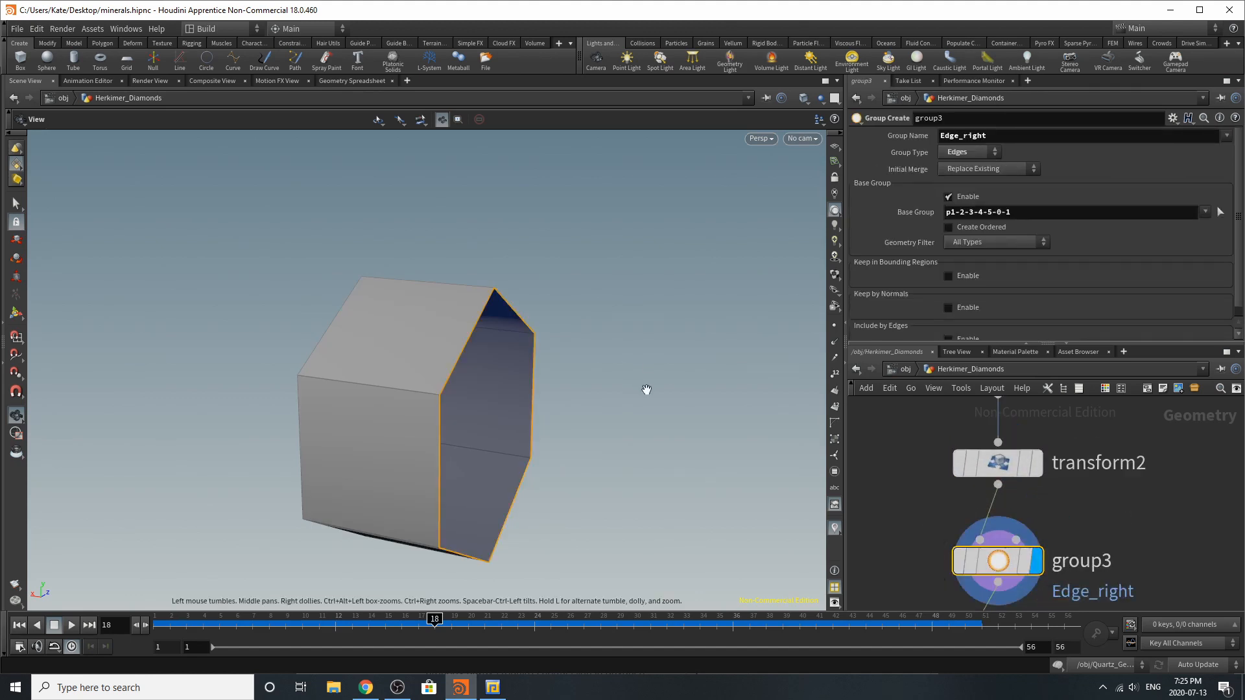
pyautogui.moveTo(645, 389); pyautogui.dragTo(505, 367)
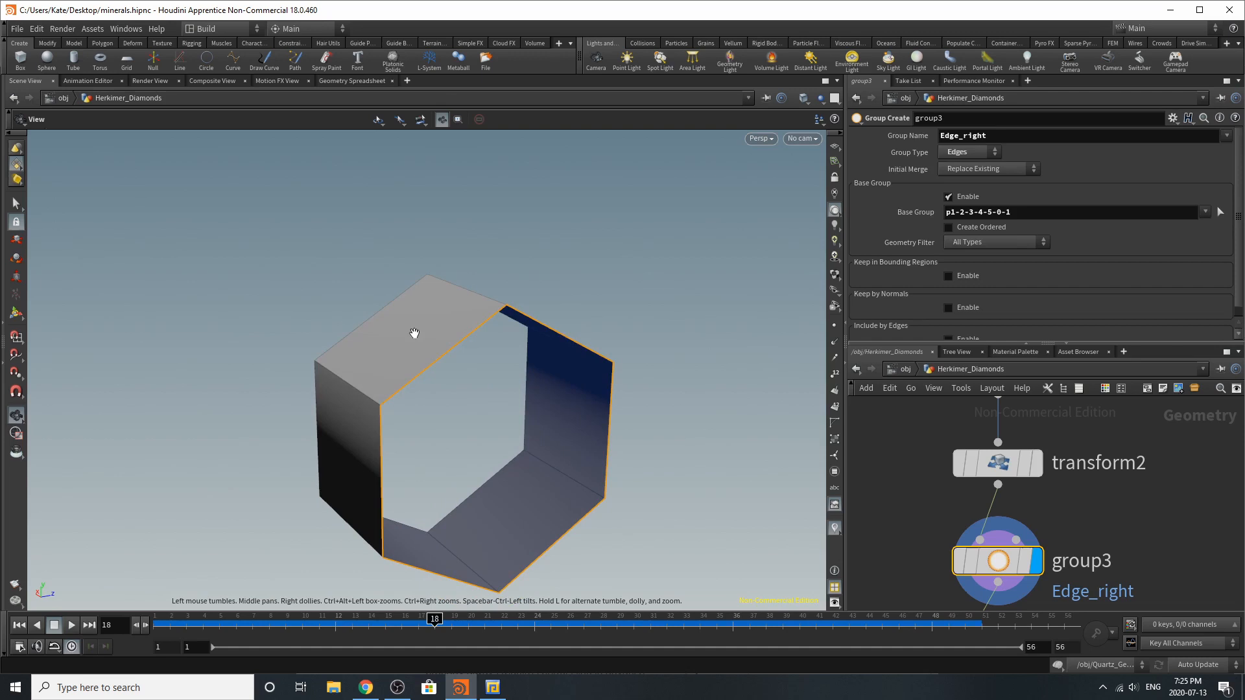
# Restrict selection to edges and select the whole edge loop around the tube's right opening
pyautogui.click(16, 204)
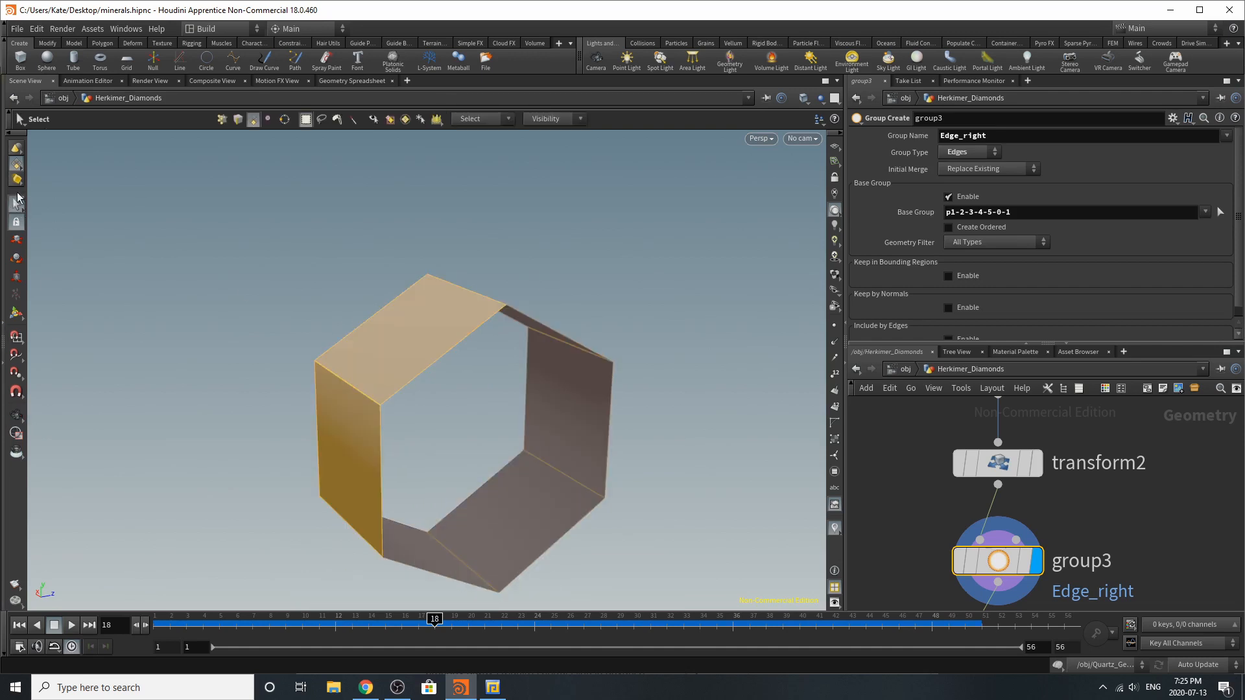
pyautogui.rightClick(15, 165)
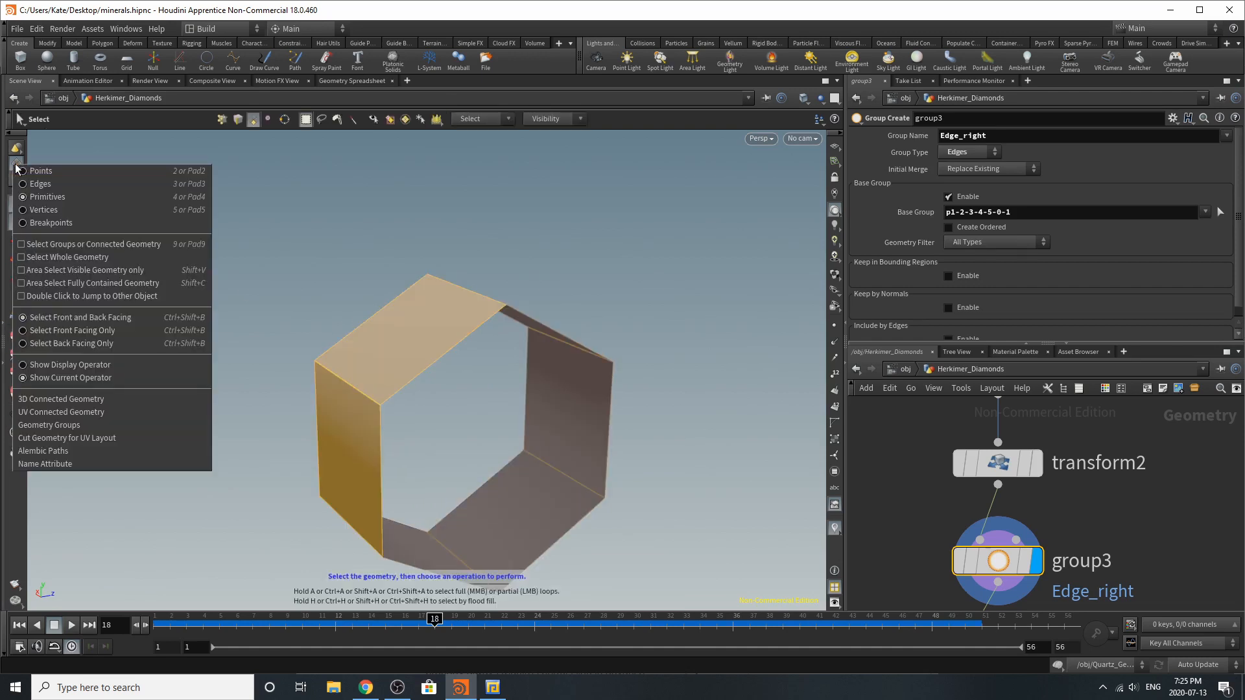
pyautogui.click(46, 185)
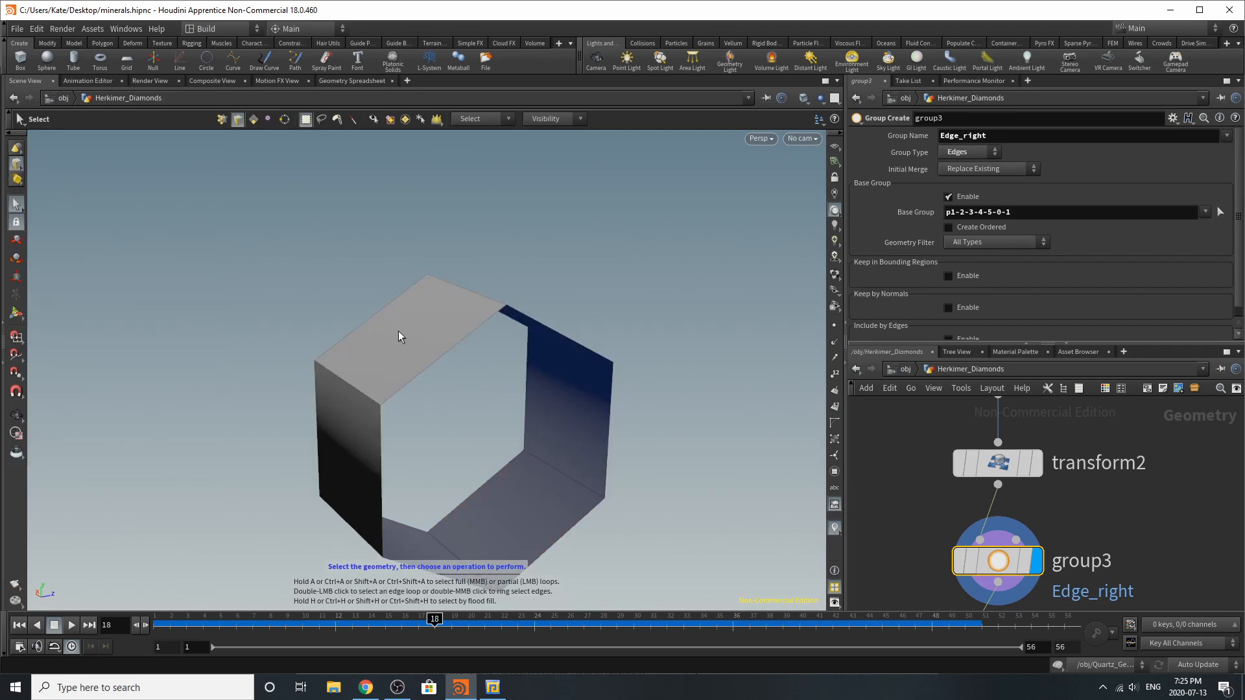
pyautogui.doubleClick(420, 372)
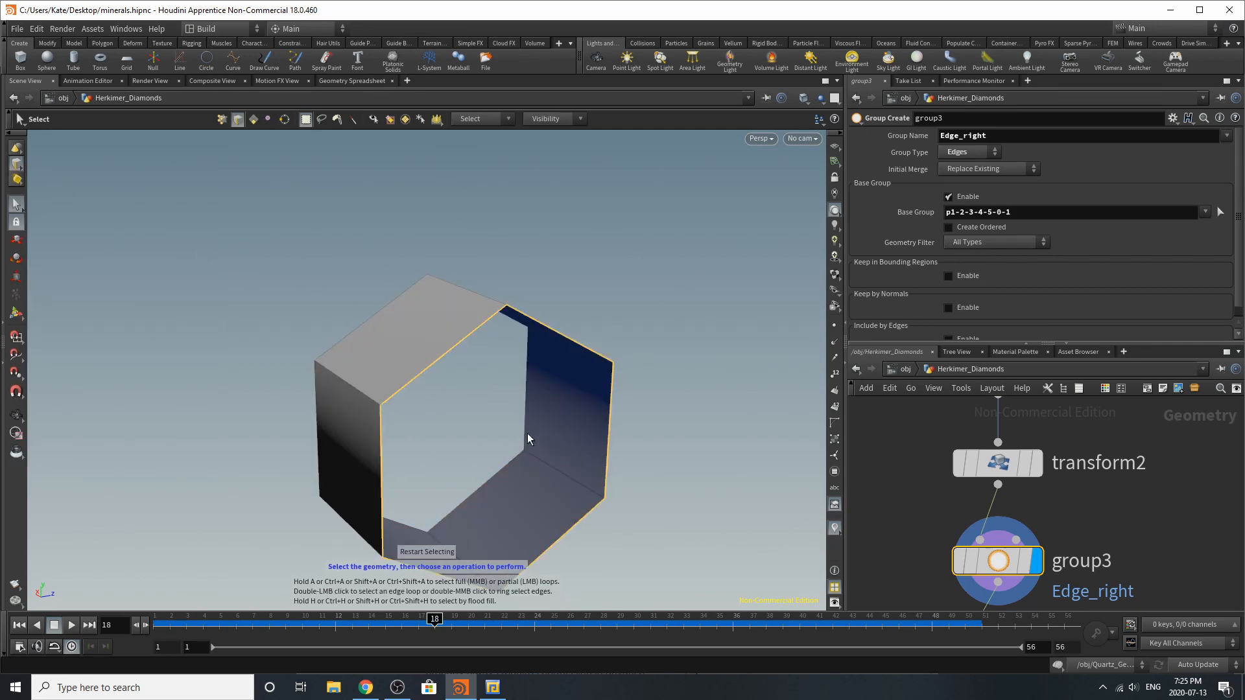
# Search the available nodes for Group to show how the selected edges are grouped, and clear the edge selection
pyautogui.press('Tab')
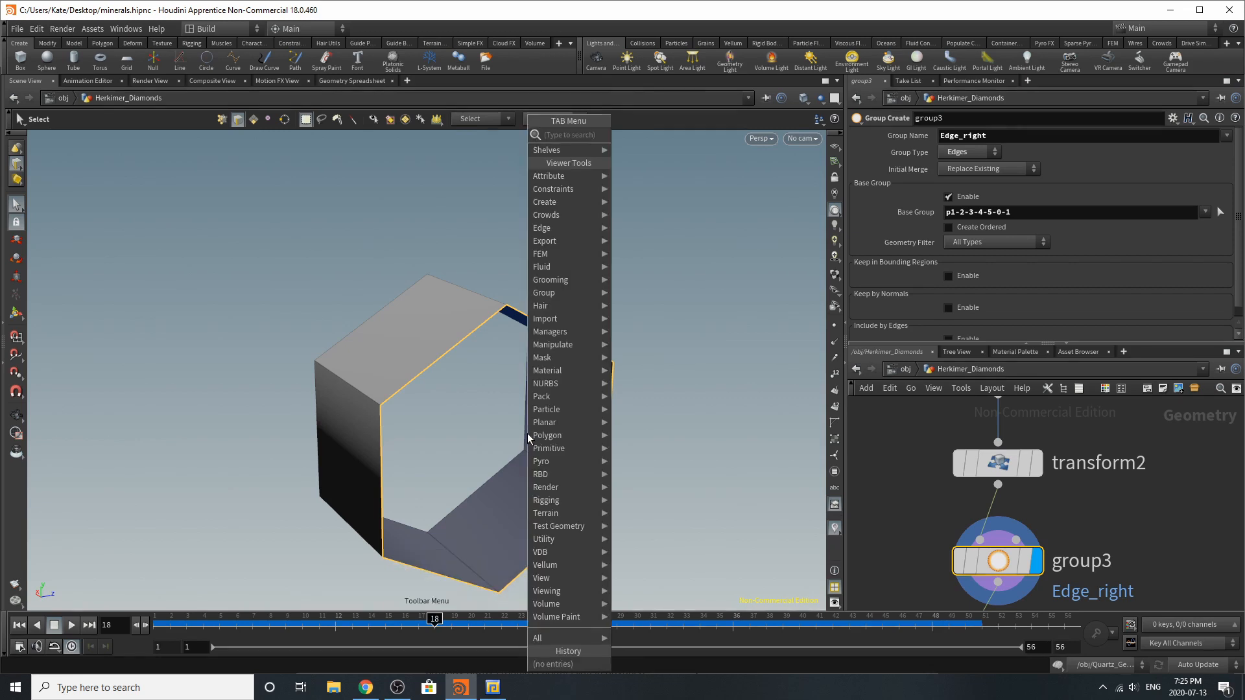
pyautogui.write('grou')
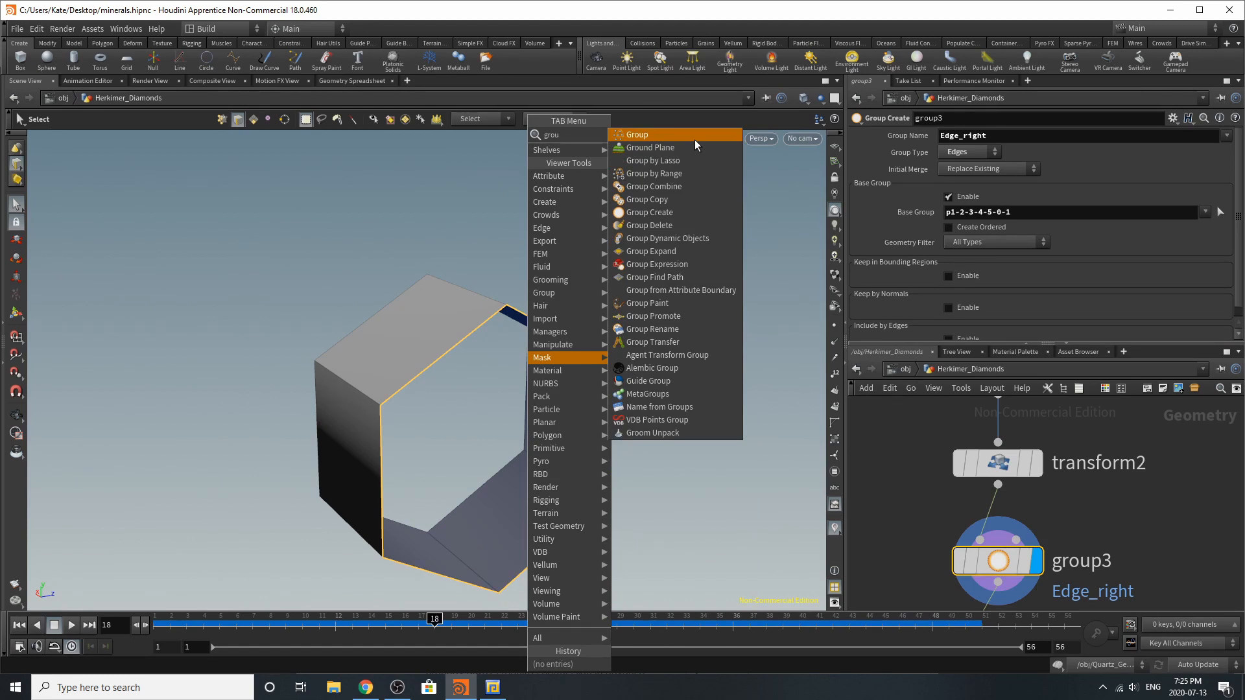
pyautogui.click(694, 139)
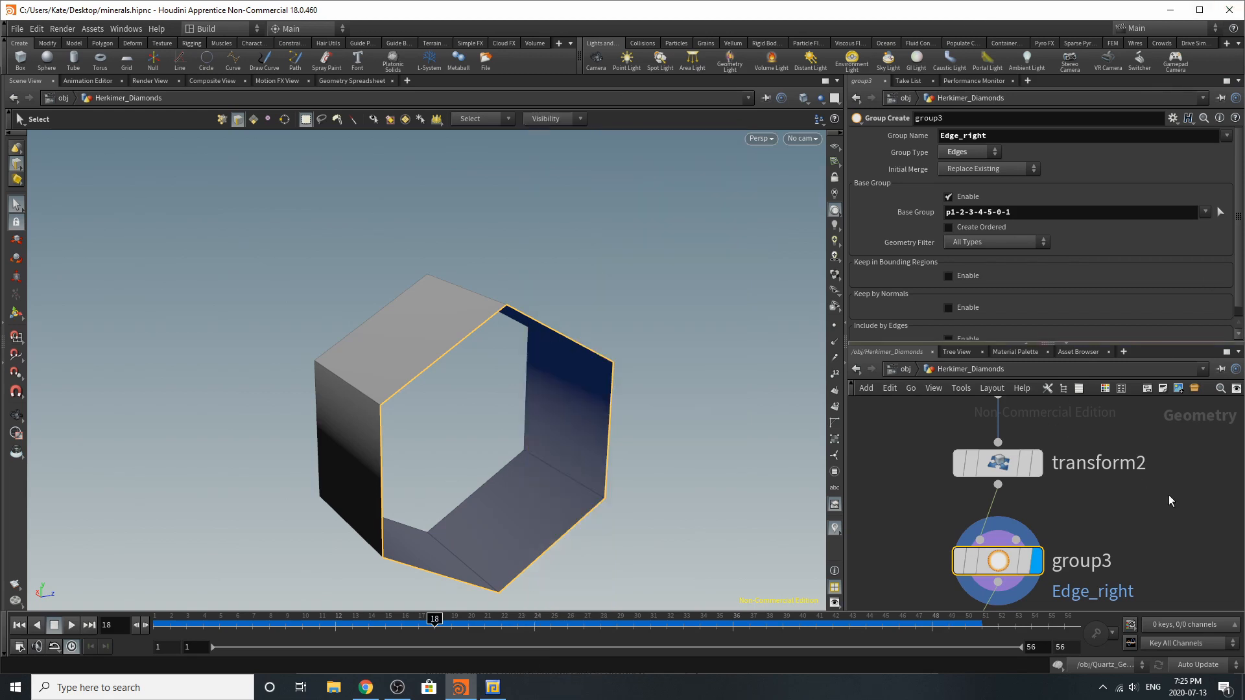
pyautogui.scroll(-4, 997, 486)
pyautogui.scroll(5, 1021, 554)
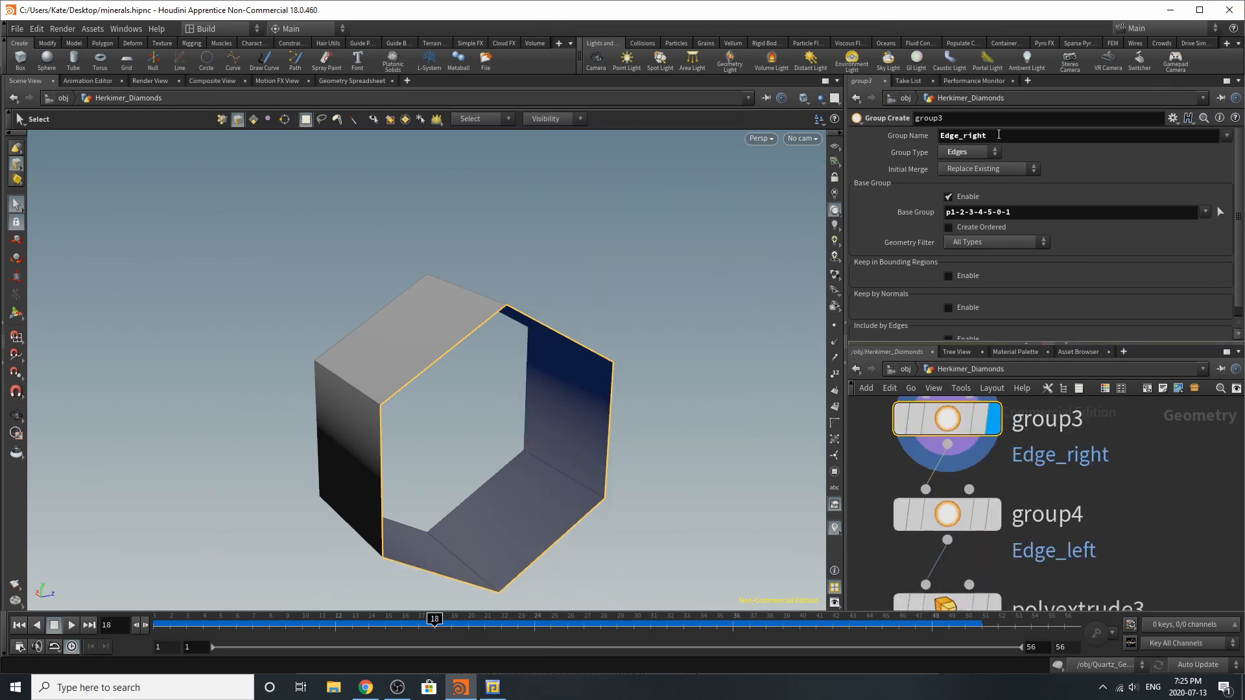
pyautogui.click(663, 366)
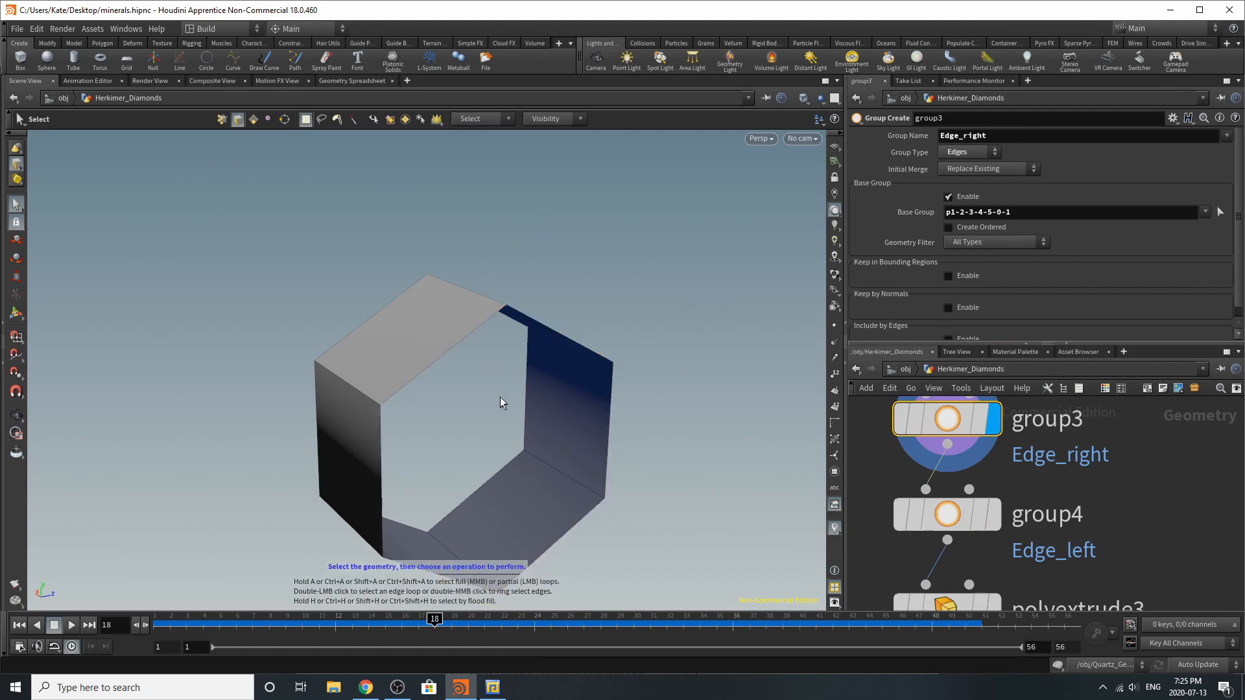
pyautogui.moveTo(500, 397); pyautogui.dragTo(642, 388)
# Display and select group4, and inspect the Edge_left opening on the other side of the tube
pyautogui.click(1001, 520)
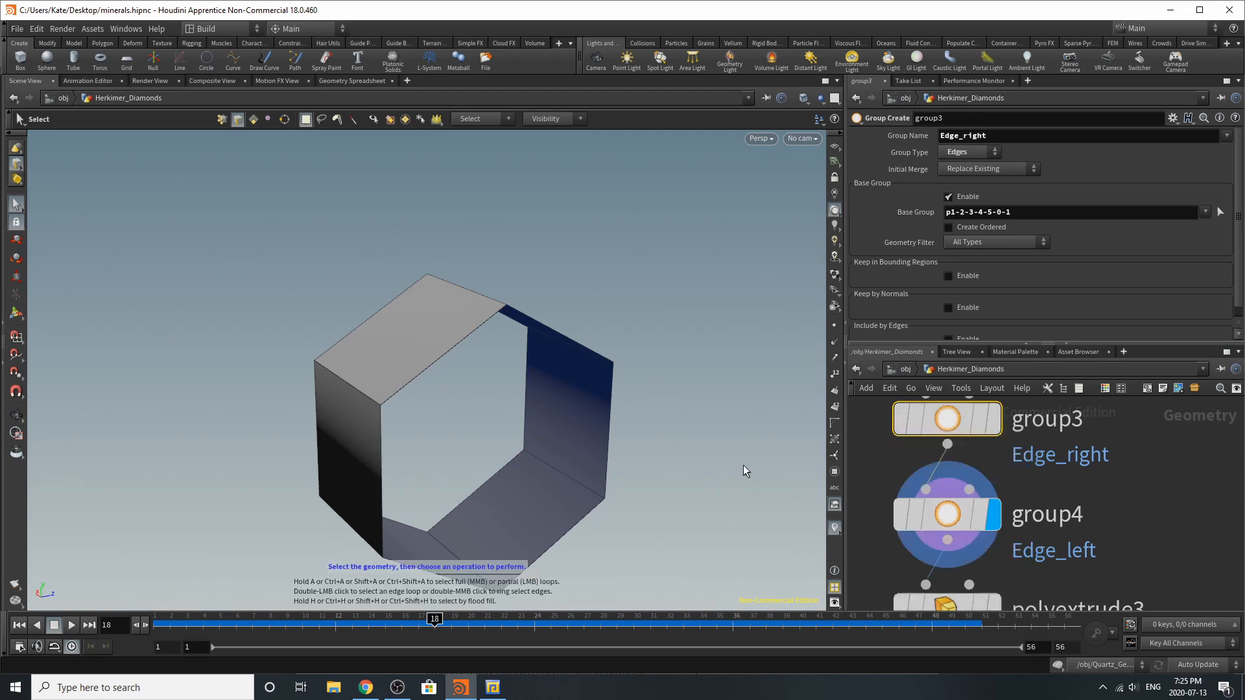
pyautogui.press('Escape')
pyautogui.moveTo(566, 435); pyautogui.dragTo(591, 414)
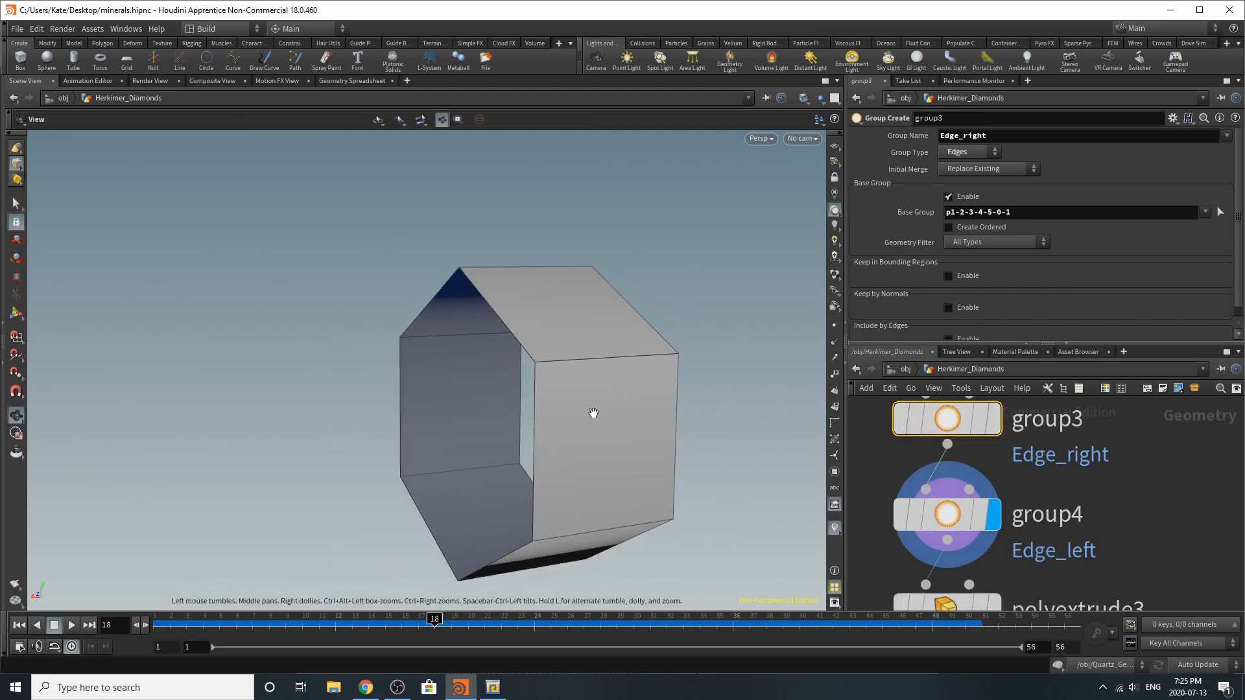
pyautogui.press('s')
pyautogui.click(959, 523)
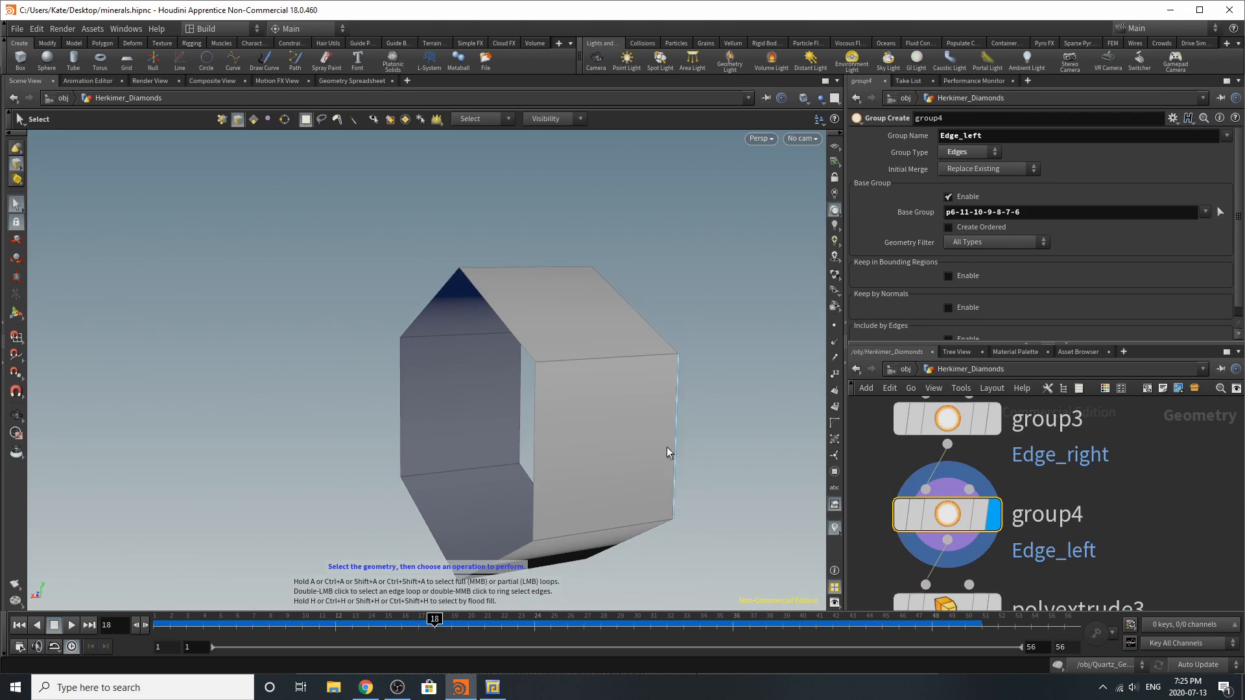
# Display polyextrude3 and examine its Edge_left group, extrusion distance and side group output settings
pyautogui.scroll(-5, 944, 525)
pyautogui.scroll(4, 930, 533)
pyautogui.click(953, 518)
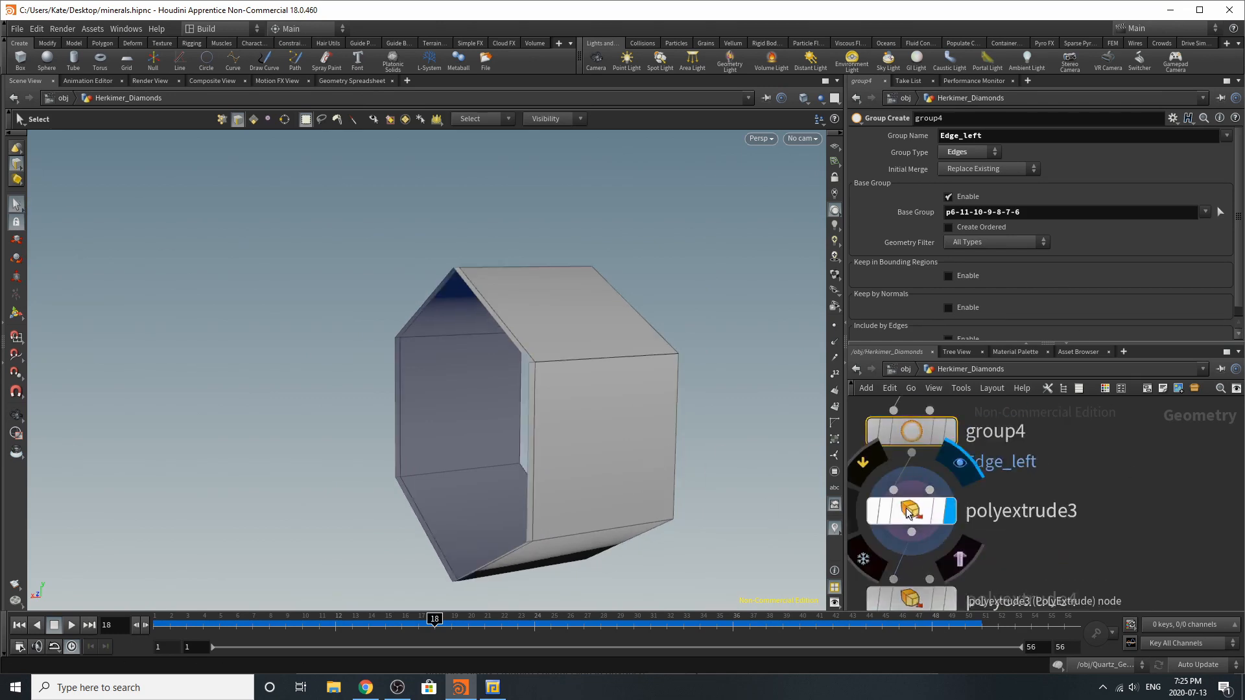
pyautogui.click(908, 513)
pyautogui.keyDown('alt'); pyautogui.moveTo(610, 380); pyautogui.dragTo(593, 386); pyautogui.keyUp('alt')
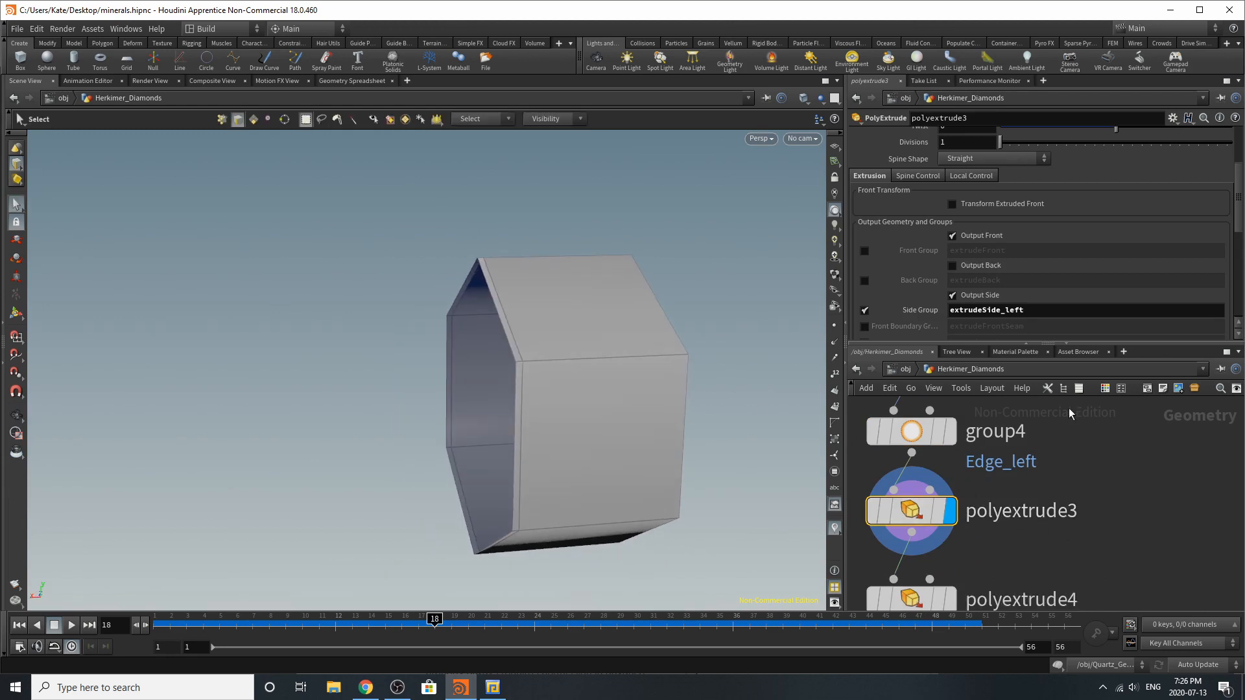
pyautogui.scroll(3, 967, 278)
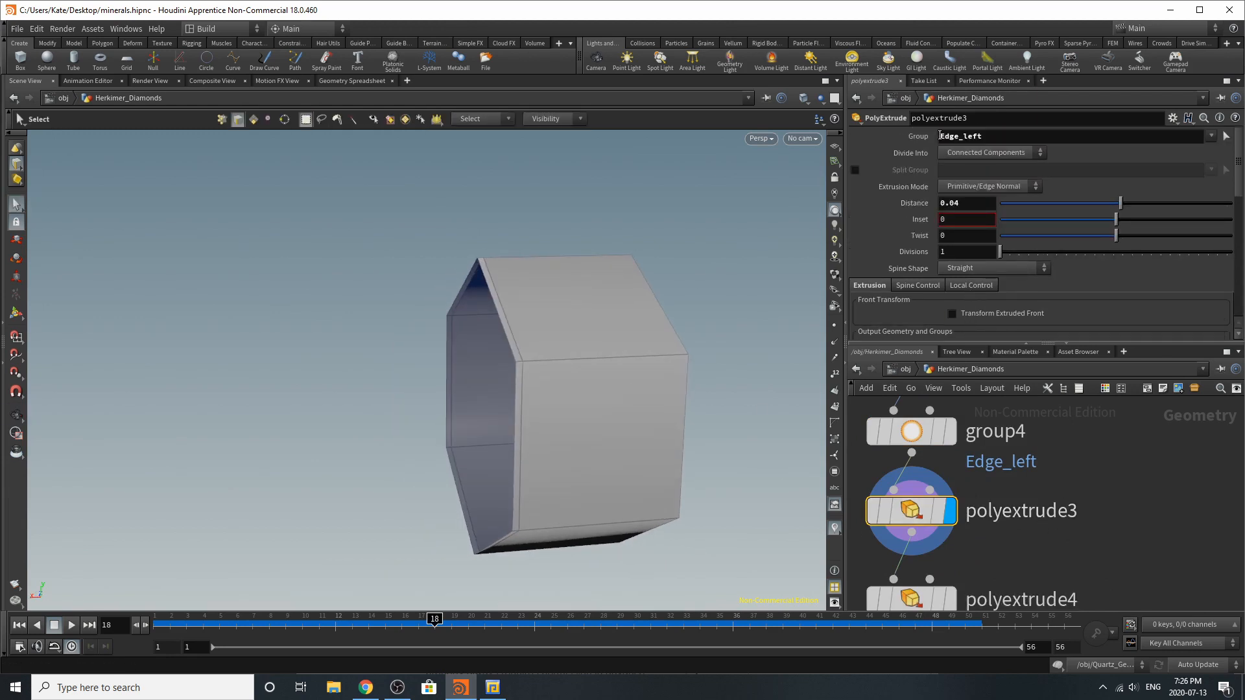
pyautogui.scroll(-5, 982, 268)
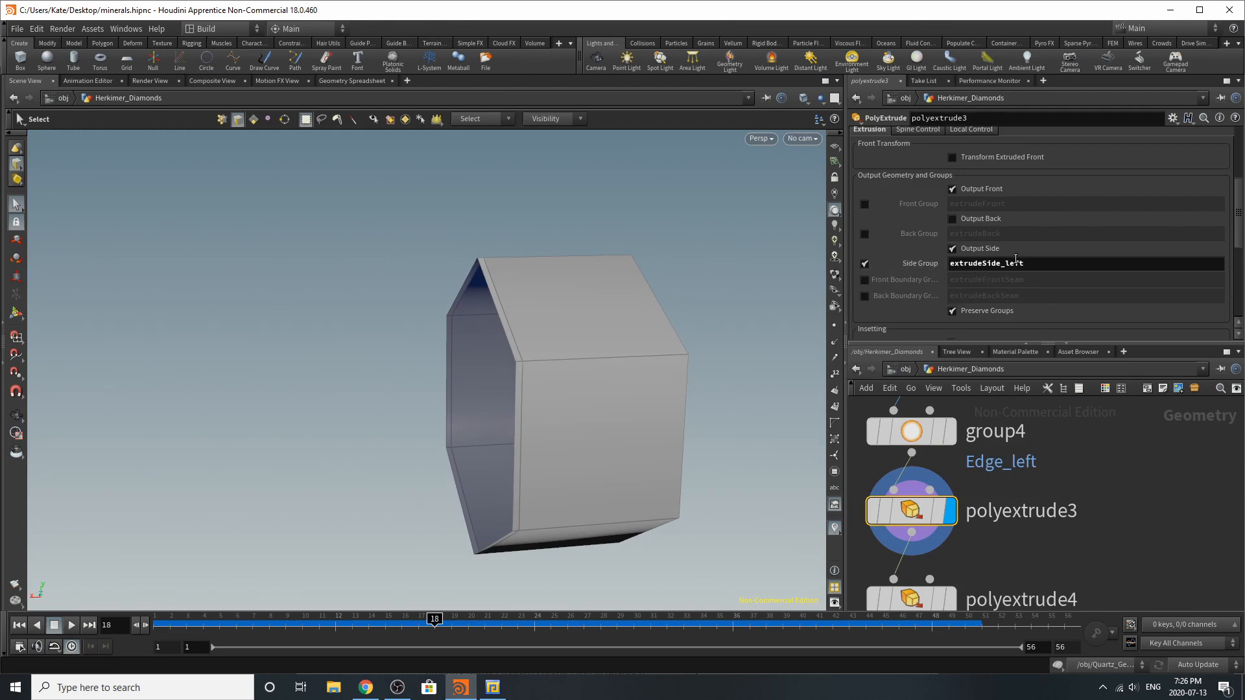
# Revert polyextrude3's side group name to its default, and undo that change
pyautogui.rightClick(1050, 263)
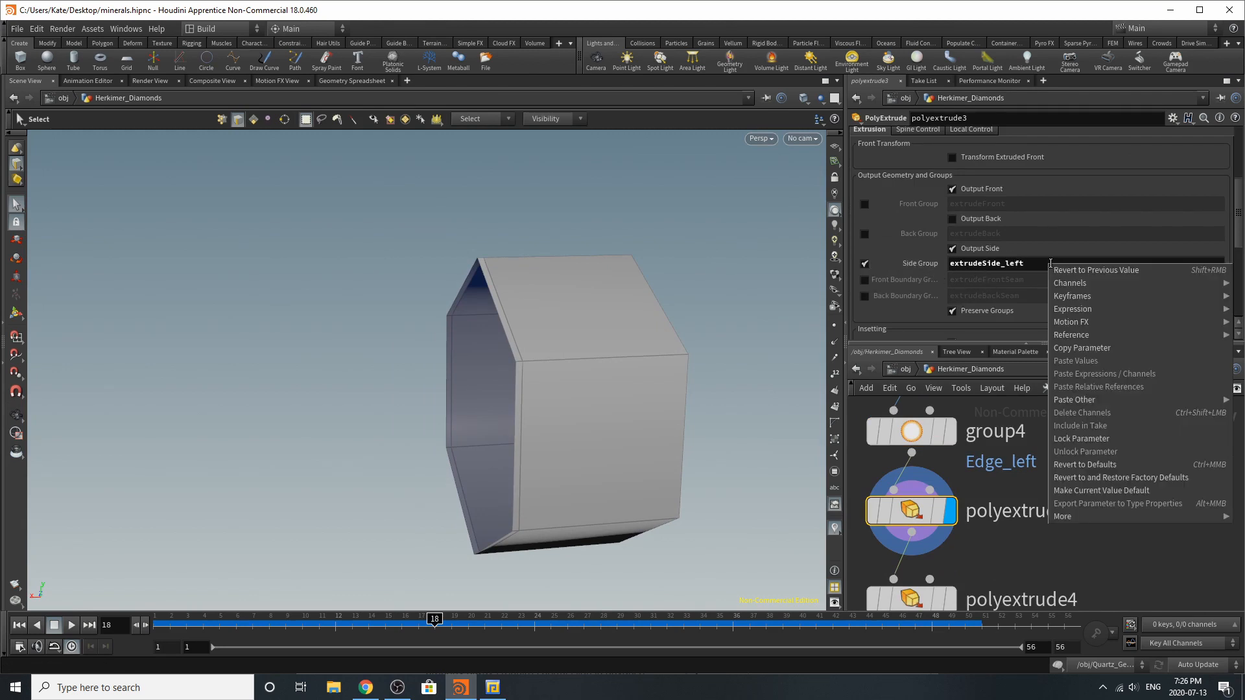
pyautogui.click(1121, 466)
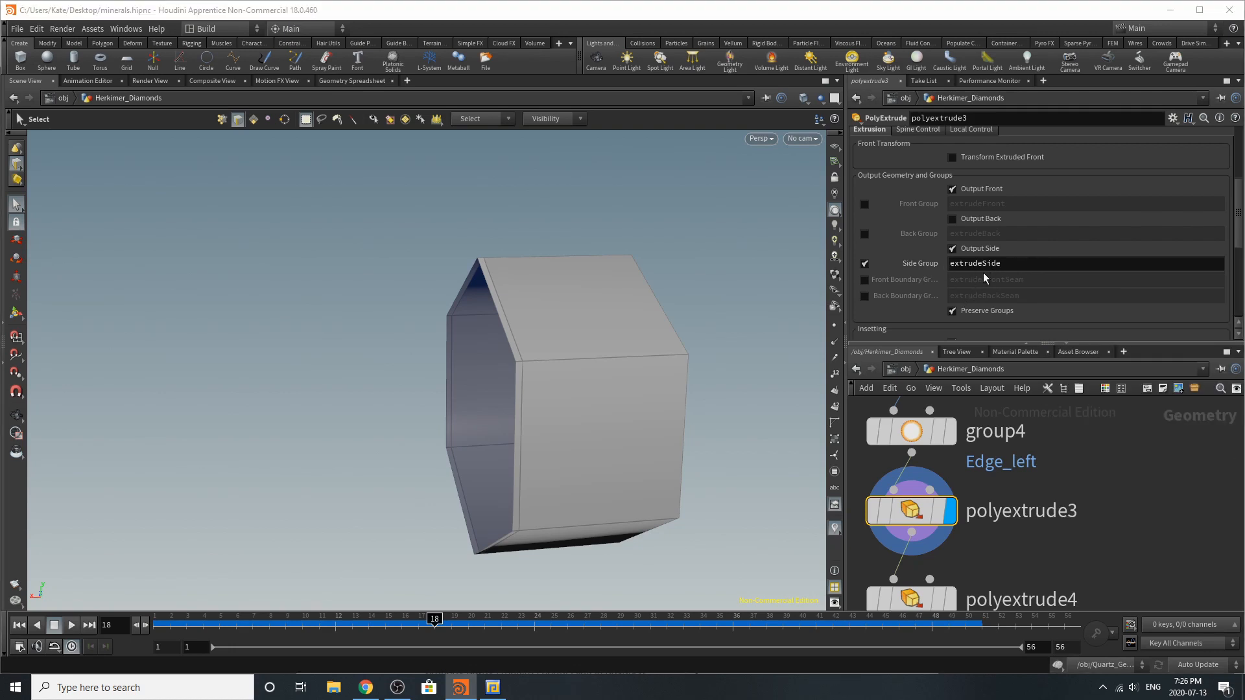
pyautogui.hotkey('ctrl', 'z')
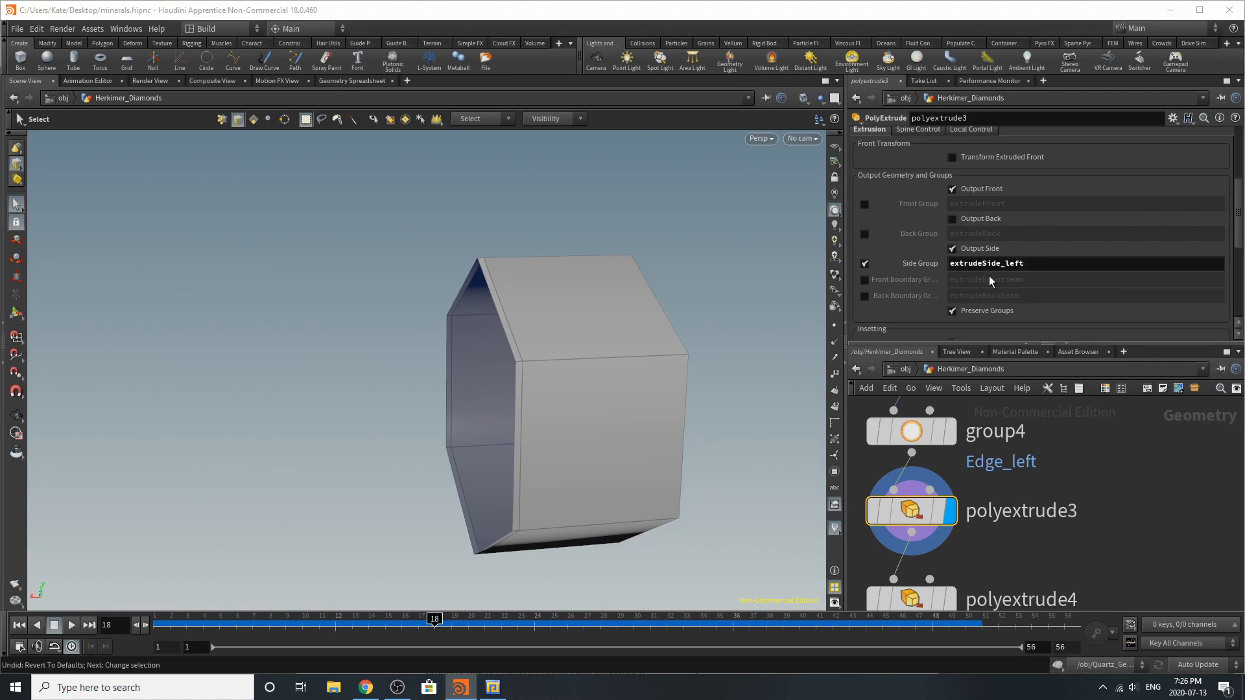
# Display and select polyextrude4, and examine its Edge_right group, linked extrusion distance and side group output settings
pyautogui.scroll(-1, 949, 433)
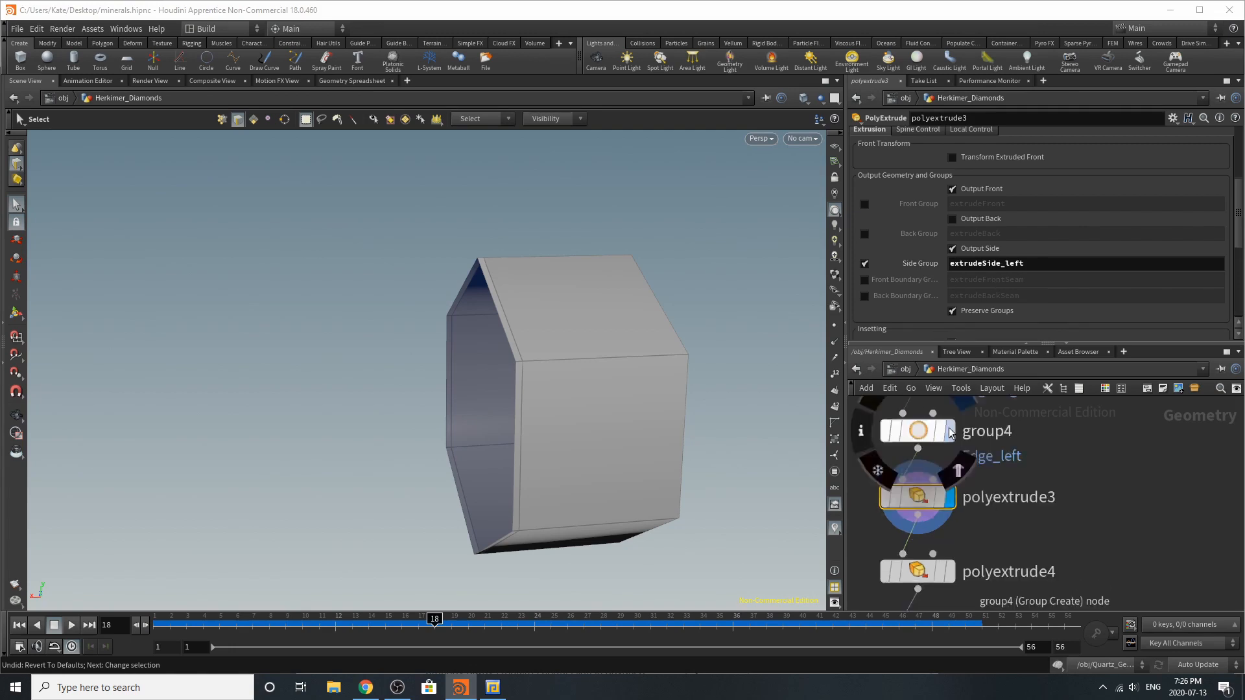
pyautogui.scroll(-2, 949, 433)
pyautogui.scroll(4, 969, 529)
pyautogui.click(919, 535)
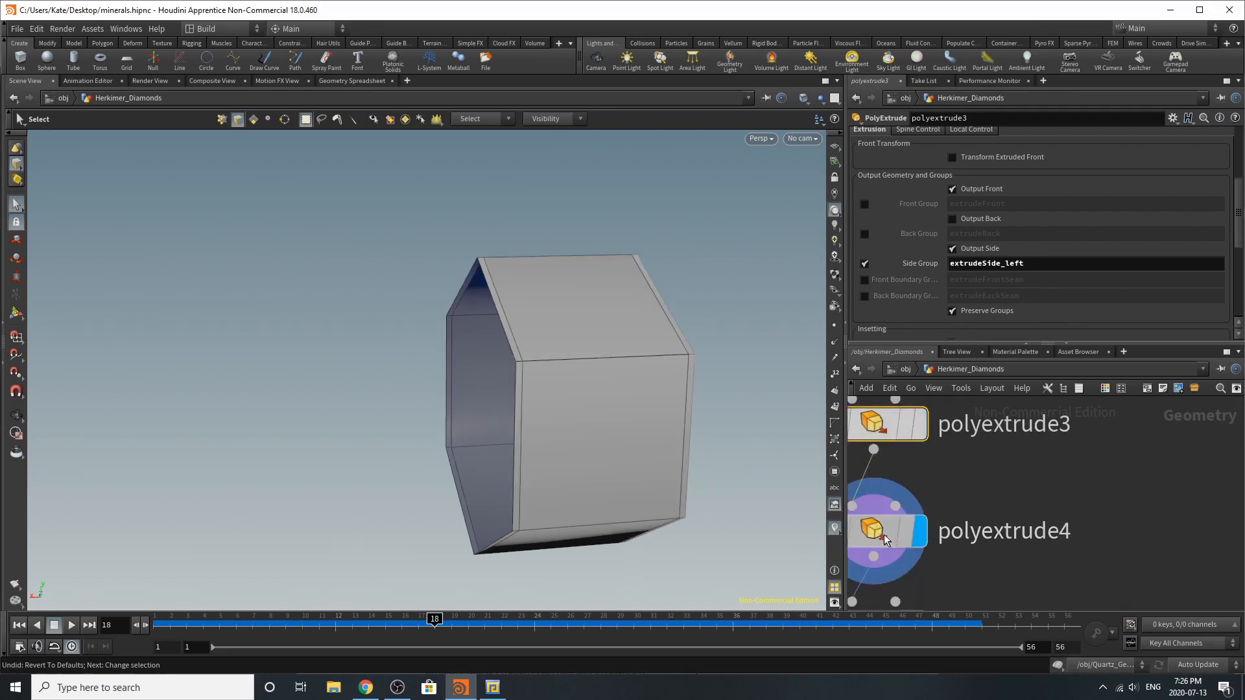
pyautogui.click(886, 539)
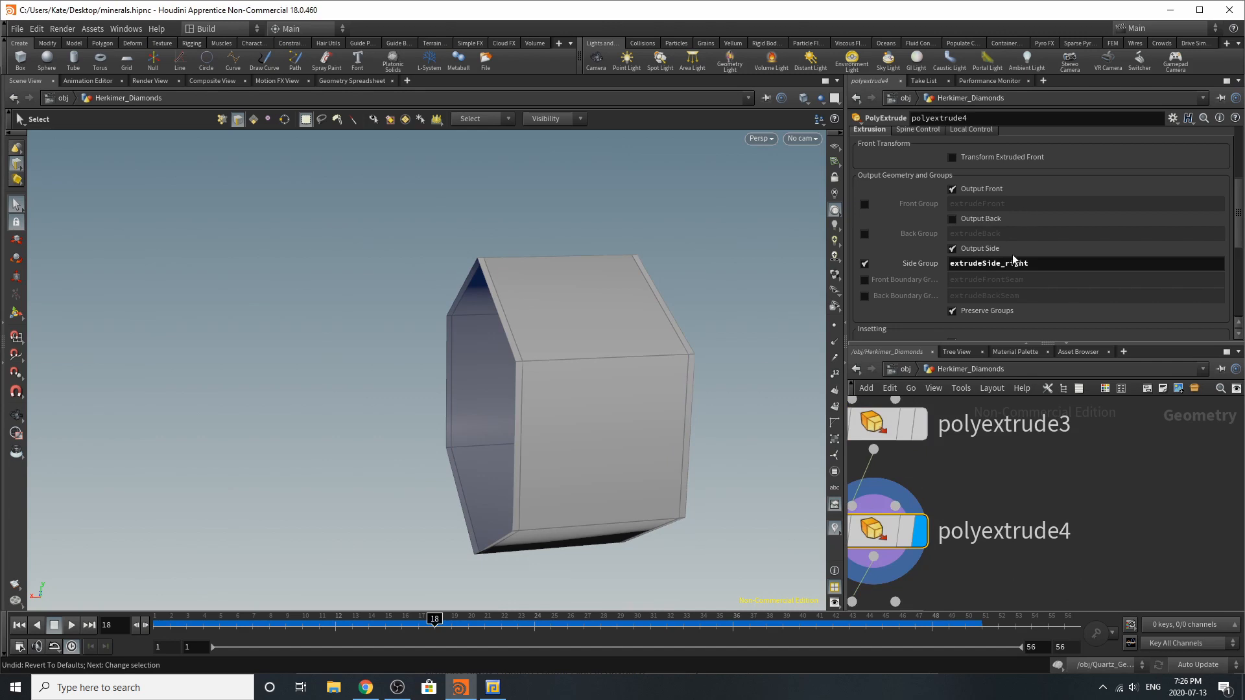
pyautogui.scroll(5, 985, 327)
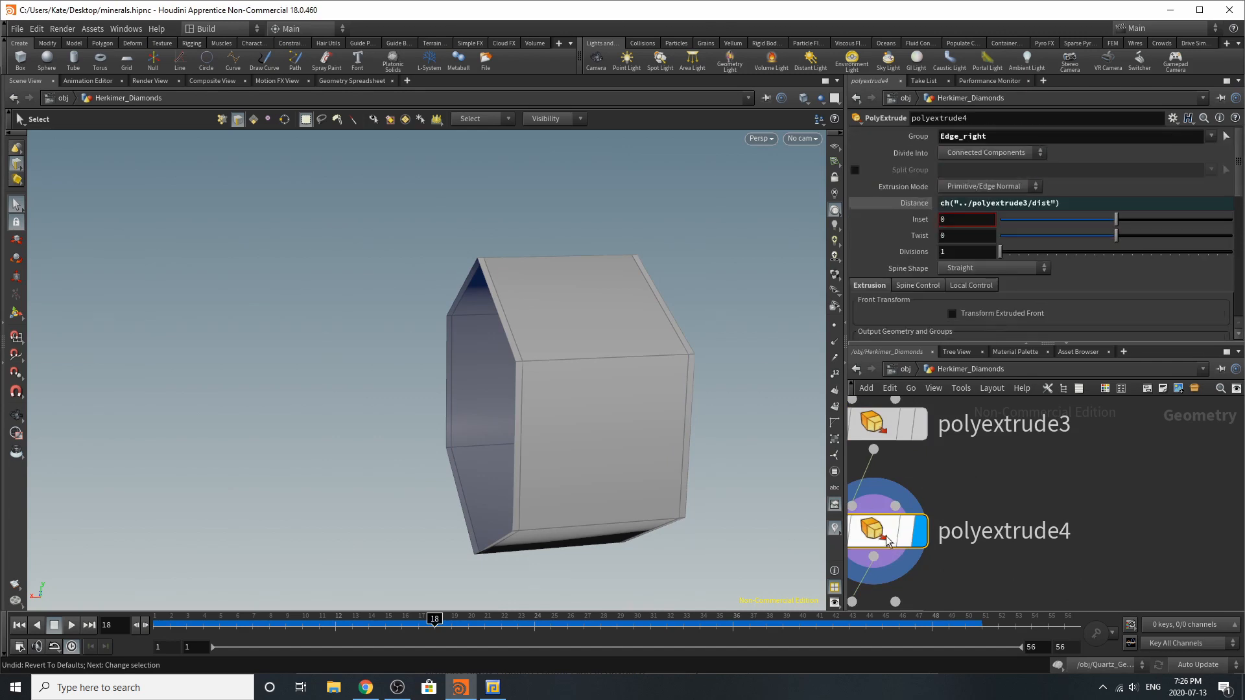
pyautogui.scroll(-5, 961, 326)
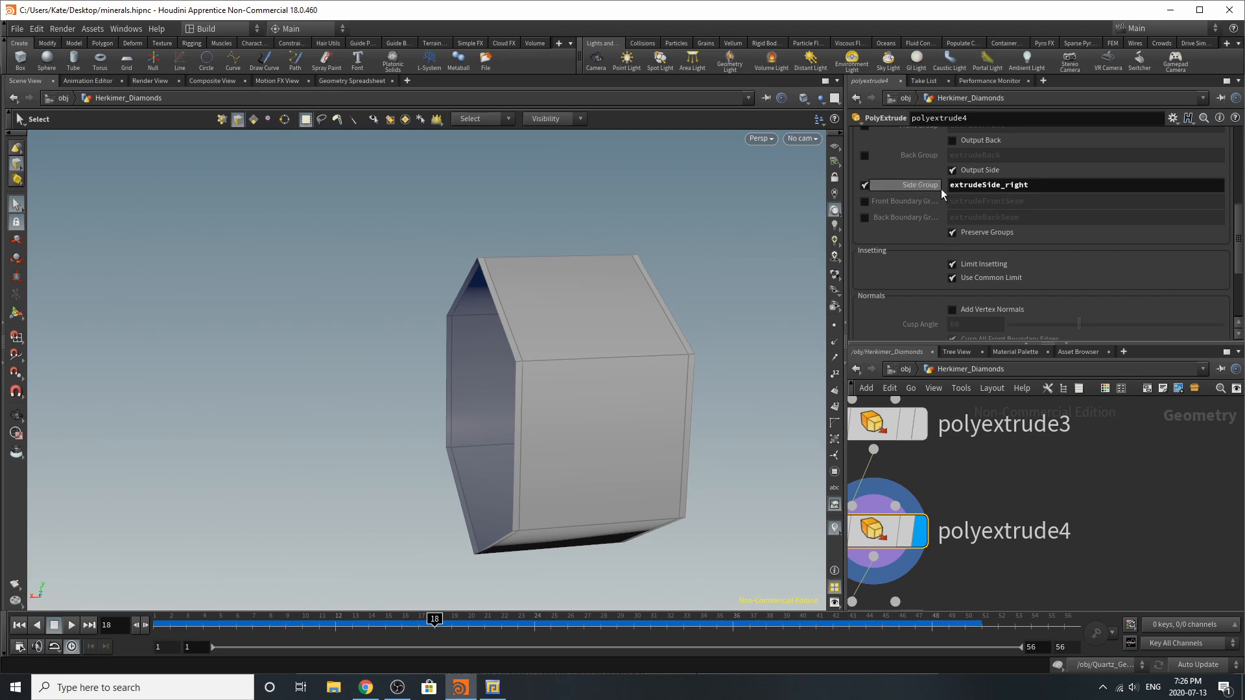
# Display and select group5, inspect its right_two edge group on the tube, and review the available group names
pyautogui.scroll(-2, 973, 577)
pyautogui.scroll(4, 959, 574)
pyautogui.click(958, 573)
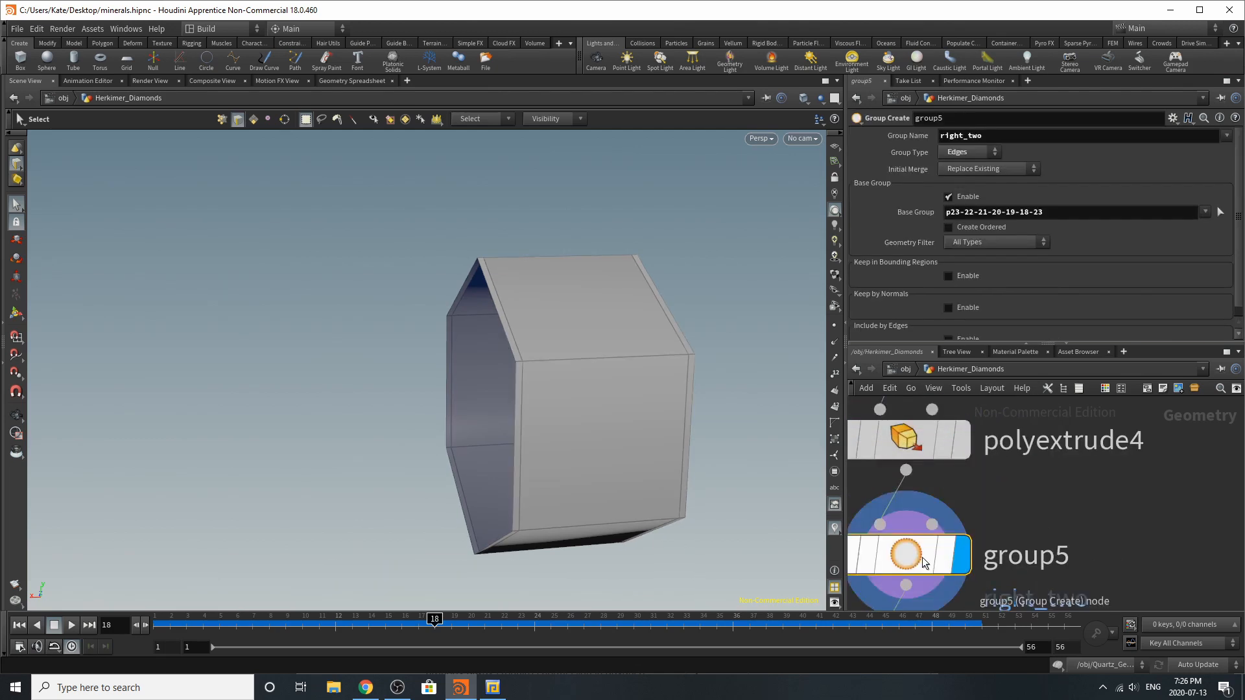
pyautogui.scroll(-2, 953, 558)
pyautogui.scroll(3, 953, 477)
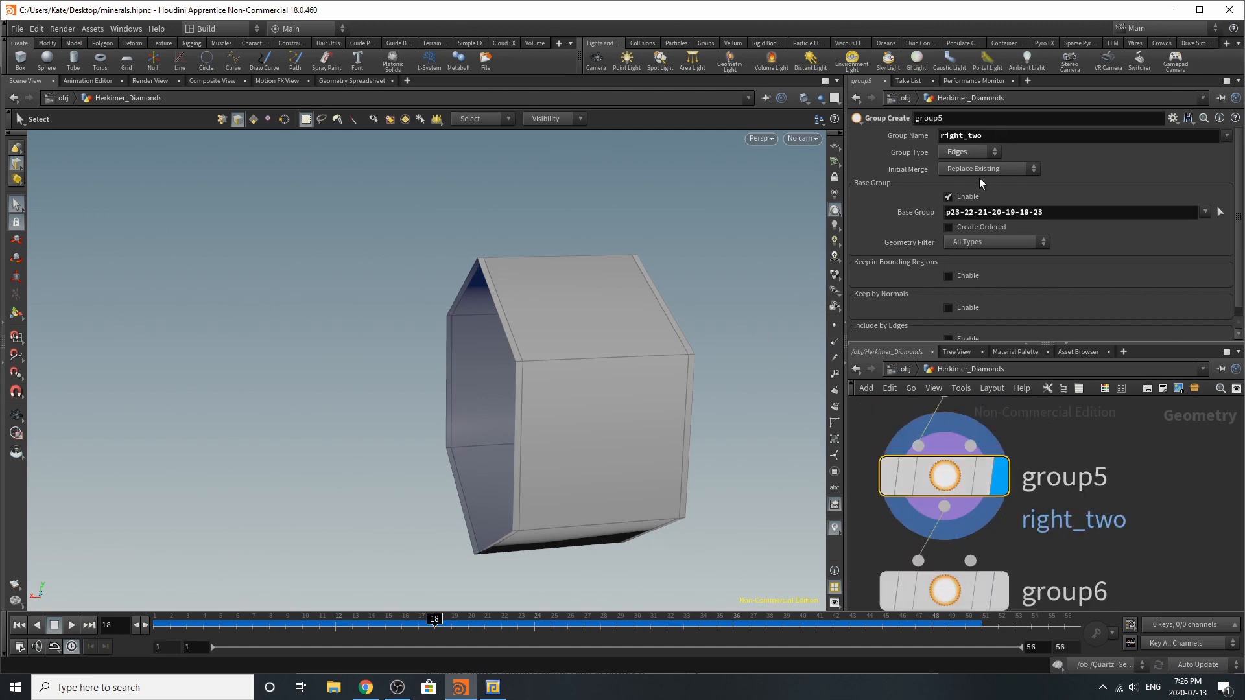
pyautogui.moveTo(744, 344); pyautogui.dragTo(545, 337)
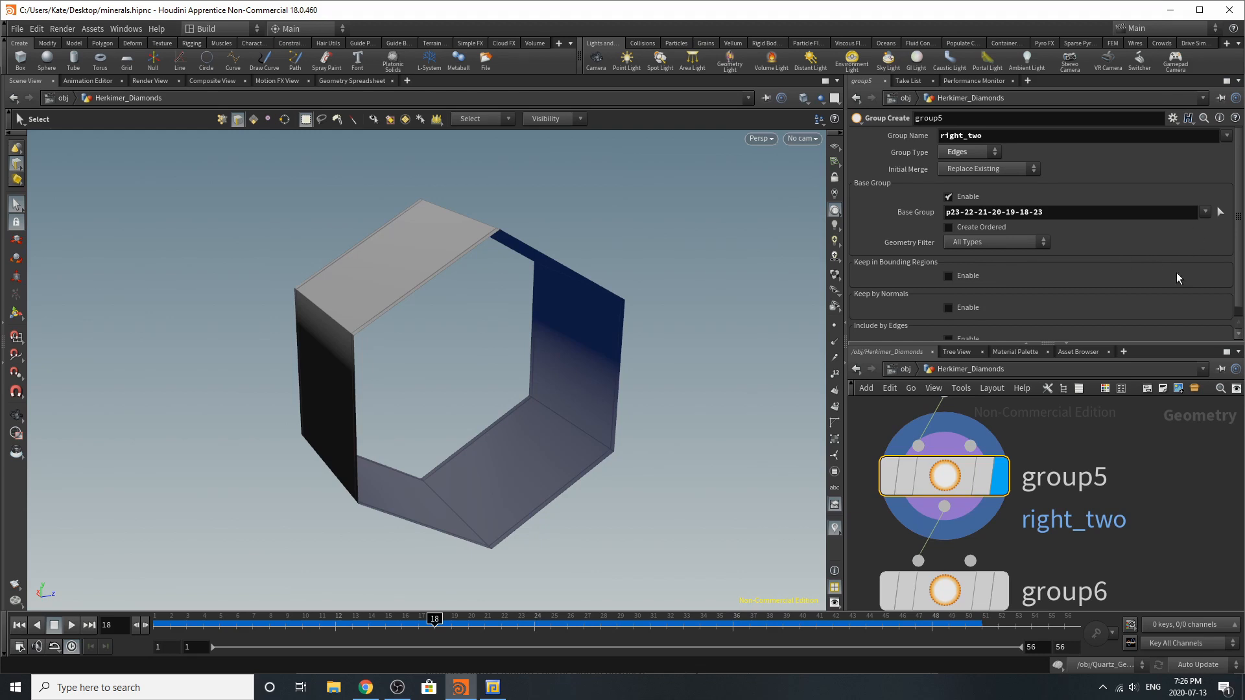
pyautogui.click(1229, 140)
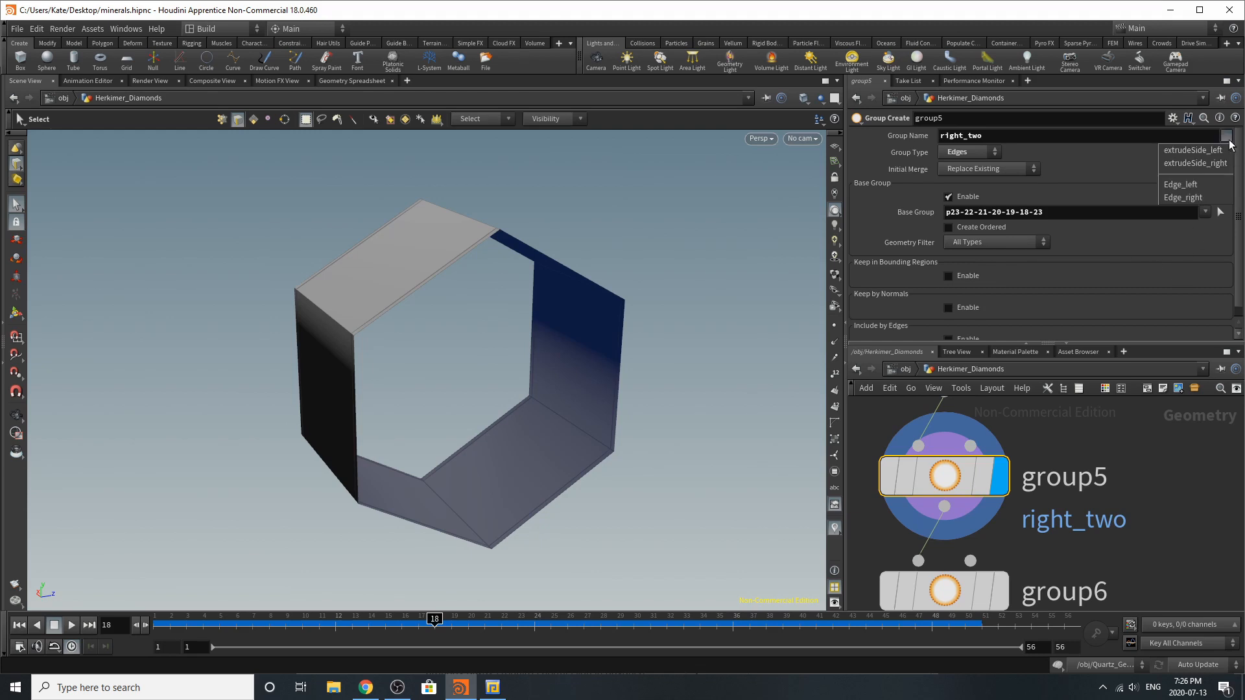
pyautogui.click(1229, 140)
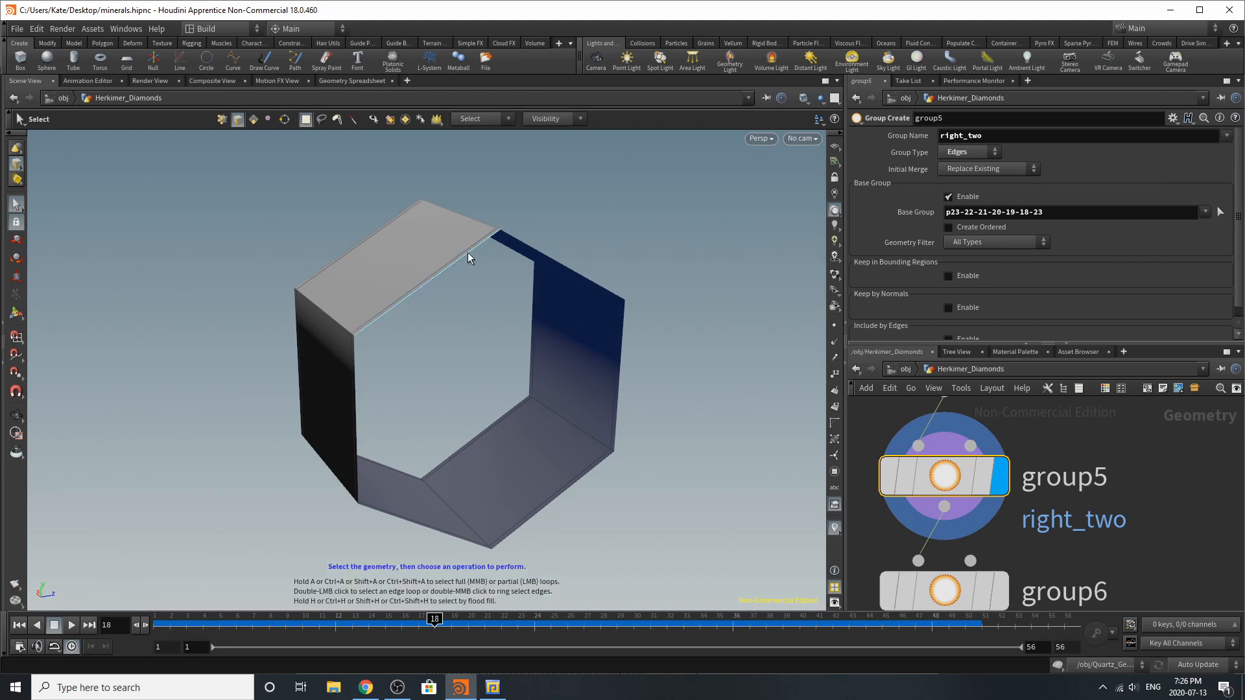
# Display and select group6, and turn the model to inspect the opening that its left_two edge group covers
pyautogui.scroll(-3, 959, 480)
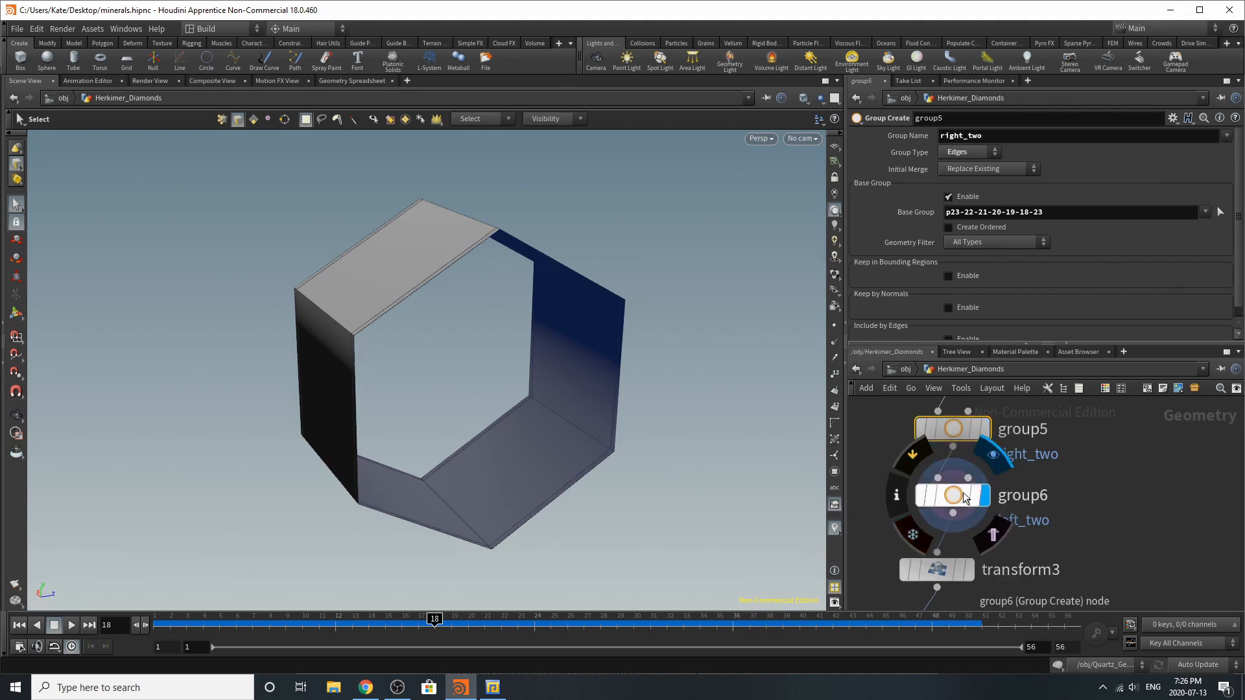
pyautogui.click(964, 498)
pyautogui.press('Escape')
pyautogui.moveTo(402, 318); pyautogui.dragTo(410, 360)
pyautogui.press('s')
# Switch the component selection to edges and select the outer edge loop around the tube's left_two opening
pyautogui.press('1')
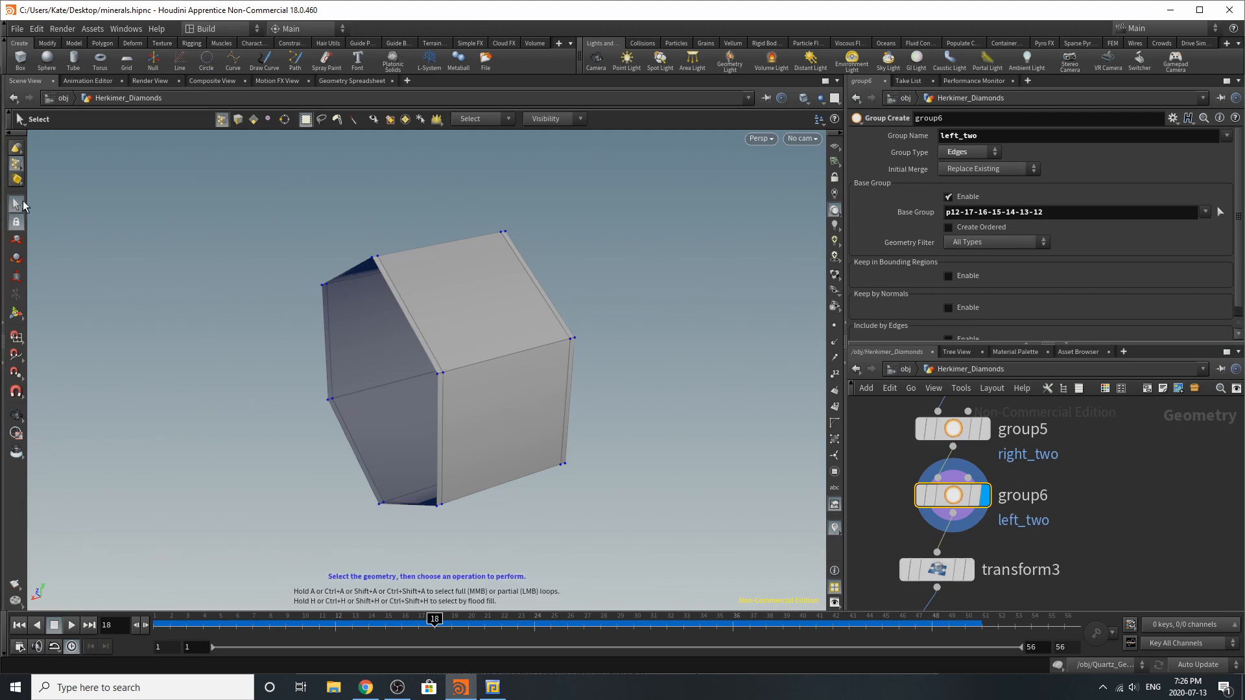
pyautogui.rightClick(13, 165)
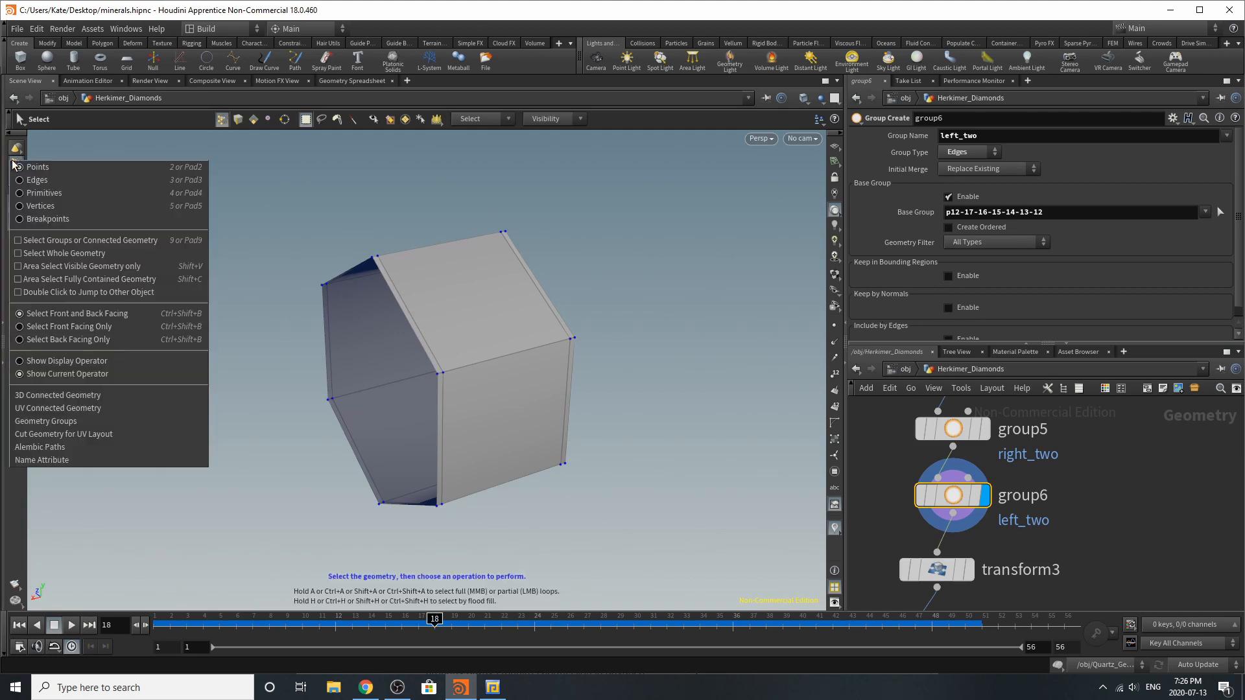
pyautogui.click(56, 194)
pyautogui.doubleClick(418, 354)
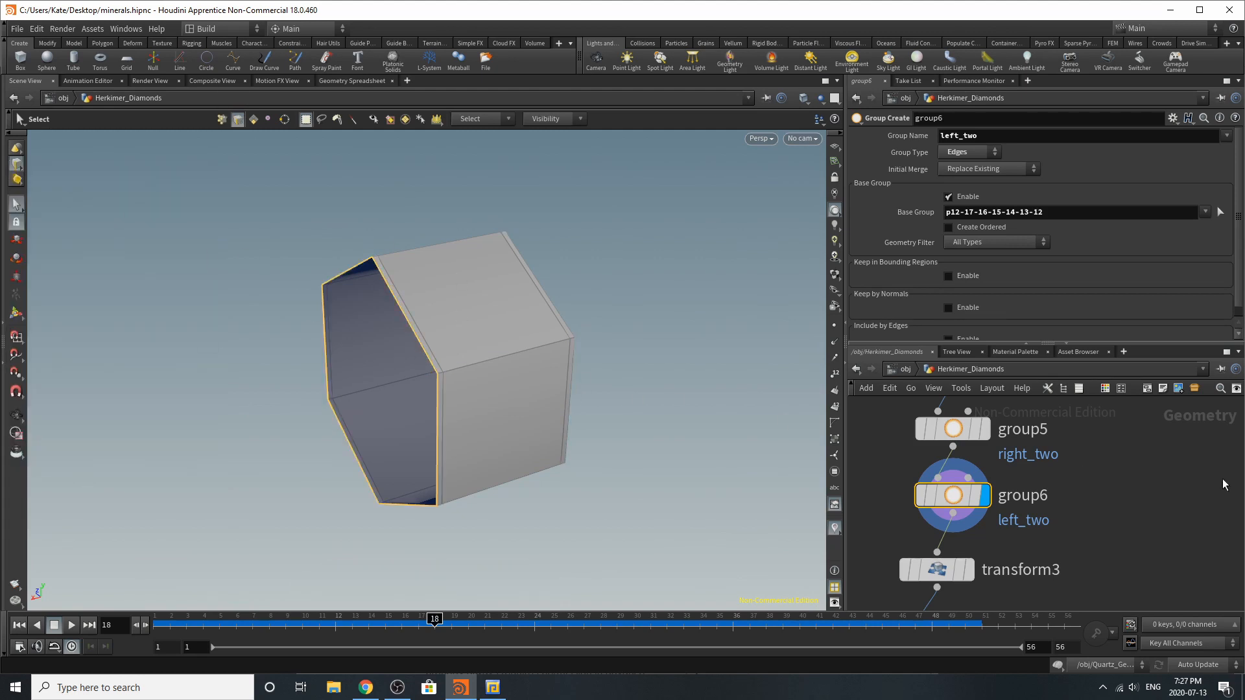
# Display and select transform3 to examine how the left_two edges are translated and uniformly scaled
pyautogui.scroll(-3, 1124, 537)
pyautogui.scroll(2, 1089, 528)
pyautogui.click(1042, 521)
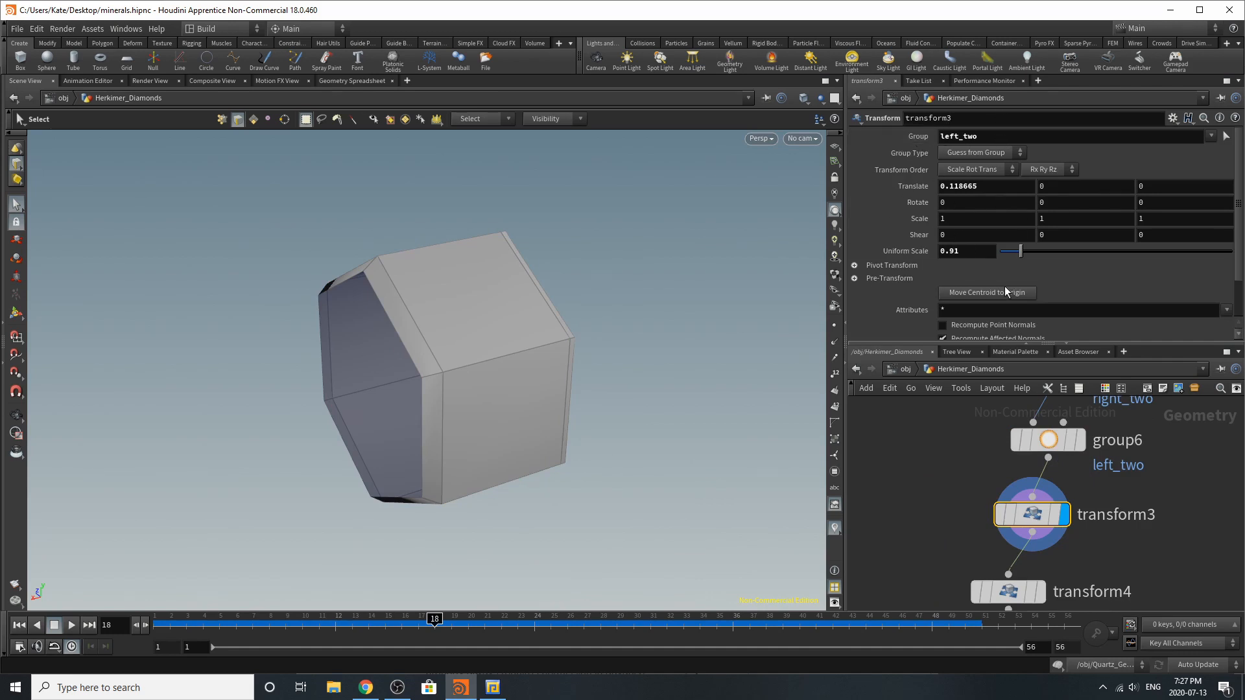
# Display and select transform4, and inspect the translated and scaled right_two edges on the other side of the tube
pyautogui.scroll(-6, 982, 464)
pyautogui.scroll(4, 1012, 509)
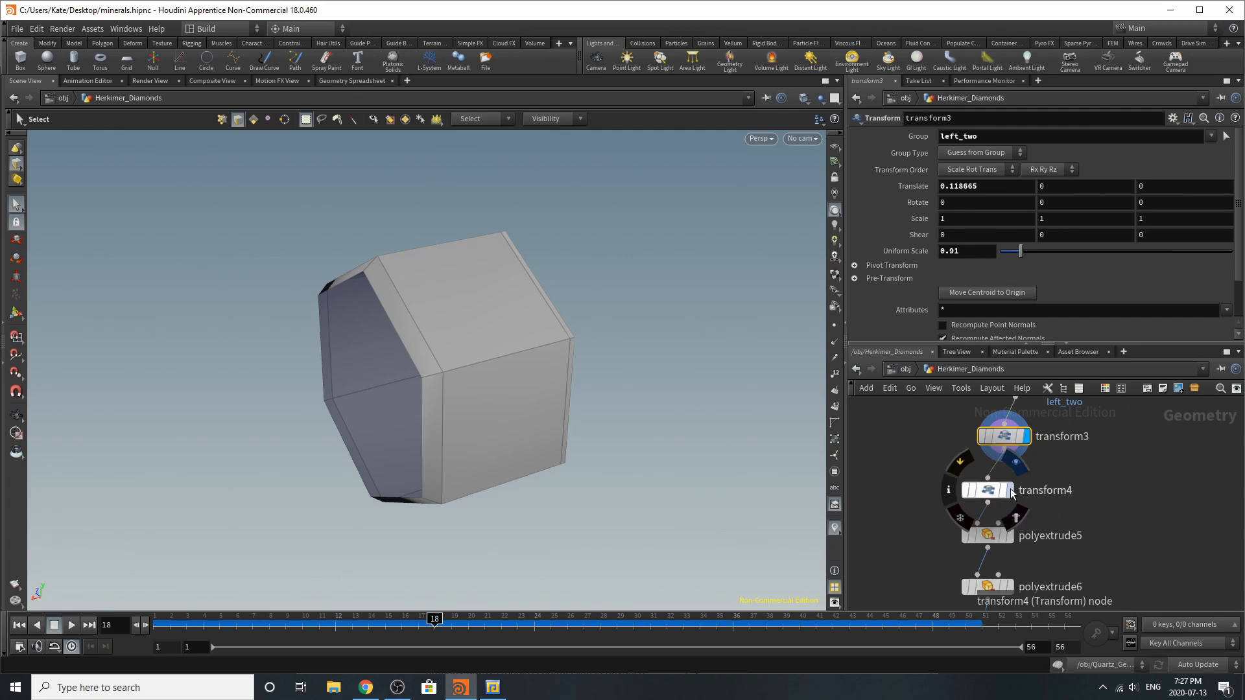
pyautogui.click(995, 491)
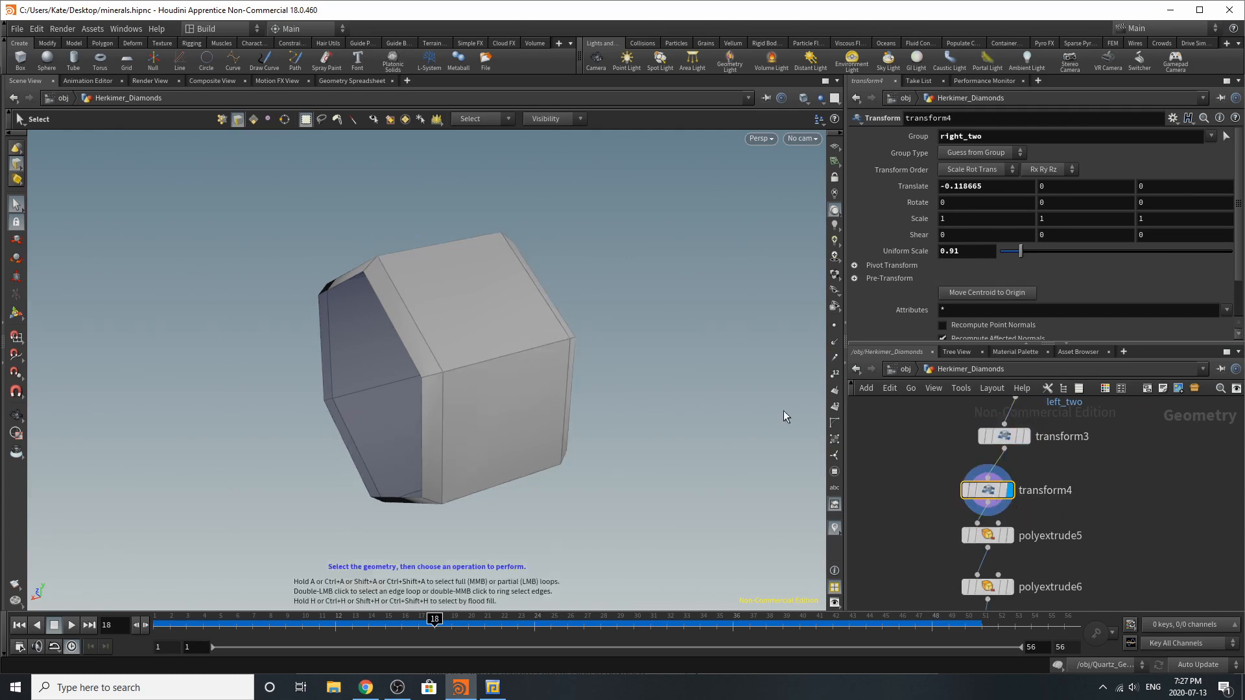
pyautogui.press('Escape')
pyautogui.moveTo(725, 383); pyautogui.dragTo(479, 350)
pyautogui.press('s')
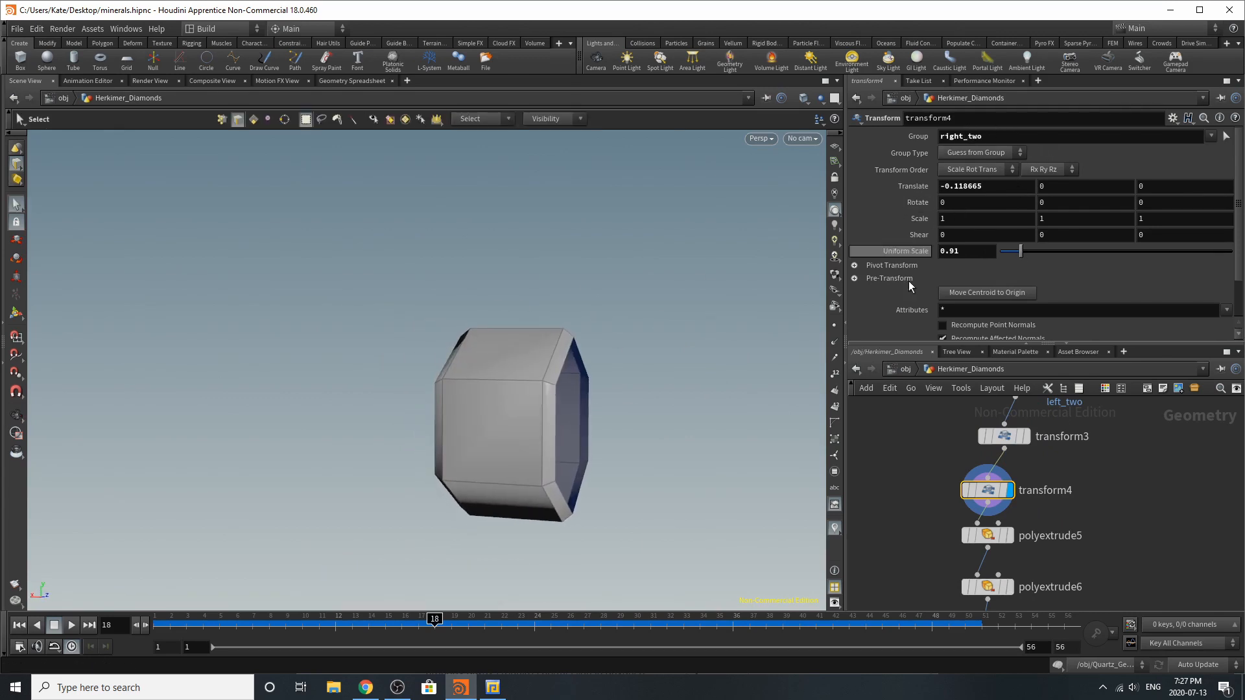
# Display and select polyextrude5, and examine the extruded end along with its left_two group, distance and side group output settings
pyautogui.scroll(-3, 1036, 475)
pyautogui.scroll(3, 1020, 502)
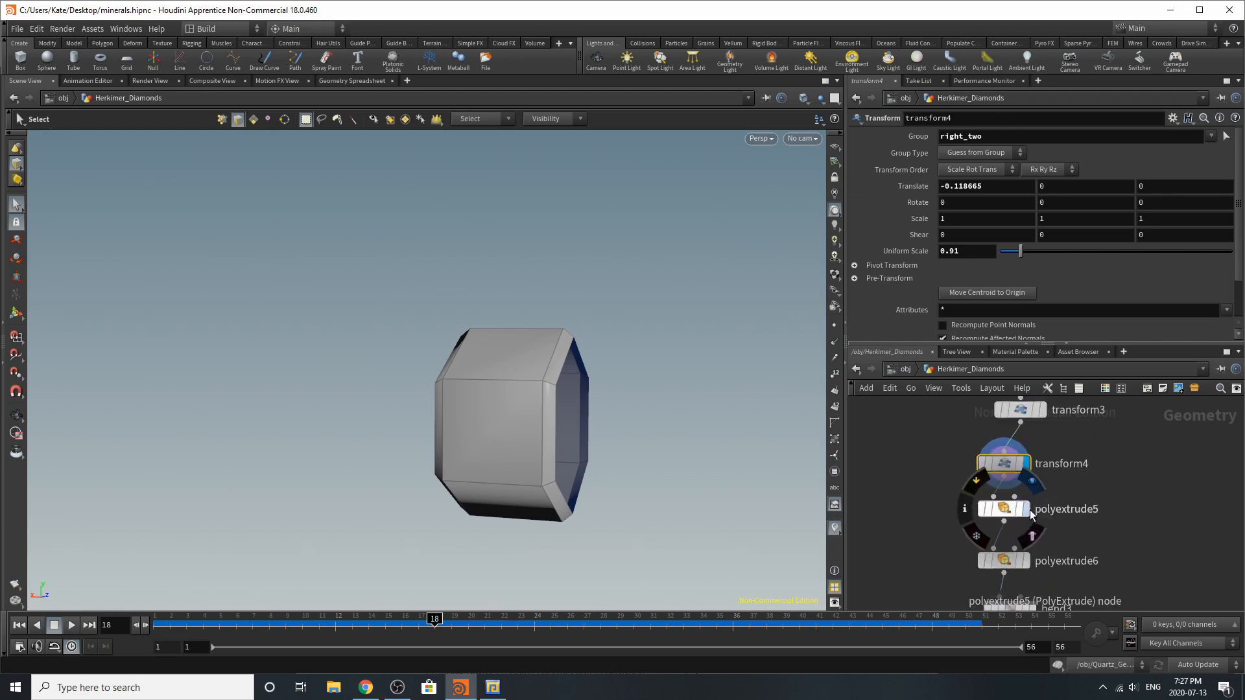
pyautogui.click(1032, 514)
pyautogui.click(1009, 509)
pyautogui.press('Escape')
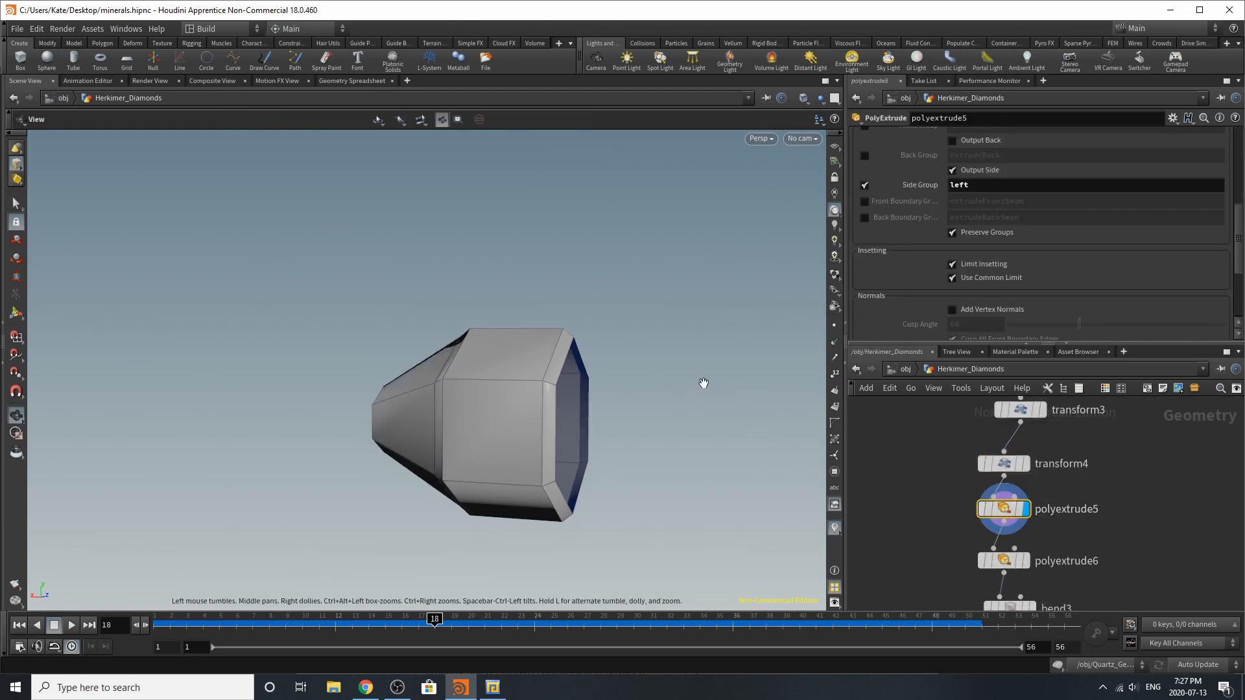
pyautogui.moveTo(704, 383); pyautogui.dragTo(820, 381)
pyautogui.press('s')
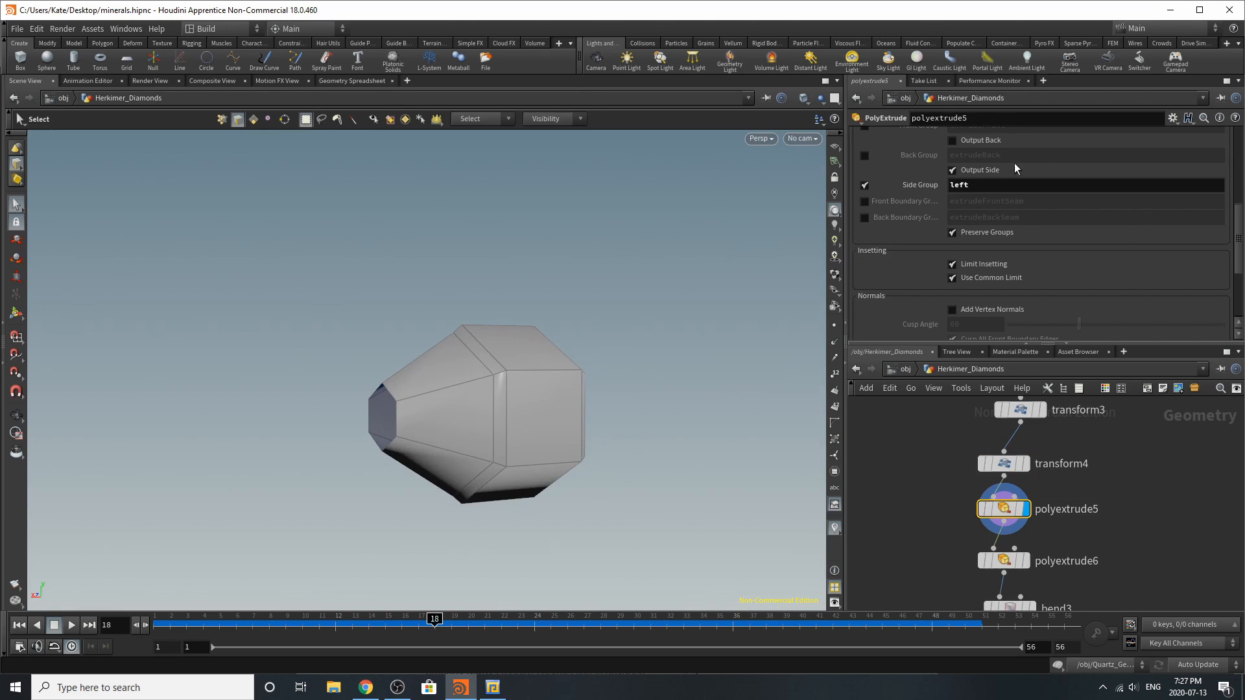
pyautogui.scroll(10, 998, 254)
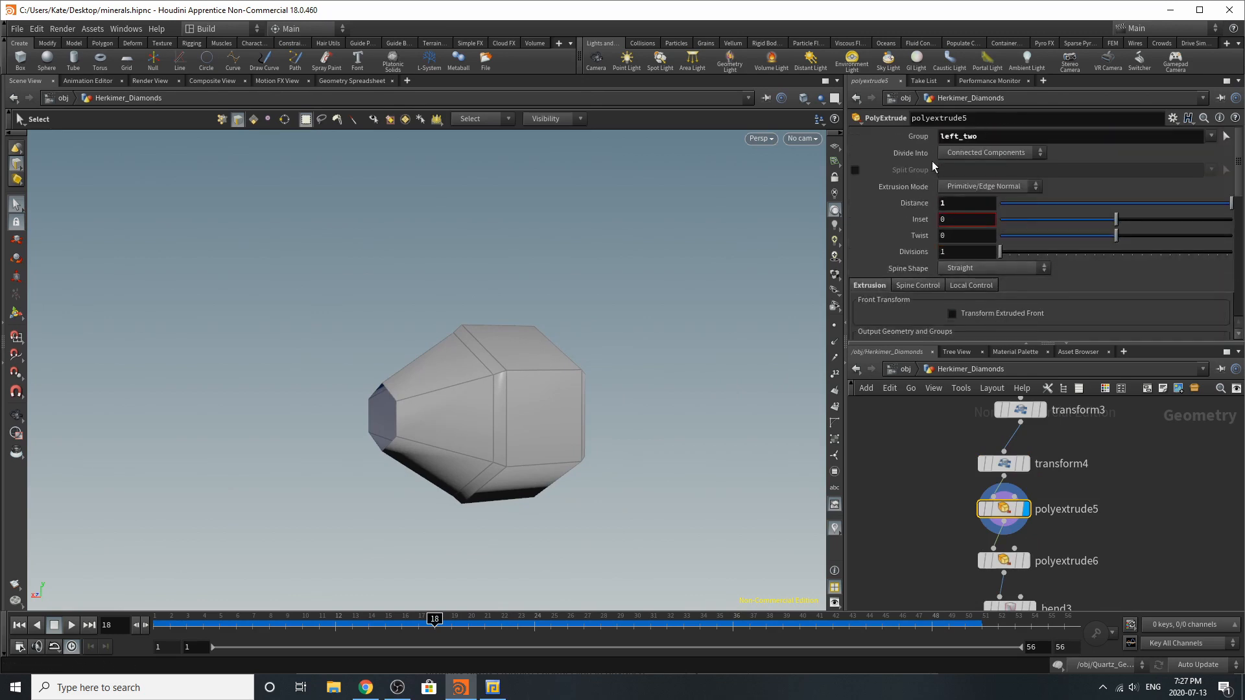
pyautogui.scroll(-5, 1032, 260)
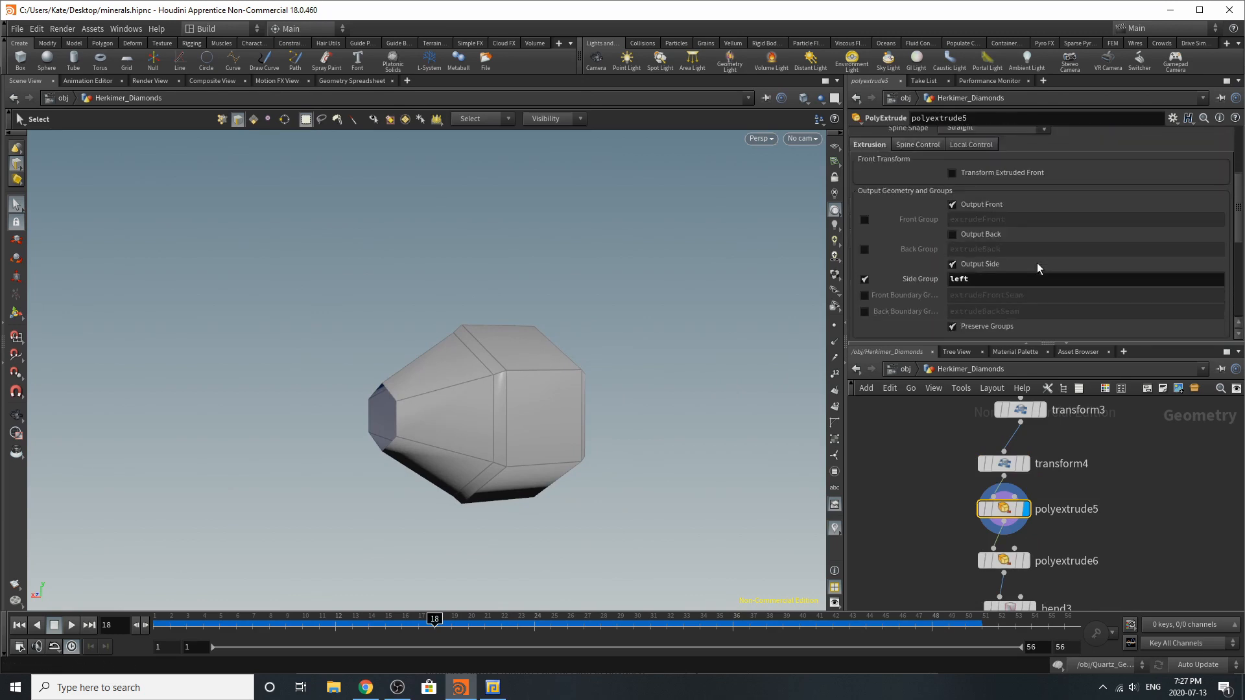
pyautogui.scroll(-3, 1036, 263)
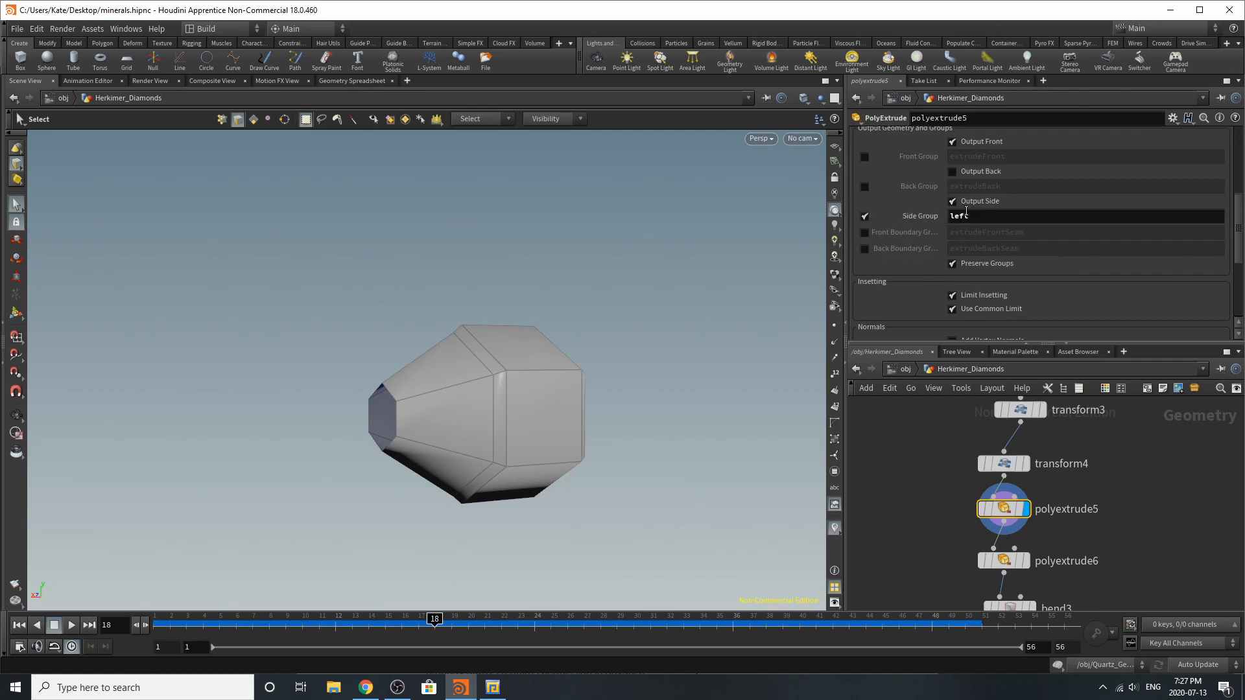
# Revert polyextrude5's side group name to its default, and undo that change
pyautogui.rightClick(1001, 216)
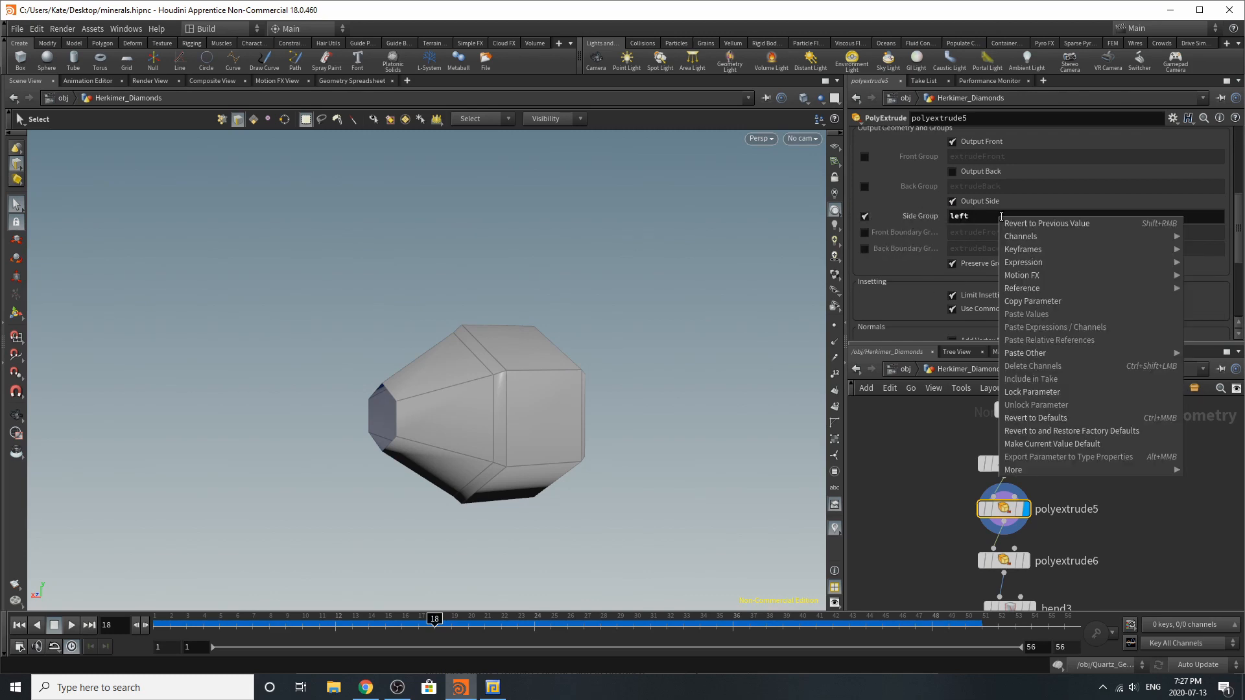
pyautogui.click(1056, 418)
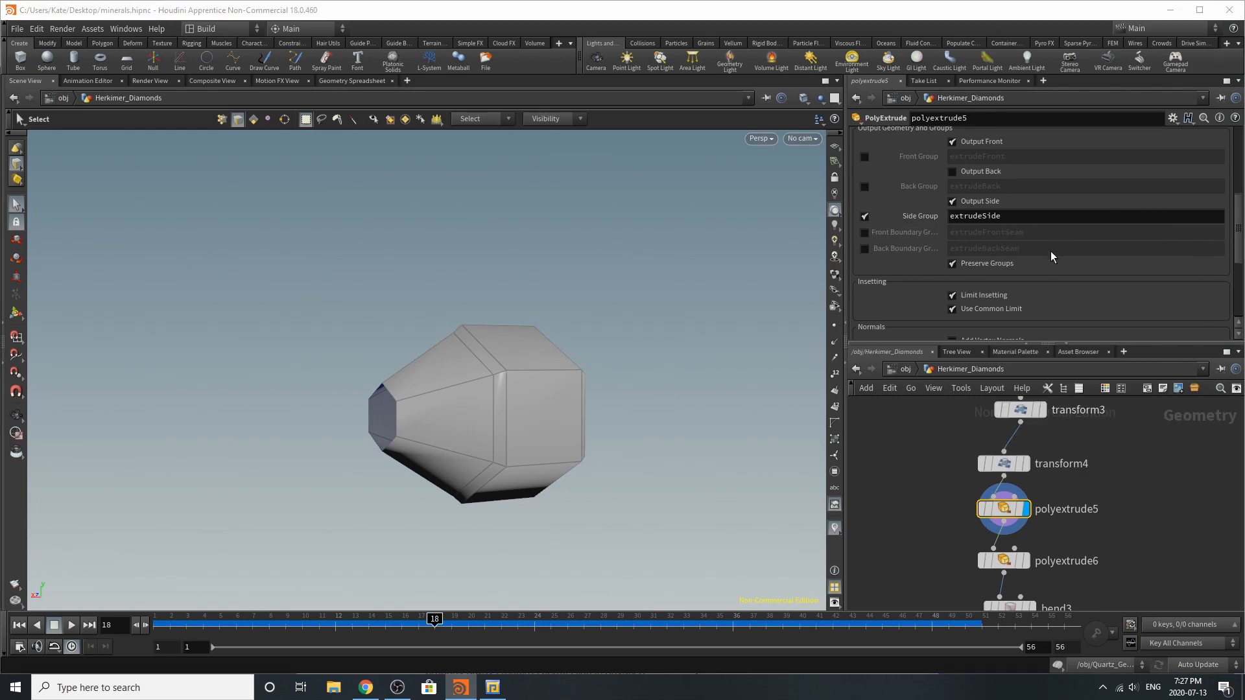
pyautogui.hotkey('ctrl', 'z')
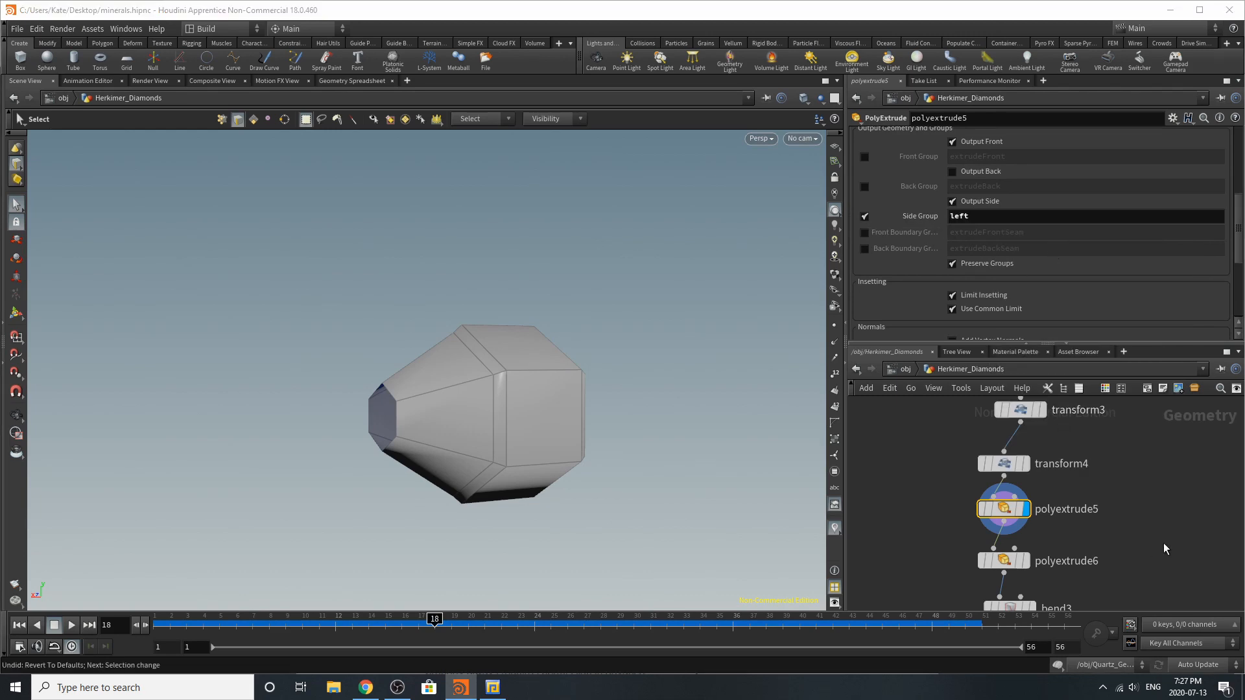
# Display and select polyextrude6, and examine the extruded end along with its right_two group, distance and side group output settings
pyautogui.click(1024, 560)
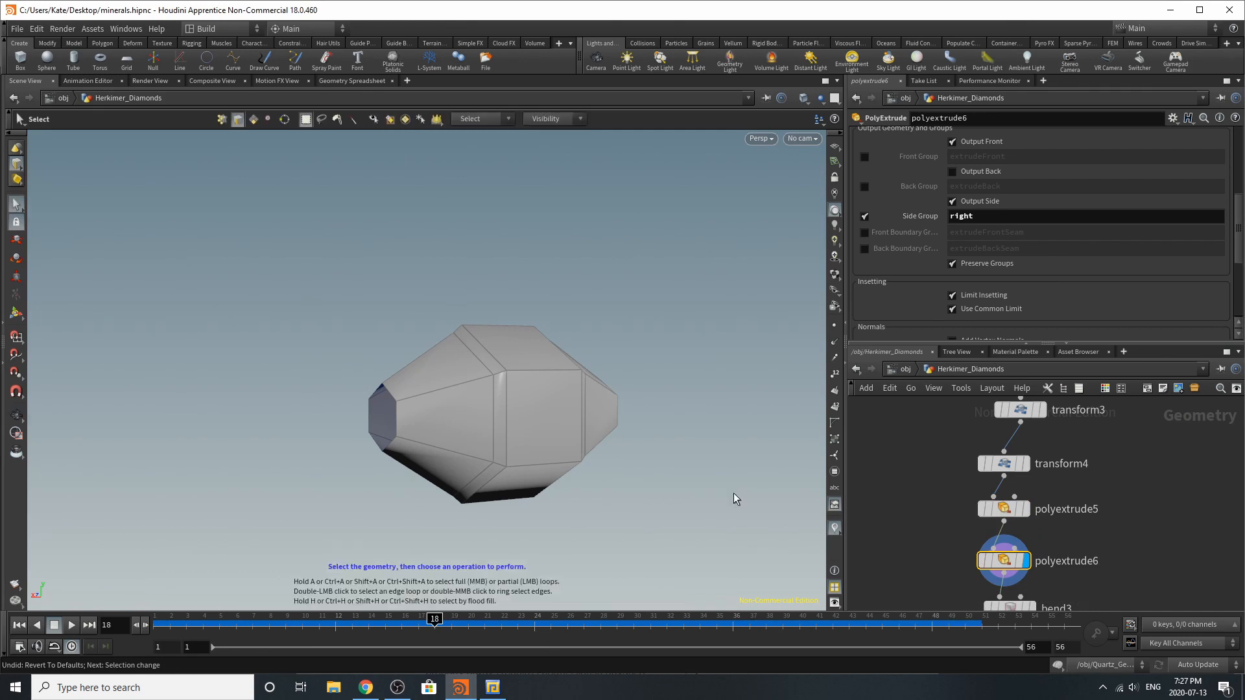
pyautogui.press('Escape')
pyautogui.moveTo(642, 448)
pyautogui.mouseDown()
pyautogui.moveTo(605, 450)
pyautogui.moveTo(650, 464)
pyautogui.moveTo(603, 466)
pyautogui.moveTo(649, 467)
pyautogui.mouseUp()
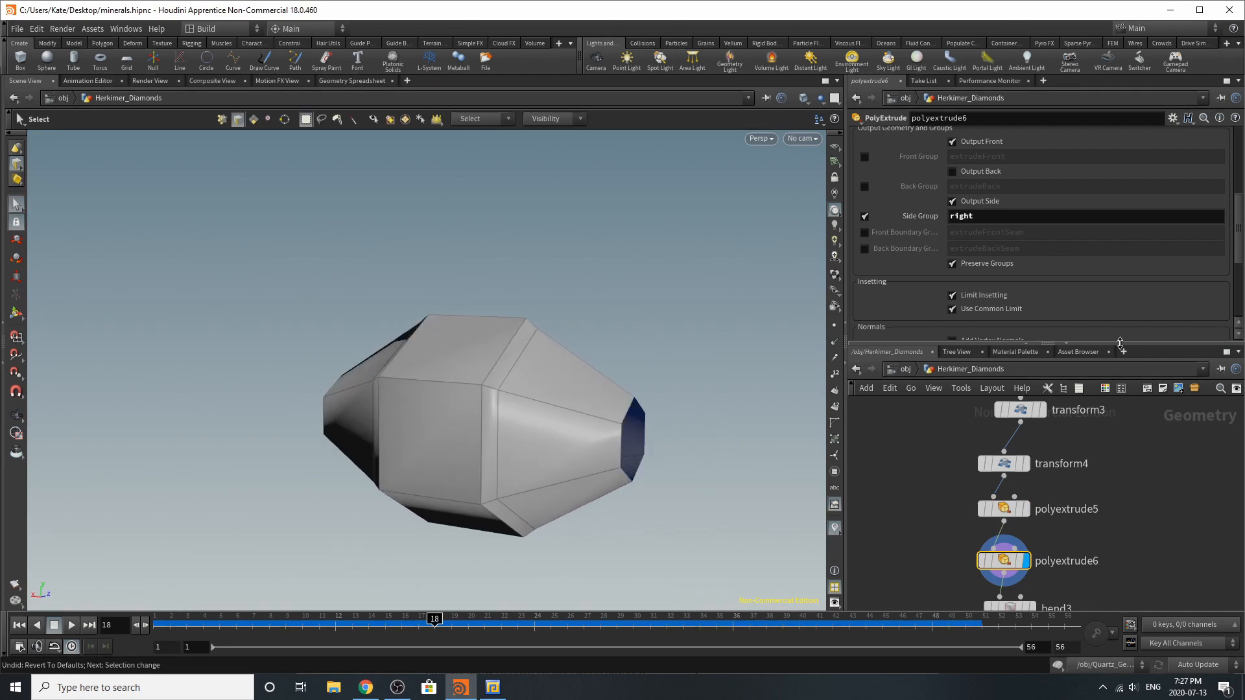
pyautogui.scroll(2, 1002, 189)
pyautogui.scroll(3, 1002, 189)
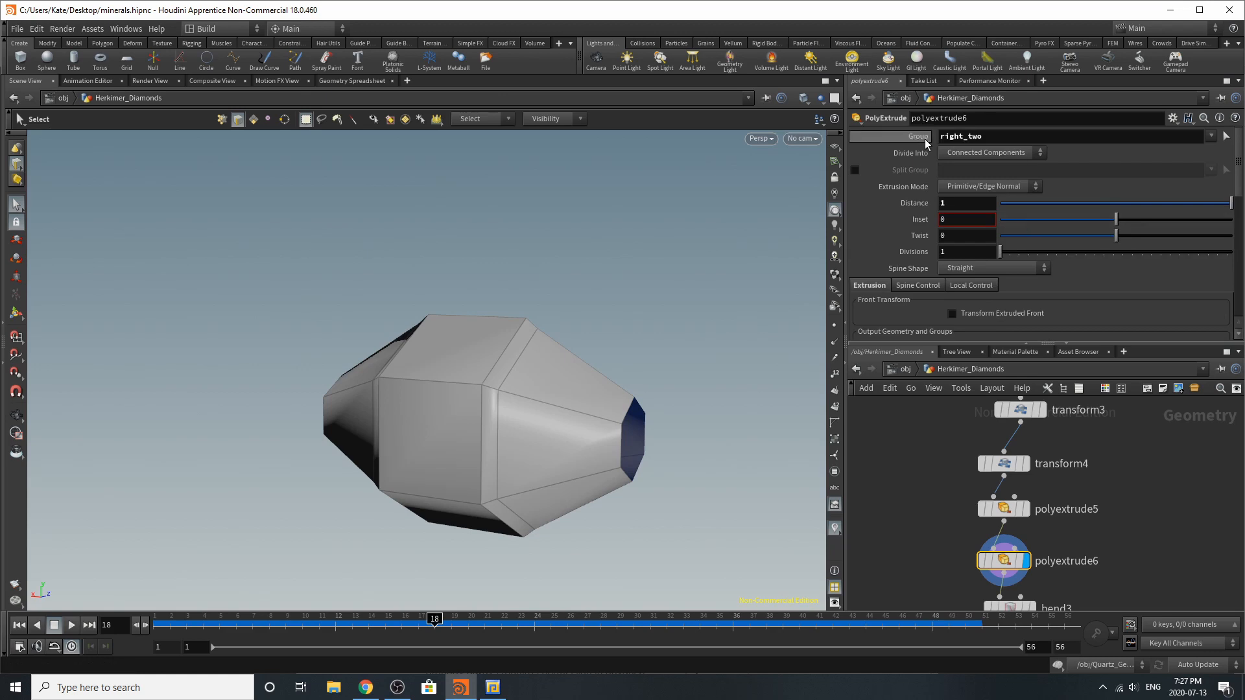
pyautogui.scroll(-5, 1037, 259)
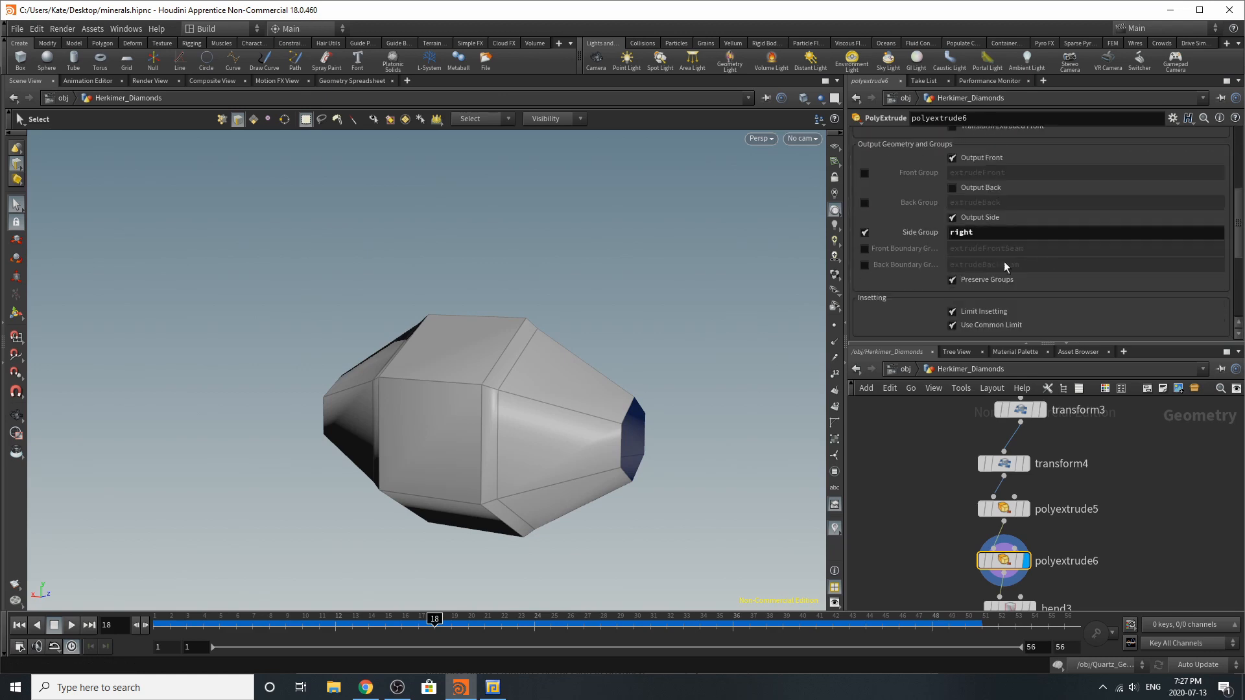
# Display and select bend3, and examine its right group, taper, squish and capture settings that shape the crystal's point
pyautogui.scroll(-4, 1130, 551)
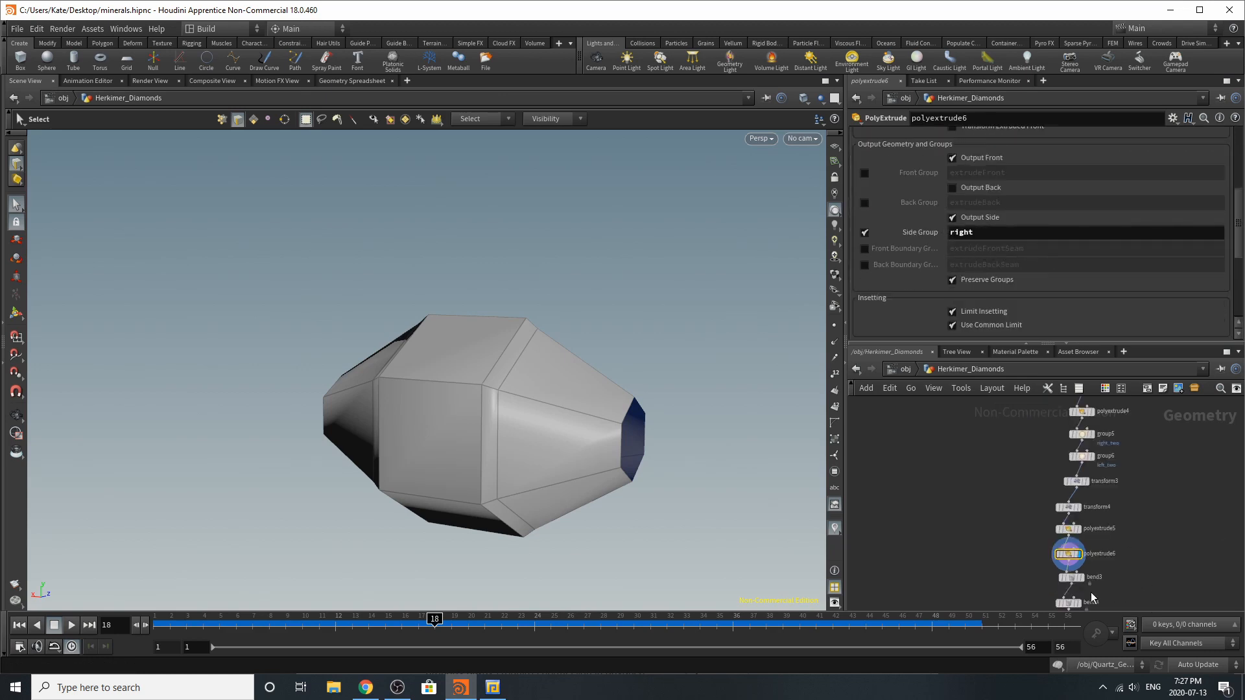
pyautogui.scroll(5, 1090, 593)
pyautogui.click(1070, 556)
pyautogui.click(1038, 561)
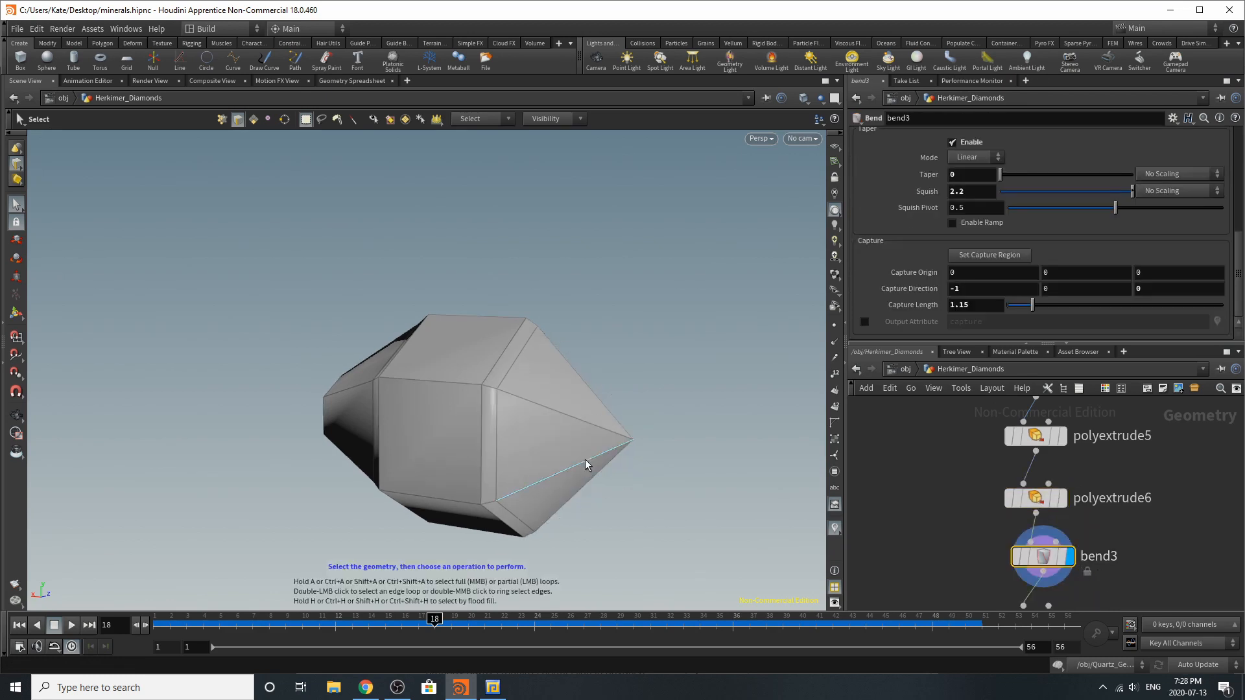
pyautogui.scroll(-3, 890, 329)
pyautogui.scroll(1, 890, 329)
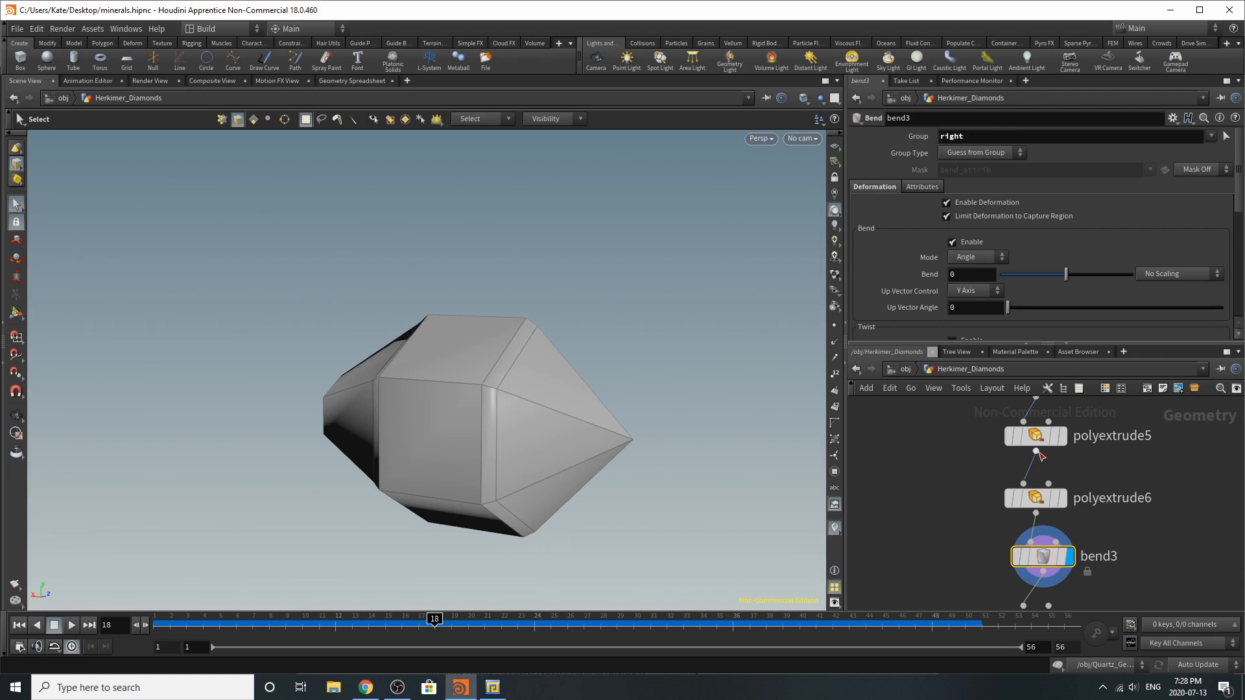
# Display and select bend4 to examine its left group and the opposite point of the crystal
pyautogui.scroll(-3, 1039, 456)
pyautogui.scroll(3, 1059, 508)
pyautogui.click(1053, 500)
pyautogui.click(1026, 502)
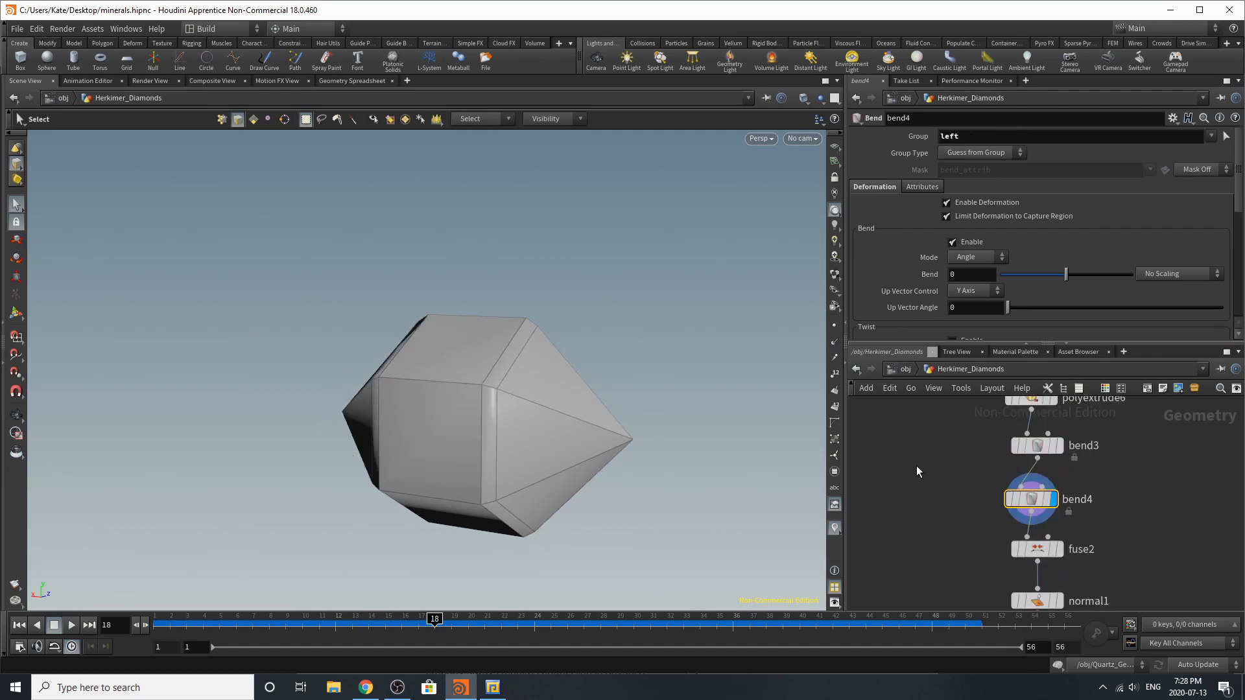
# Examine the crystal's other point and bend4's taper, squish and capture settings
pyautogui.keyDown('alt'); pyautogui.moveTo(445, 428); pyautogui.dragTo(675, 427); pyautogui.keyUp('alt')
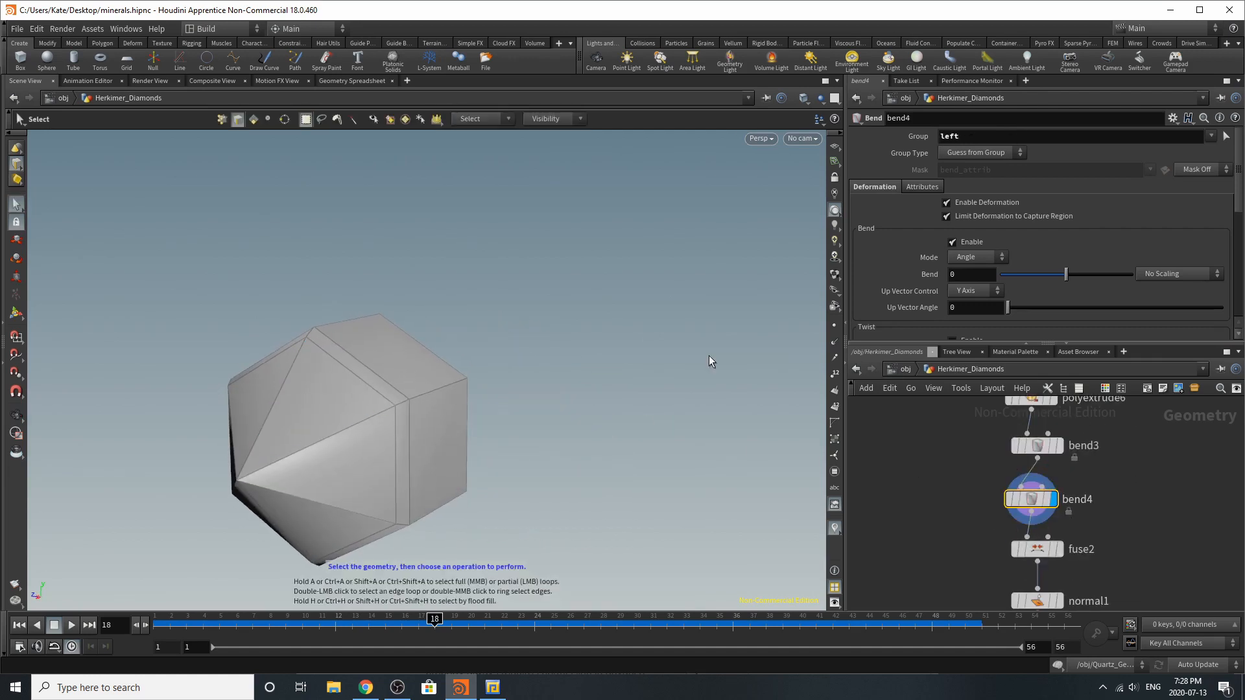
pyautogui.scroll(-4, 1046, 289)
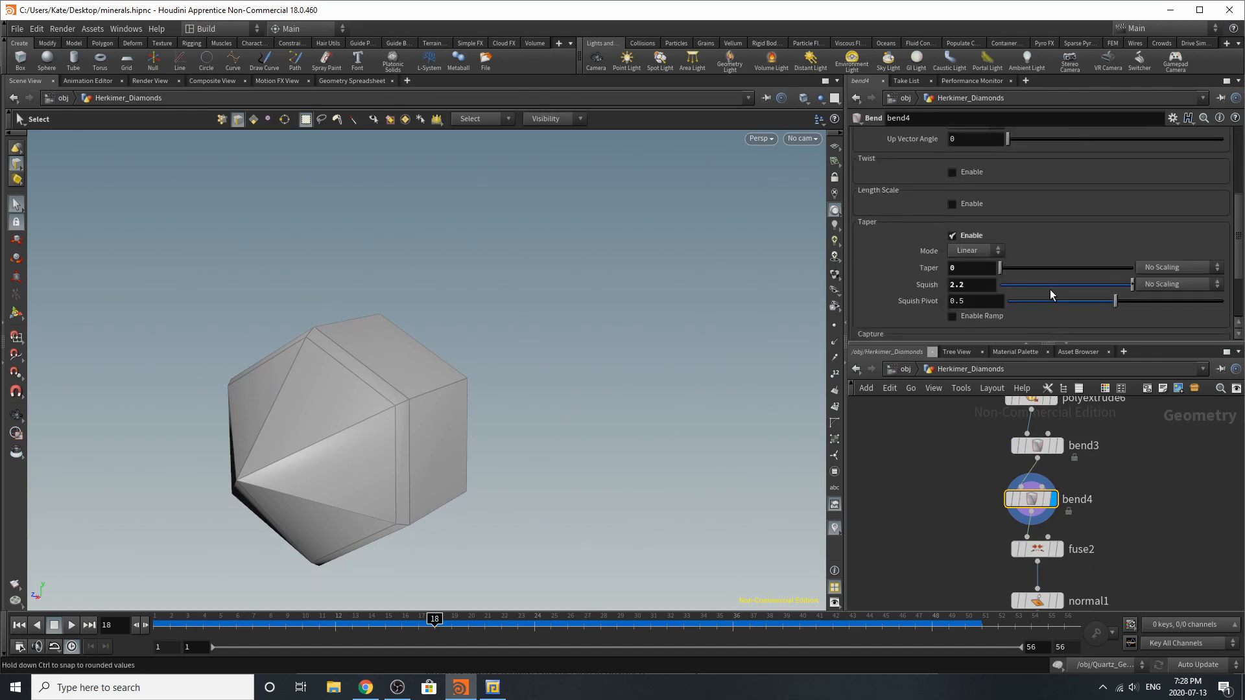
pyautogui.scroll(-2, 1049, 293)
pyautogui.scroll(-1, 983, 249)
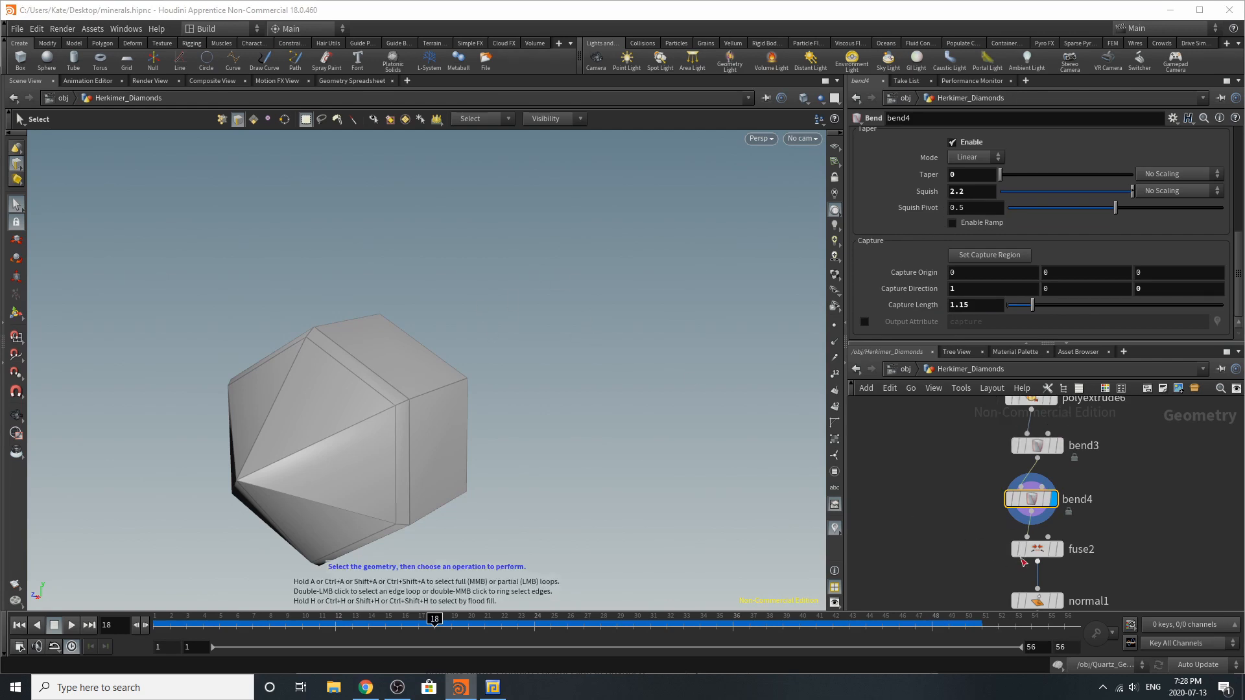
# Display and select fuse2, turn on point display, and inspect the points at the crystal's tip up close
pyautogui.click(1059, 549)
pyautogui.click(1039, 549)
pyautogui.keyDown('alt'); pyautogui.moveTo(545, 439); pyautogui.dragTo(417, 436); pyautogui.keyUp('alt')
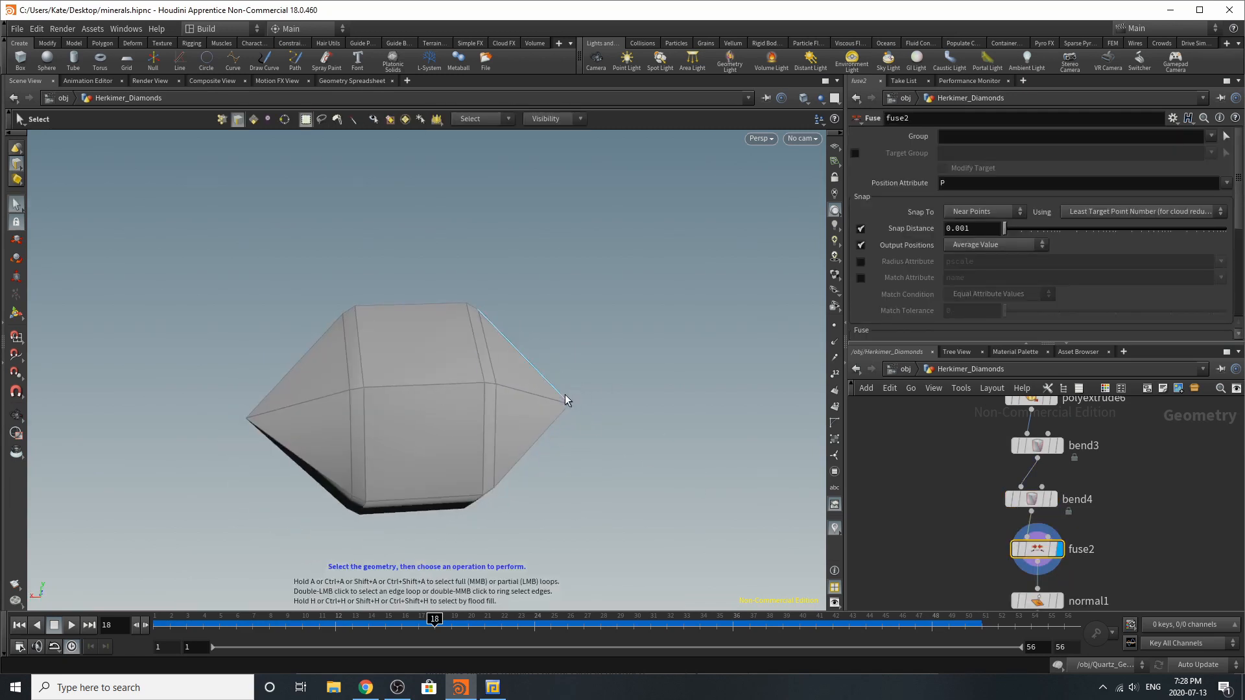
pyautogui.click(834, 325)
pyautogui.moveTo(1026, 554)
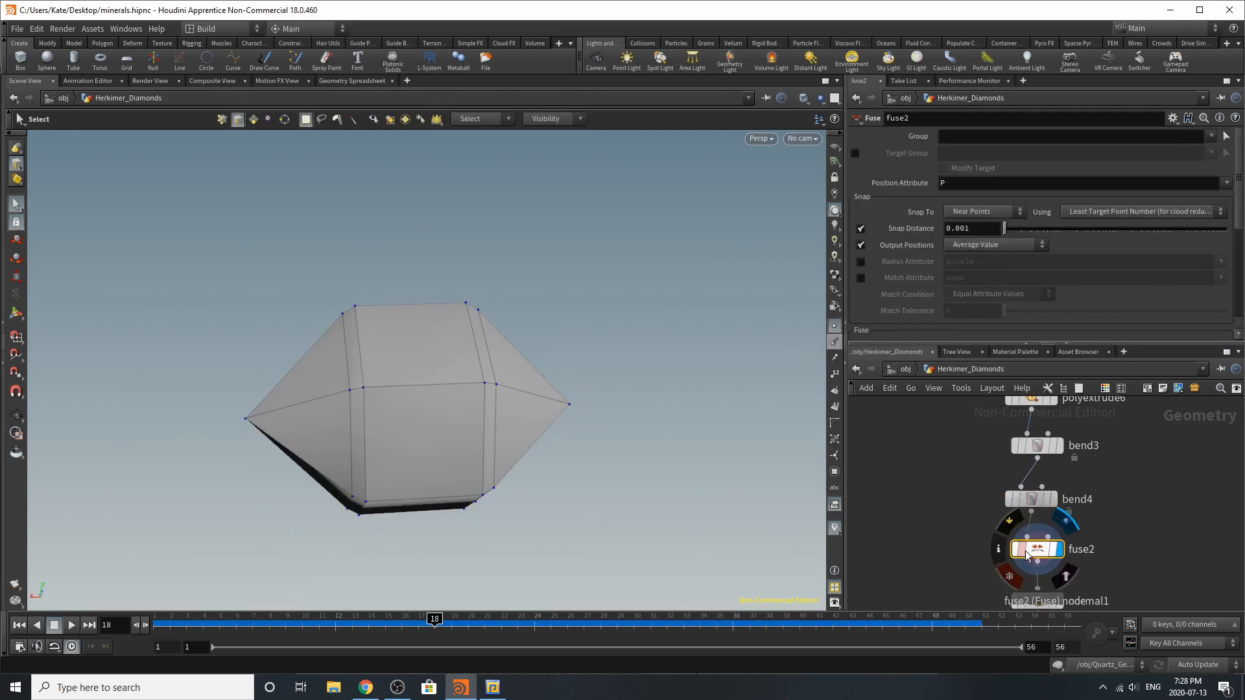
pyautogui.keyDown('alt'); pyautogui.moveTo(575, 428); pyautogui.dragTo(582, 450); pyautogui.keyUp('alt')
pyautogui.keyDown('alt'); pyautogui.moveTo(712, 439); pyautogui.dragTo(786, 386, button='right'); pyautogui.keyUp('alt')
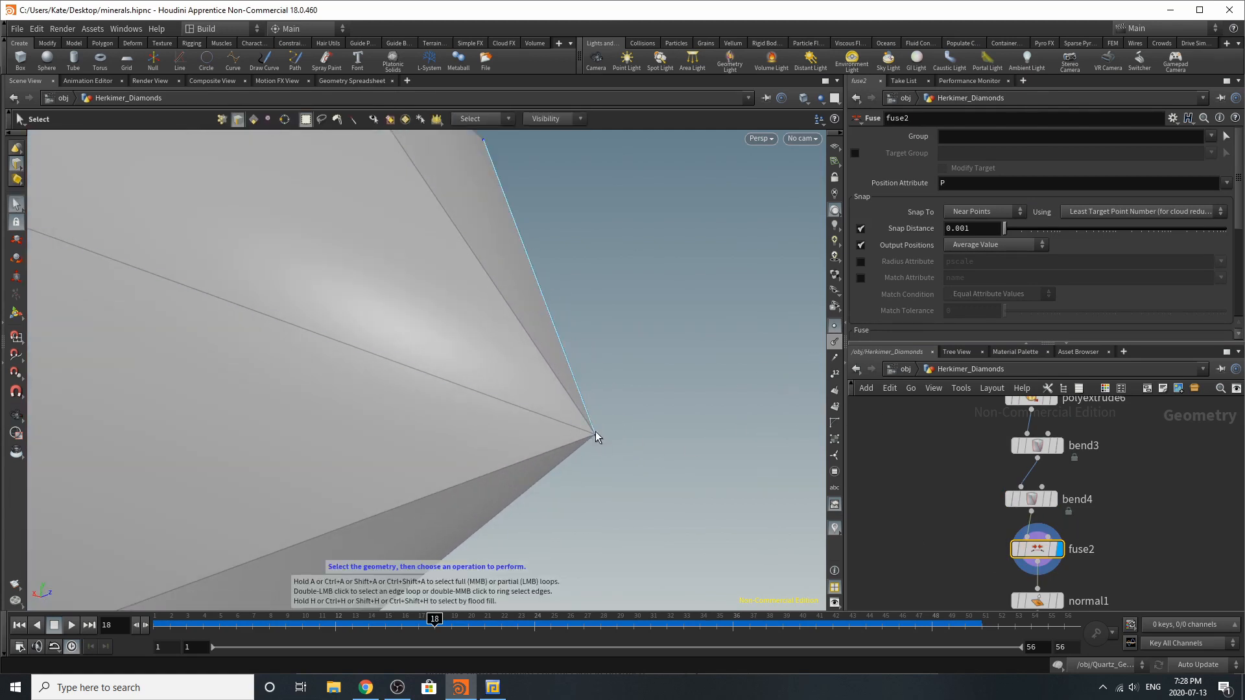
# Display and select bend4 again and inspect the crystal's tips before the fuse from several angles
pyautogui.click(1053, 500)
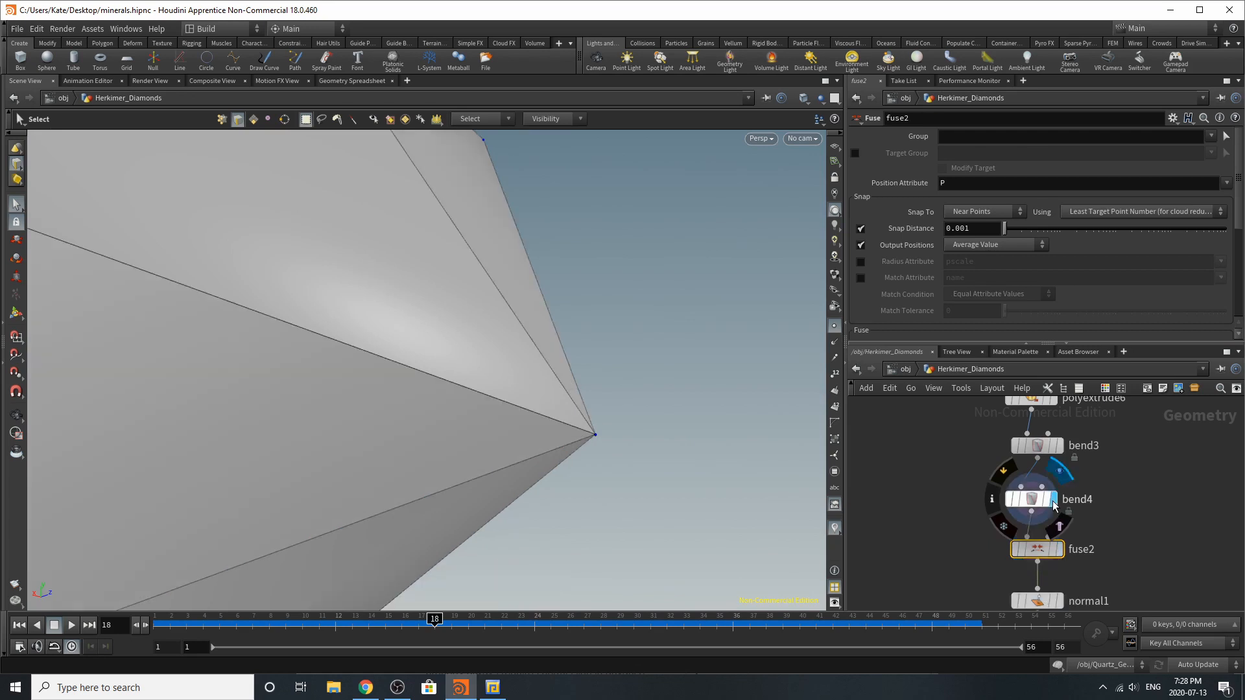
pyautogui.click(1030, 500)
pyautogui.keyDown('alt'); pyautogui.moveTo(652, 439); pyautogui.dragTo(1021, 435); pyautogui.keyUp('alt')
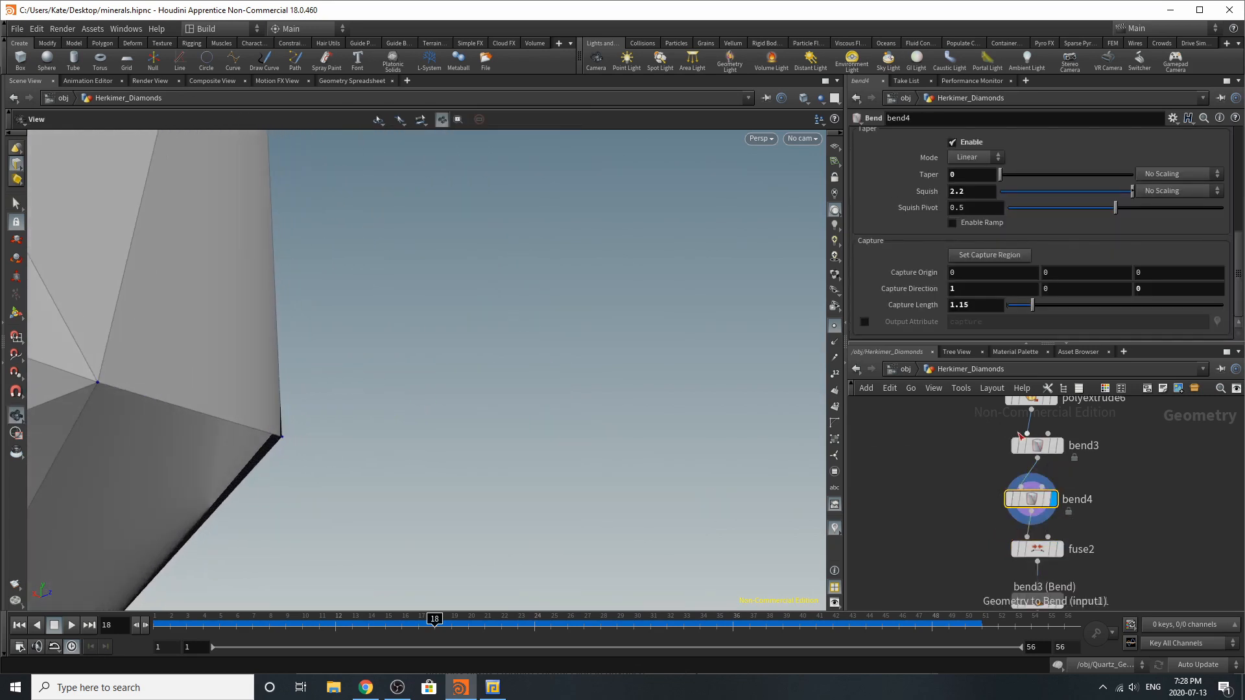
pyautogui.moveTo(222, 389); pyautogui.dragTo(161, 384)
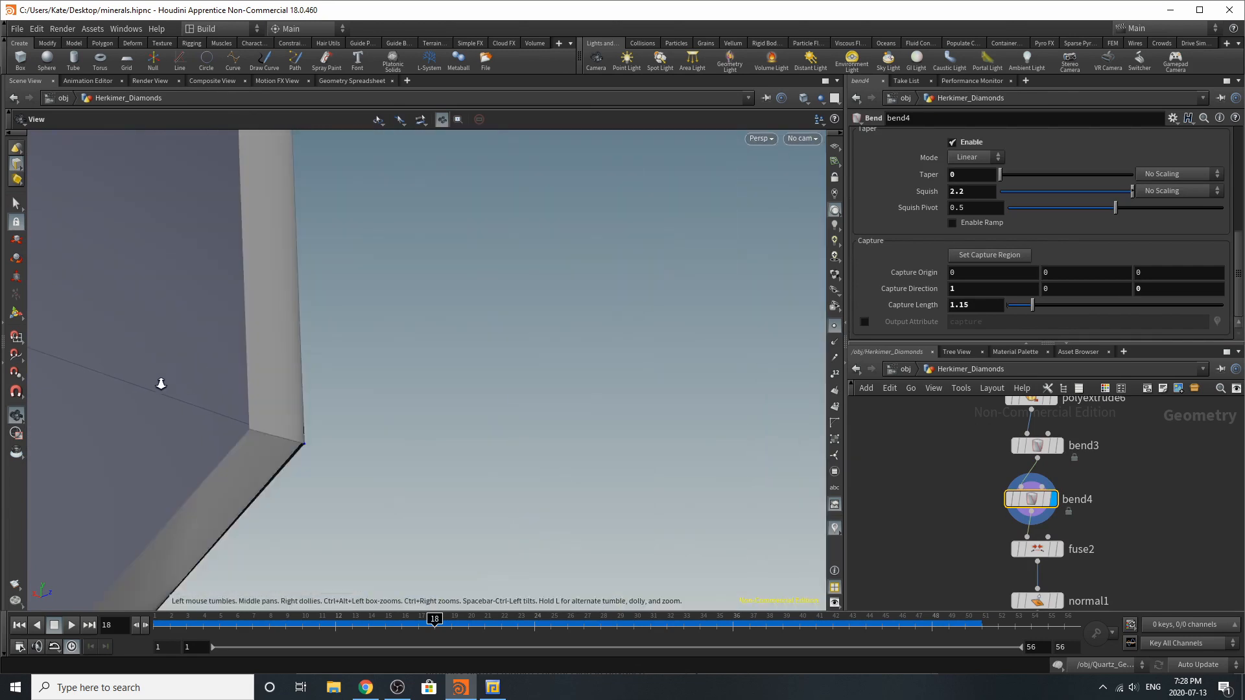
pyautogui.scroll(-10, 161, 384)
pyautogui.moveTo(416, 400); pyautogui.dragTo(478, 446, button='middle')
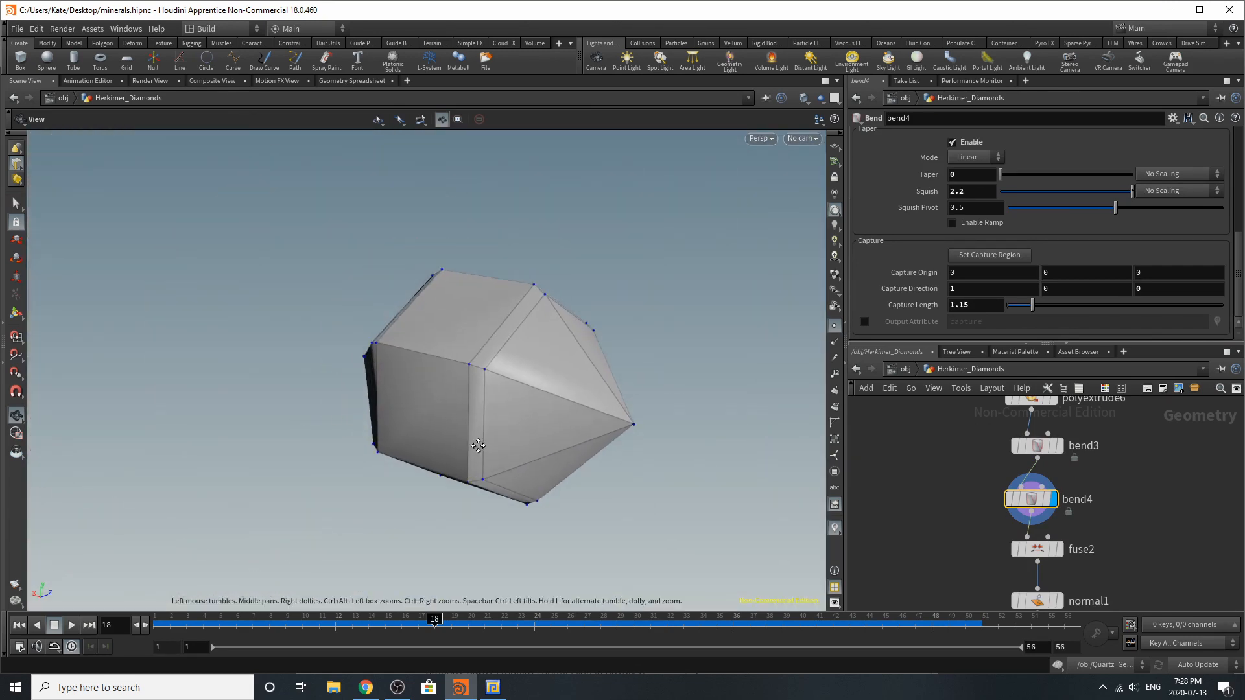
pyautogui.keyDown('alt'); pyautogui.moveTo(478, 446); pyautogui.dragTo(597, 430); pyautogui.keyUp('alt')
# Display and select fuse2 again to compare the fused crystal with the bend4 result
pyautogui.click(1058, 555)
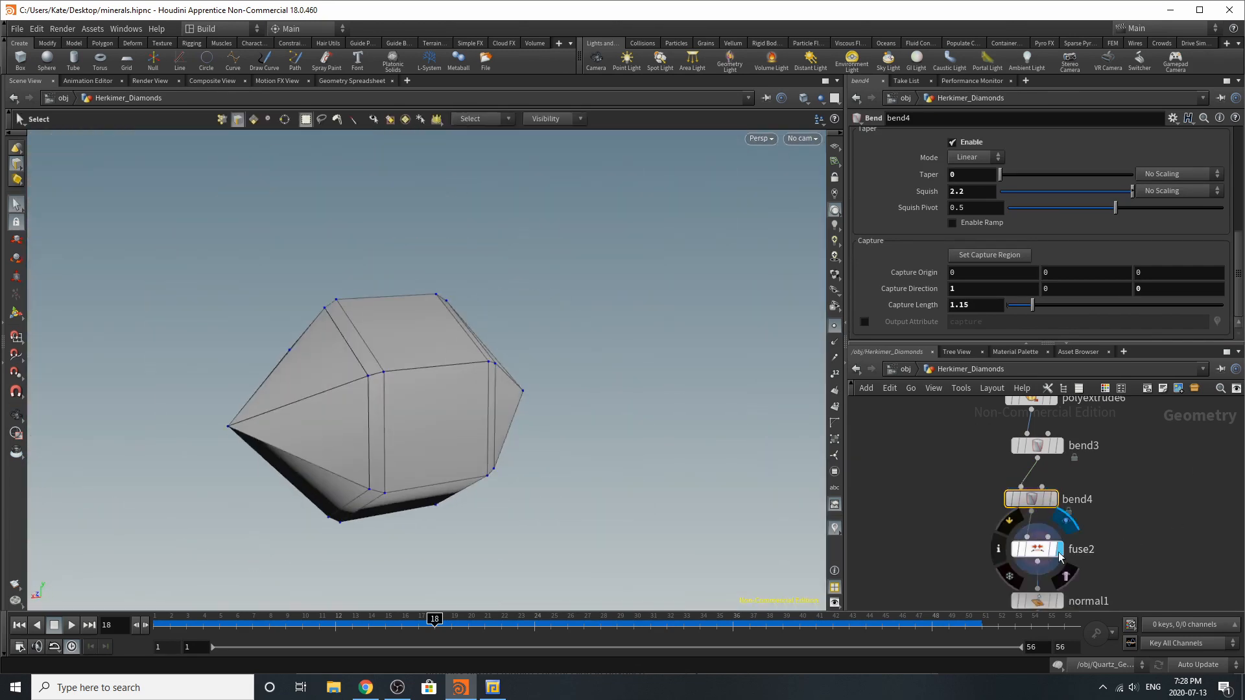
pyautogui.click(1042, 551)
pyautogui.scroll(-5, 1096, 448)
pyautogui.scroll(5, 1085, 516)
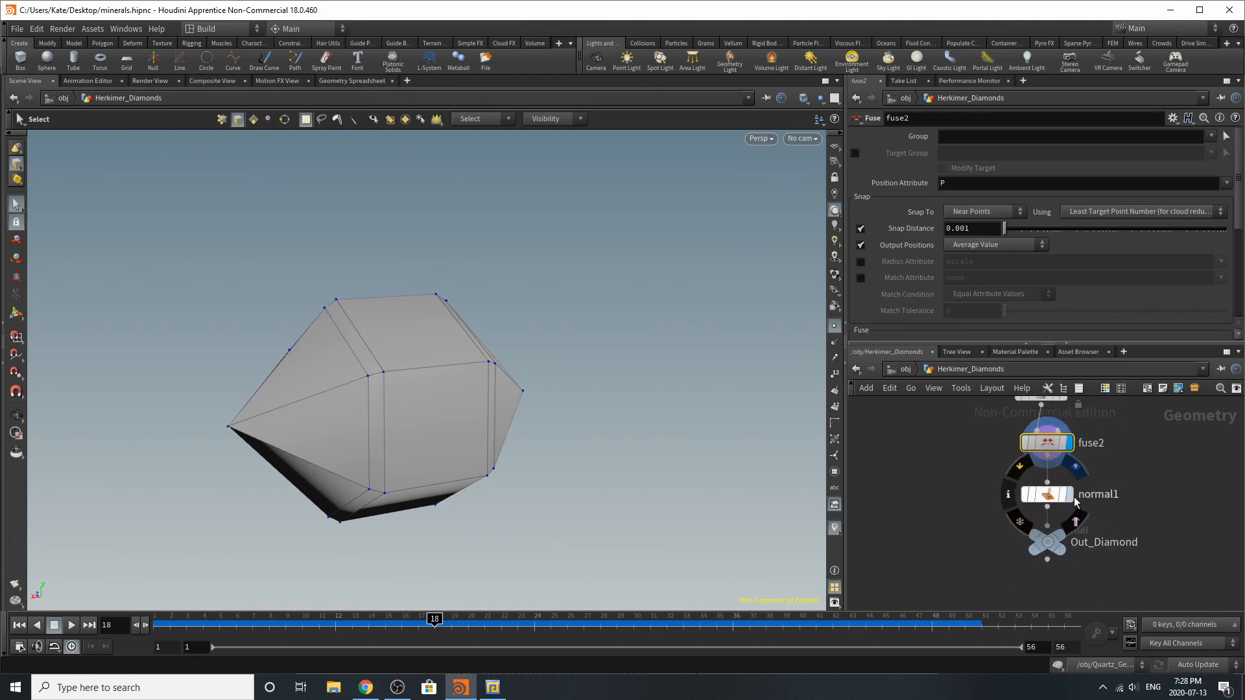
# Display normal1 and then the Out_Diamond null, and examine the finished crystal from several sides
pyautogui.click(1069, 494)
pyautogui.click(1045, 501)
pyautogui.click(1045, 544)
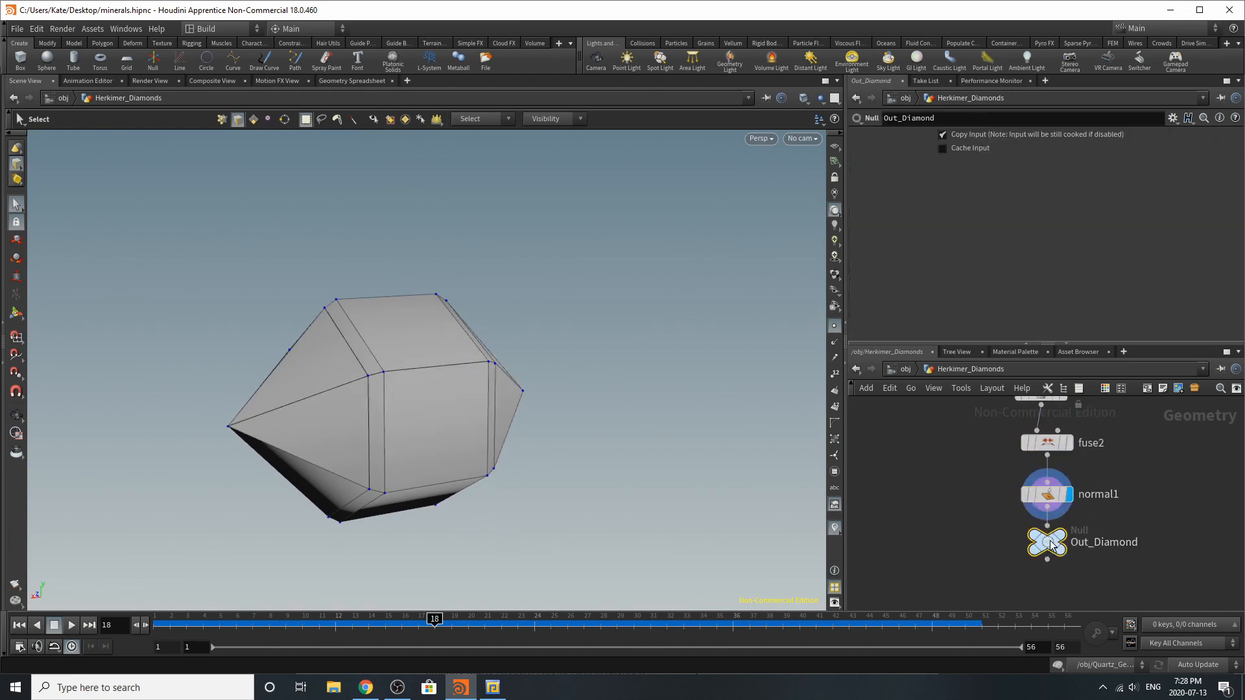
pyautogui.click(1060, 535)
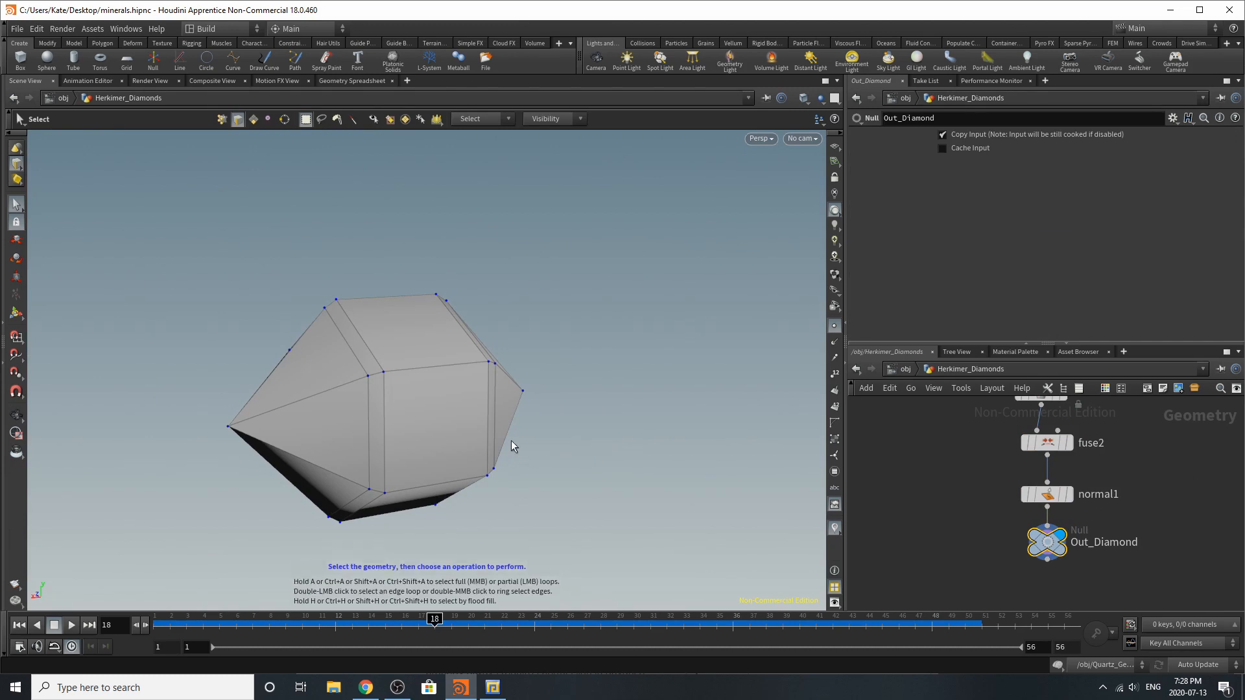
pyautogui.keyDown('alt'); pyautogui.moveTo(511, 443); pyautogui.dragTo(451, 426); pyautogui.keyUp('alt')
pyautogui.keyDown('alt'); pyautogui.moveTo(451, 425); pyautogui.dragTo(589, 401, button='right'); pyautogui.keyUp('alt')
pyautogui.keyDown('alt'); pyautogui.moveTo(387, 358); pyautogui.dragTo(443, 346); pyautogui.keyUp('alt')
# Return to the object level and look through Herkimer_Diamonds_Cam
pyautogui.click(906, 368)
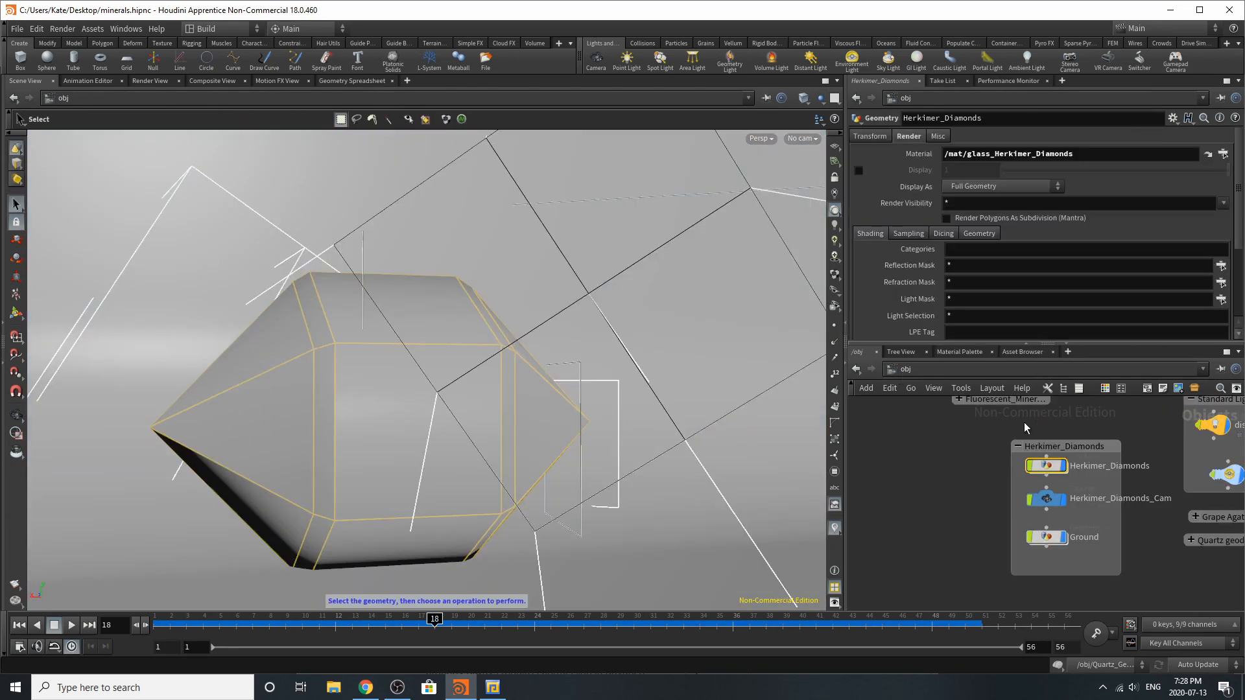
pyautogui.click(802, 138)
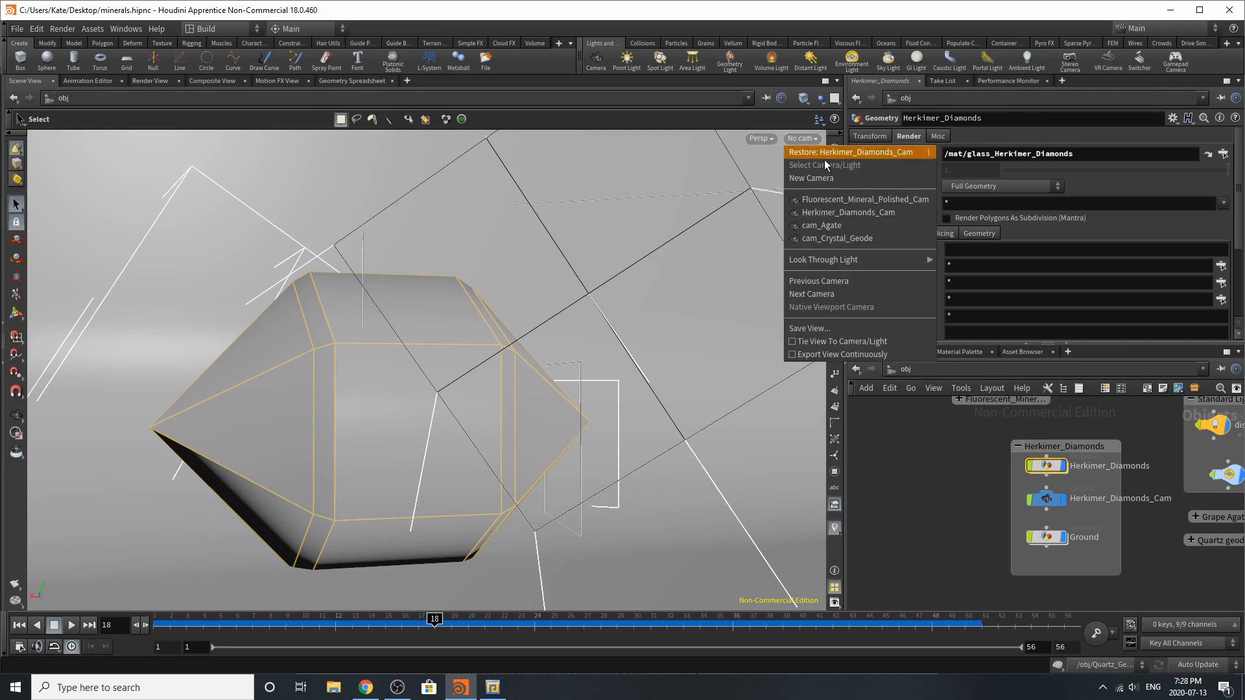
pyautogui.click(840, 213)
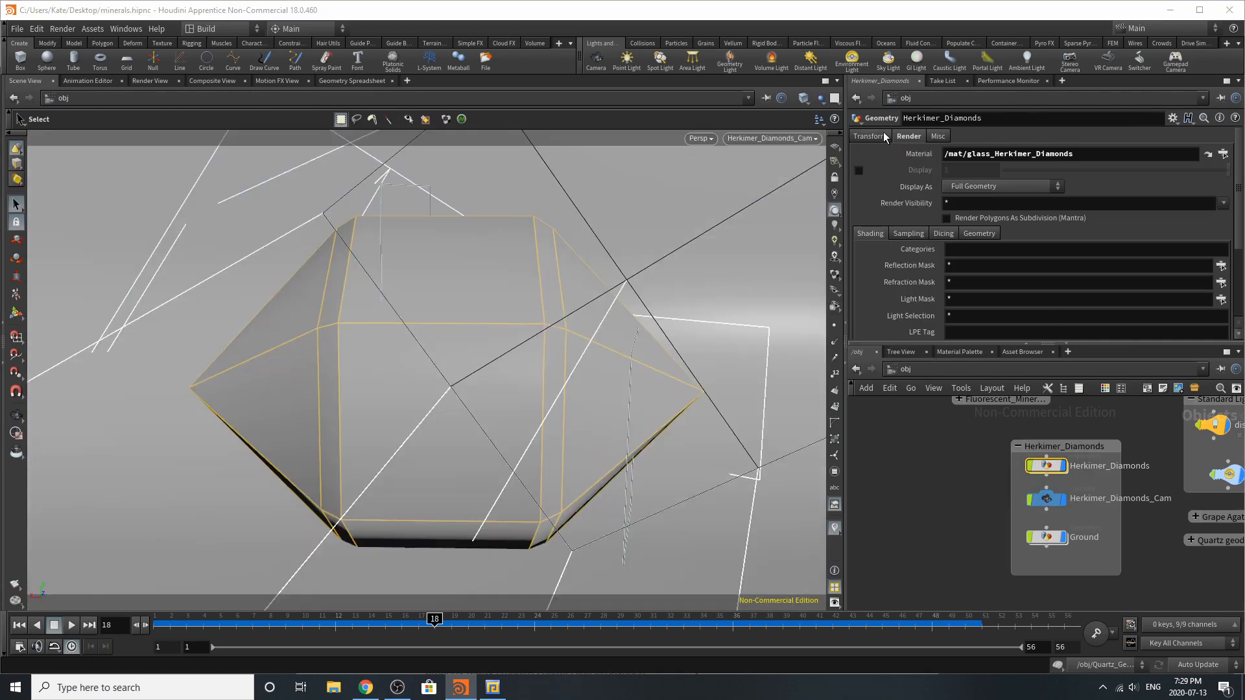
# Select the Ground object and examine its cloth_Ground material's base color, roughness, reflection and sheen settings
pyautogui.click(1038, 539)
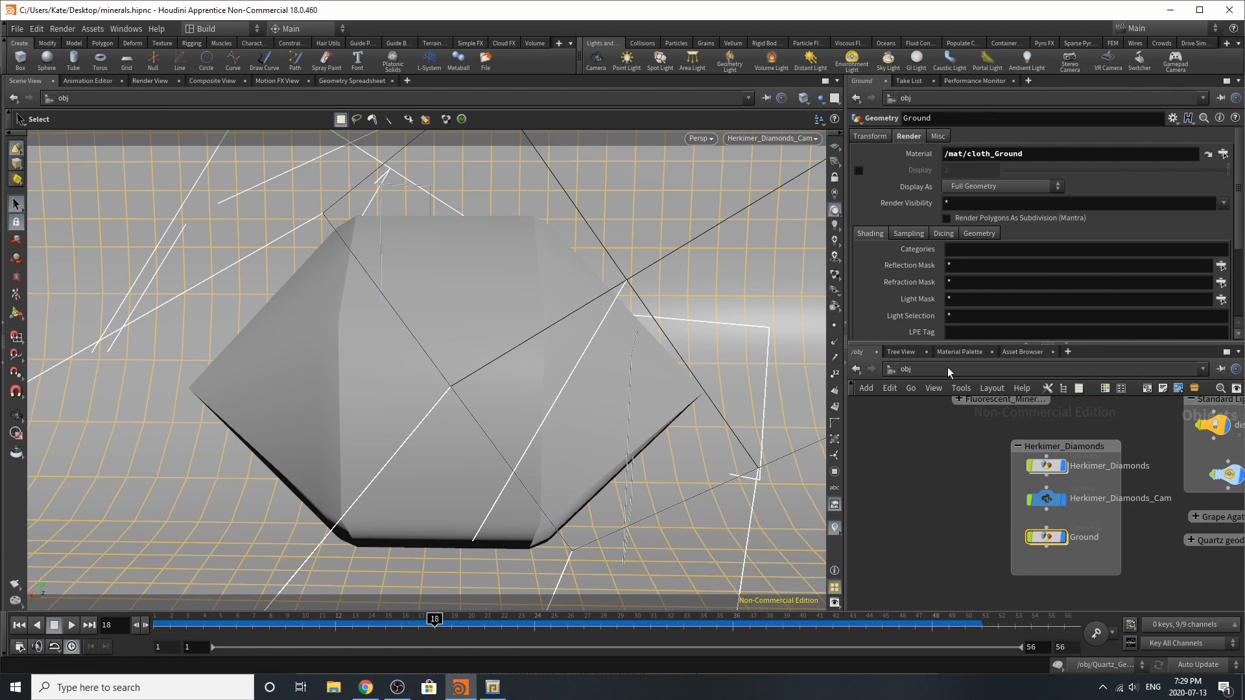
pyautogui.click(987, 357)
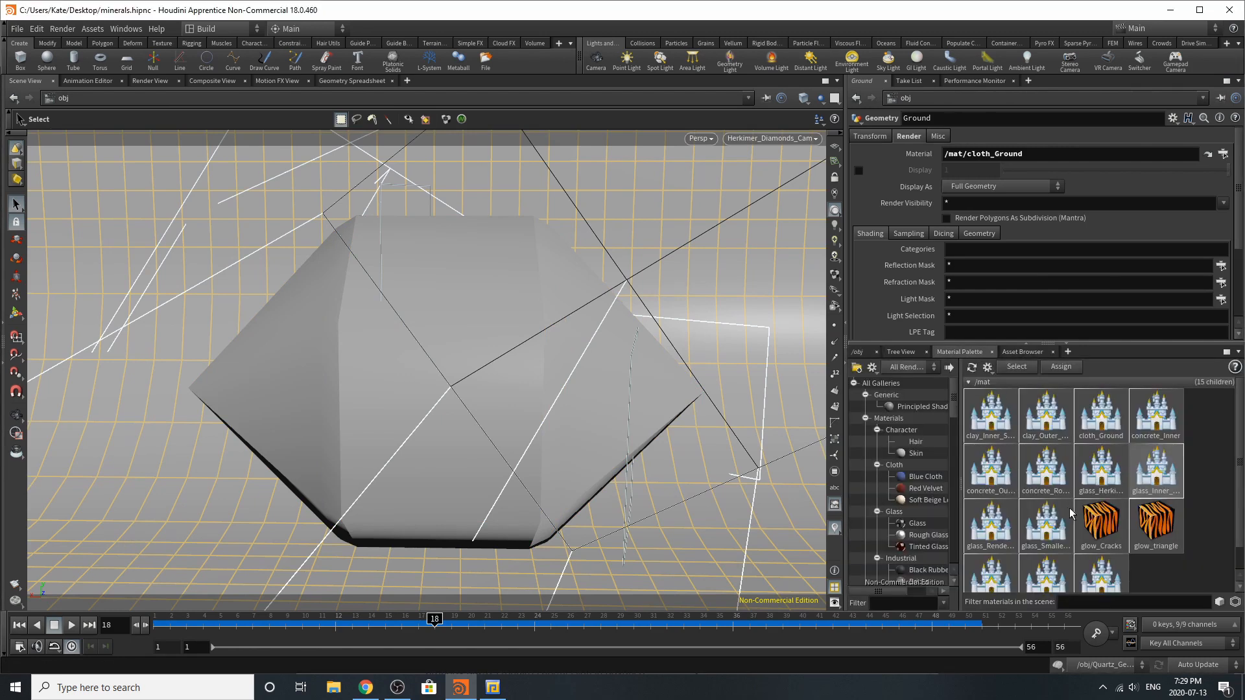
pyautogui.click(1101, 412)
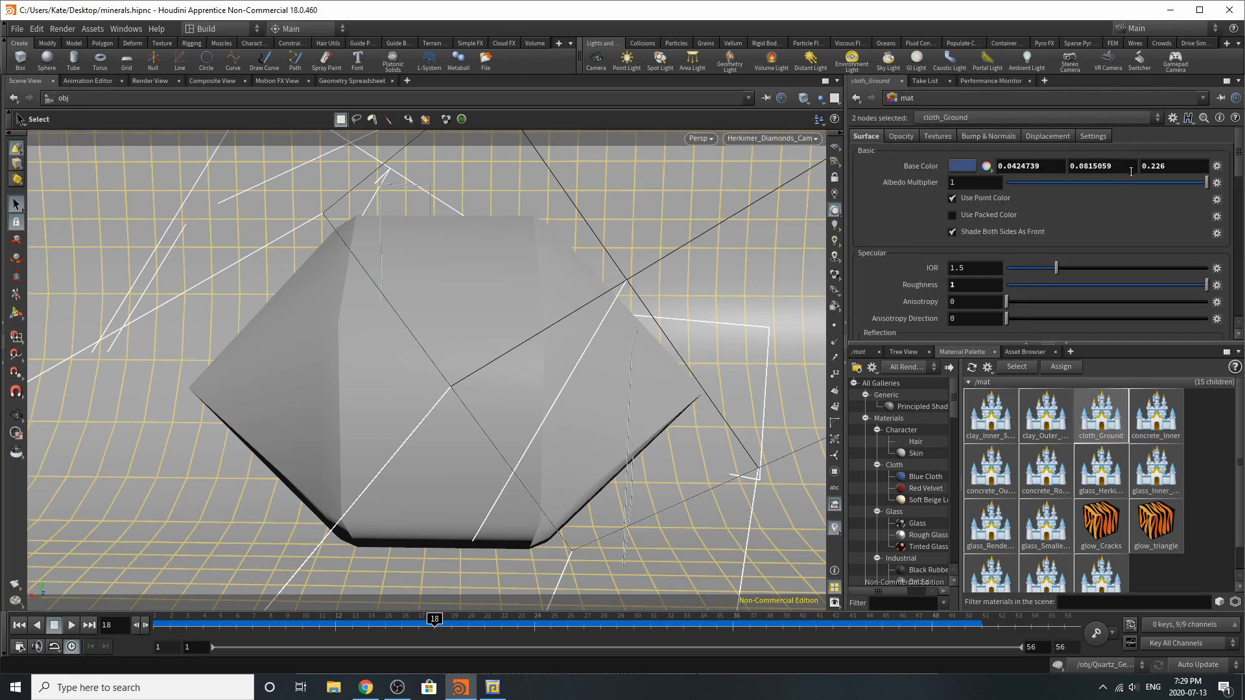
pyautogui.scroll(-3, 1039, 294)
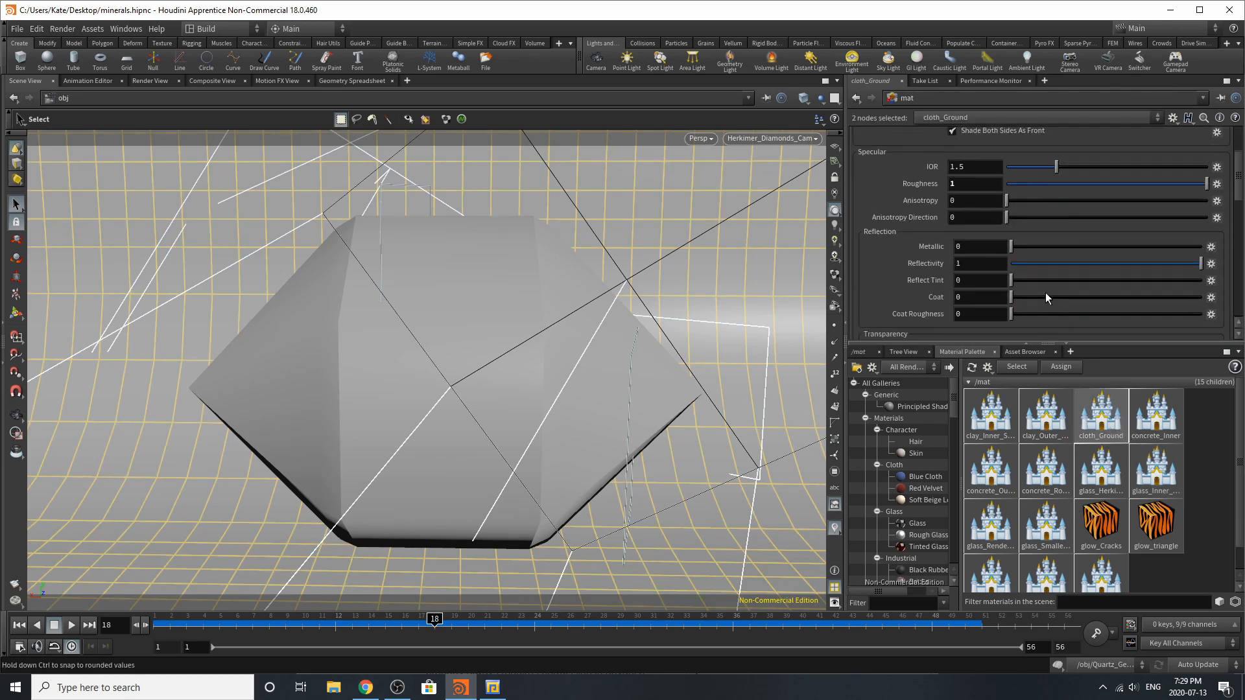
pyautogui.scroll(-3, 1045, 293)
pyautogui.scroll(-6, 981, 242)
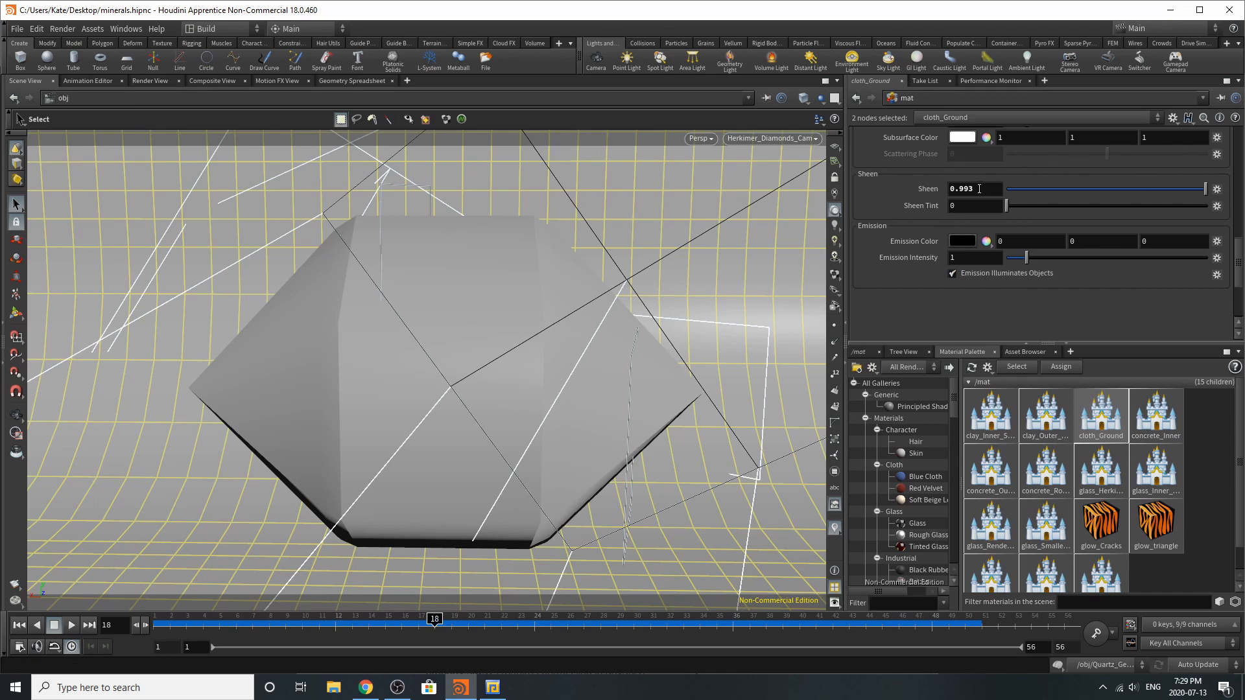
pyautogui.scroll(3, 1033, 273)
pyautogui.scroll(10, 1040, 279)
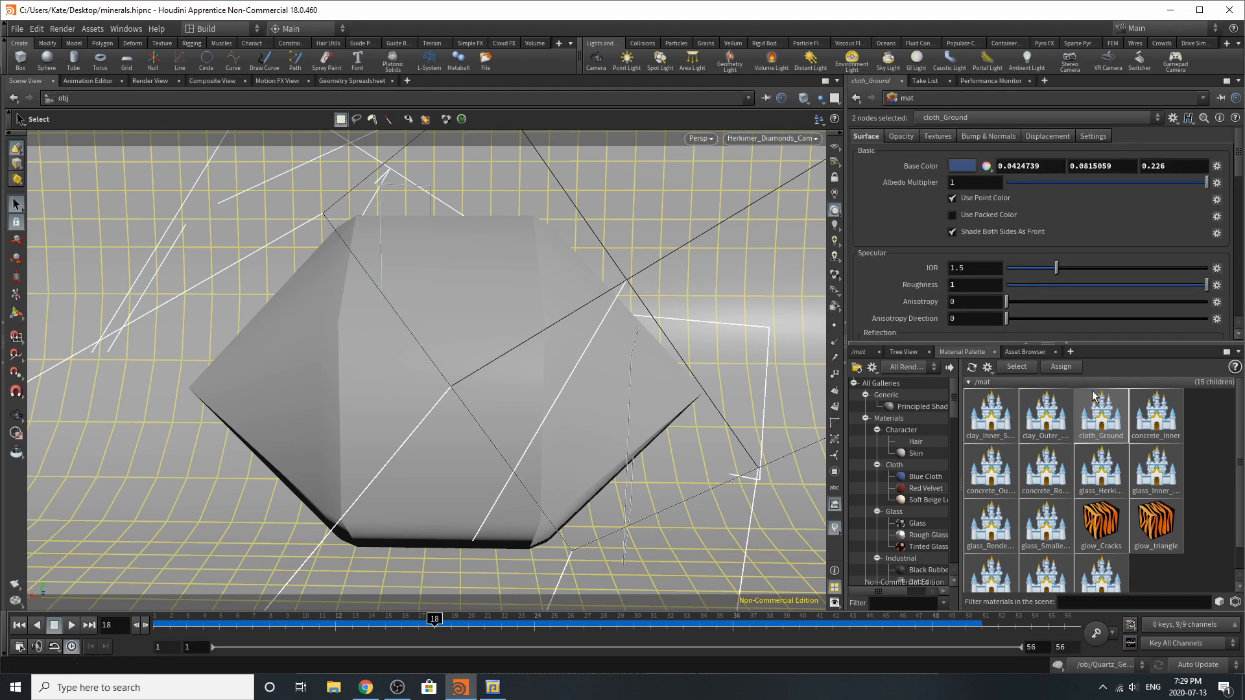
# Select the glass_Herkimer_Diamonds material and examine its base color, roughness, transparency and transmission color settings
pyautogui.click(1114, 496)
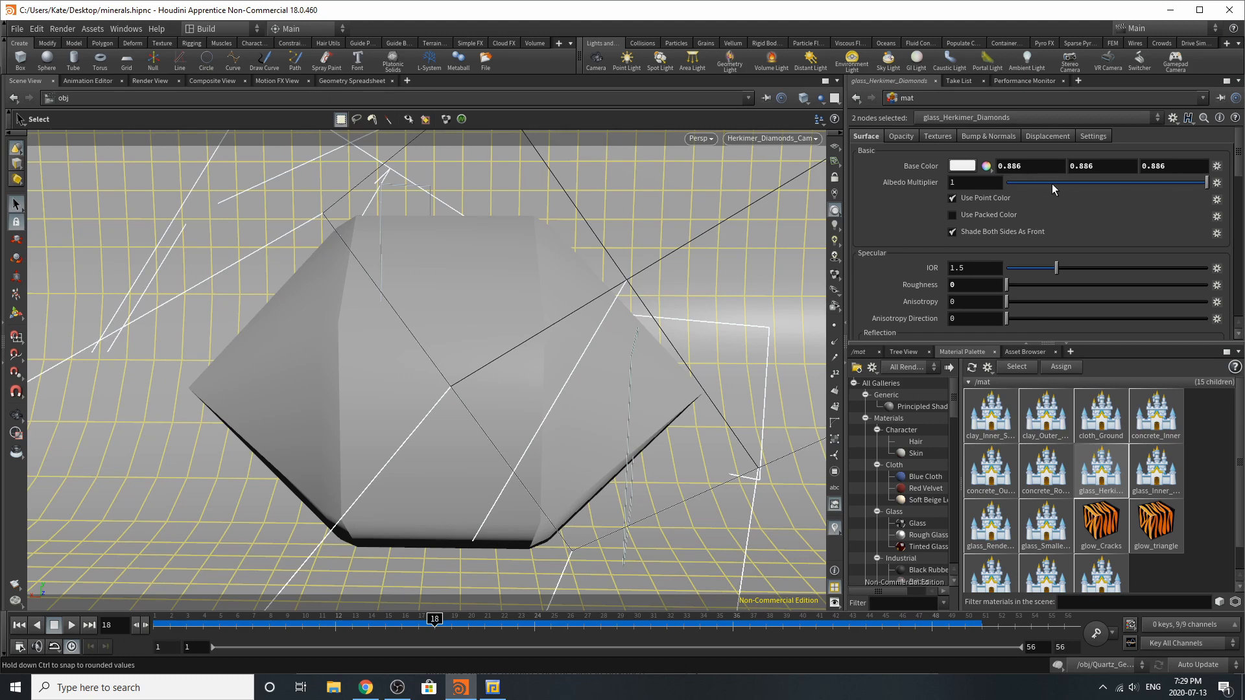
pyautogui.scroll(-3, 1051, 184)
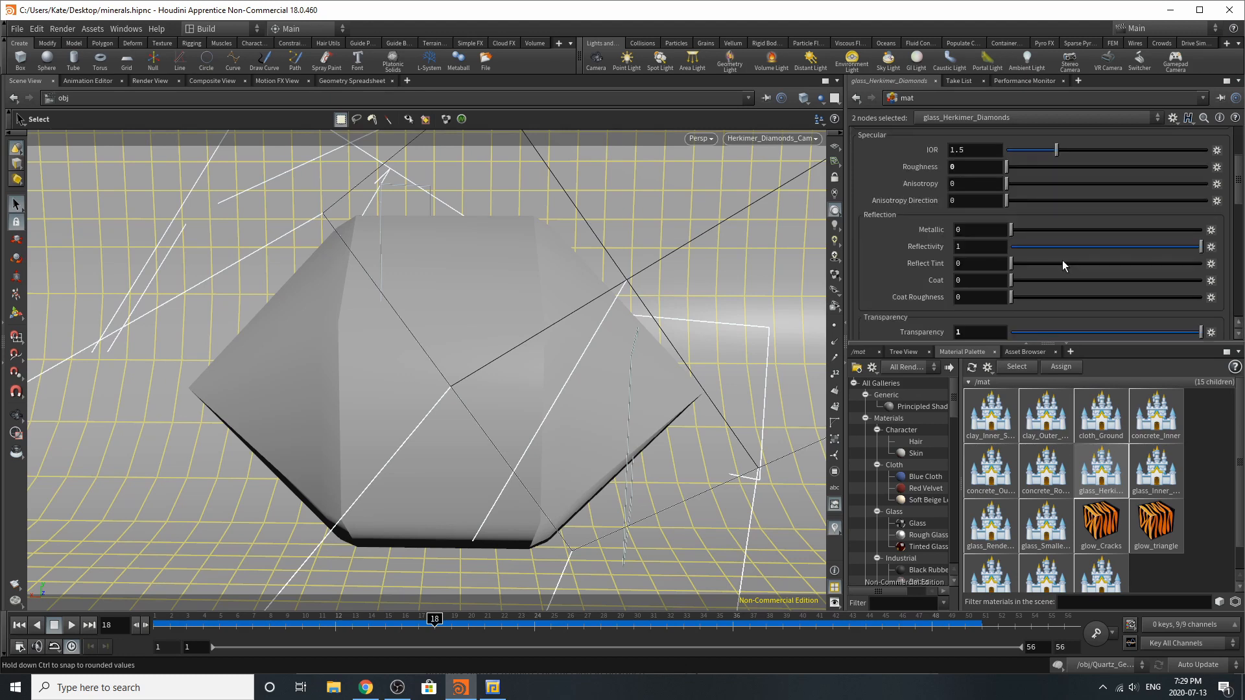
pyautogui.scroll(-5, 1062, 261)
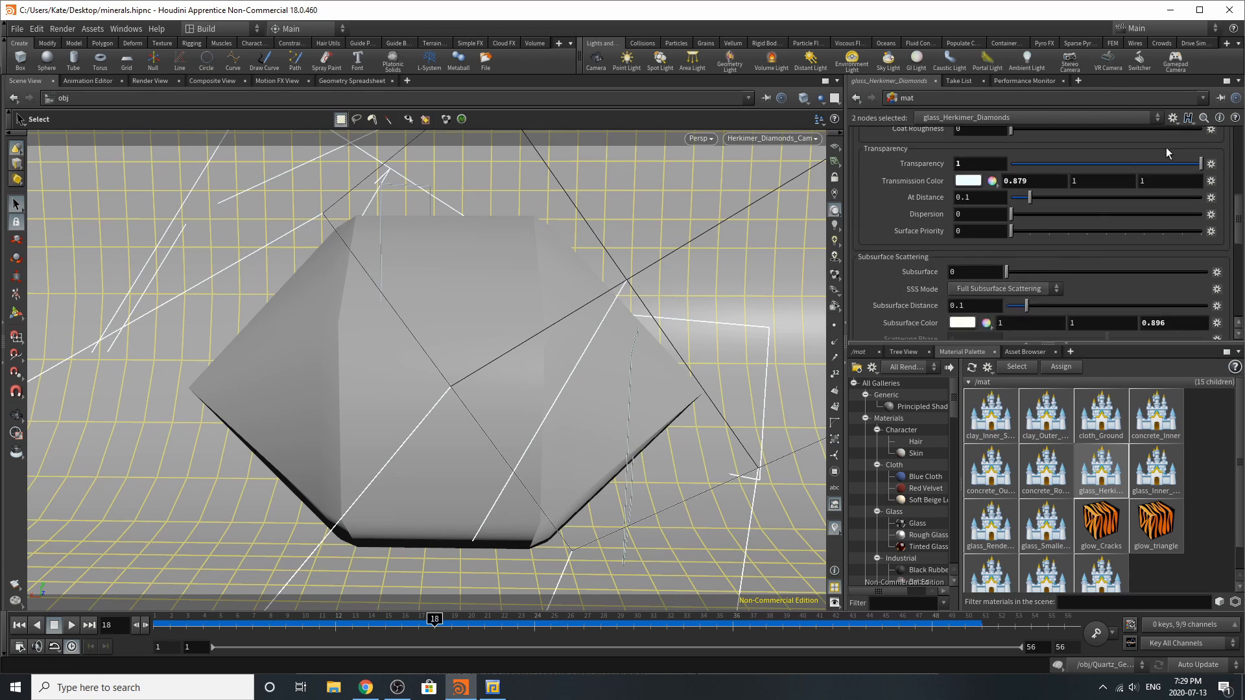
pyautogui.scroll(-1, 1075, 224)
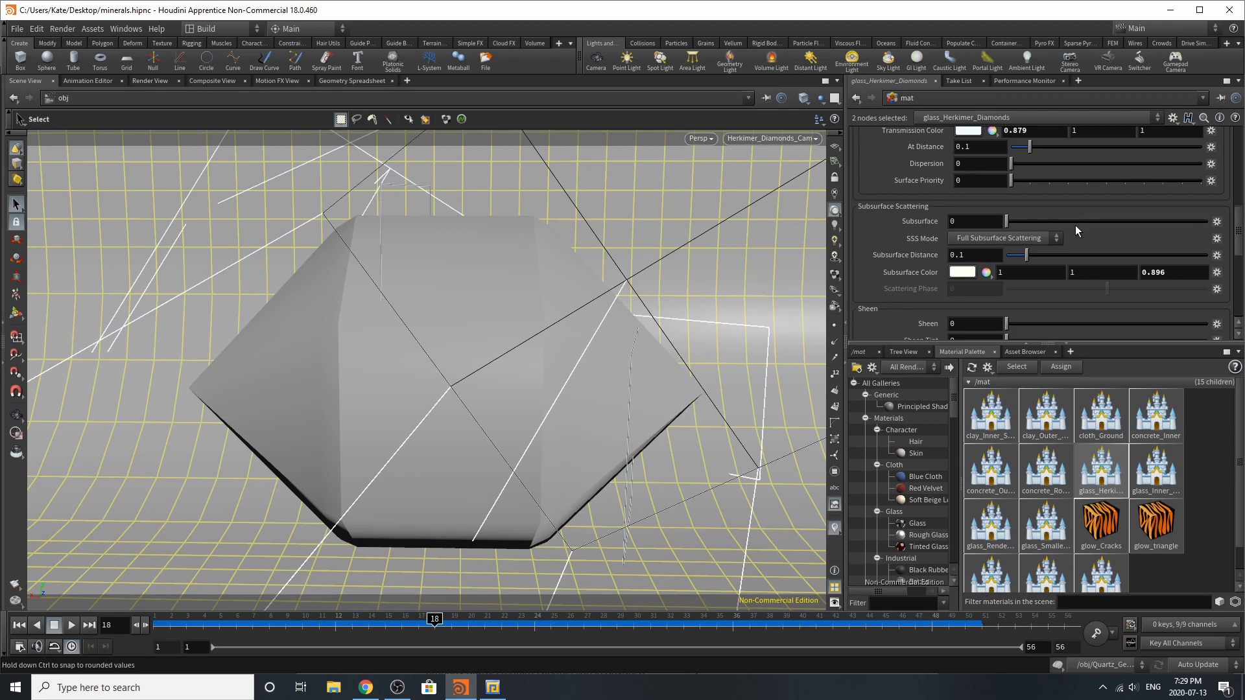
pyautogui.scroll(-4, 1075, 224)
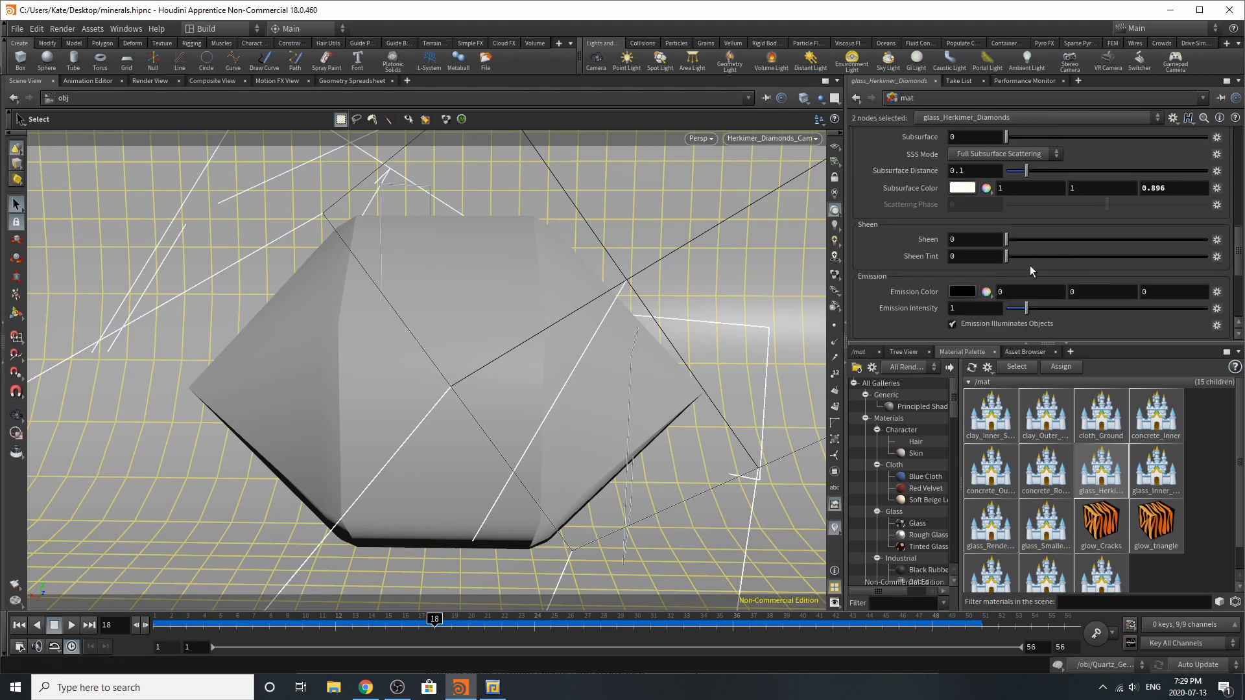
pyautogui.scroll(10, 1064, 283)
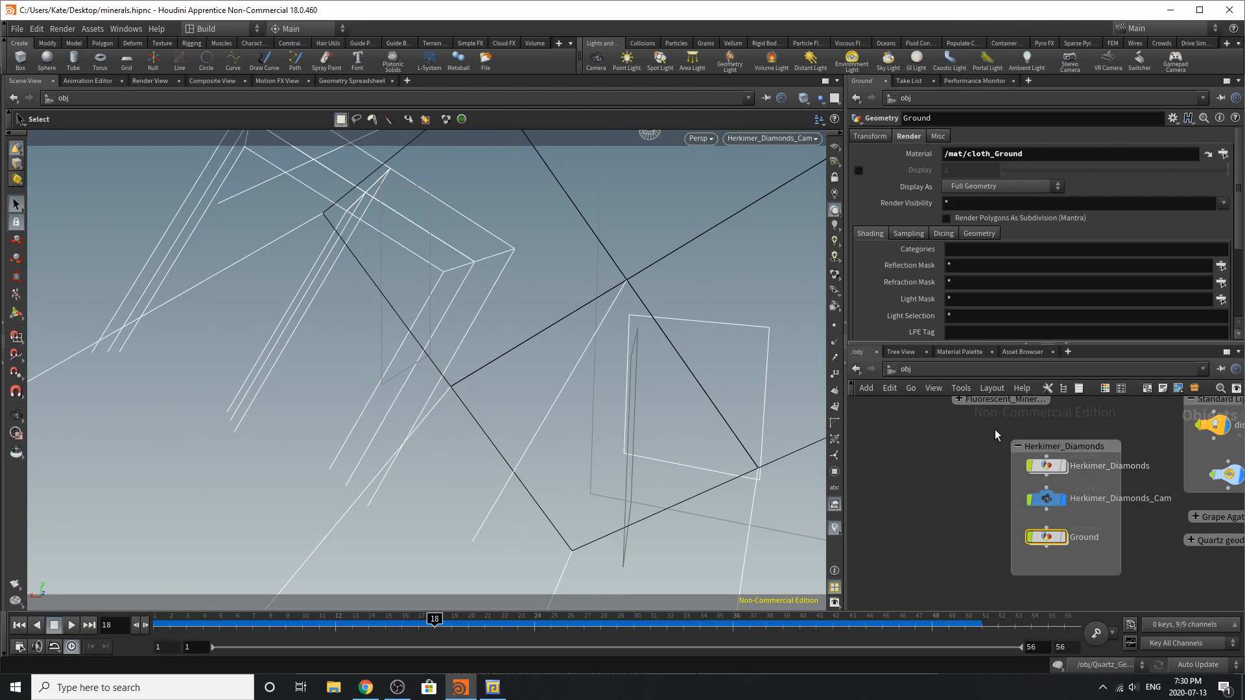
# Collapse the Herkimer_Diamonds network box and move it near the other collapsed boxes, and expand the fluorescent mineral box
pyautogui.click(1016, 448)
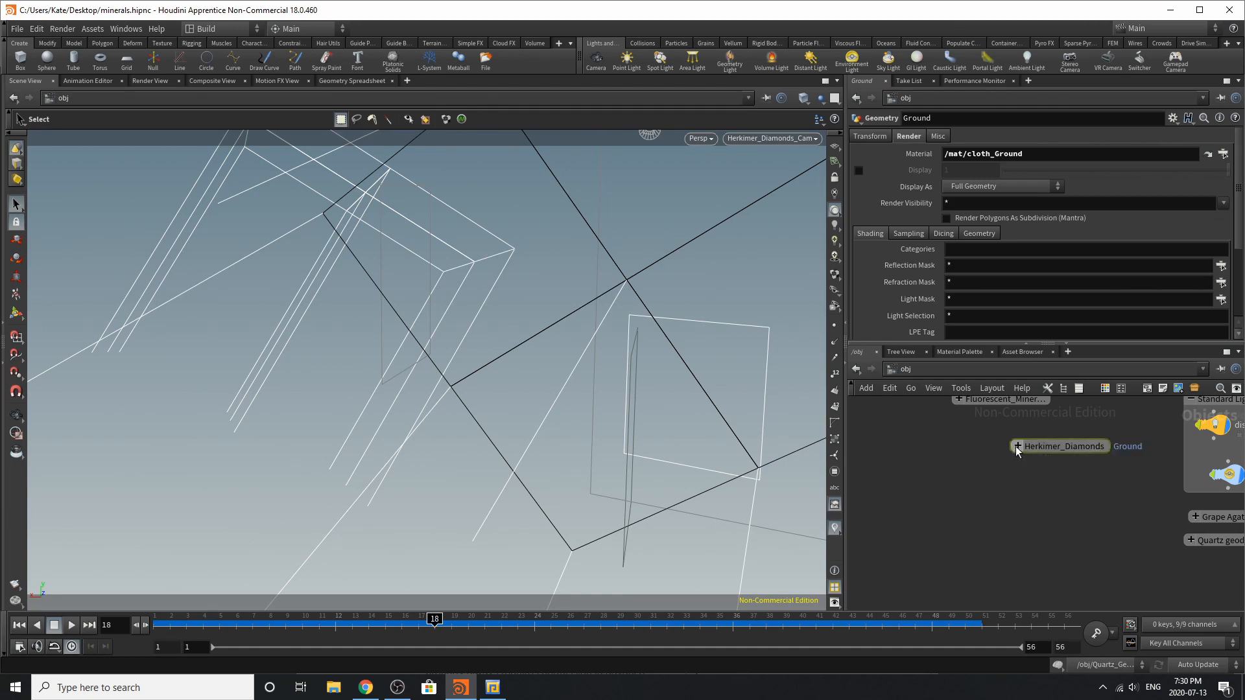
pyautogui.moveTo(1037, 448); pyautogui.dragTo(1209, 567)
pyautogui.click(956, 399)
pyautogui.moveTo(1074, 398); pyautogui.dragTo(1075, 439)
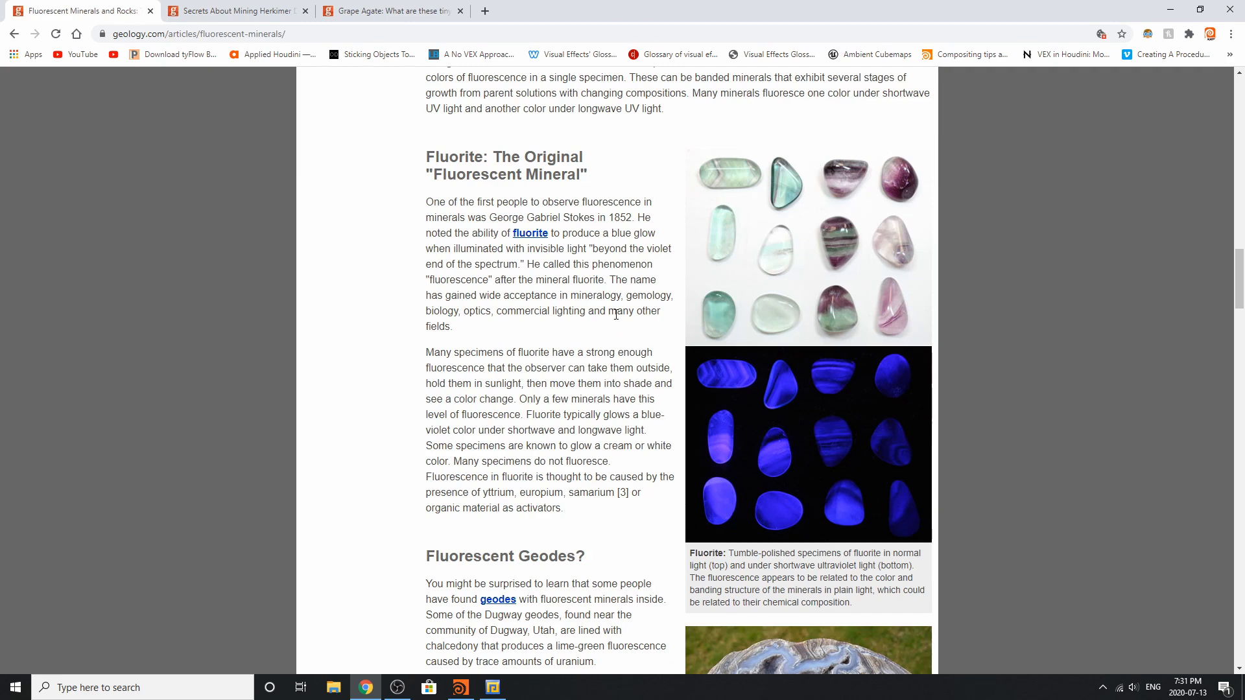
# Examine the Fluorescent Minerals article's main mineral photo, fluorescence diagram, and its fluorite and geode examples under normal and ultraviolet light
pyautogui.scroll(15, 616, 314)
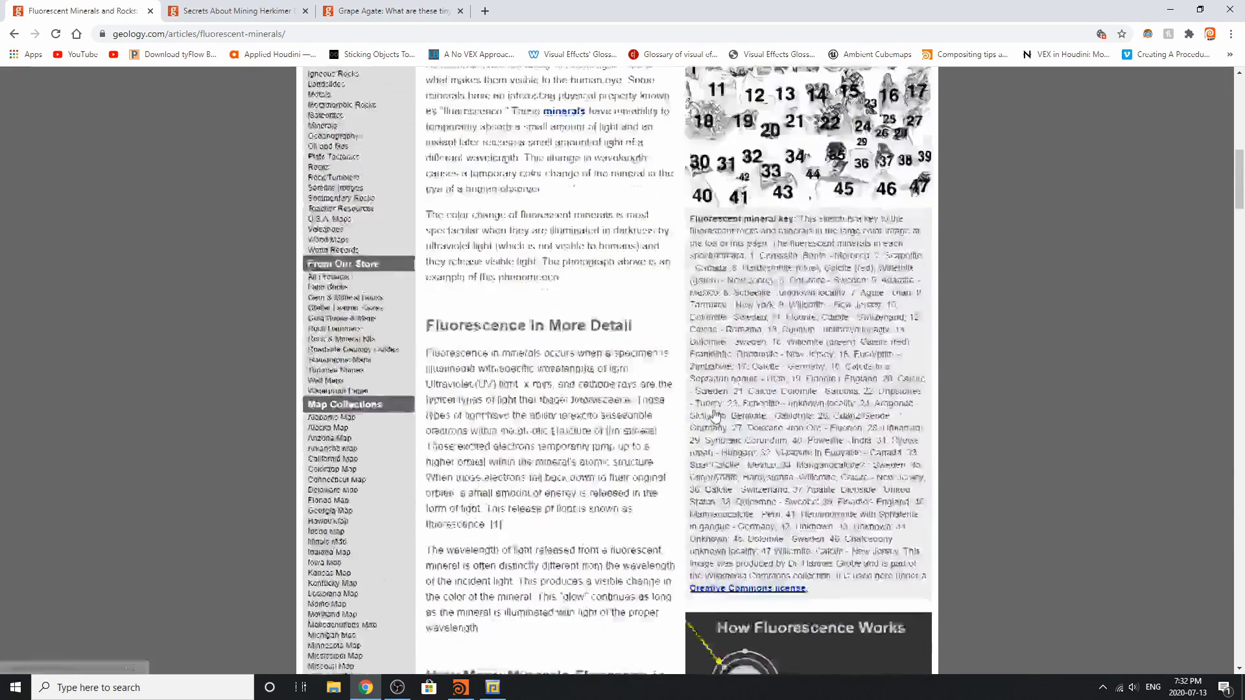
pyautogui.scroll(7, 715, 414)
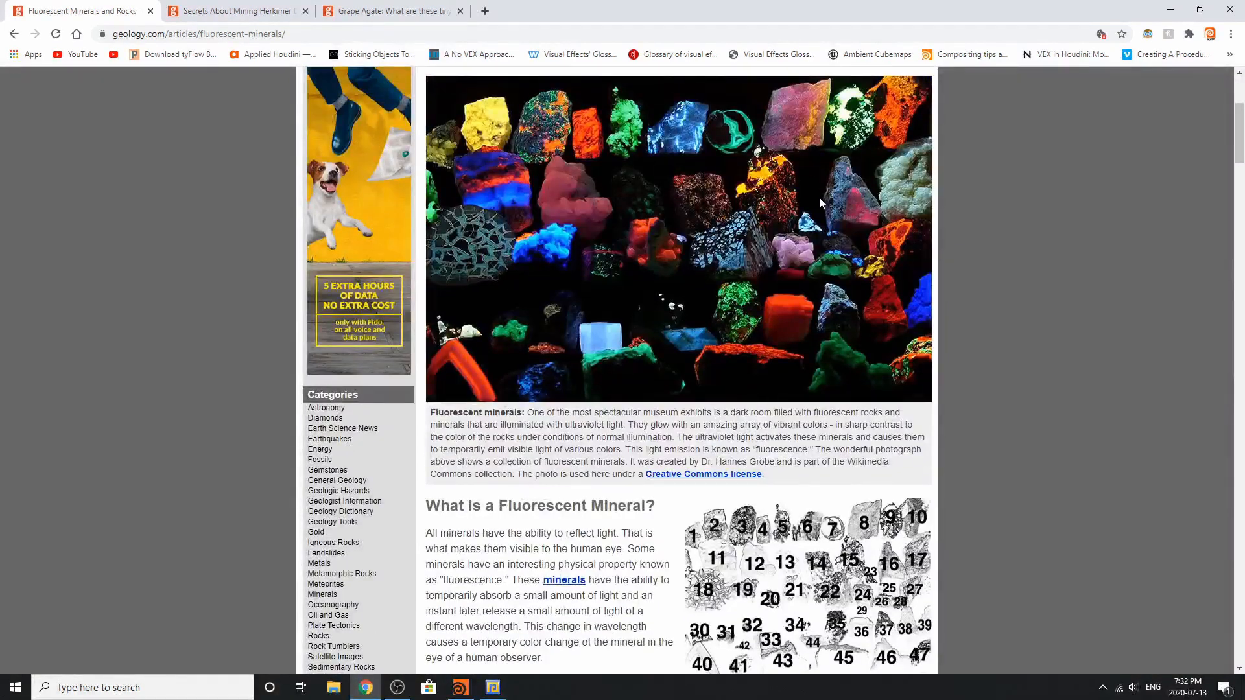
pyautogui.scroll(4, 753, 258)
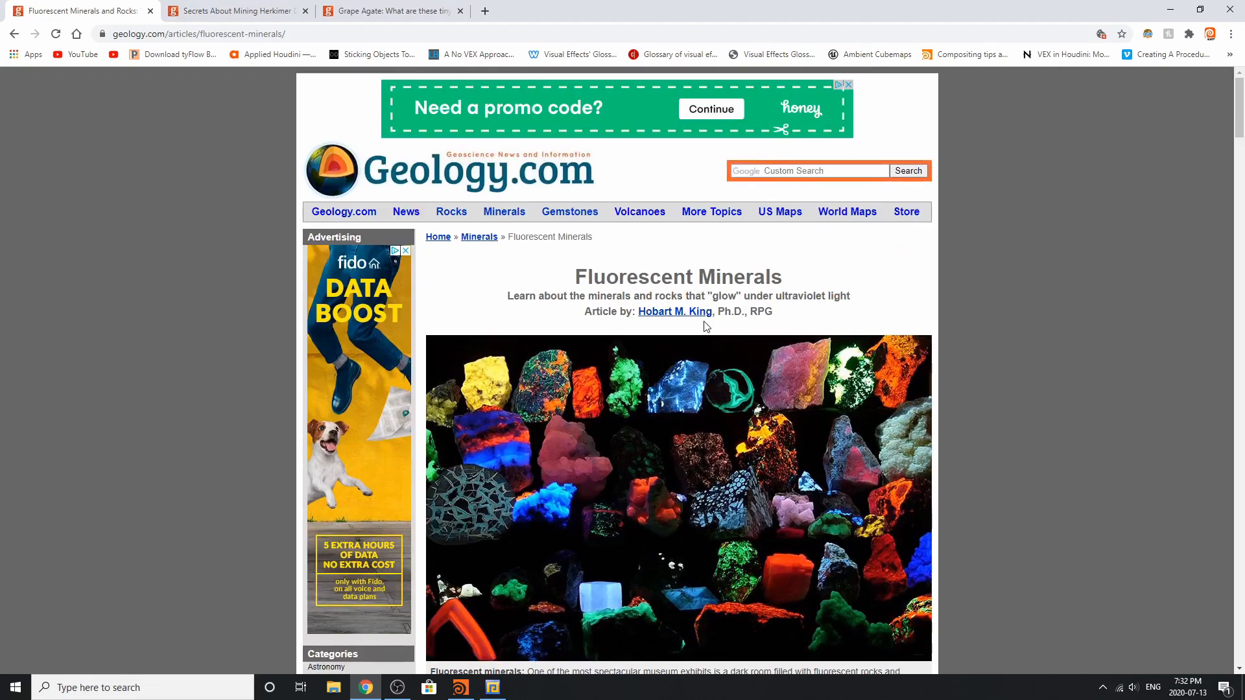
pyautogui.scroll(-9, 707, 327)
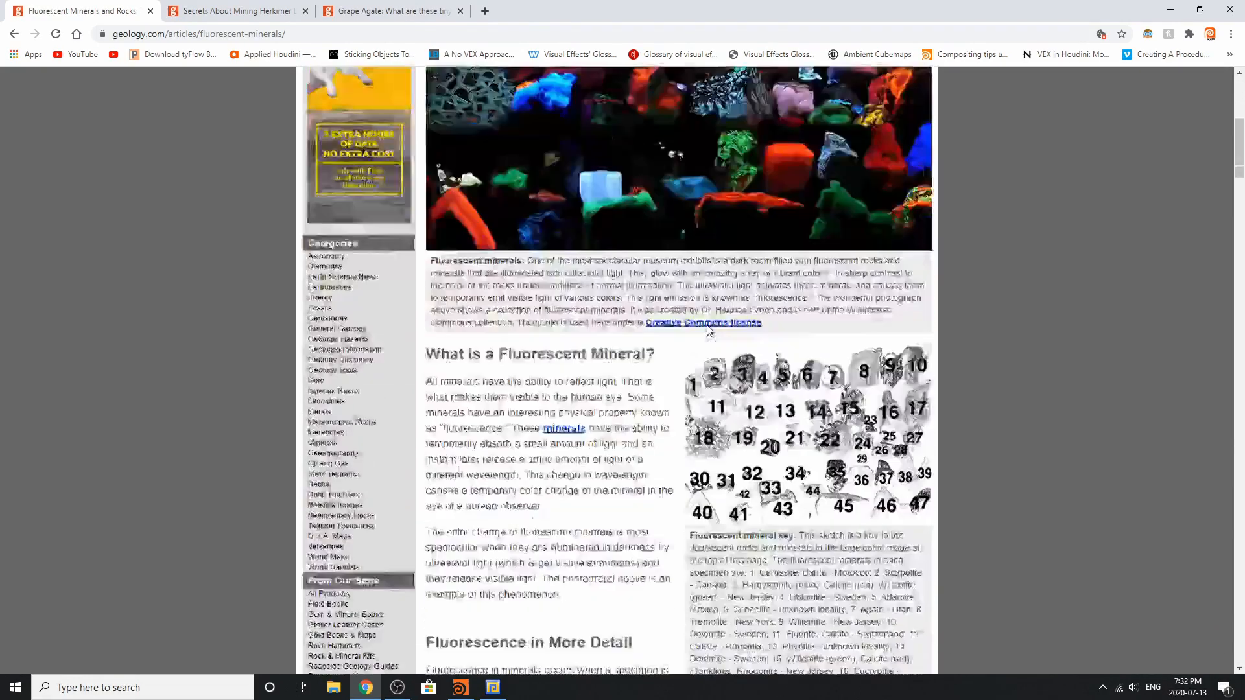
pyautogui.scroll(-4, 708, 329)
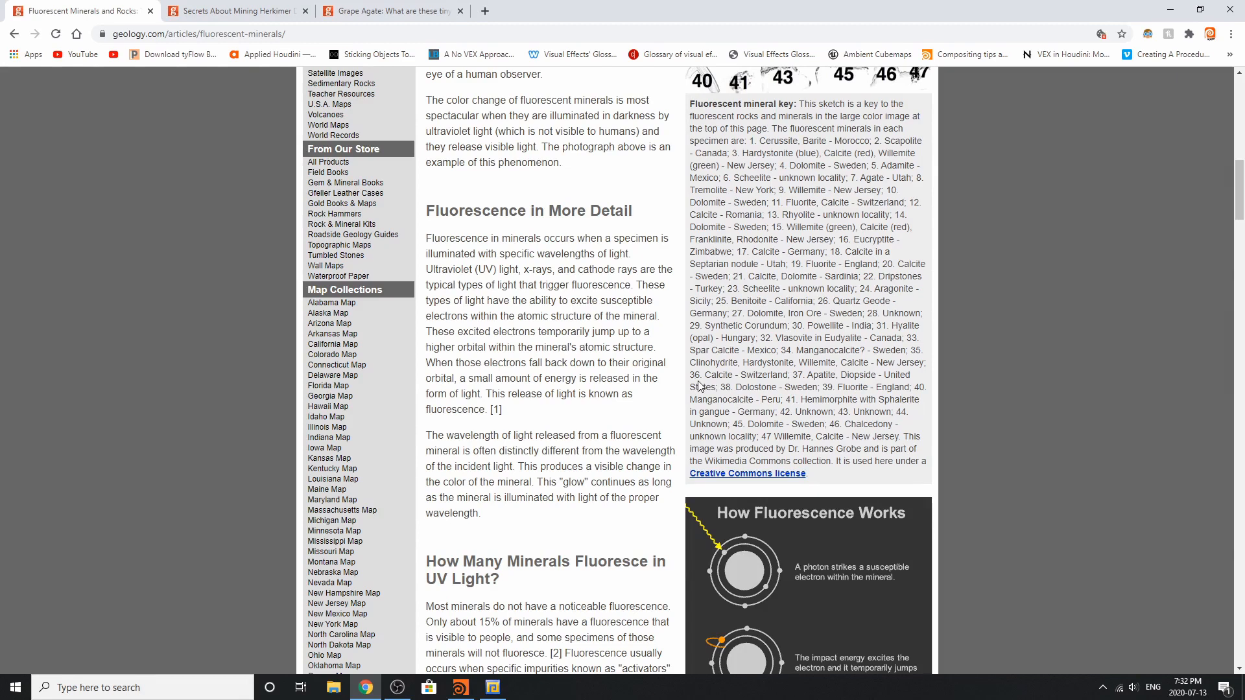
pyautogui.scroll(-5, 699, 382)
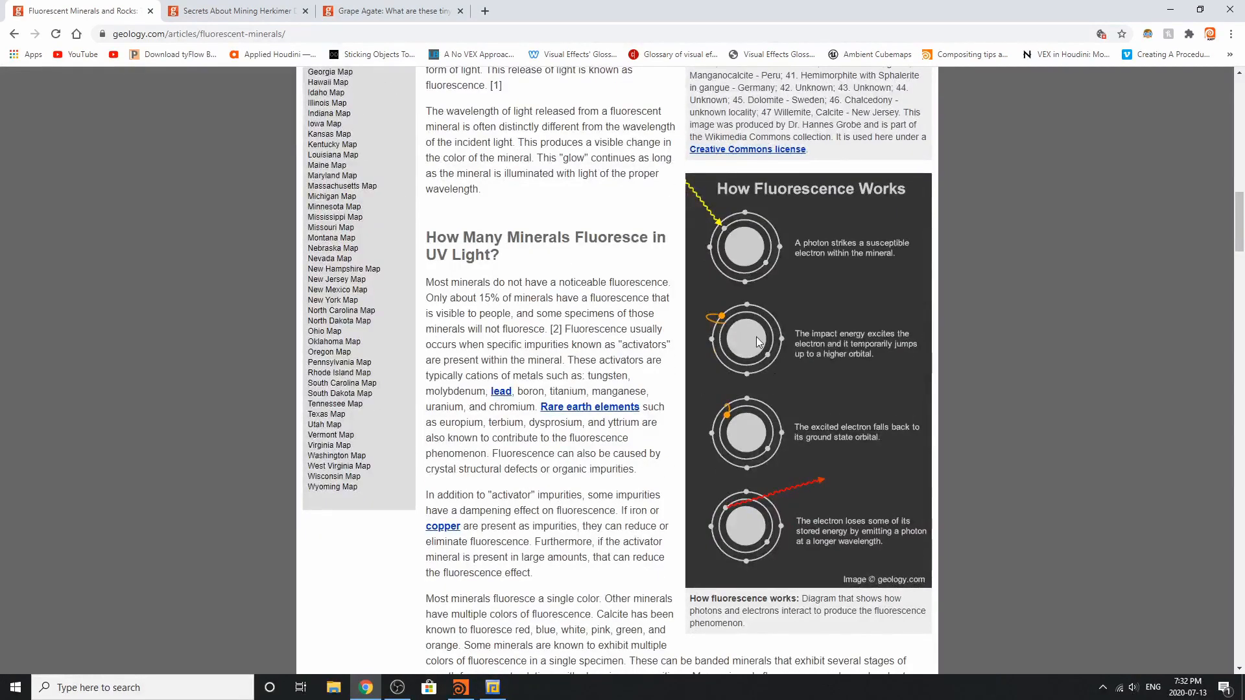
pyautogui.scroll(-11, 700, 403)
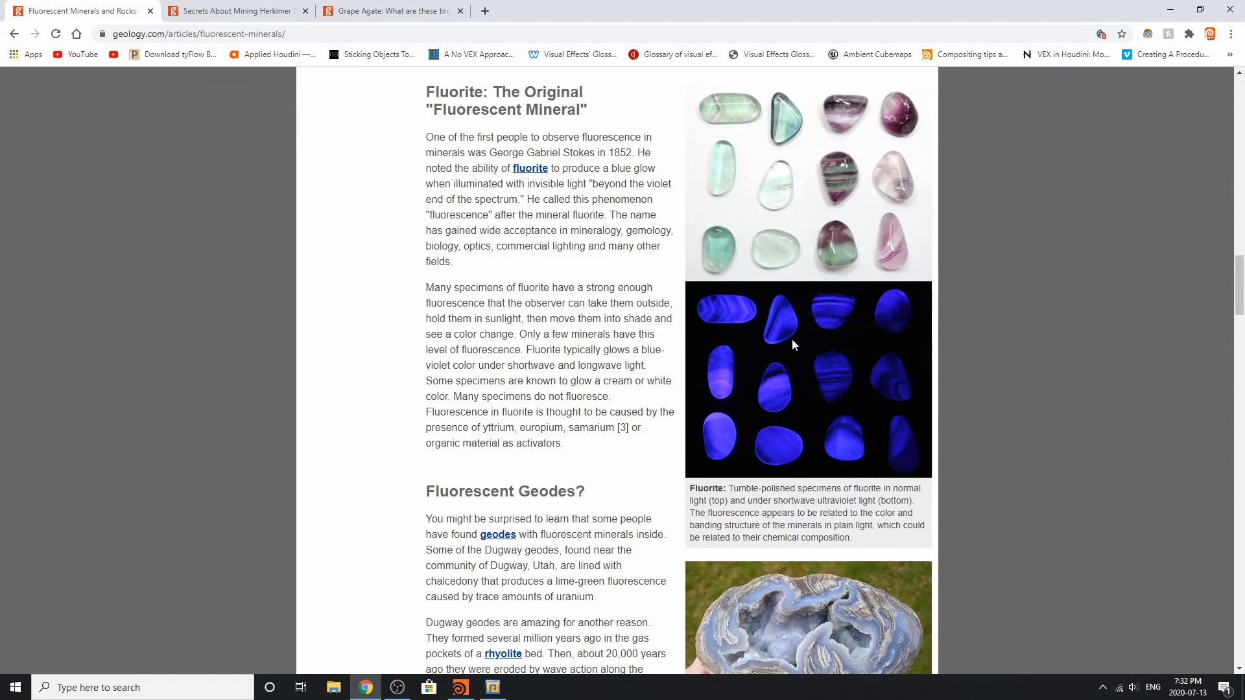
pyautogui.scroll(-4, 792, 338)
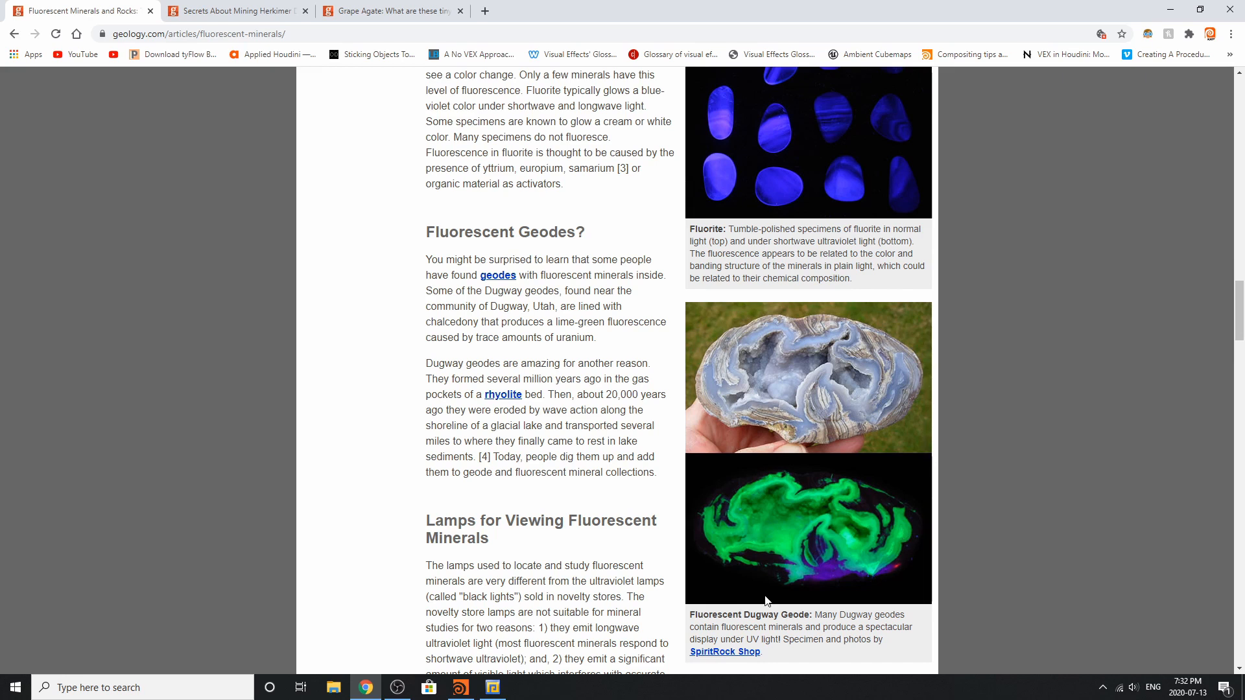
# Switch to Houdini, select Fluorescent_Mineral_Polished_Cam and look through it in the viewport
pyautogui.click(364, 692)
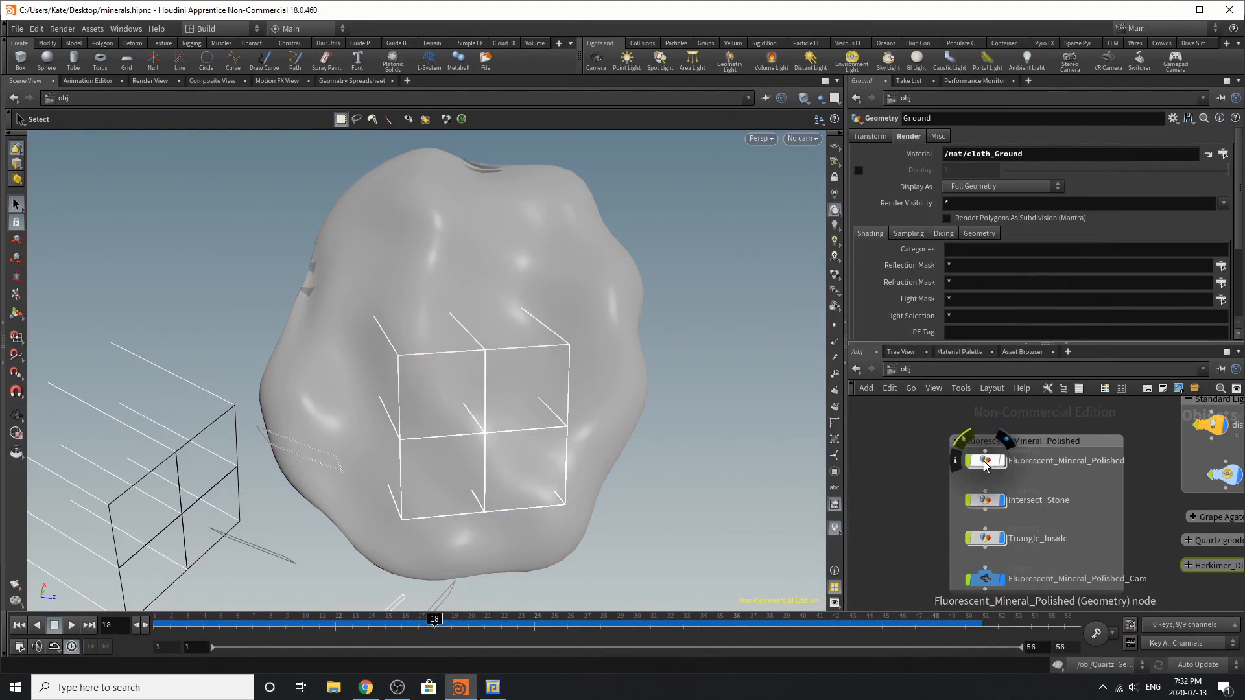
pyautogui.scroll(-4, 984, 502)
pyautogui.scroll(5, 972, 584)
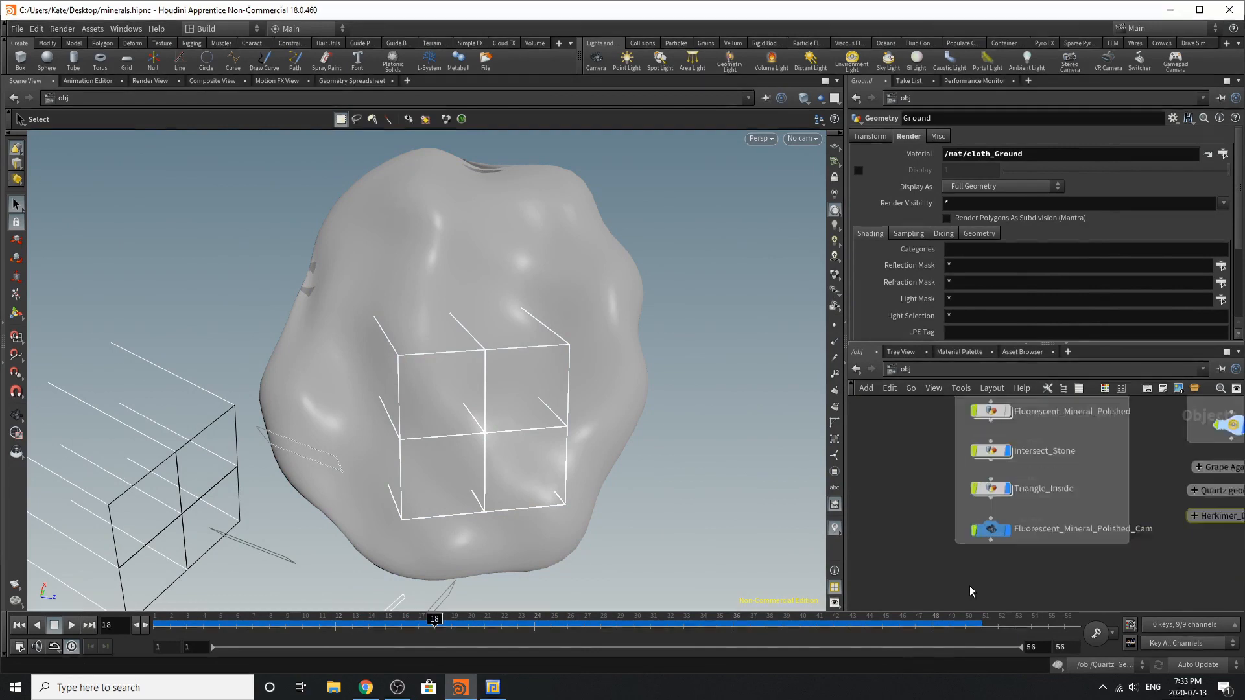
pyautogui.click(996, 519)
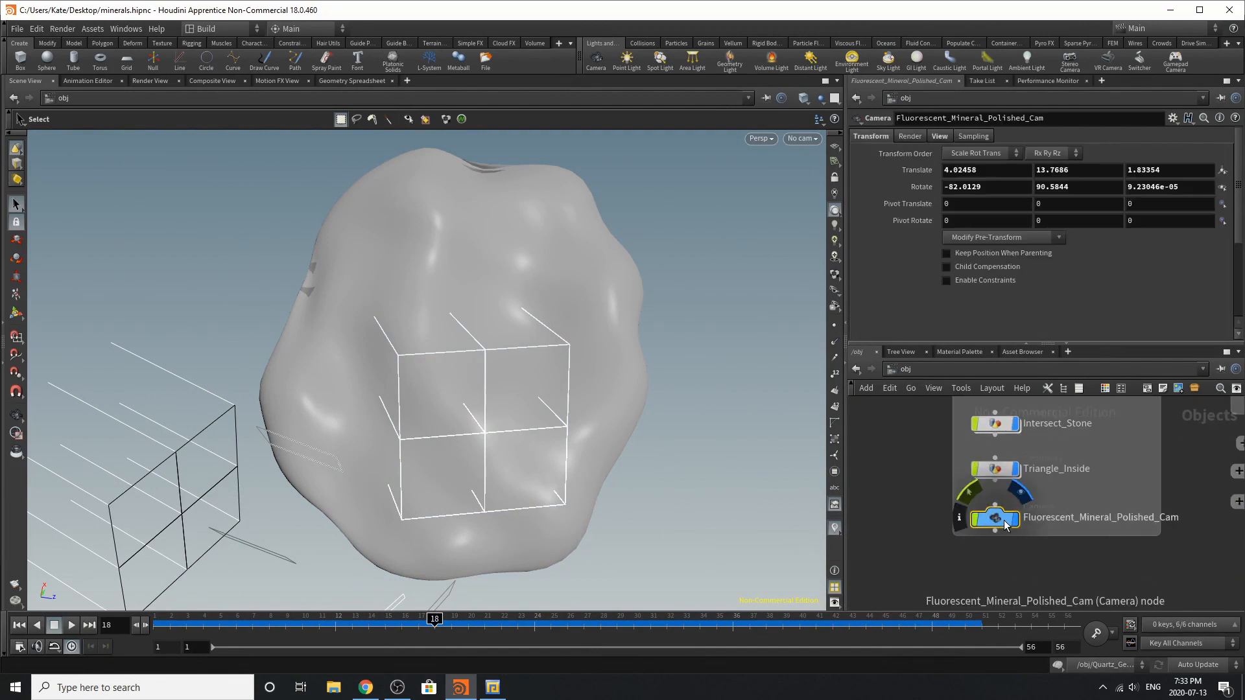
pyautogui.click(801, 139)
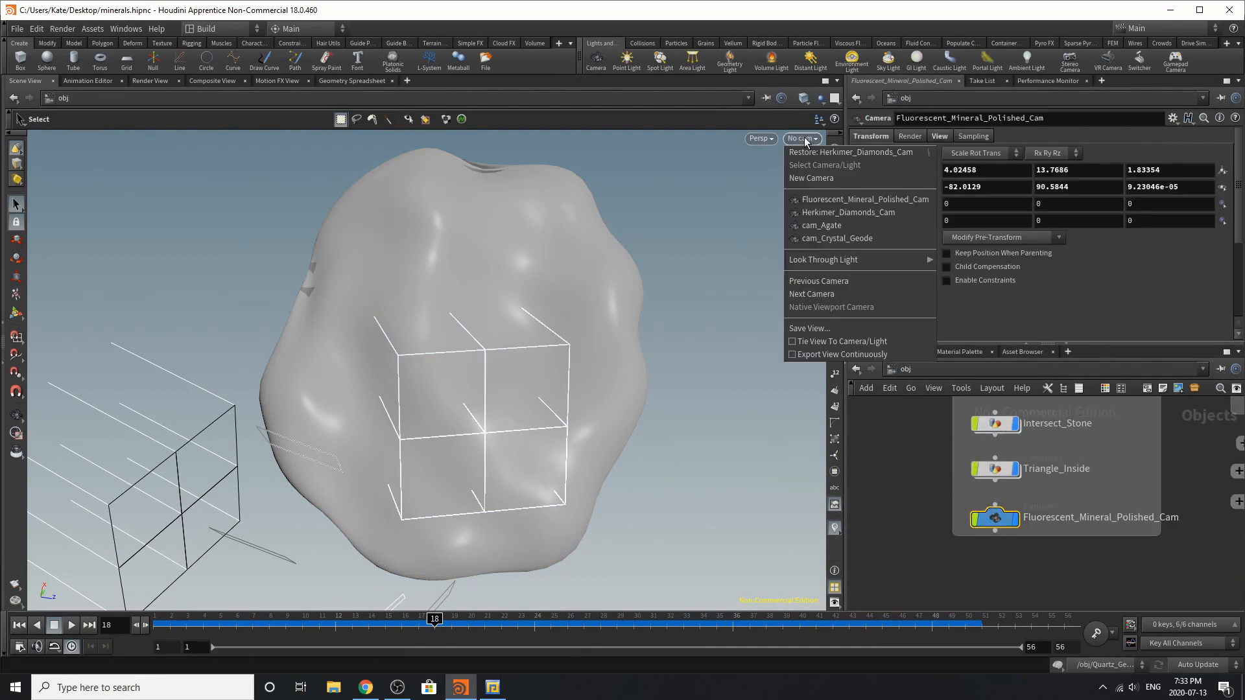
pyautogui.click(811, 199)
# Enter the Fluorescent_Mineral_Polished geometry network and display its sphere1 node
pyautogui.scroll(-3, 1049, 446)
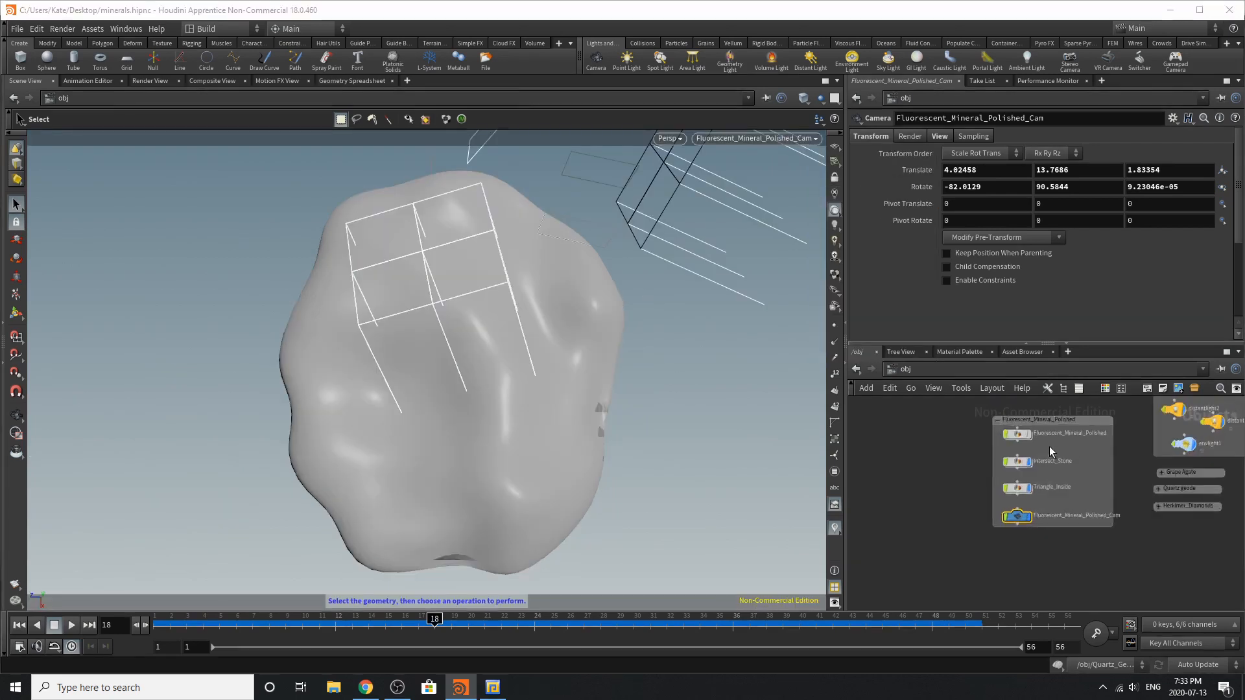
pyautogui.doubleClick(1005, 434)
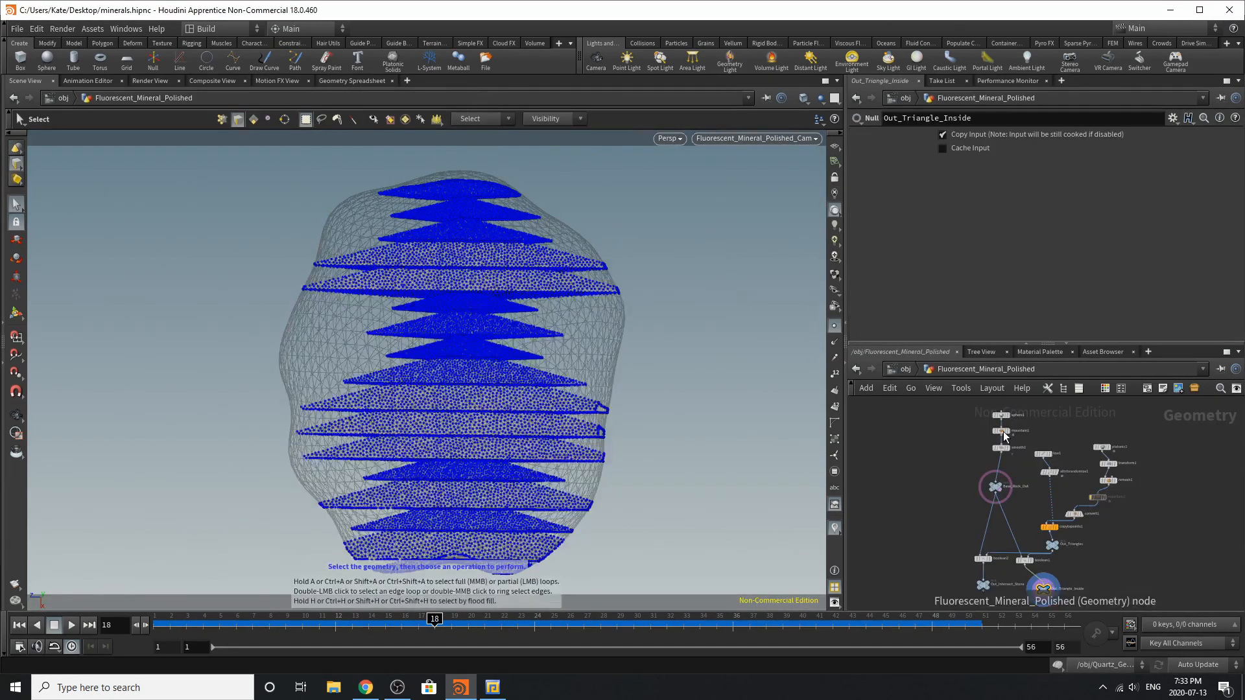
pyautogui.scroll(5, 994, 402)
pyautogui.click(1062, 440)
pyautogui.click(1038, 440)
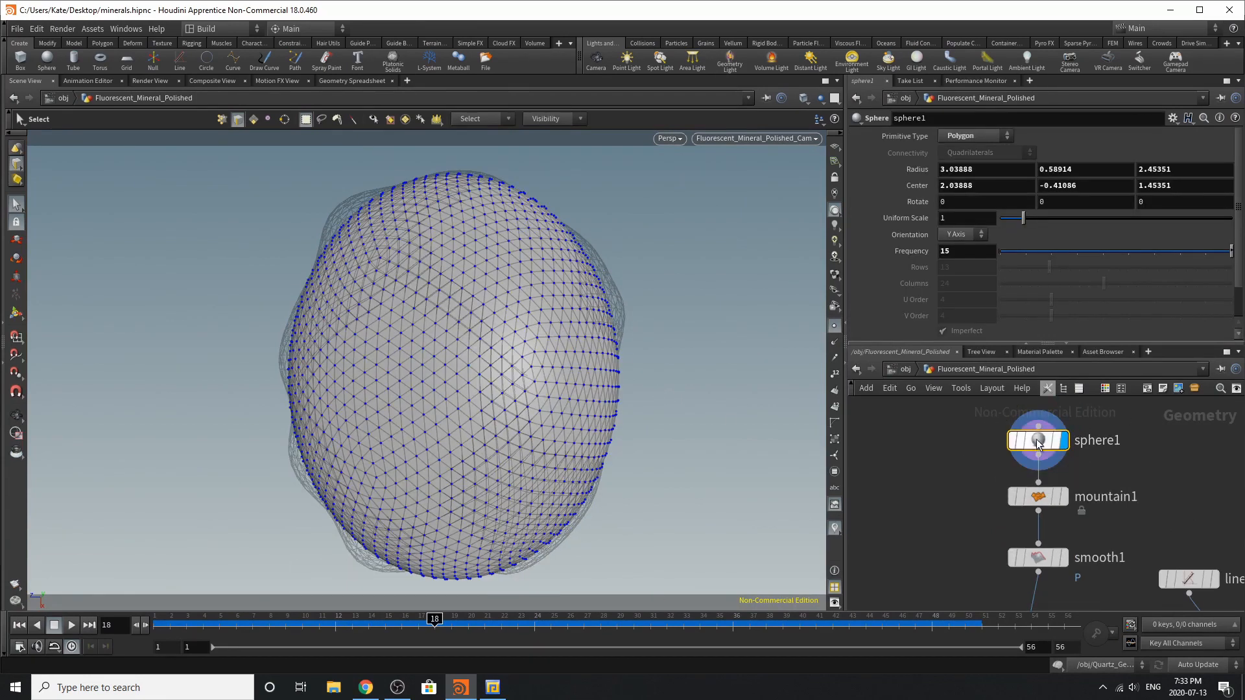
# Select the Base_Rock_Out null to compare its shape with the sphere, and reselect sphere1
pyautogui.scroll(-5, 1006, 443)
pyautogui.moveTo(996, 546); pyautogui.dragTo(1018, 487, button='middle')
pyautogui.scroll(5, 1032, 468)
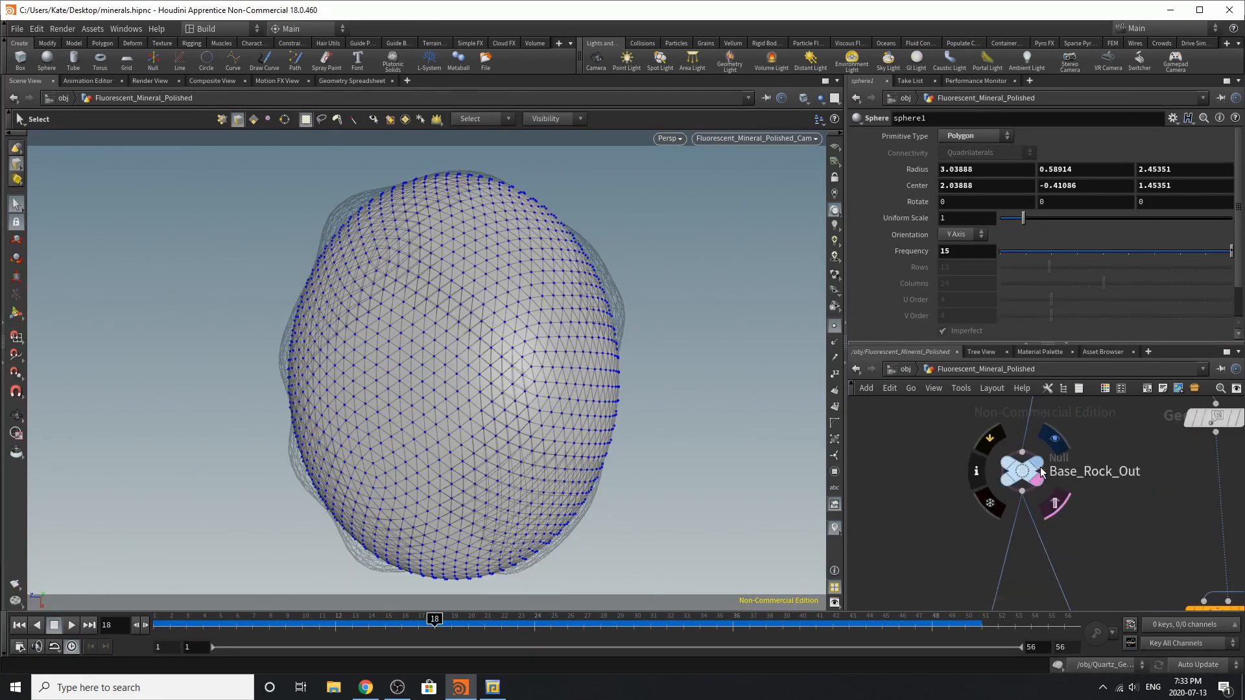
pyautogui.click(1023, 473)
pyautogui.scroll(-5, 1031, 479)
pyautogui.scroll(5, 1025, 446)
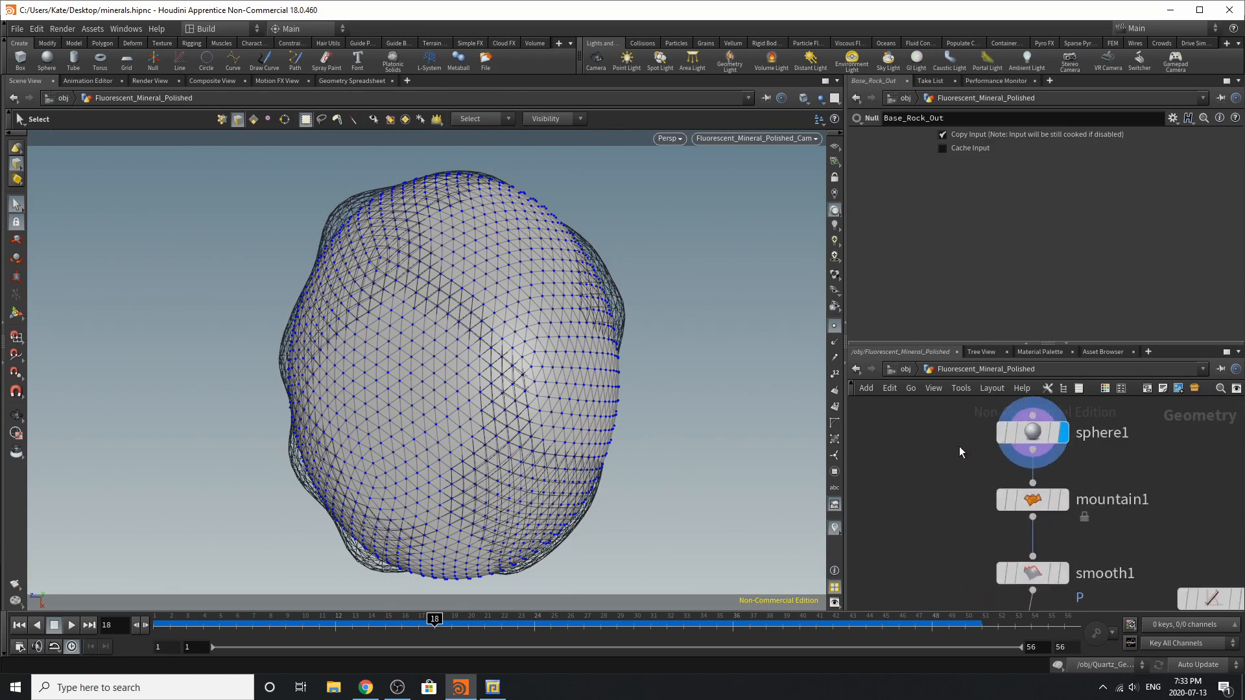
pyautogui.click(1022, 446)
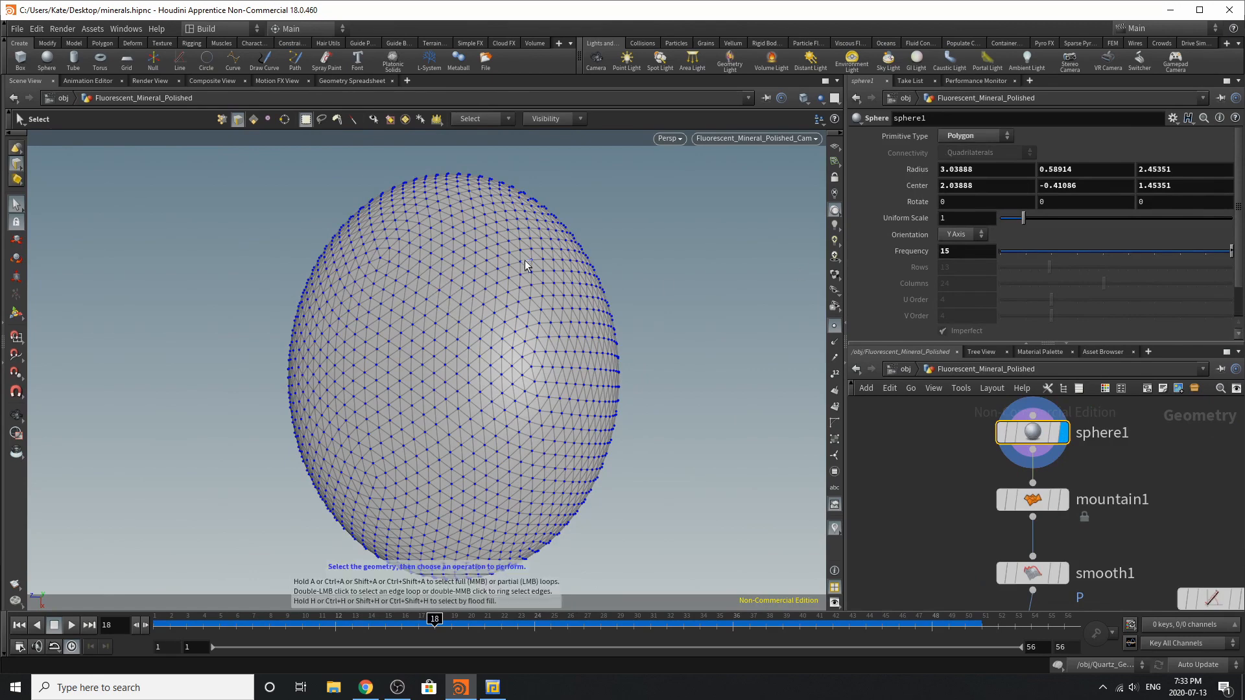
# Examine the flattened sphere1 shape from the front and from the side
pyautogui.moveTo(522, 252); pyautogui.dragTo(658, 254)
pyautogui.click(686, 284)
pyautogui.keyDown('alt'); pyautogui.moveTo(661, 288); pyautogui.dragTo(739, 286, button='middle'); pyautogui.keyUp('alt')
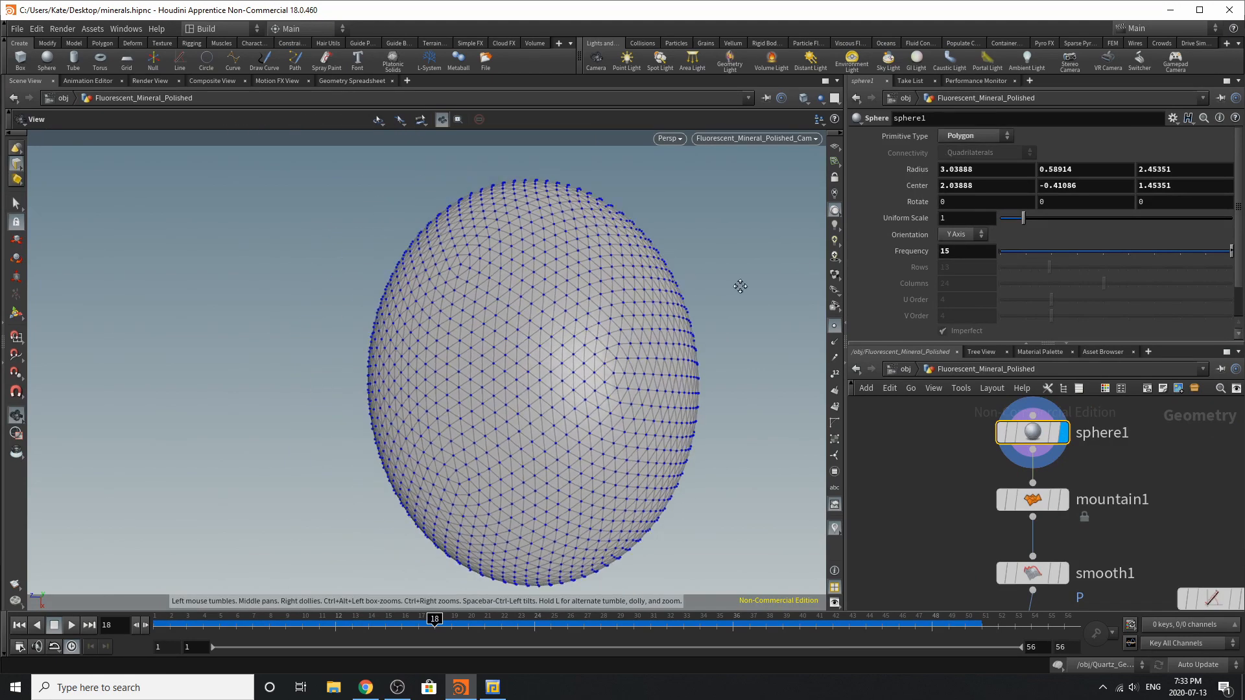
pyautogui.keyDown('alt'); pyautogui.moveTo(739, 286); pyautogui.dragTo(511, 279); pyautogui.keyUp('alt')
pyautogui.press('s')
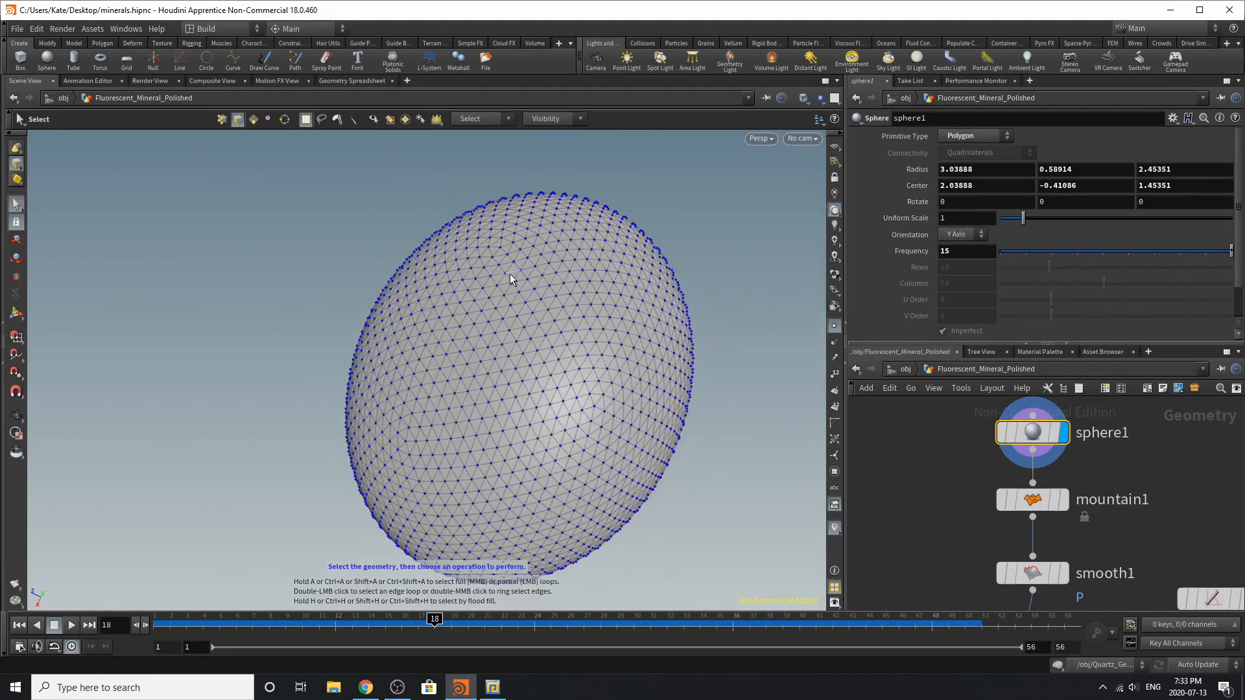
pyautogui.press('Escape')
pyautogui.moveTo(550, 324); pyautogui.dragTo(634, 289)
pyautogui.press('s')
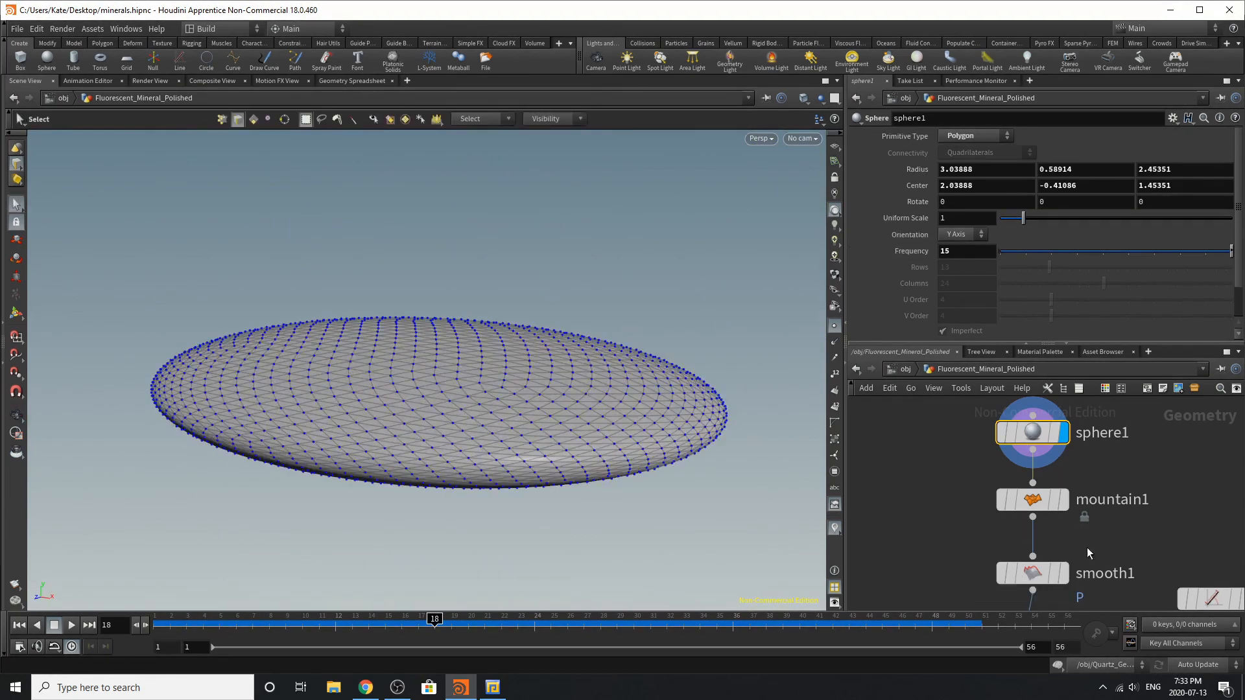
# Display the mountain1 node and examine its noise-deformed shape from above
pyautogui.click(1063, 499)
pyautogui.click(1033, 500)
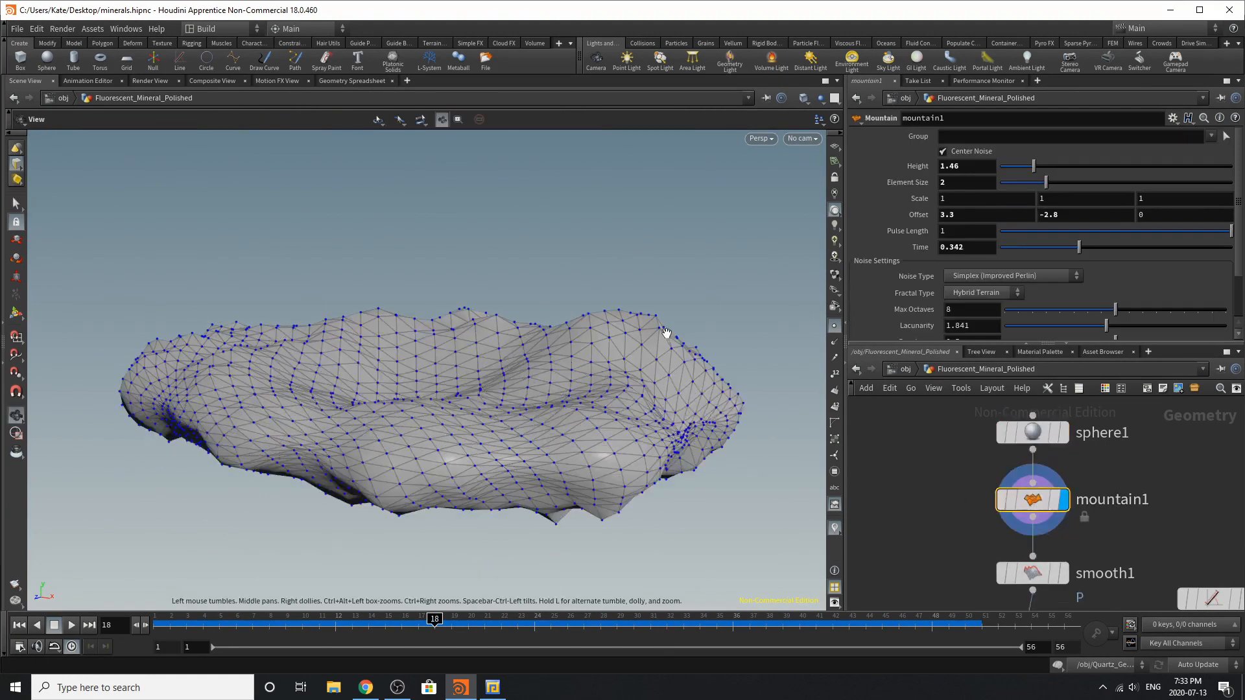
pyautogui.moveTo(667, 339)
pyautogui.keyDown('alt'); pyautogui.mouseDown()
pyautogui.moveTo(678, 436)
pyautogui.moveTo(662, 350)
pyautogui.mouseUp(); pyautogui.keyUp('alt')
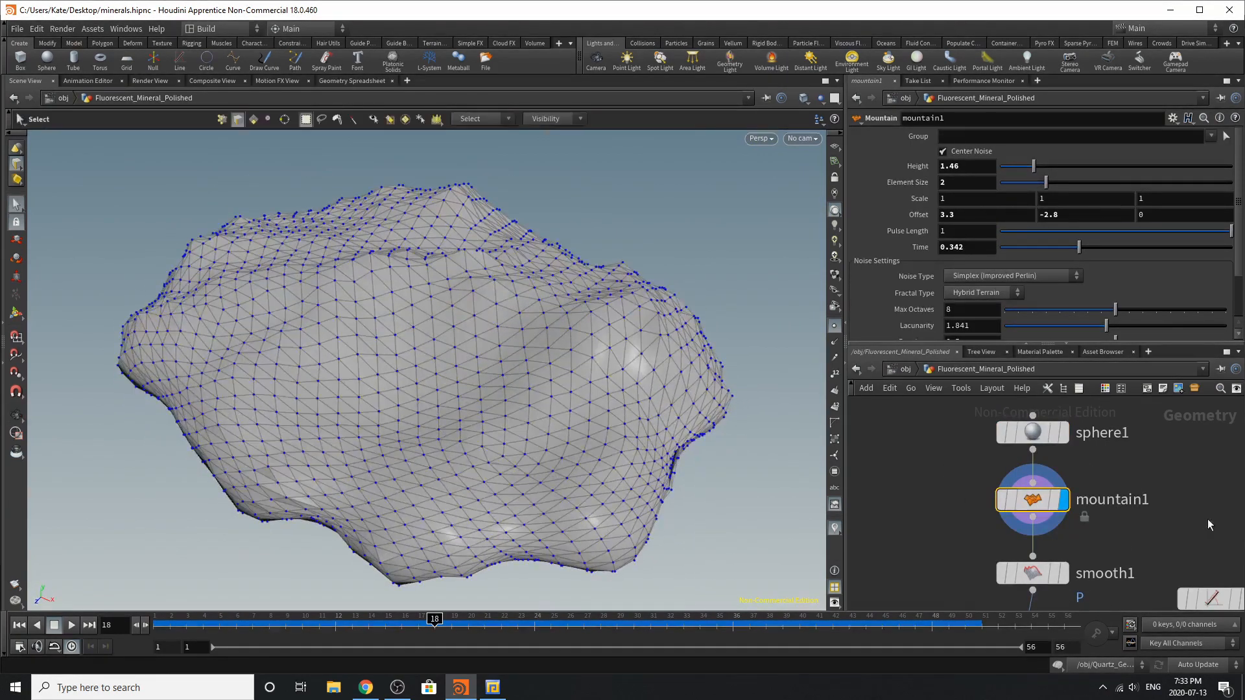
# Display the smooth1 node, examine the smoothed rock from several angles, and select mountain1 to compare the two shapes
pyautogui.click(1031, 571)
pyautogui.keyDown('alt'); pyautogui.moveTo(764, 423); pyautogui.dragTo(523, 249); pyautogui.keyUp('alt')
pyautogui.keyDown('alt'); pyautogui.moveTo(621, 272); pyautogui.dragTo(427, 289, button='right'); pyautogui.keyUp('alt')
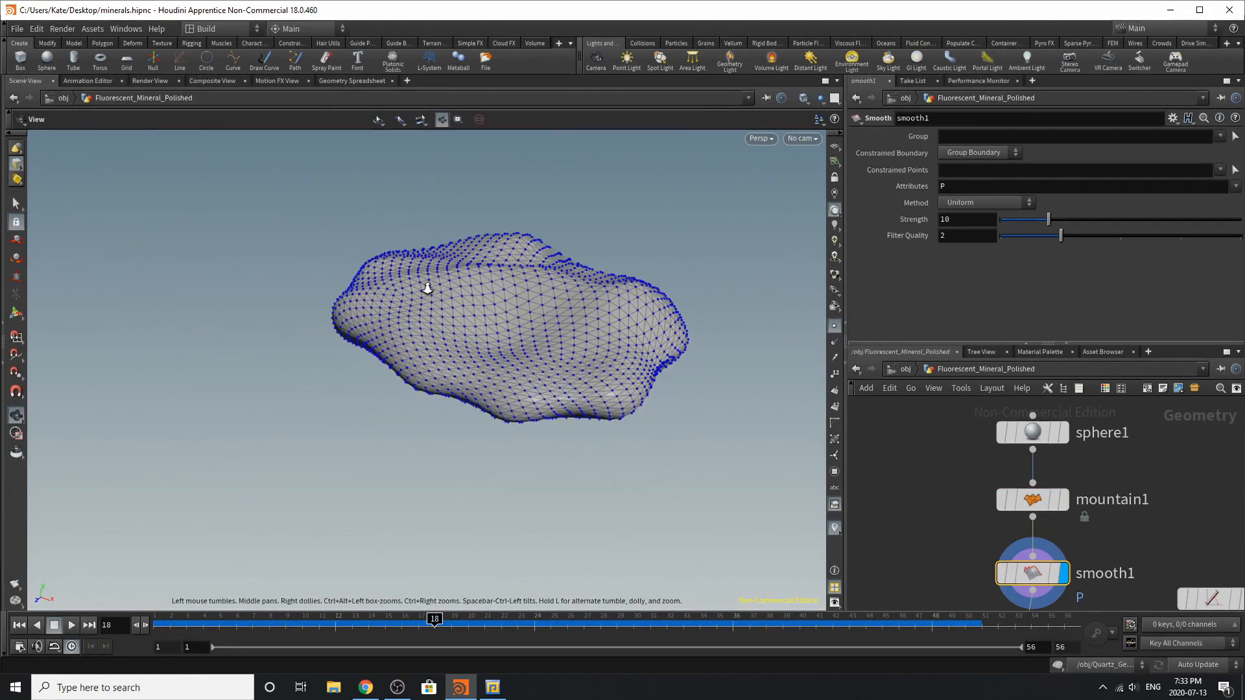
pyautogui.keyDown('alt'); pyautogui.moveTo(427, 288); pyautogui.dragTo(514, 348); pyautogui.keyUp('alt')
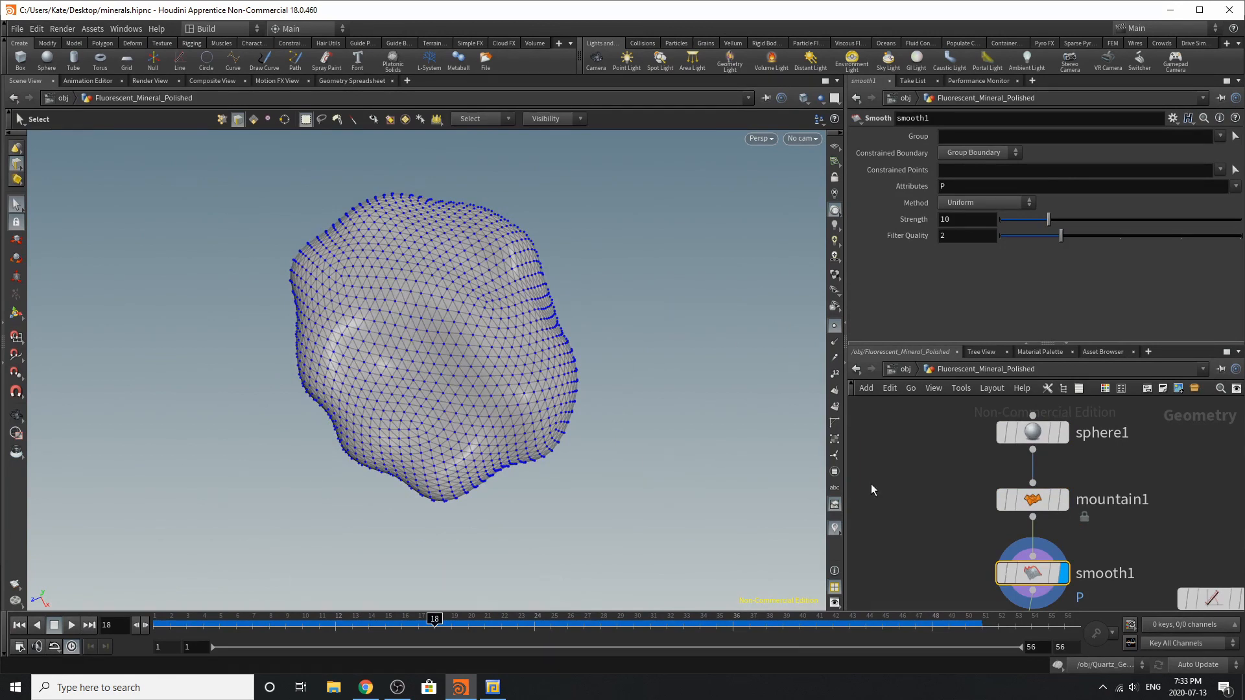
pyautogui.click(1031, 501)
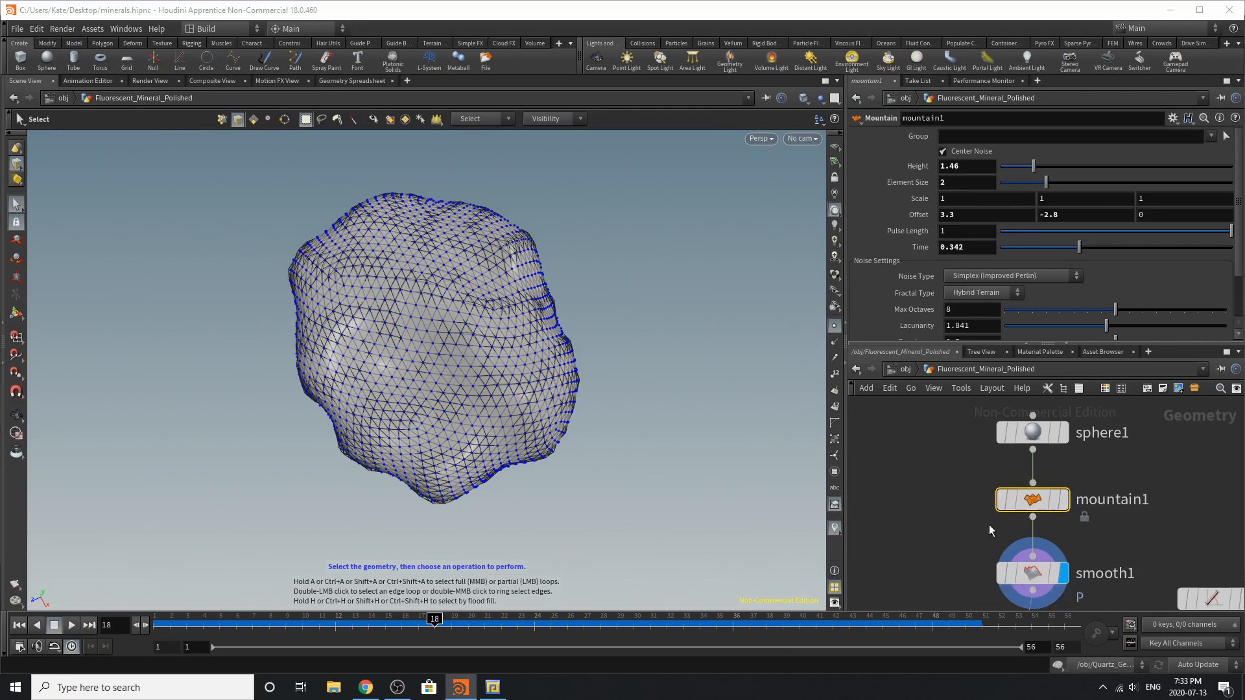
# Display the Base_Rock_Out null and shift it slightly in the network
pyautogui.scroll(-5, 990, 527)
pyautogui.scroll(4, 1001, 555)
pyautogui.scroll(-4, 1033, 492)
pyautogui.scroll(4, 1020, 526)
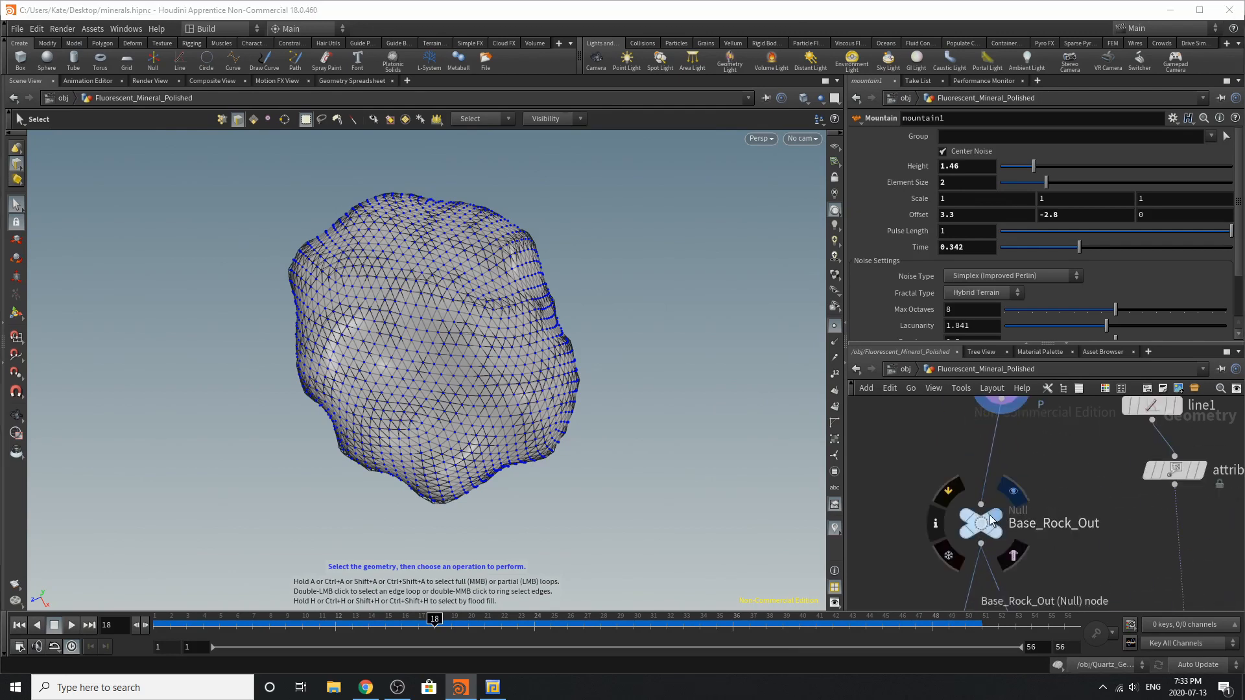
pyautogui.moveTo(979, 527); pyautogui.dragTo(963, 502)
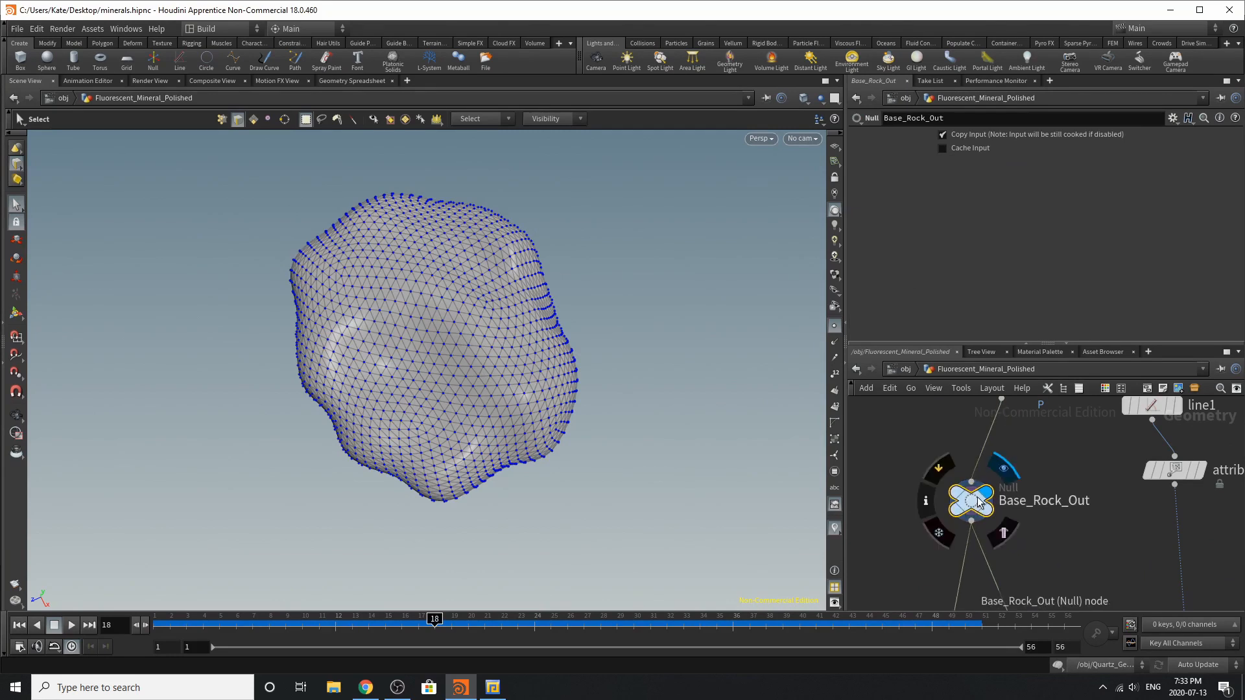
# Move the boolean1 node slightly lower in the network, between Base_Rock_Out and Out_Triangle_Inside
pyautogui.scroll(-4, 980, 497)
pyautogui.scroll(3, 1024, 521)
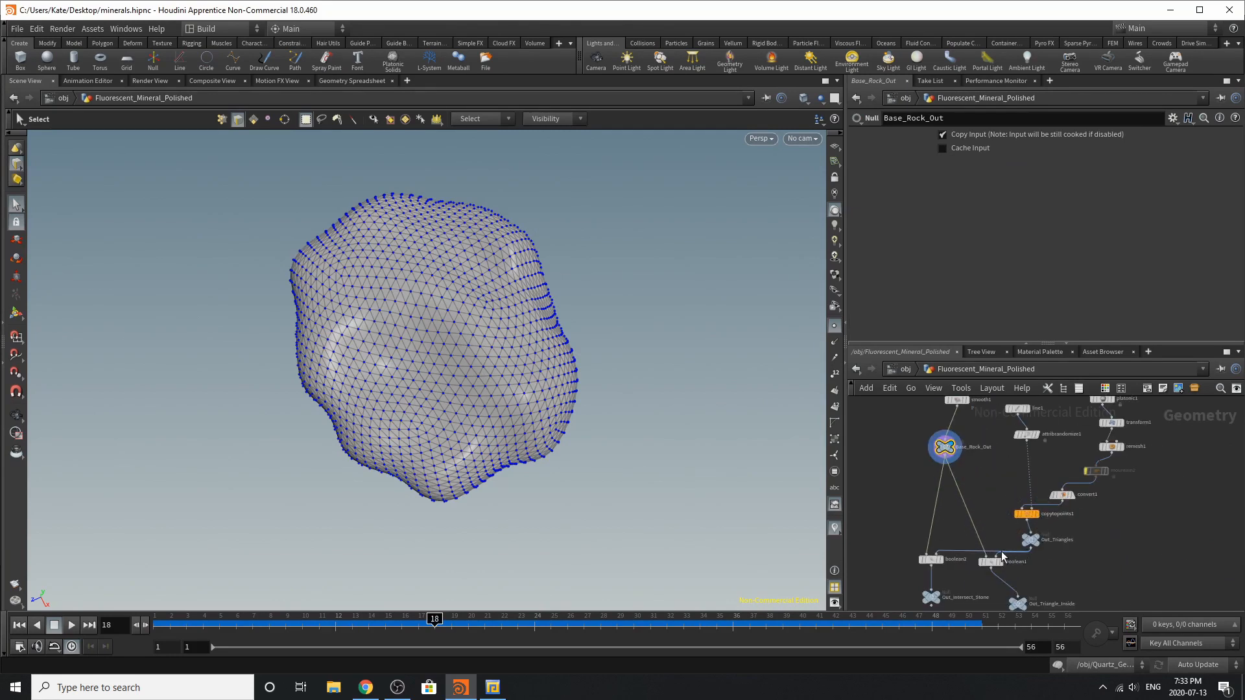
pyautogui.scroll(4, 986, 562)
pyautogui.moveTo(1001, 567); pyautogui.dragTo(1016, 582)
pyautogui.scroll(-3, 992, 577)
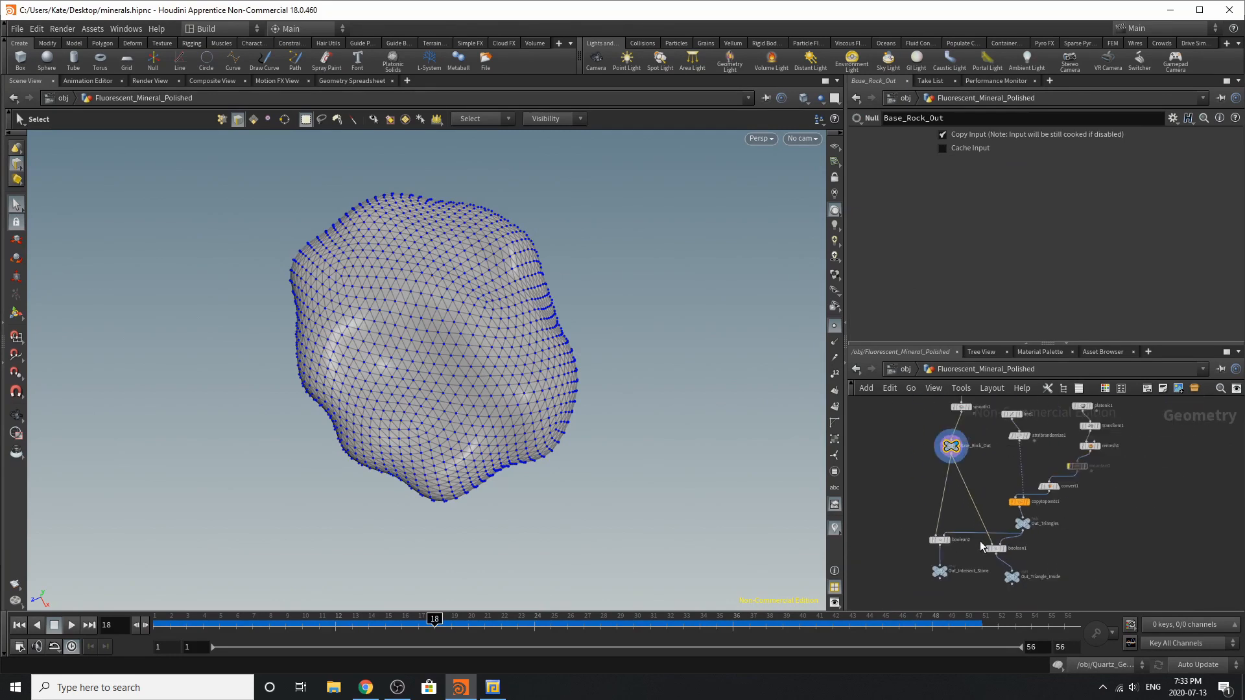
pyautogui.scroll(3, 971, 571)
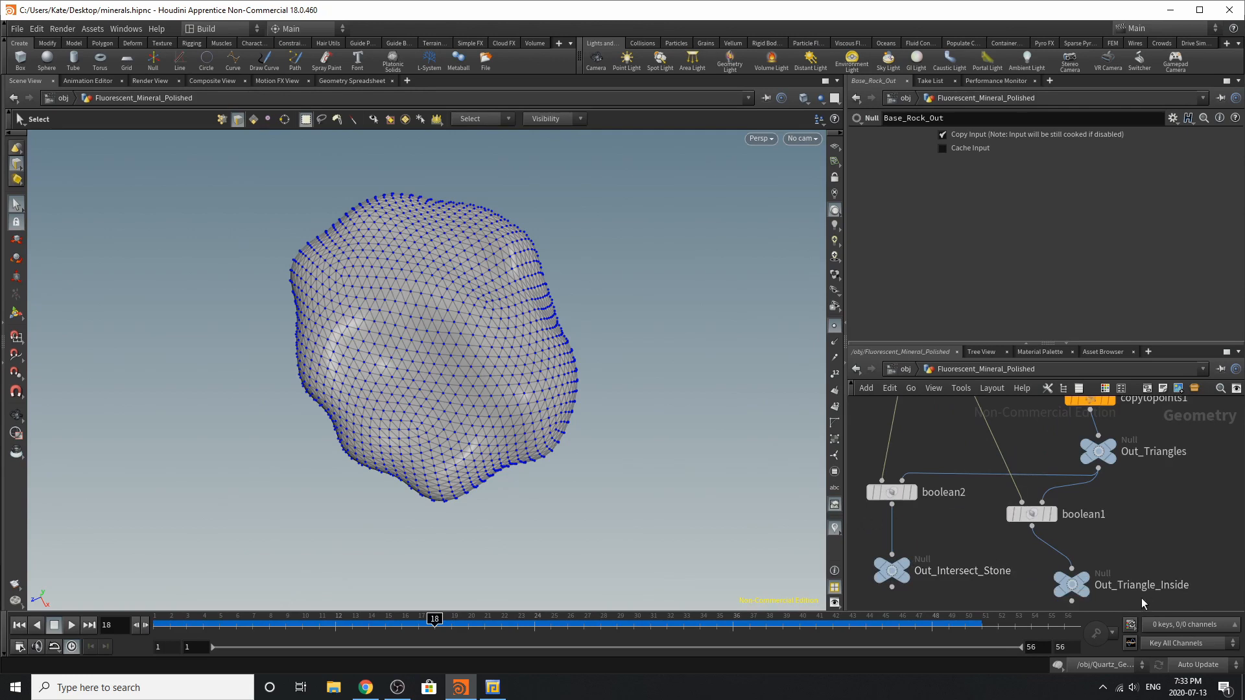
# Display the boolean2 node and examine its set A, set B and Subtract operation settings
pyautogui.scroll(-4, 1019, 597)
pyautogui.scroll(3, 1005, 563)
pyautogui.click(988, 491)
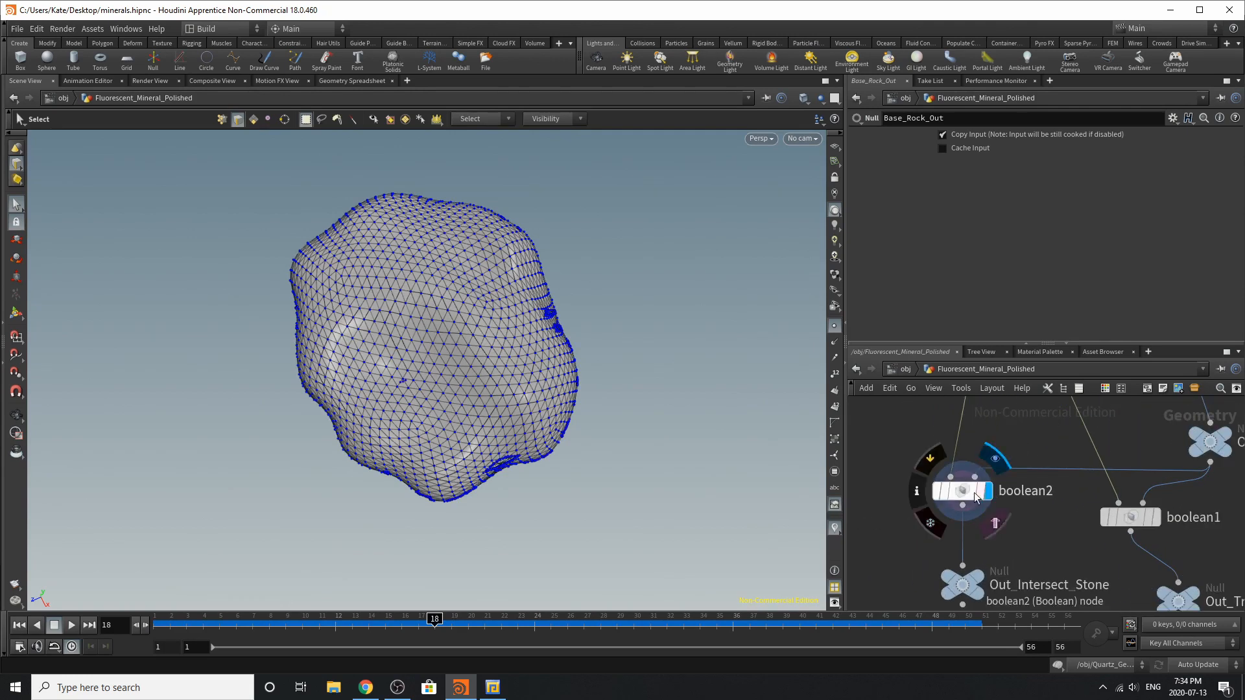
pyautogui.click(971, 492)
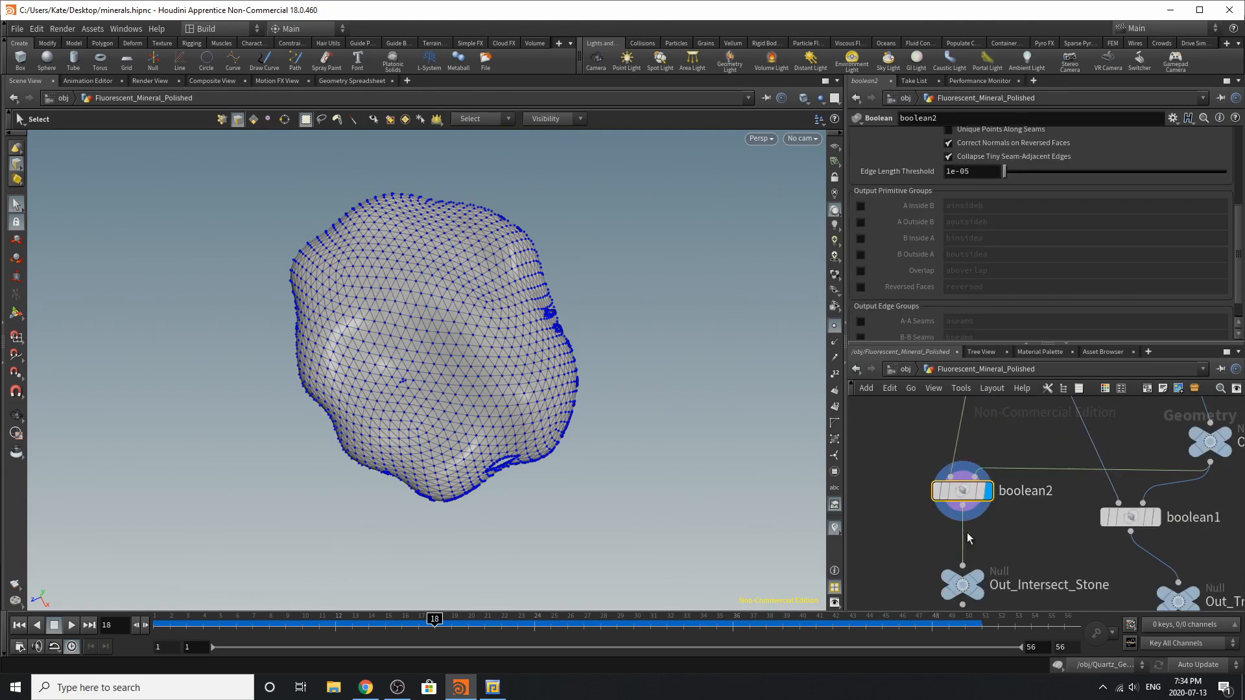
pyautogui.scroll(5, 970, 321)
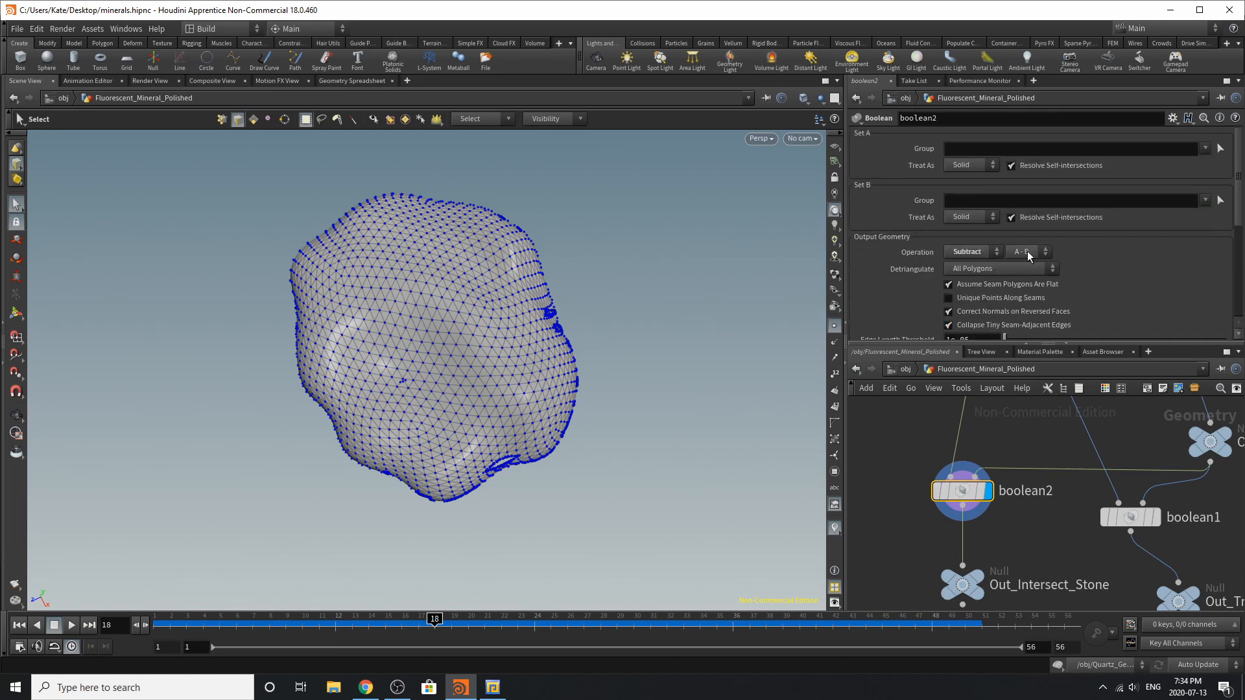
# Display the Out_Intersect_Stone null and move it off to the side below boolean2
pyautogui.click(977, 585)
pyautogui.moveTo(964, 591); pyautogui.dragTo(917, 578)
pyautogui.scroll(-9, 1017, 574)
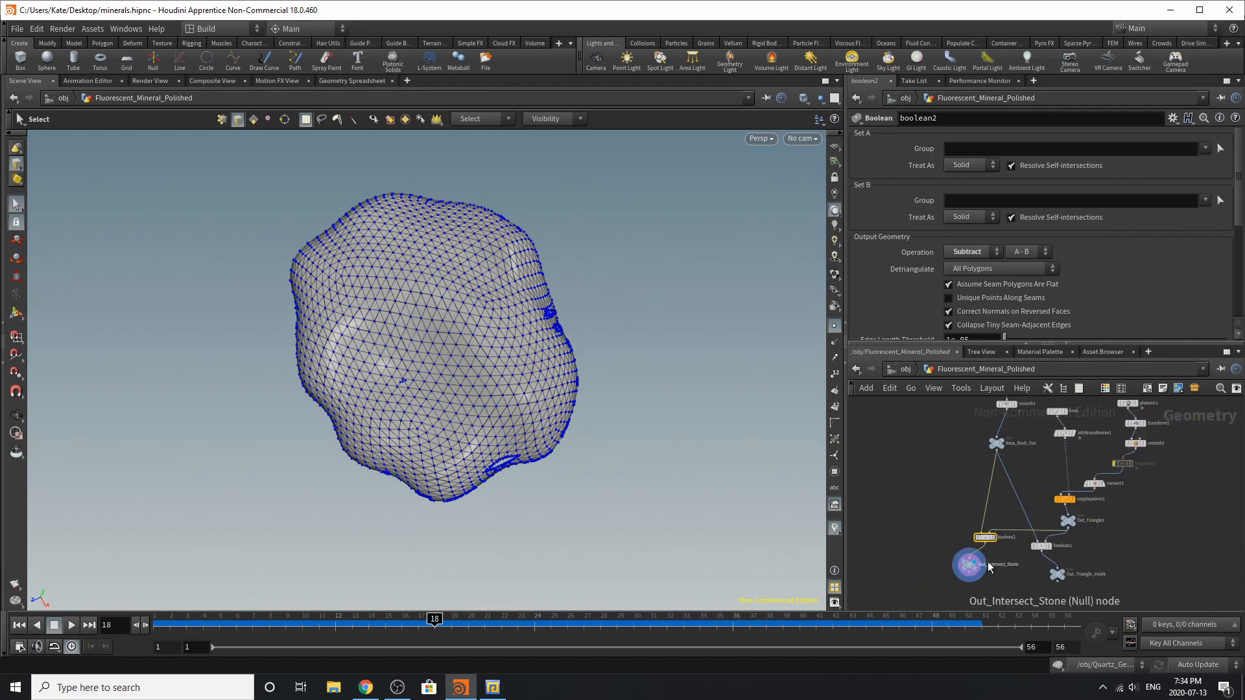
# Display the line1 node and view its points in the viewport from different angles
pyautogui.scroll(3, 1057, 473)
pyautogui.scroll(5, 1043, 497)
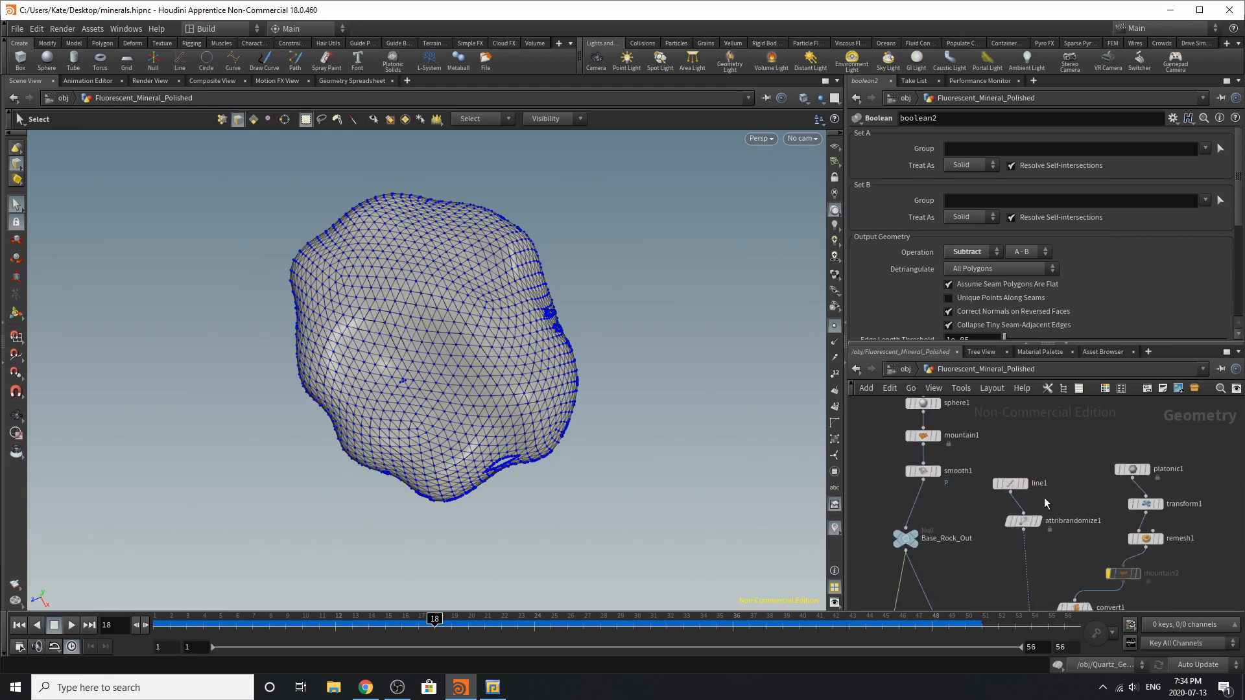
pyautogui.moveTo(1000, 478); pyautogui.dragTo(997, 471)
pyautogui.click(1015, 476)
pyautogui.click(990, 481)
pyautogui.press('Escape')
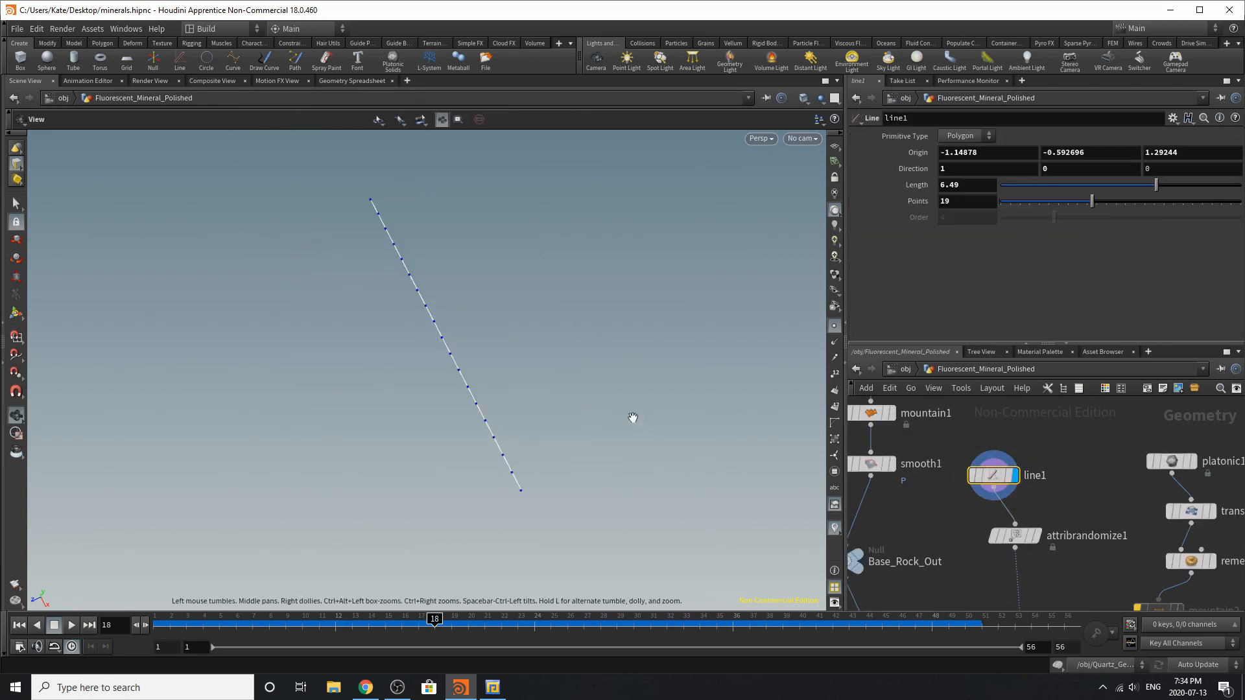
pyautogui.moveTo(634, 422); pyautogui.dragTo(601, 398)
pyautogui.press('s')
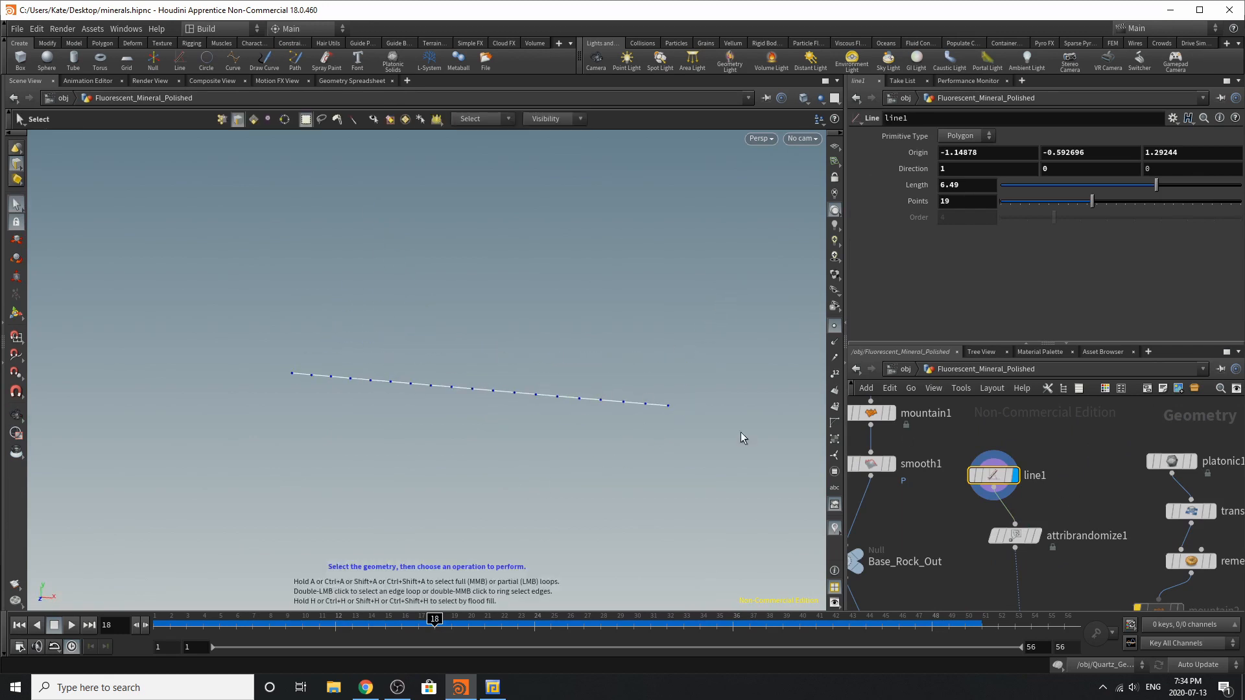
# Show the smooth1 rock as a template around the line and examine how the line passes through it
pyautogui.click(888, 464)
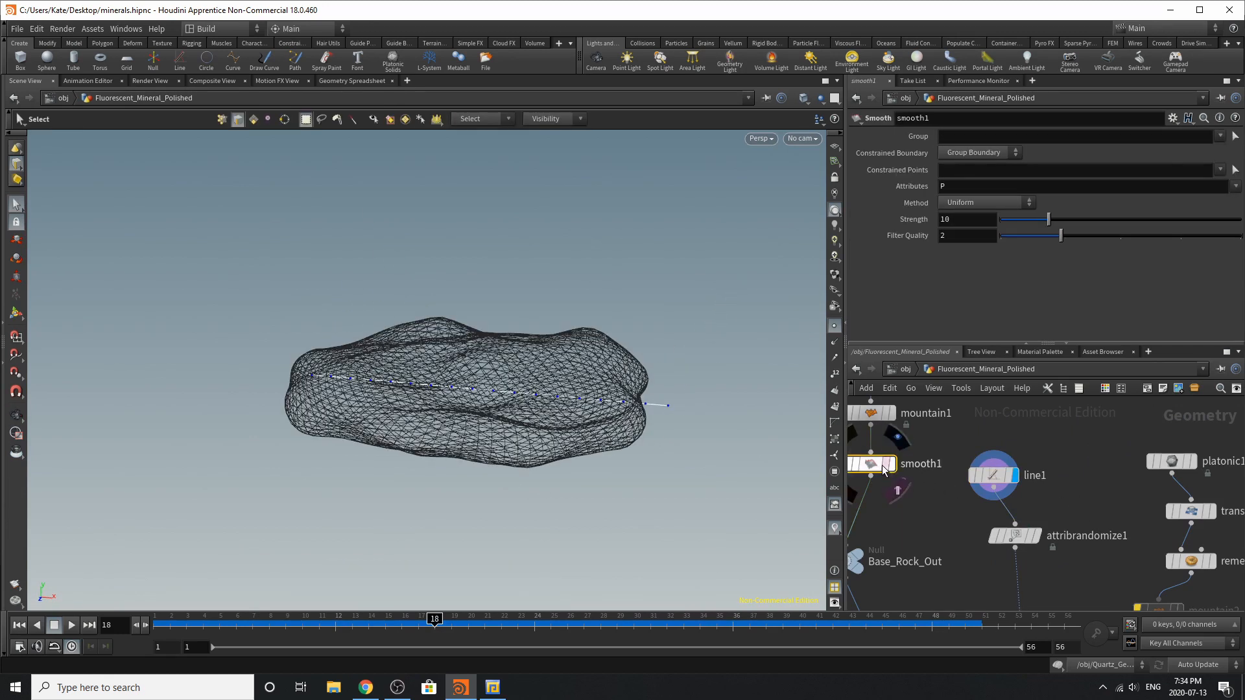
pyautogui.press('Escape')
pyautogui.moveTo(530, 381); pyautogui.dragTo(588, 418)
# Display the attribrandomize1 node, examine its pscale minimum and maximum values, and follow its branch down to copytopoints1
pyautogui.click(1037, 538)
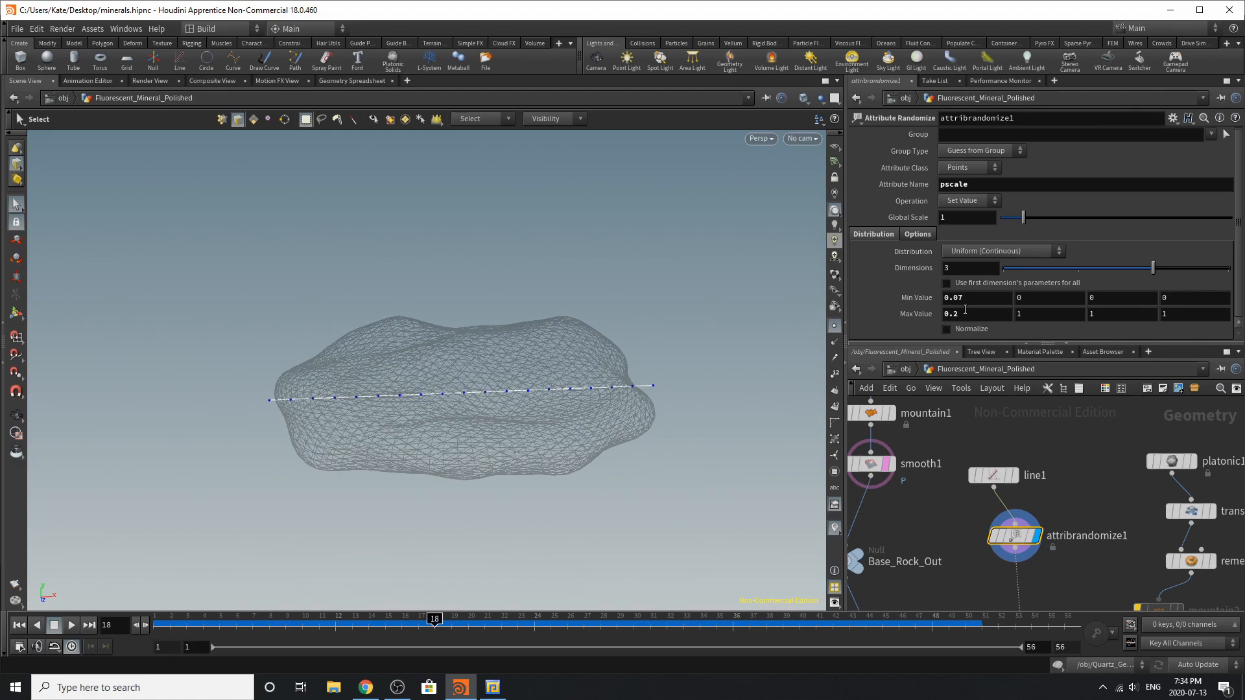
pyautogui.scroll(-5, 1033, 526)
pyautogui.scroll(6, 985, 540)
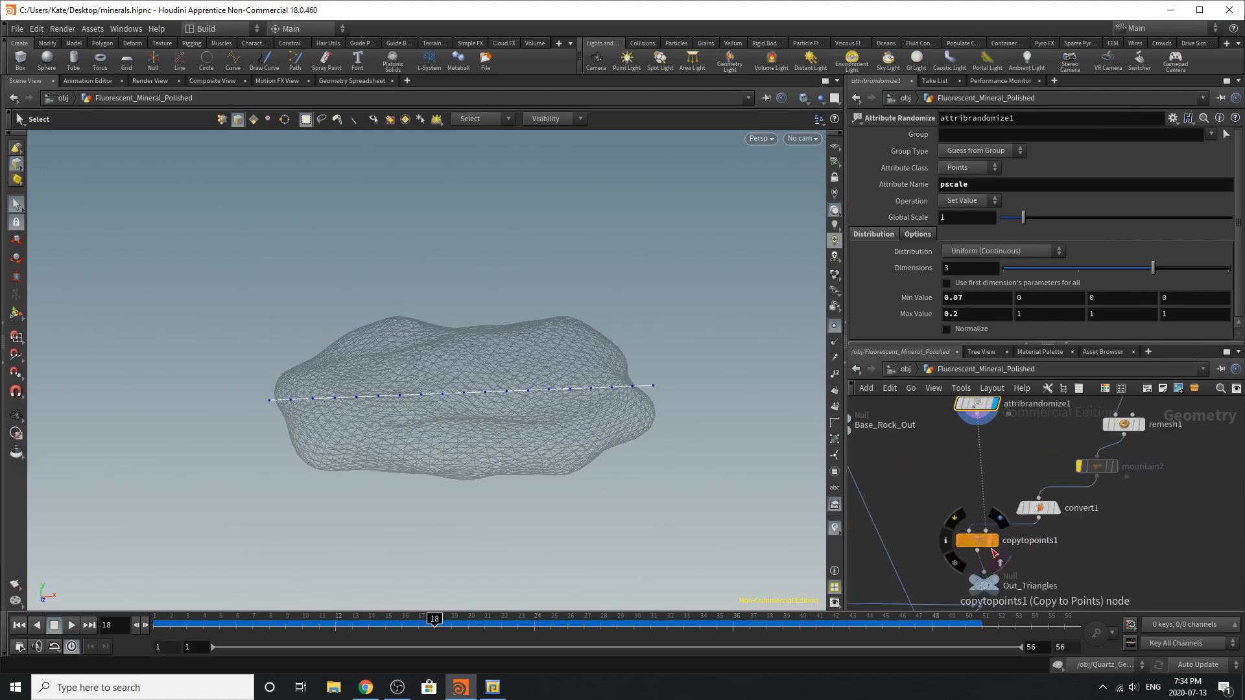
# Display the platonic1 node and examine its tetrahedron against the templated rock
pyautogui.scroll(-5, 1003, 545)
pyautogui.scroll(4, 1084, 443)
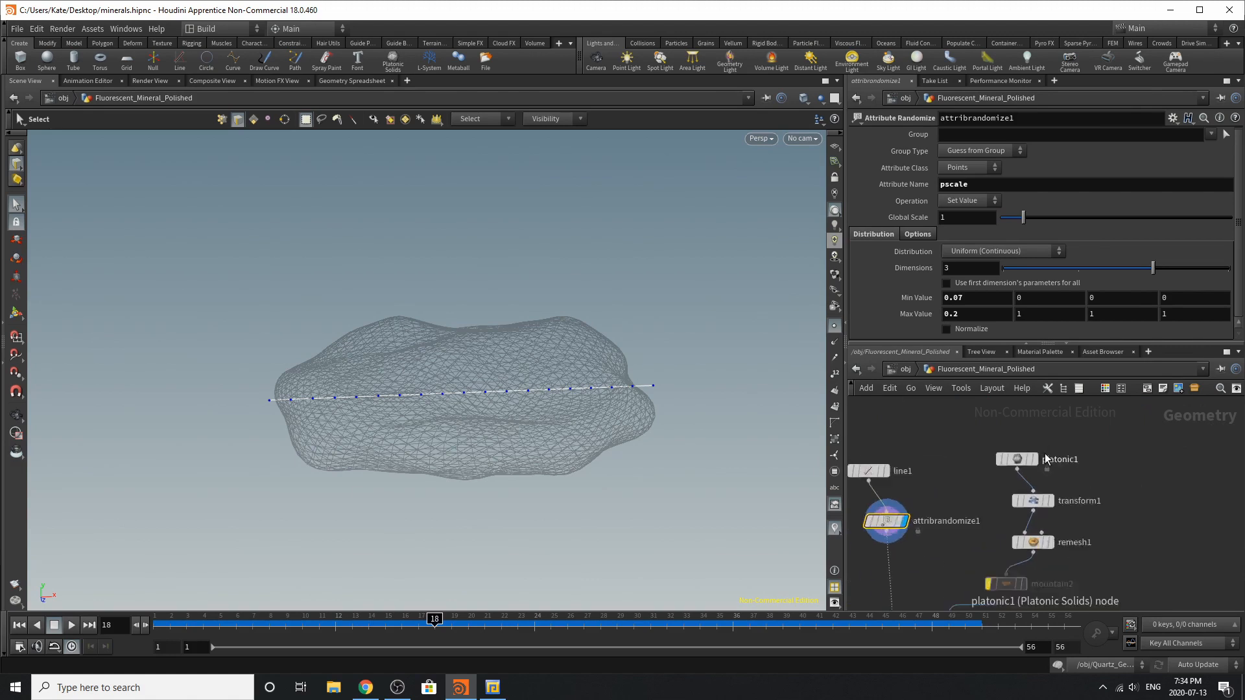
pyautogui.click(1038, 434)
pyautogui.click(999, 461)
pyautogui.moveTo(361, 214); pyautogui.dragTo(396, 256)
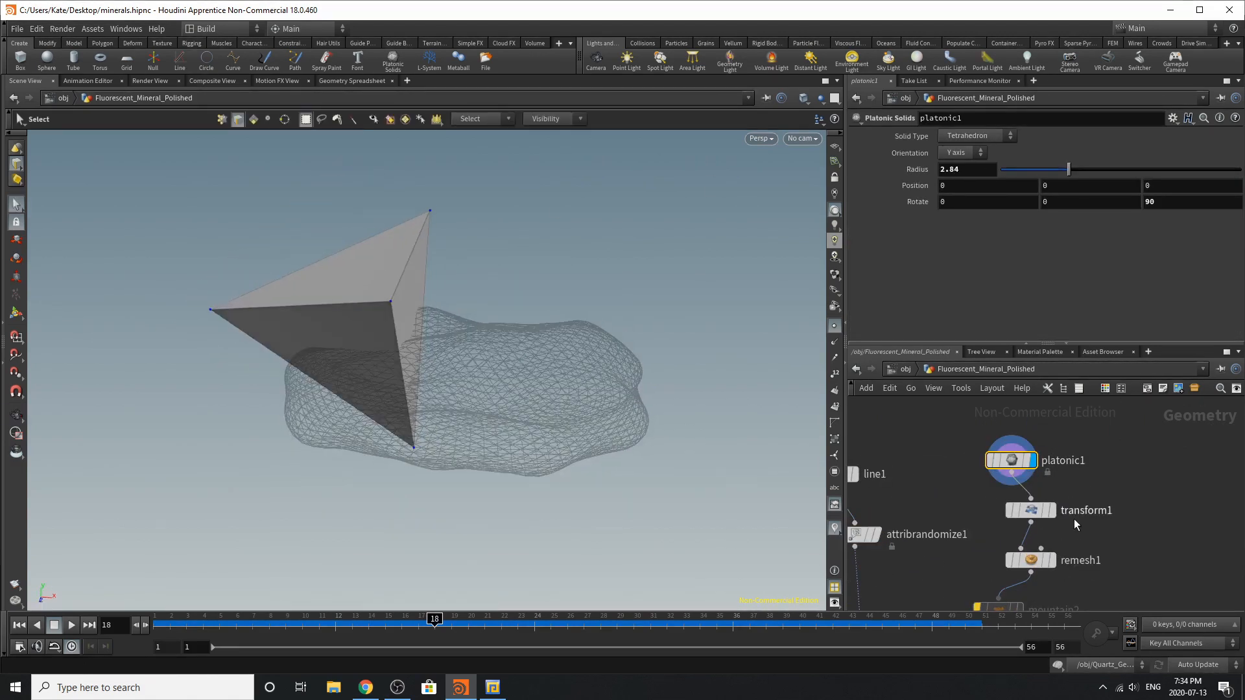
# Display the transform1 node and examine how its scale settings stretch the tetrahedron
pyautogui.press('r')
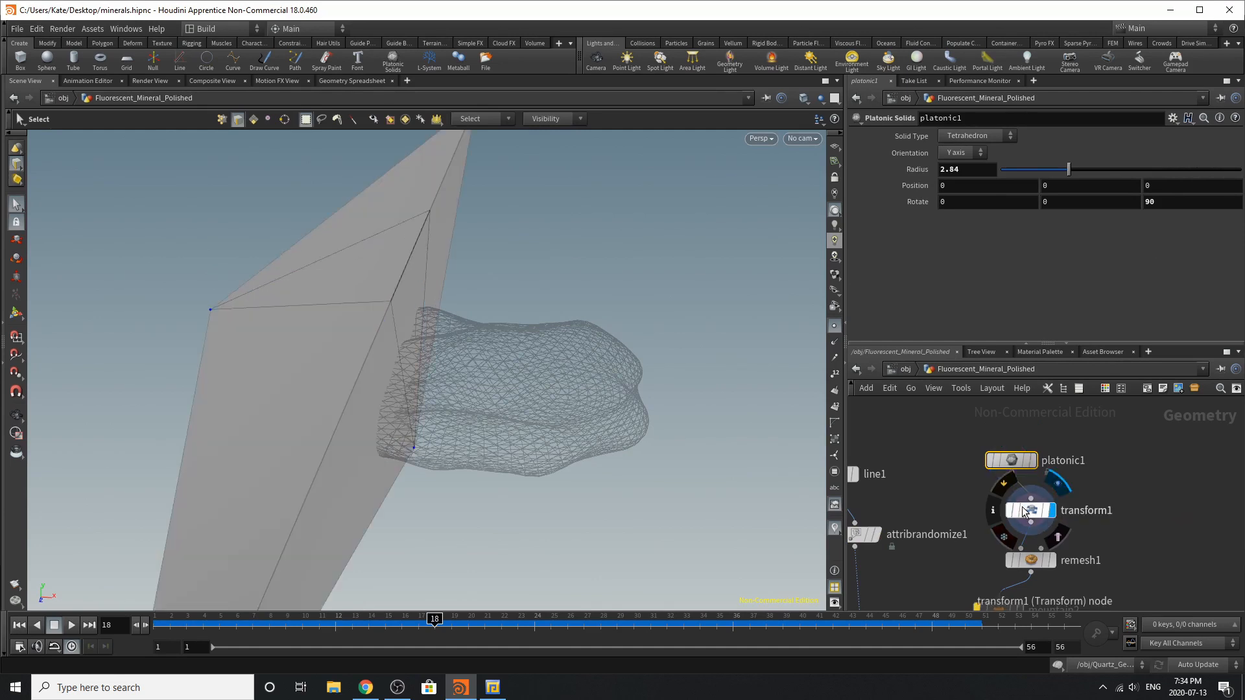
pyautogui.click(1023, 512)
pyautogui.press('Escape')
pyautogui.moveTo(519, 325); pyautogui.dragTo(648, 322)
pyautogui.press('s')
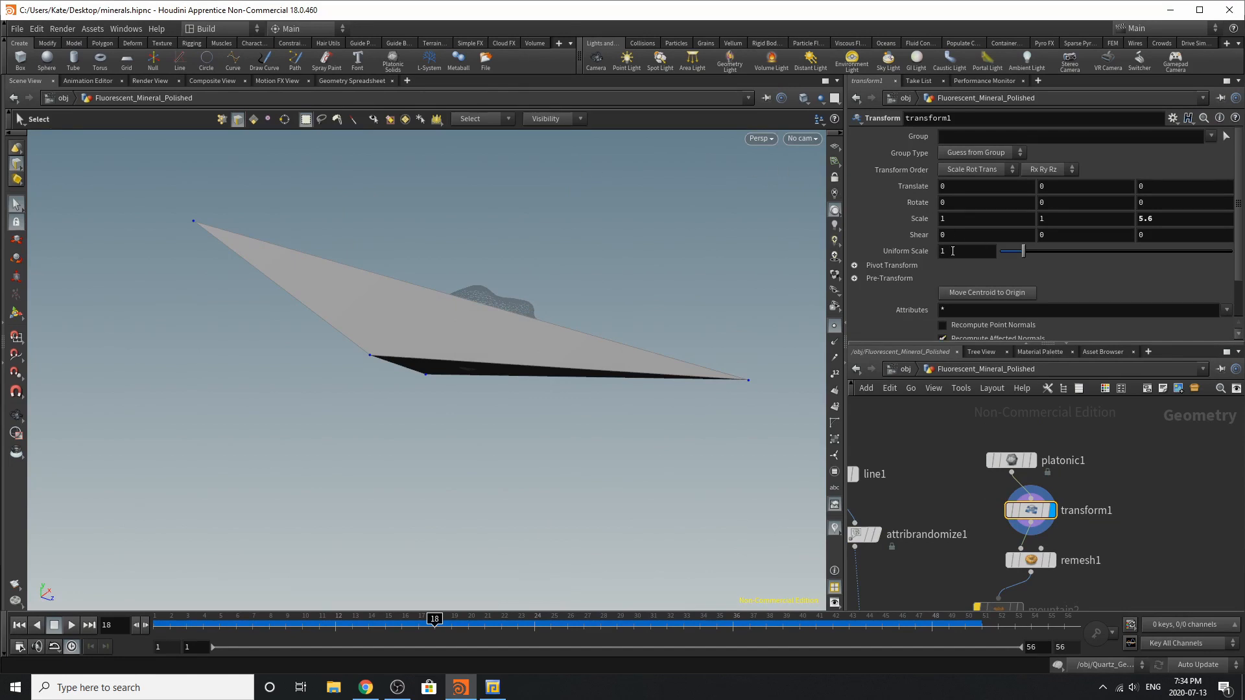
# Display the remesh1 node and examine its mesh settings and the remeshed tetrahedron from another angle
pyautogui.click(1051, 560)
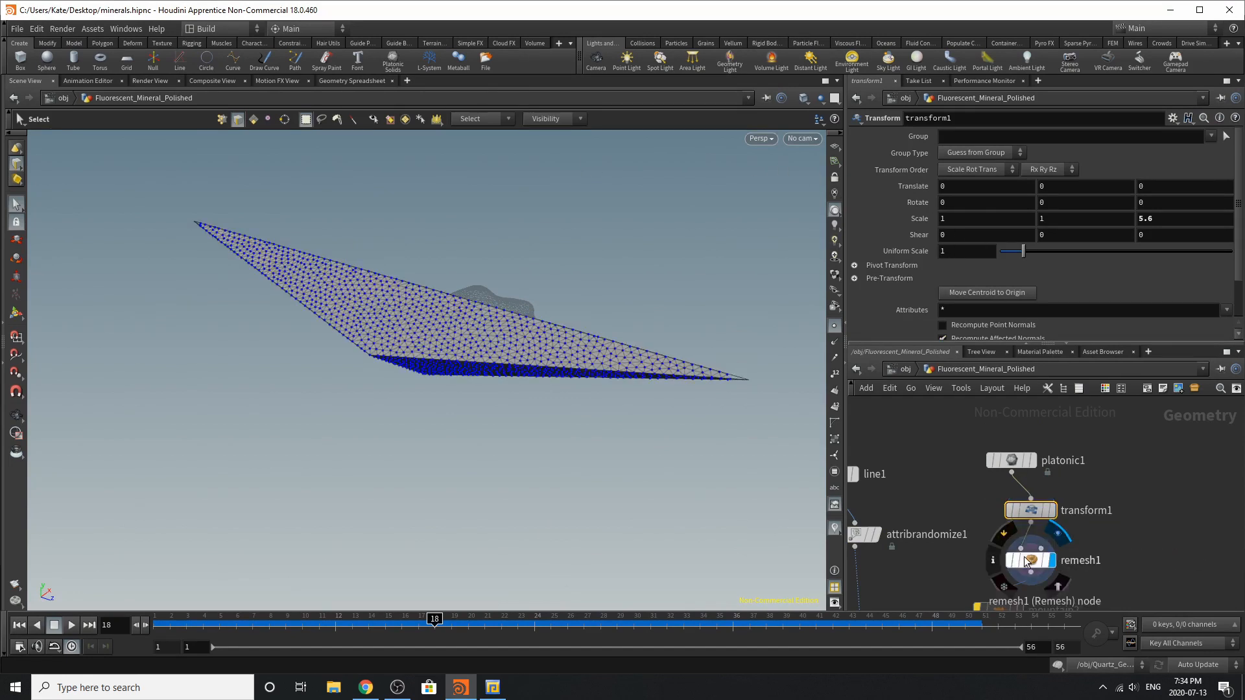
pyautogui.click(1030, 559)
pyautogui.moveTo(641, 358); pyautogui.dragTo(603, 388)
pyautogui.keyDown('alt'); pyautogui.moveTo(660, 298); pyautogui.dragTo(518, 292); pyautogui.keyUp('alt')
# Enable and display the mountain2 node to examine its noise on the remeshed tetrahedron, and bypass the node again
pyautogui.scroll(-3, 1102, 479)
pyautogui.scroll(4, 1017, 573)
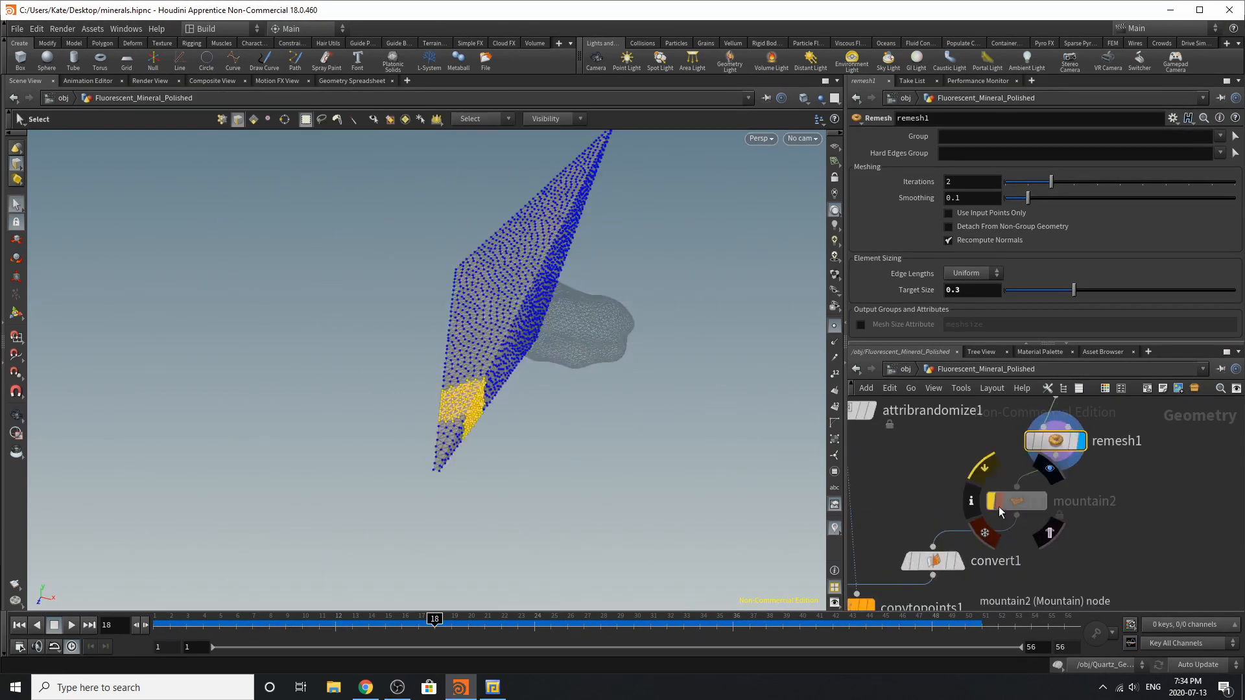
pyautogui.click(989, 504)
pyautogui.click(1041, 501)
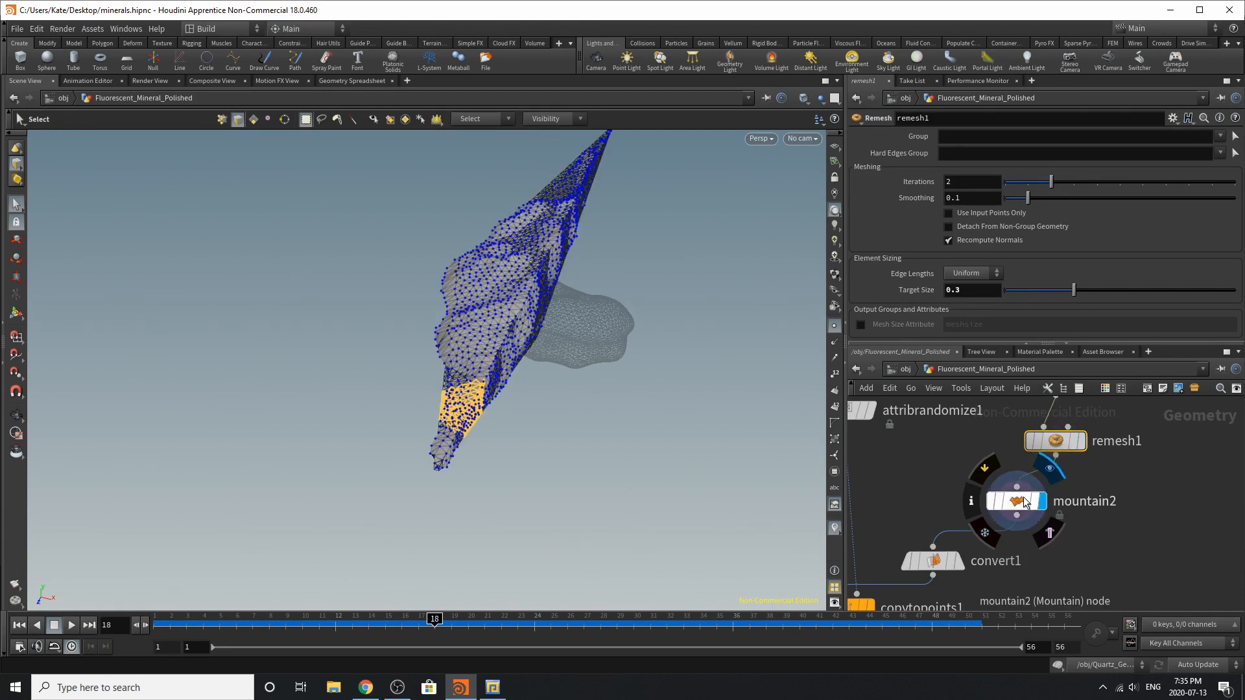
pyautogui.click(1024, 502)
pyautogui.keyDown('alt'); pyautogui.moveTo(624, 360); pyautogui.dragTo(608, 349); pyautogui.keyUp('alt')
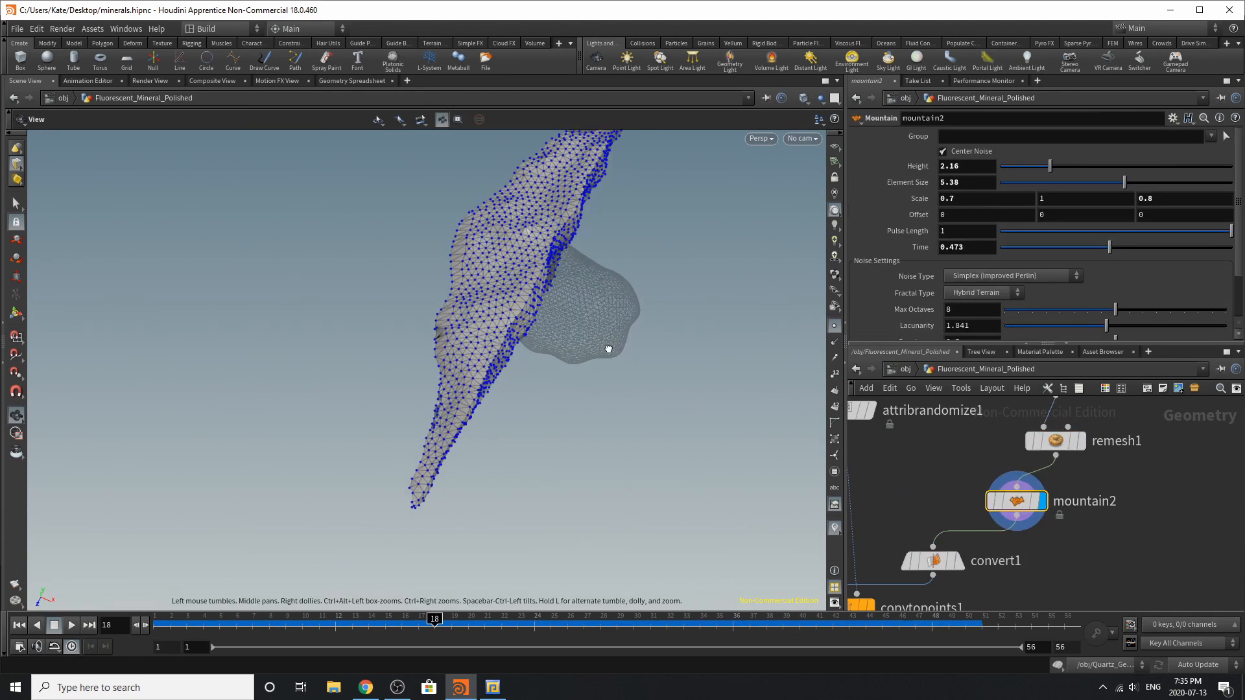
pyautogui.click(991, 501)
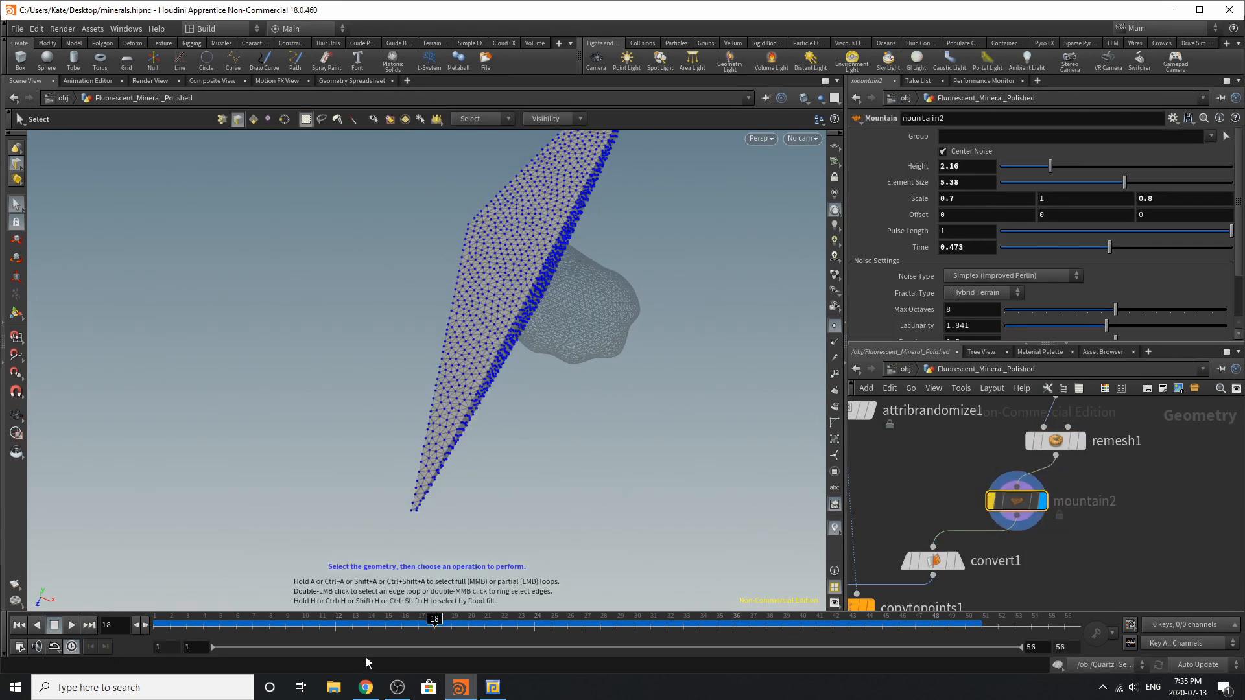
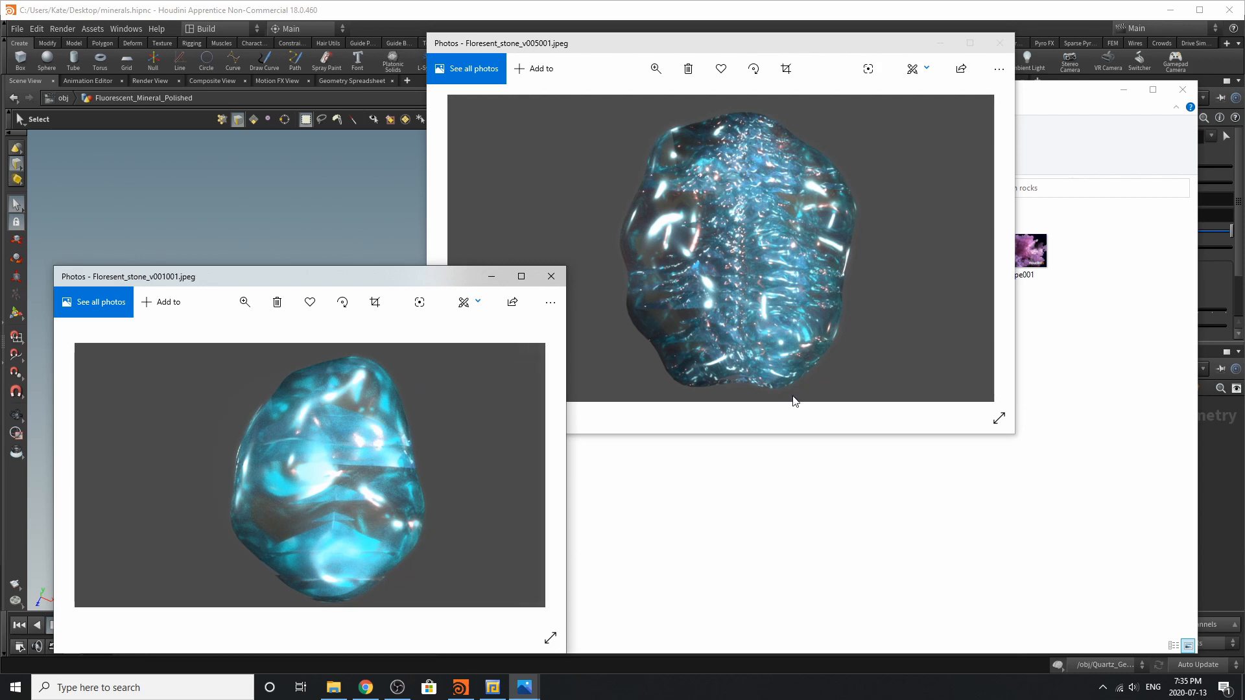
# Close the reference folder window, and display the convert1 and copytopoints1 nodes to examine the triangles copied along the rock
pyautogui.click(1182, 90)
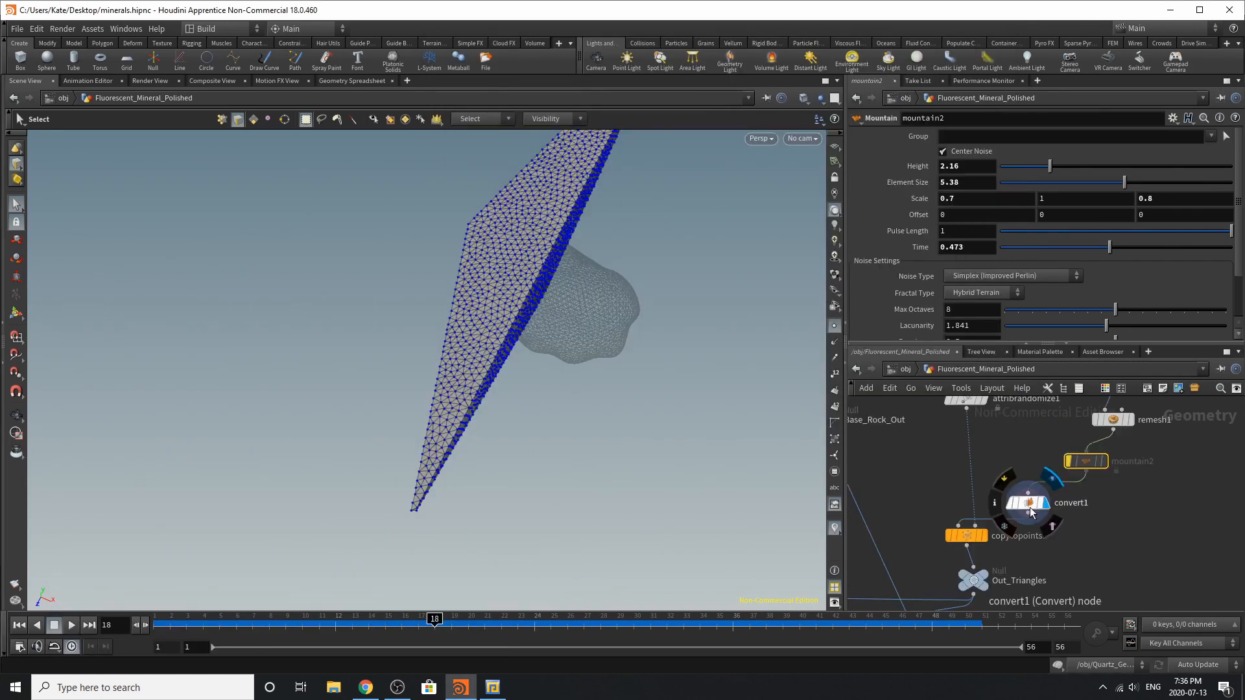
pyautogui.click(1027, 503)
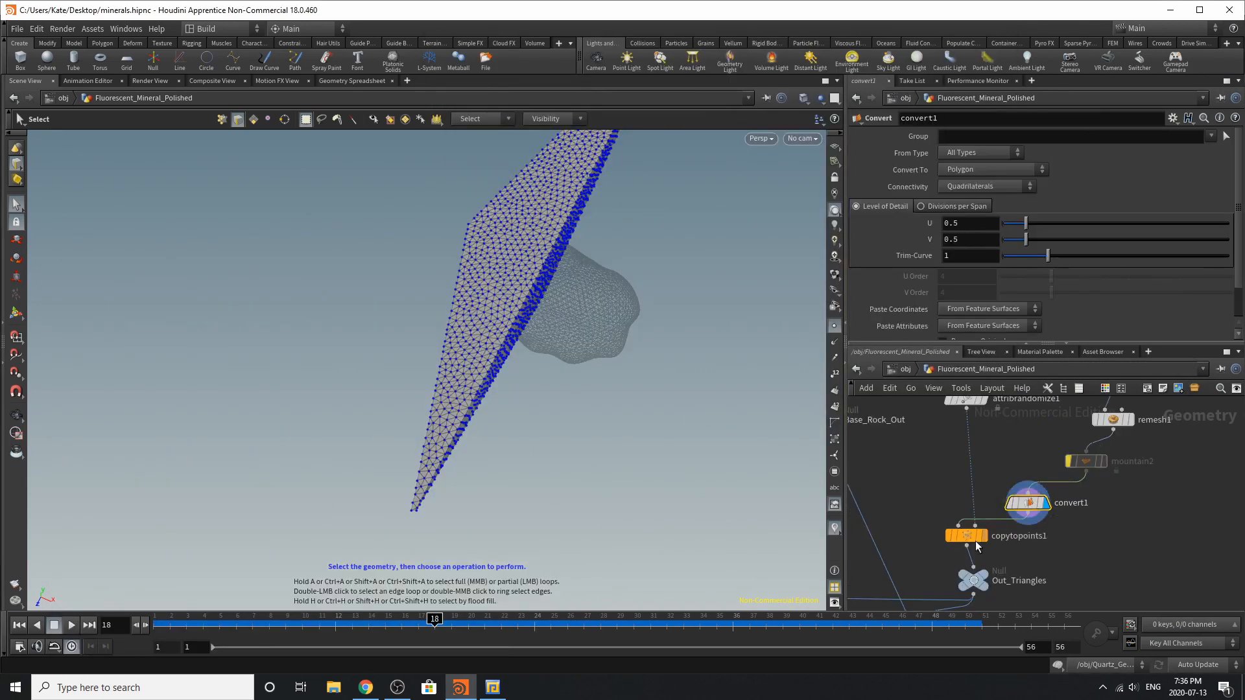
pyautogui.click(983, 536)
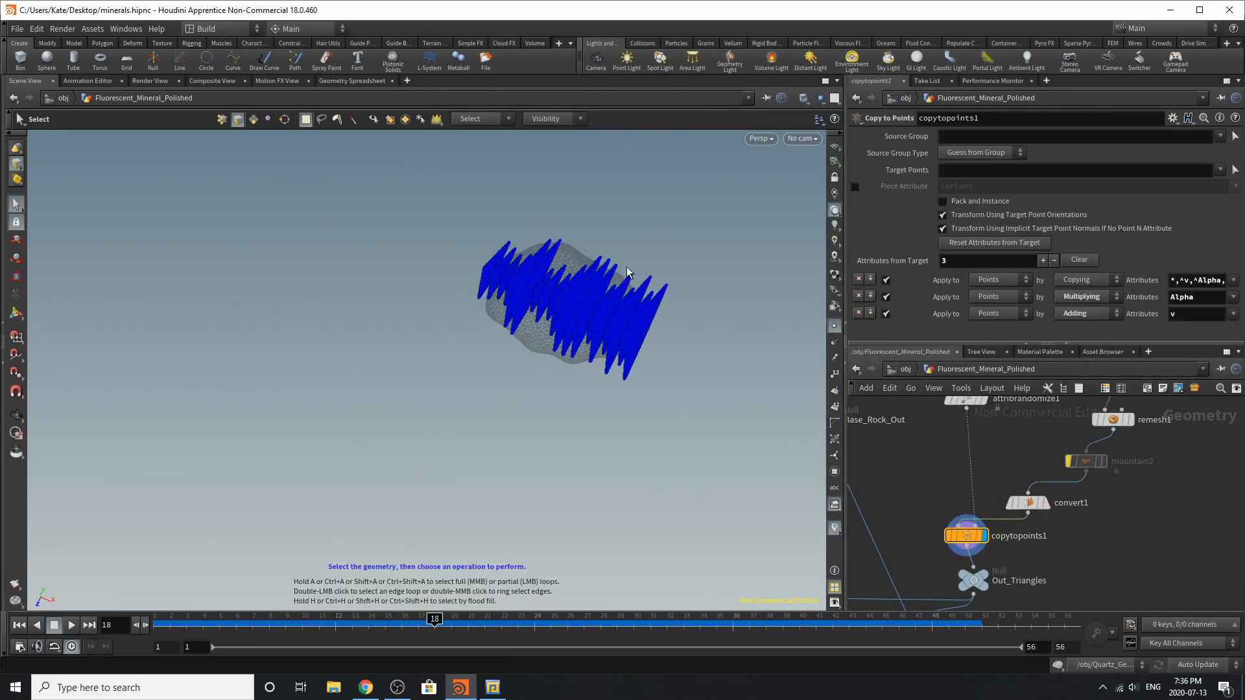
pyautogui.rightClick(597, 293)
pyautogui.click(813, 287)
pyautogui.press('Escape')
pyautogui.moveTo(572, 332); pyautogui.dragTo(746, 414)
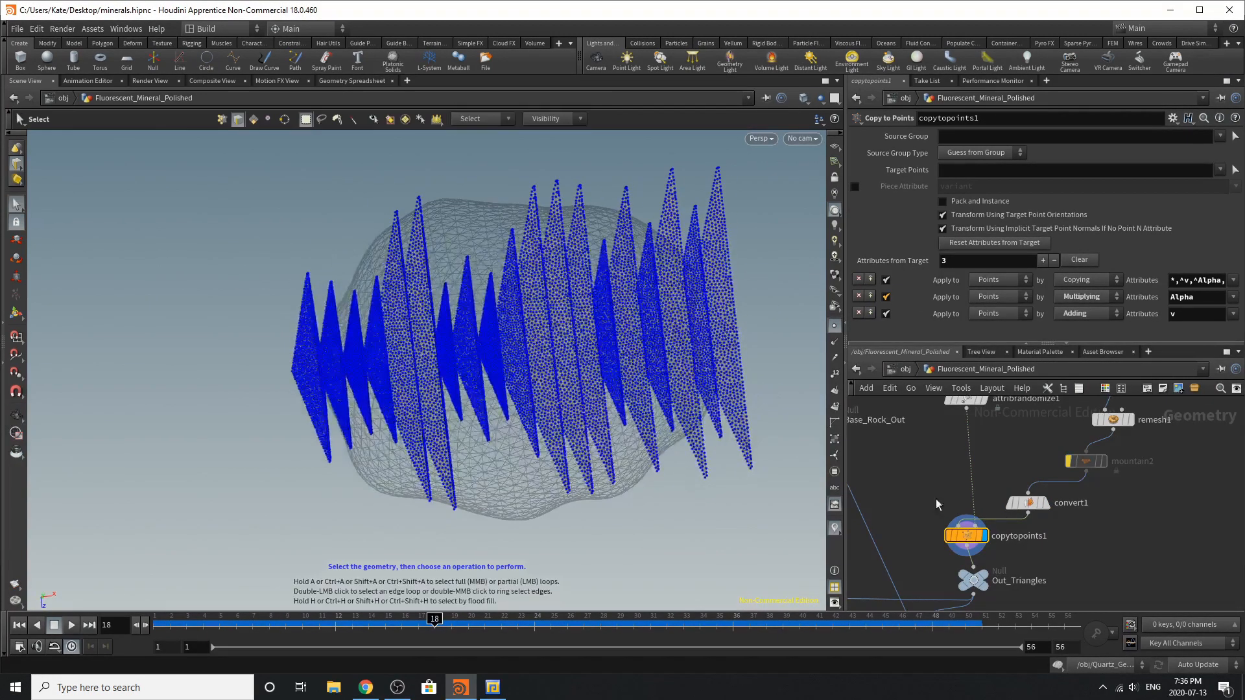
# Display the Out_Triangles null and reposition it slightly beneath the copytopoints1 node
pyautogui.scroll(-4, 978, 517)
pyautogui.scroll(4, 979, 551)
pyautogui.click(997, 510)
pyautogui.click(990, 519)
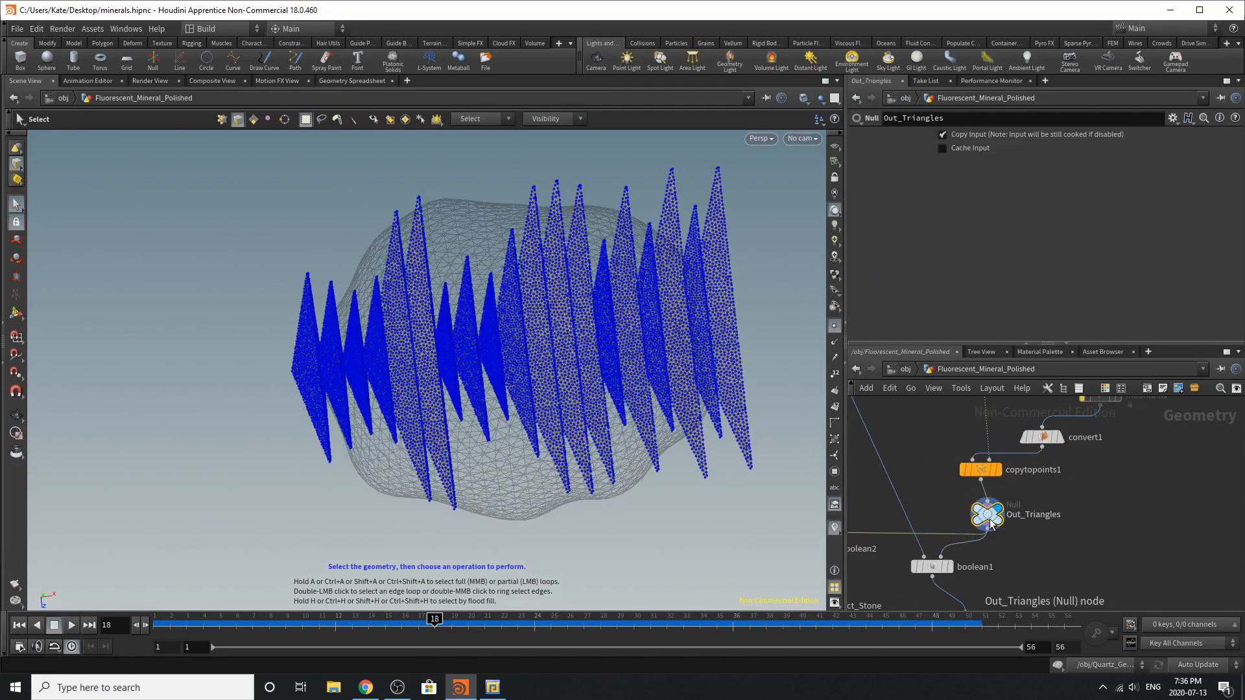
pyautogui.moveTo(990, 518); pyautogui.dragTo(970, 514)
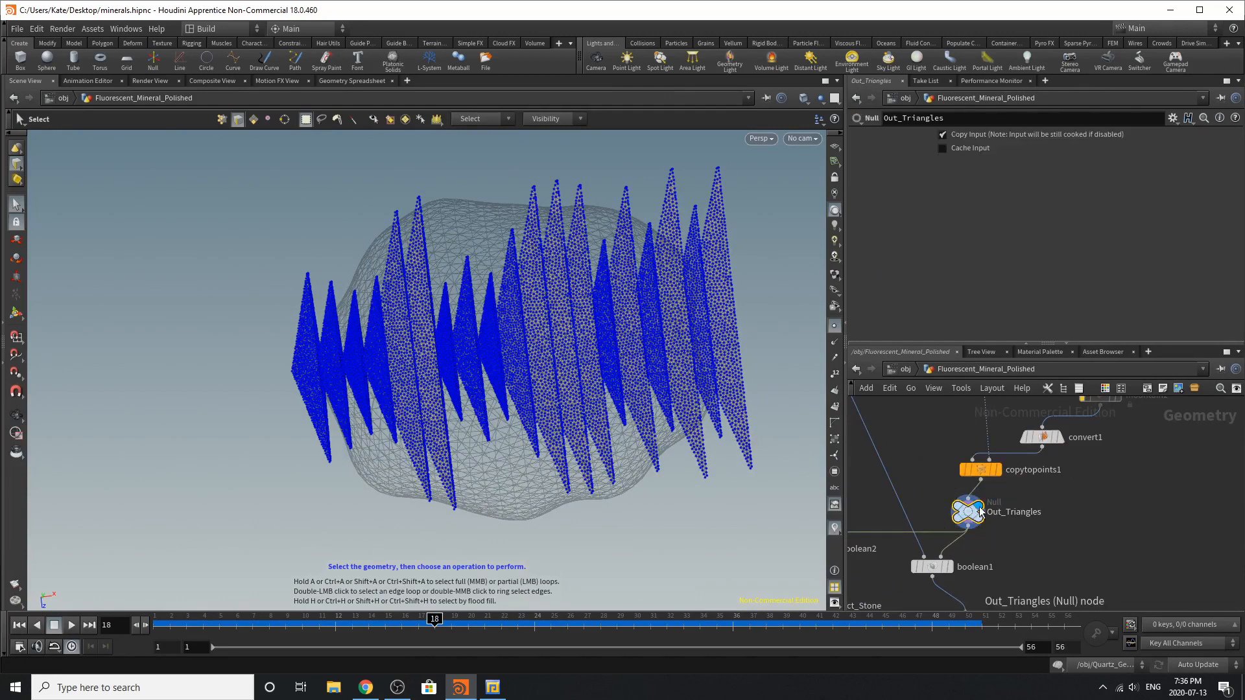
# Display the boolean2 node and examine from several angles where the triangles are subtracted from the rock's surface
pyautogui.scroll(-4, 963, 535)
pyautogui.scroll(3, 972, 549)
pyautogui.scroll(2, 965, 509)
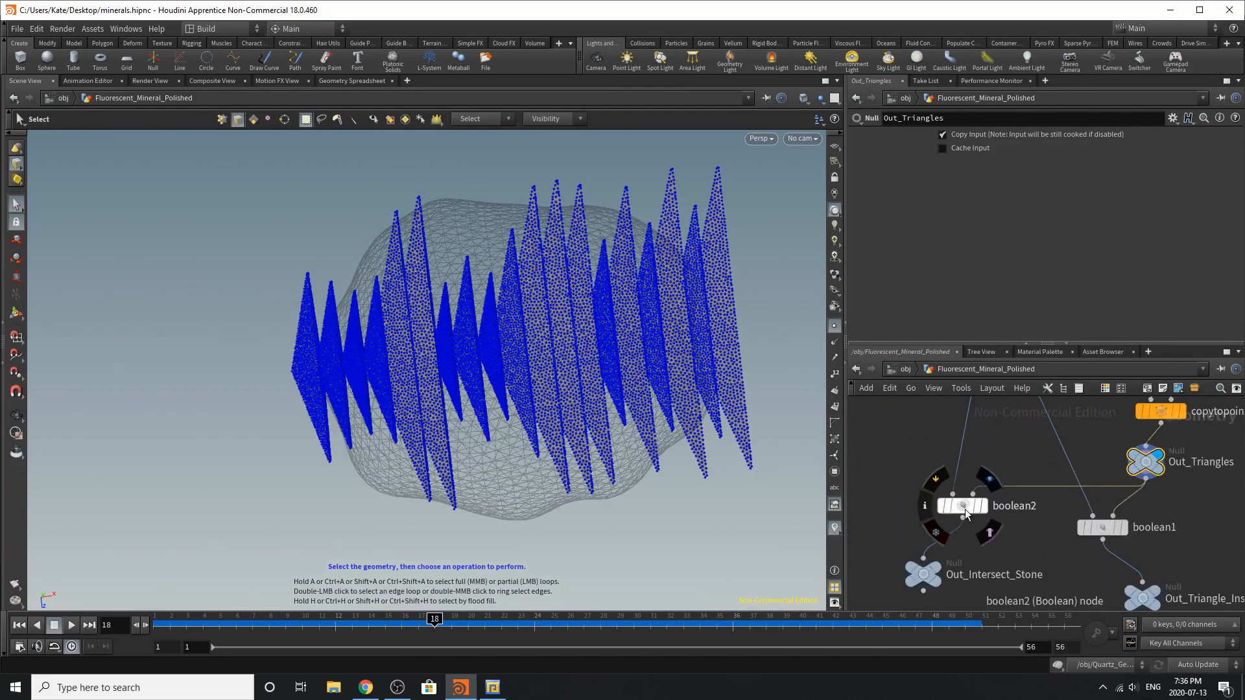
pyautogui.click(964, 512)
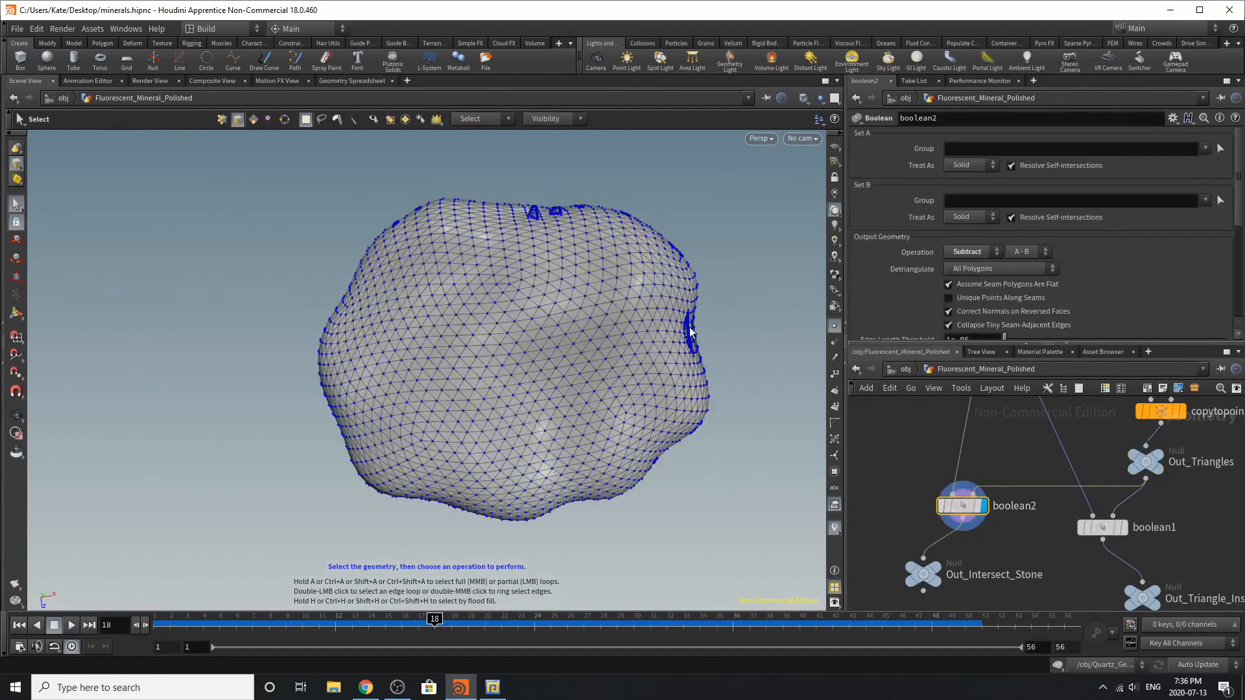
pyautogui.keyDown('alt'); pyautogui.moveTo(779, 394); pyautogui.dragTo(606, 274); pyautogui.keyUp('alt')
pyautogui.keyDown('alt'); pyautogui.moveTo(671, 318); pyautogui.dragTo(997, 315, button='right'); pyautogui.keyUp('alt')
pyautogui.moveTo(745, 311); pyautogui.dragTo(372, 215)
pyautogui.press('s')
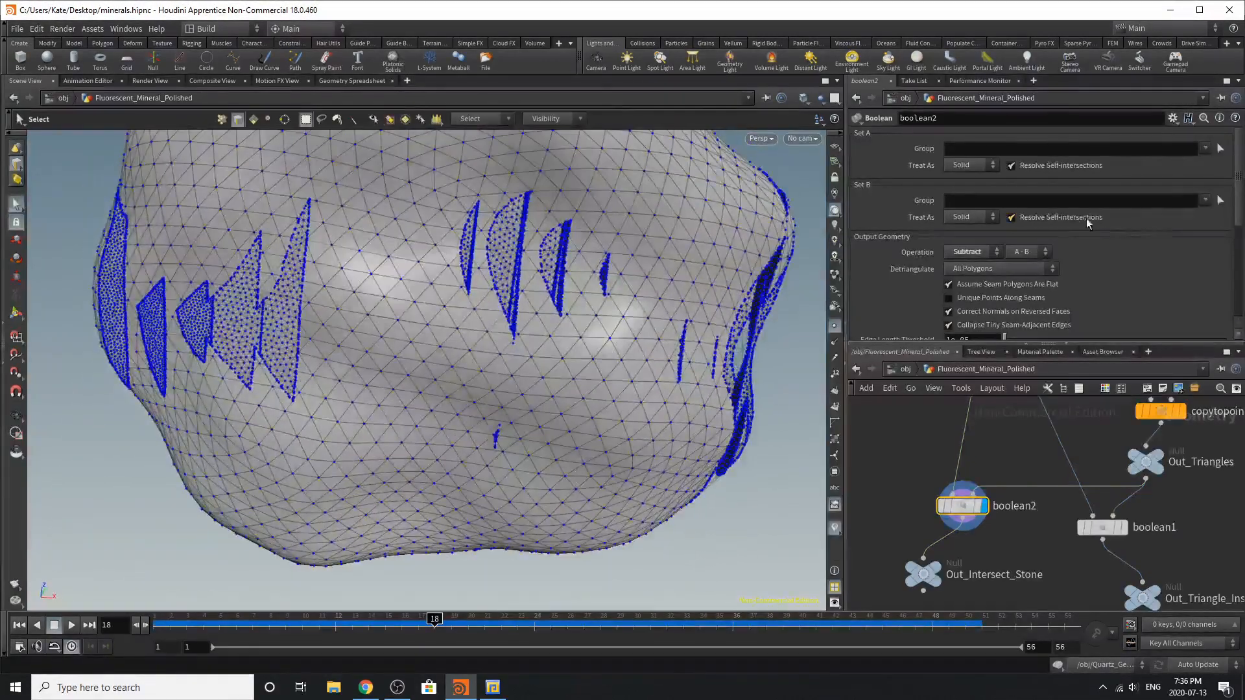
# Display the Out_Intersect_Stone null and shift it slightly away from boolean2 in the network
pyautogui.click(925, 579)
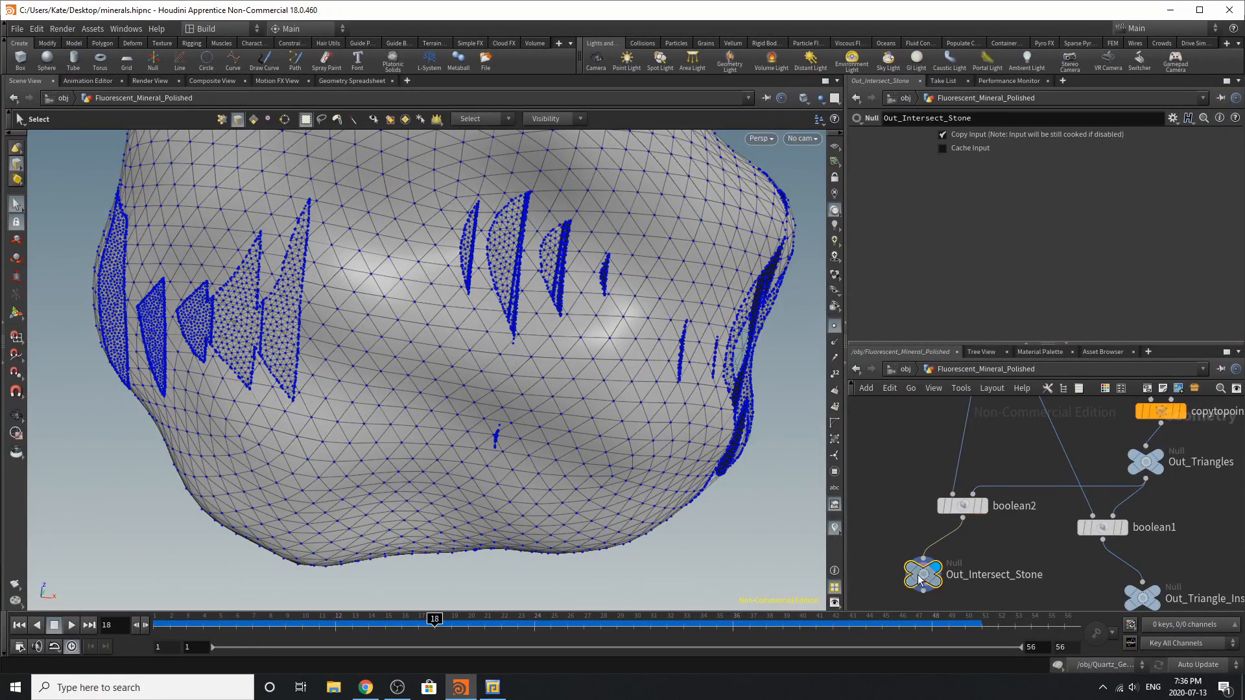
pyautogui.moveTo(921, 575); pyautogui.dragTo(896, 570)
pyautogui.scroll(-2, 1113, 527)
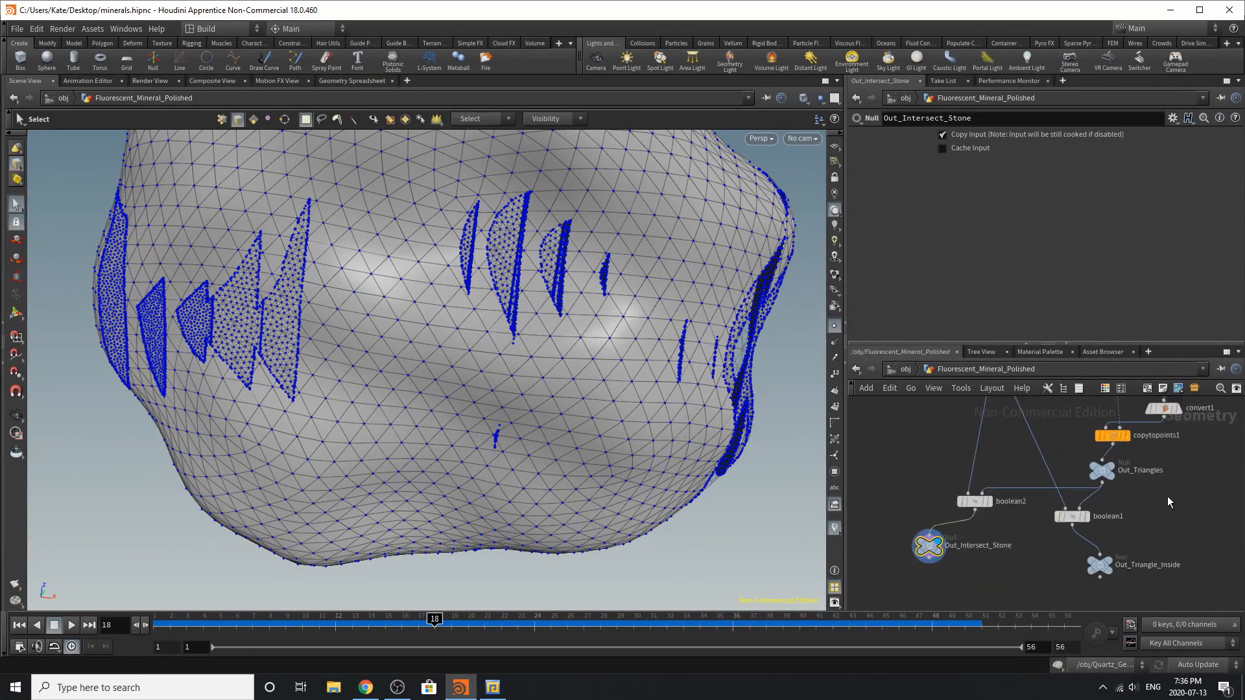
# Display the boolean1 node to examine the triangles intersected with the rock from several angles, and display the Out_Triangle_Inside null
pyautogui.click(1071, 521)
pyautogui.click(1053, 523)
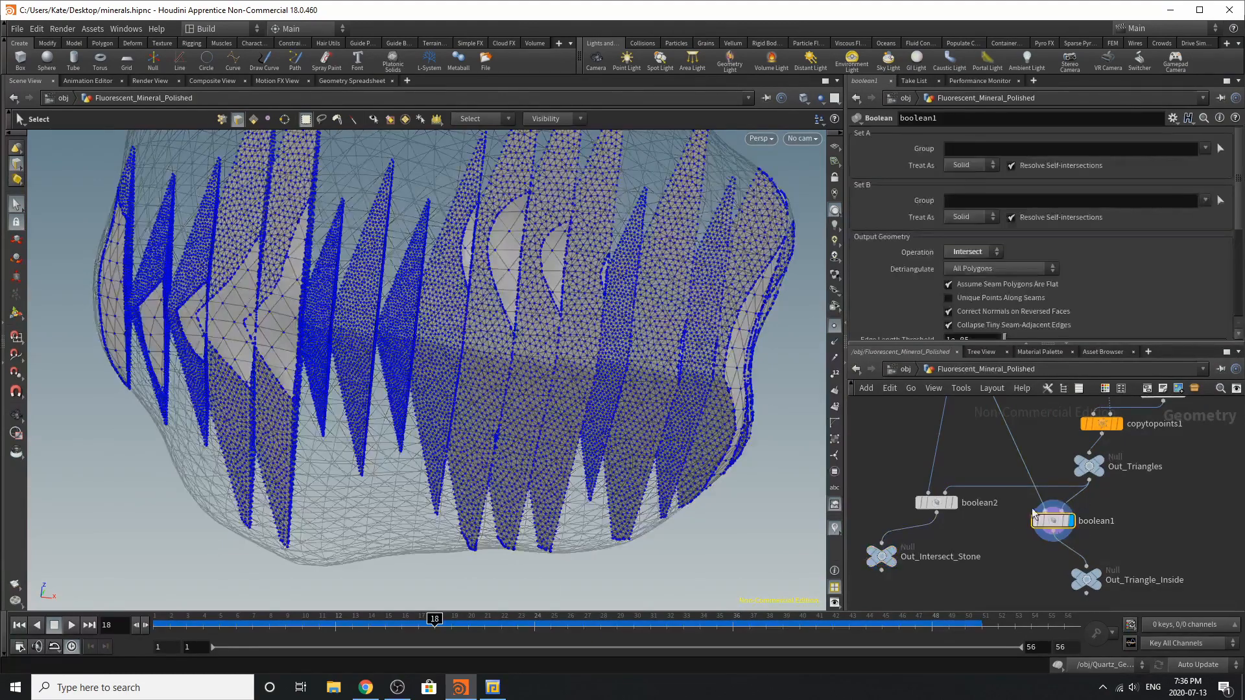
pyautogui.moveTo(547, 286)
pyautogui.keyDown('alt'); pyautogui.mouseDown()
pyautogui.moveTo(644, 548)
pyautogui.moveTo(508, 503)
pyautogui.moveTo(542, 439)
pyautogui.moveTo(470, 236)
pyautogui.moveTo(537, 289)
pyautogui.mouseUp(); pyautogui.keyUp('alt')
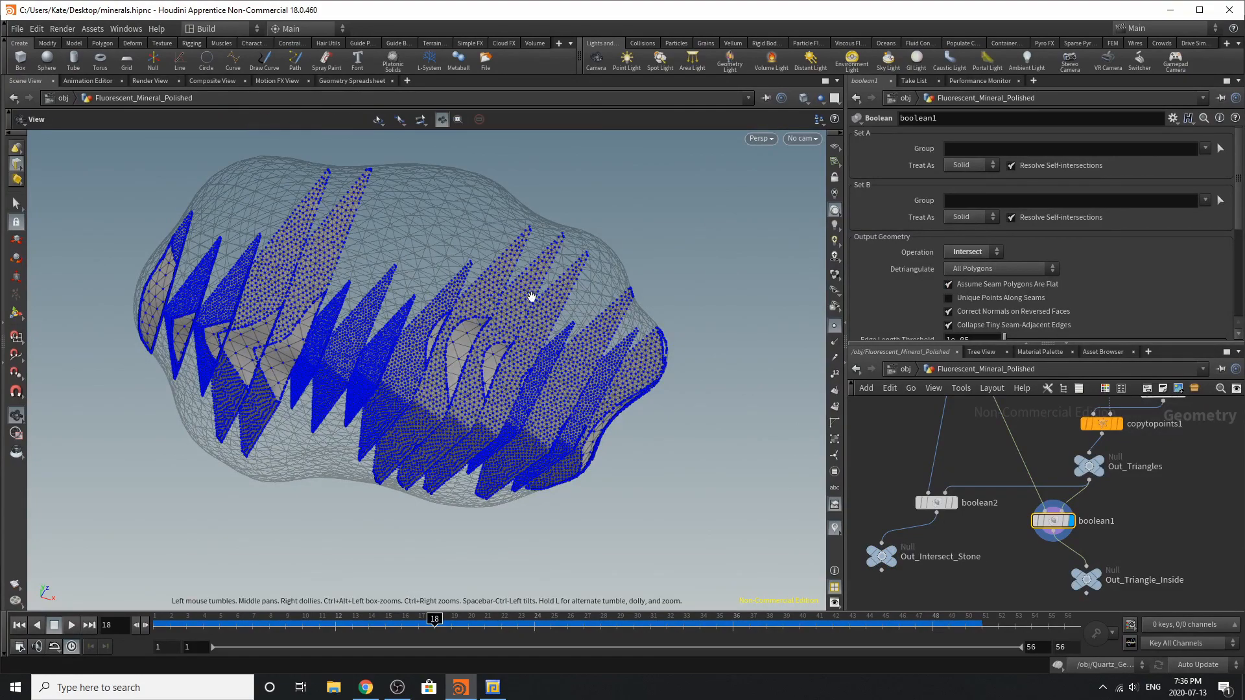
pyautogui.keyDown('alt'); pyautogui.moveTo(528, 295); pyautogui.dragTo(355, 300); pyautogui.keyUp('alt')
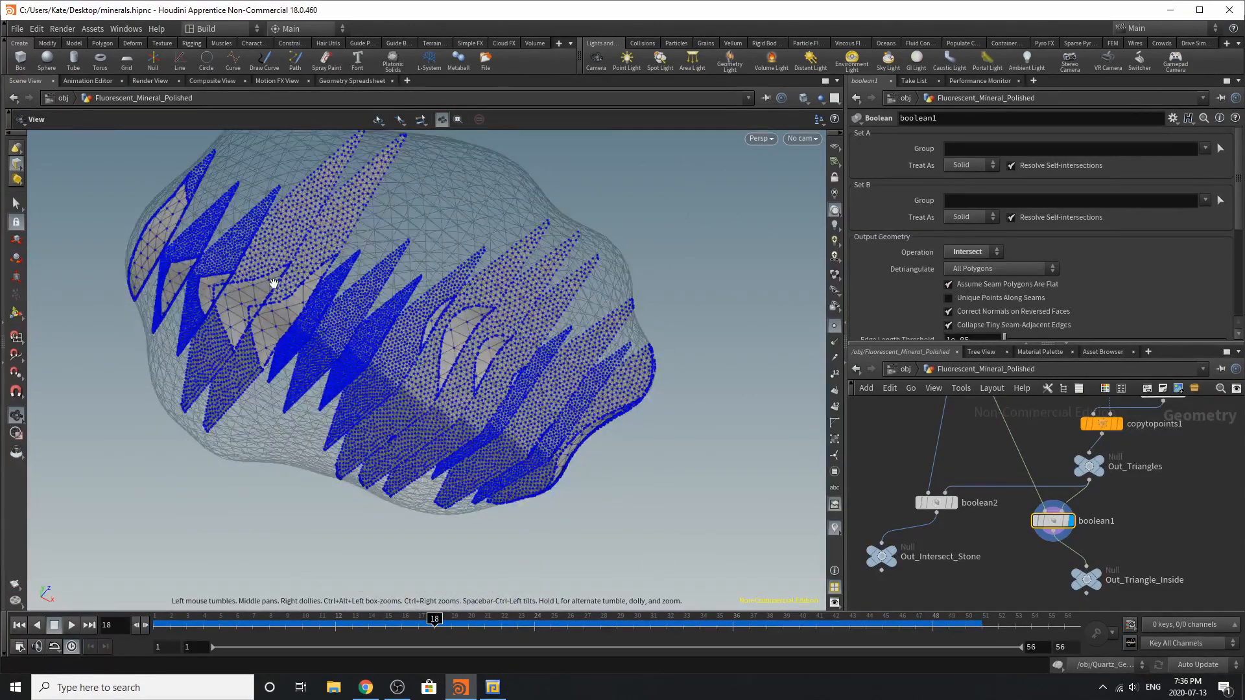
pyautogui.keyDown('alt'); pyautogui.moveTo(272, 283); pyautogui.dragTo(705, 322, button='right'); pyautogui.keyUp('alt')
pyautogui.keyDown('alt'); pyautogui.moveTo(706, 322); pyautogui.dragTo(496, 352); pyautogui.keyUp('alt')
pyautogui.keyDown('alt'); pyautogui.moveTo(495, 353); pyautogui.dragTo(195, 367, button='right'); pyautogui.keyUp('alt')
pyautogui.keyDown('alt'); pyautogui.moveTo(552, 314); pyautogui.dragTo(518, 391); pyautogui.keyUp('alt')
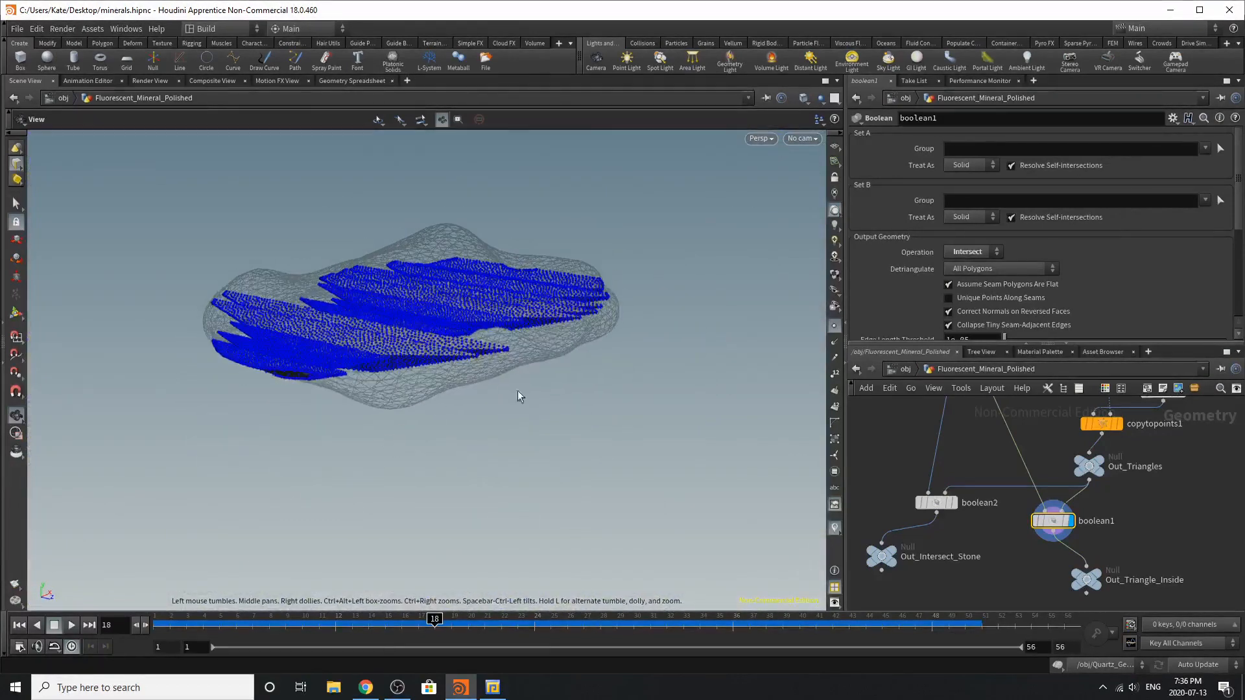
pyautogui.click(1088, 587)
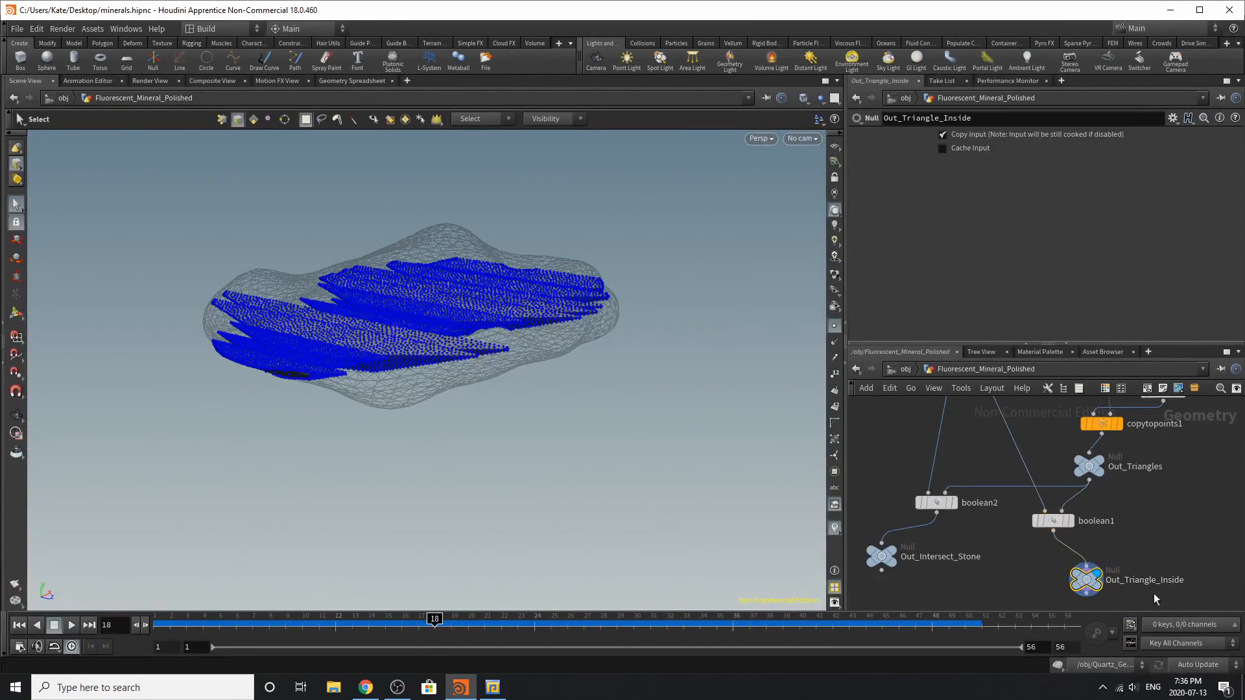
# Open the Intersect_Stone object and examine the stone its object_merge1 node brings in from Out_Intersect_Stone
pyautogui.click(896, 368)
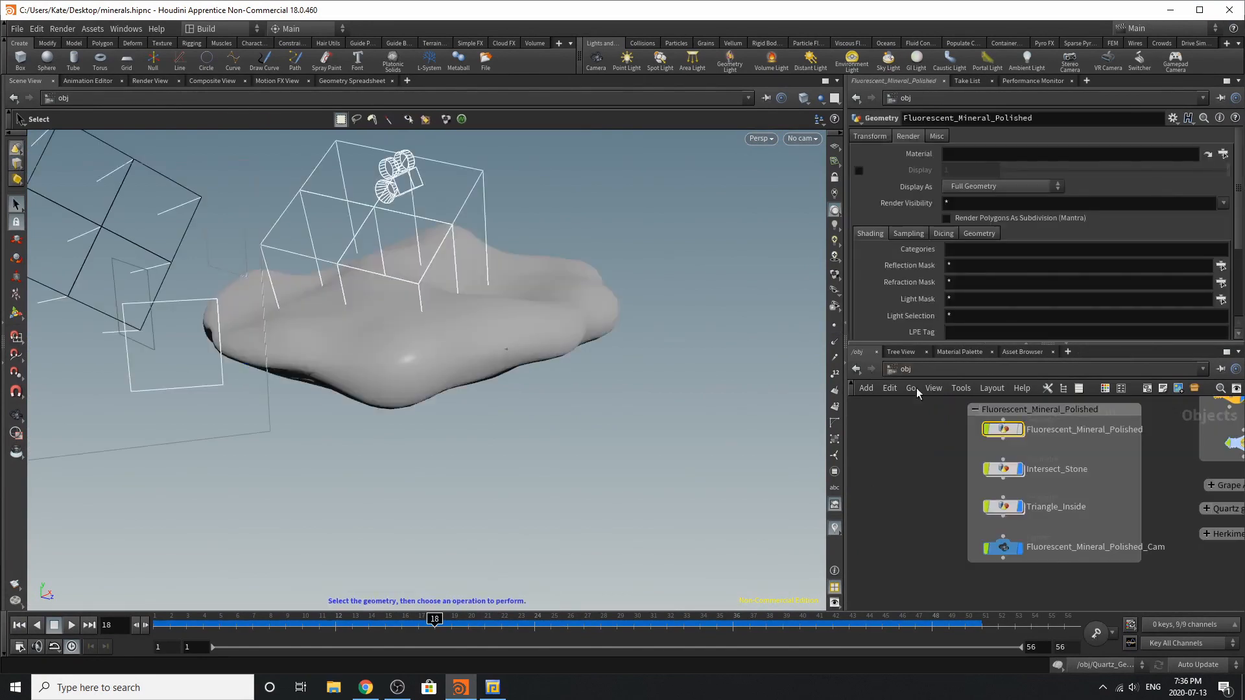
pyautogui.doubleClick(997, 468)
pyautogui.moveTo(1045, 504); pyautogui.dragTo(1026, 488)
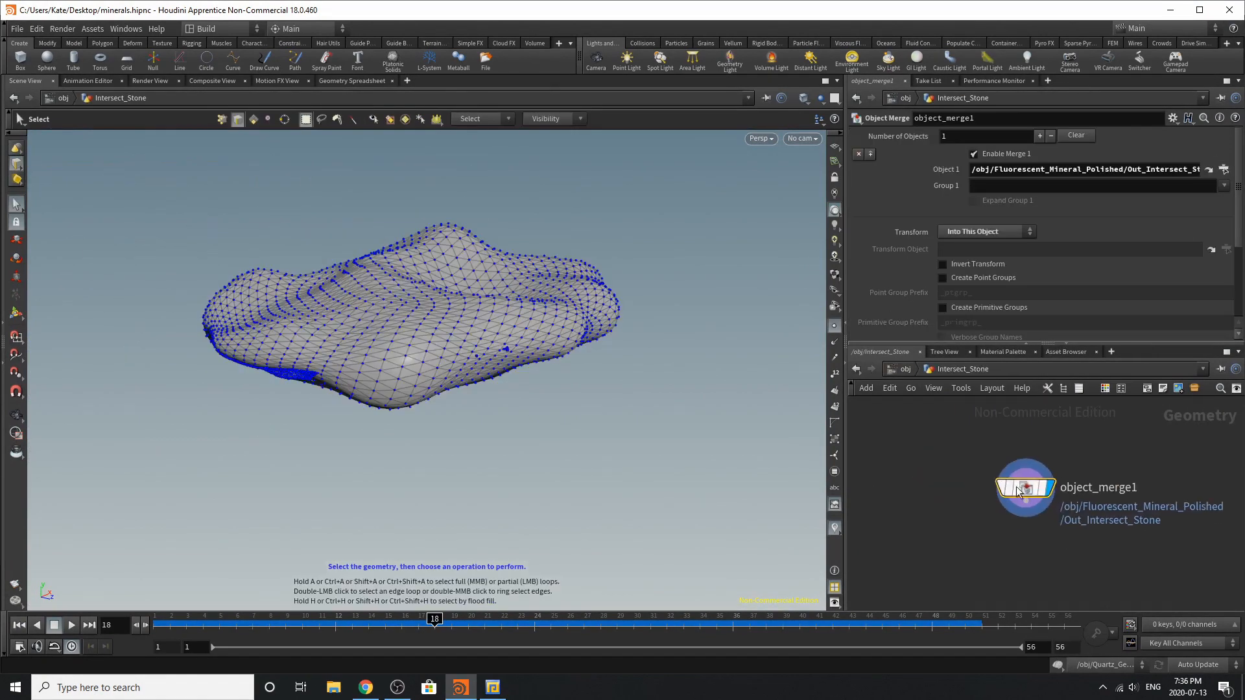
pyautogui.keyDown('alt'); pyautogui.moveTo(626, 345); pyautogui.dragTo(702, 237); pyautogui.keyUp('alt')
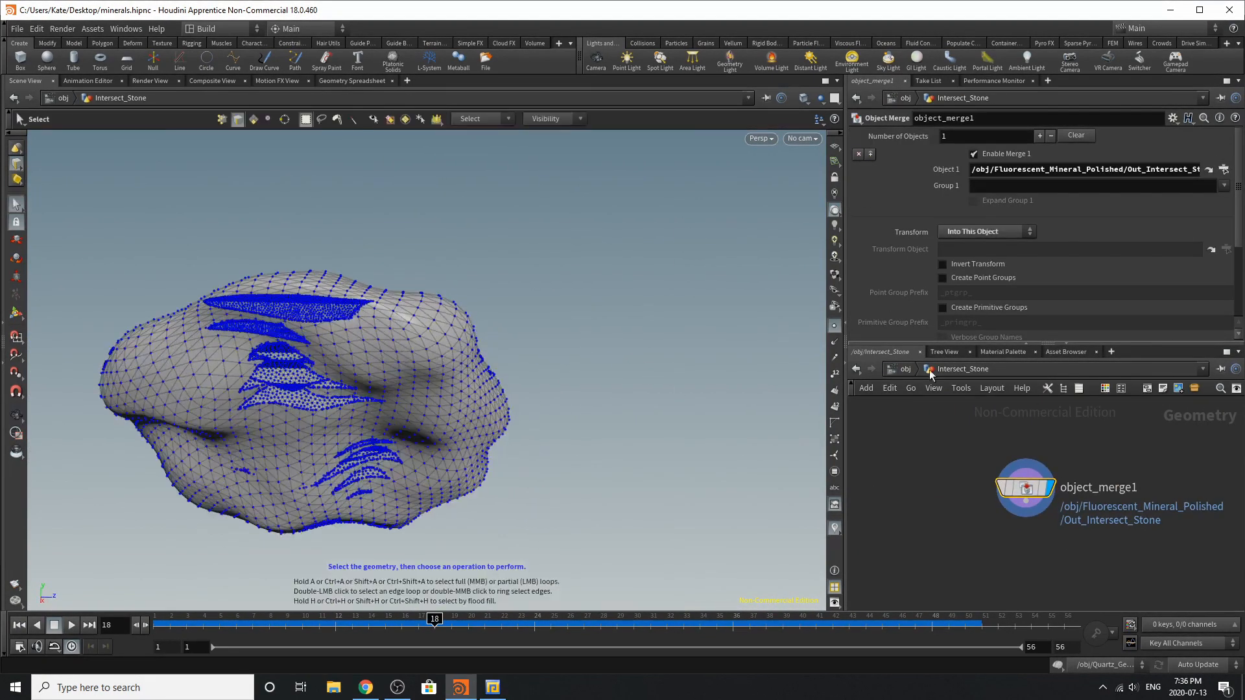
# Open the Triangle_Inside object and examine its merged triangles and attribvop1 node
pyautogui.click(906, 369)
pyautogui.doubleClick(1006, 506)
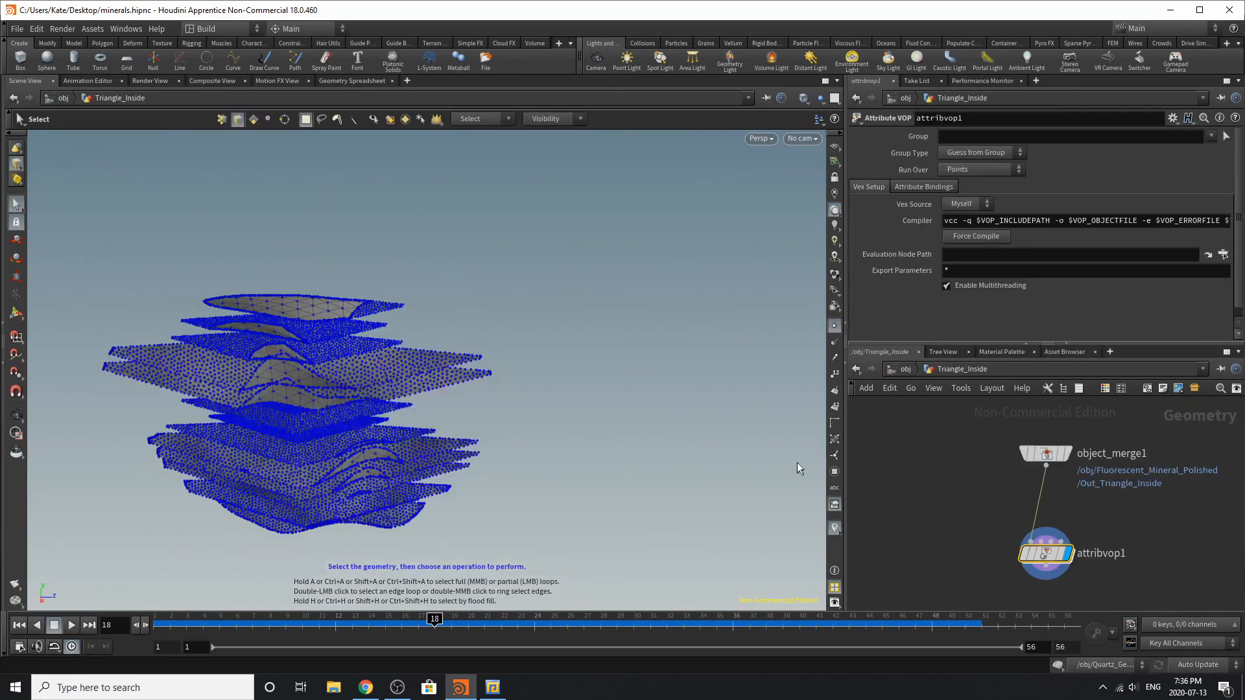
pyautogui.keyDown('alt'); pyautogui.moveTo(398, 397); pyautogui.dragTo(275, 409); pyautogui.keyUp('alt')
# Return to the object level and compare the materials assigned to Intersect_Stone and Triangle_Inside
pyautogui.click(905, 369)
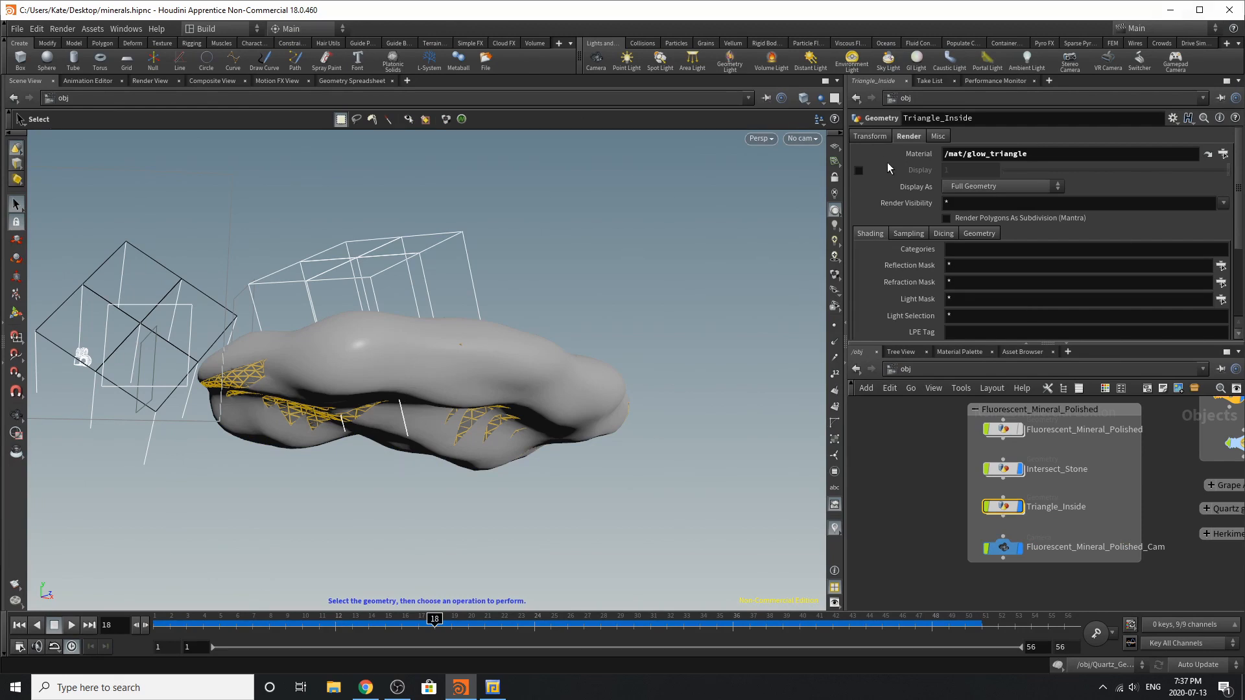
pyautogui.click(1014, 476)
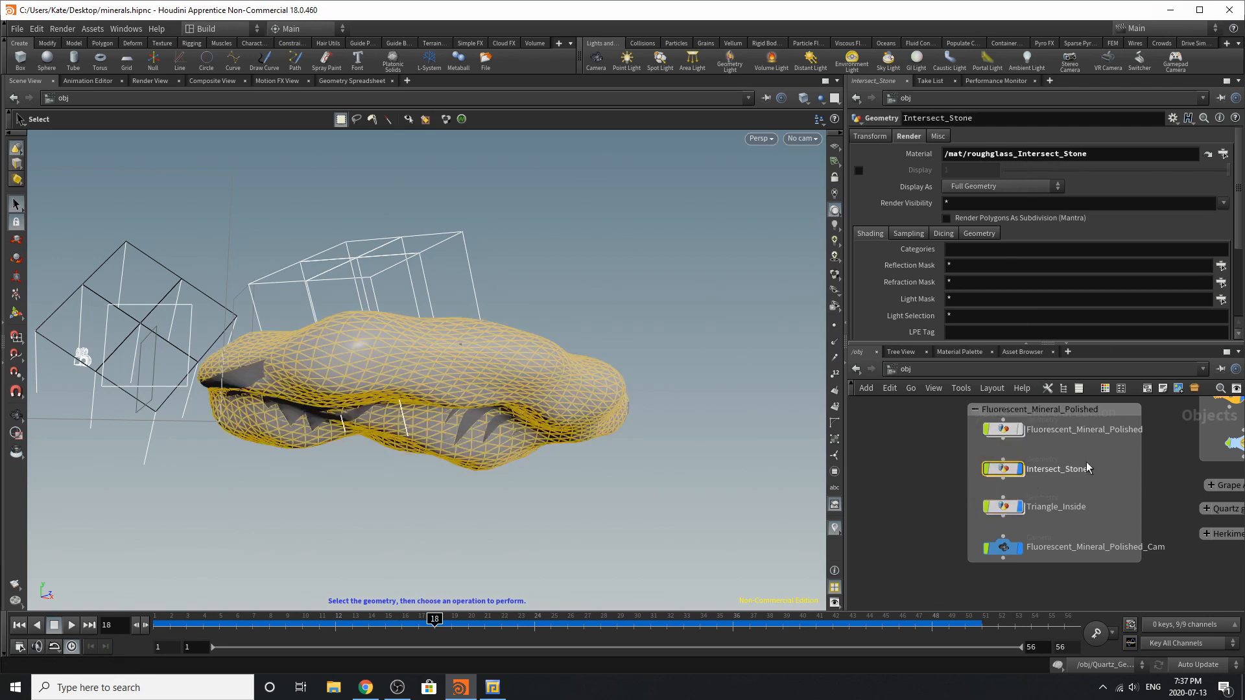
pyautogui.click(1010, 506)
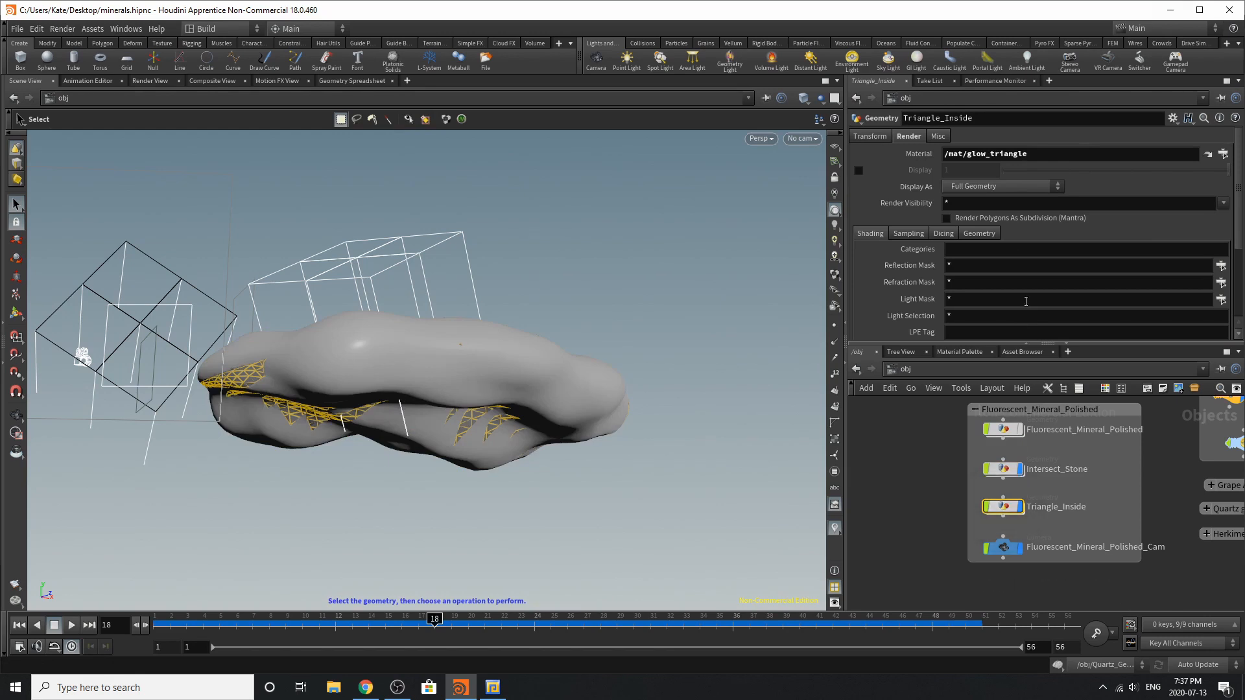
# Open the glow_triangle material and examine its glow color, ramp rate and emission settings
pyautogui.click(959, 351)
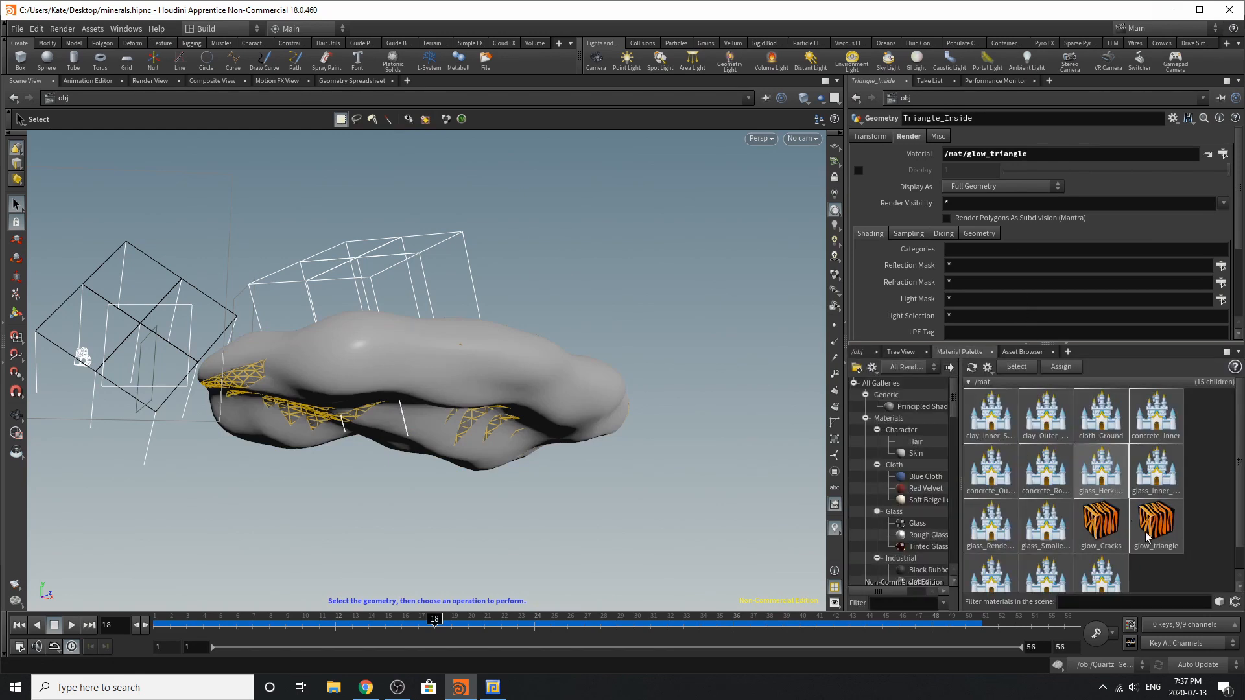
pyautogui.click(1181, 551)
pyautogui.press('alt')
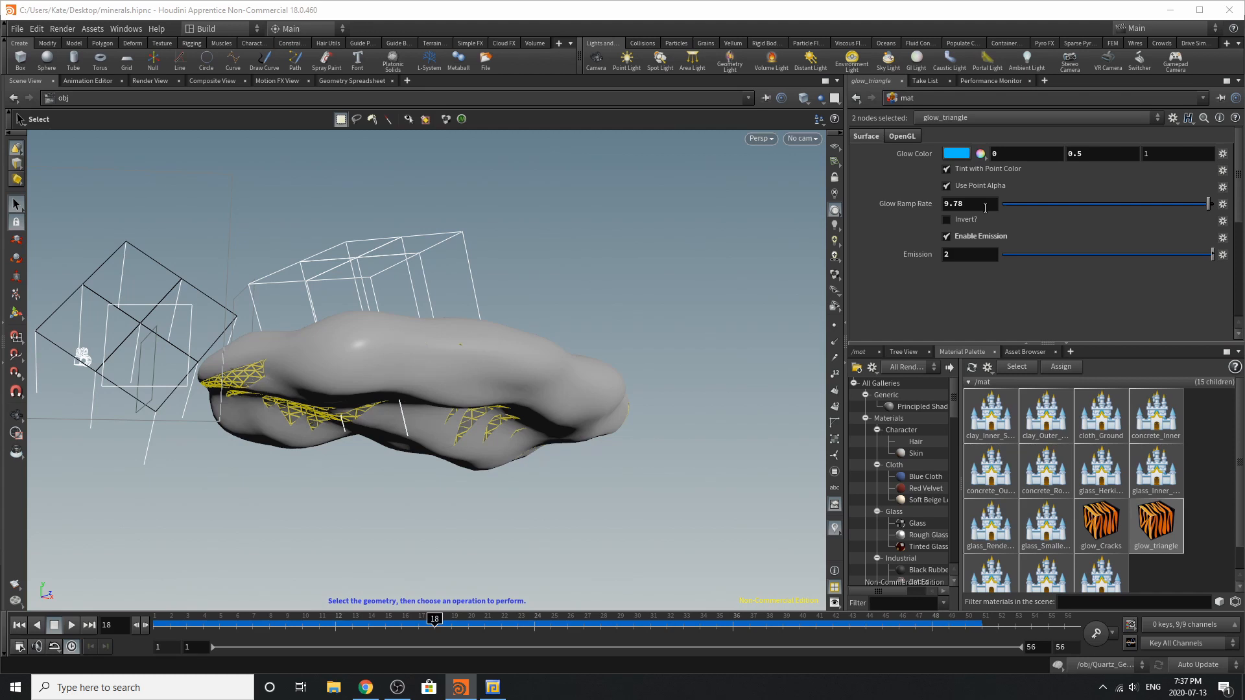
# Open the roughglass_Intersect_Stone material and examine its surface, transparency, subsurface and opacity settings
pyautogui.scroll(-1, 1108, 553)
pyautogui.click(1108, 553)
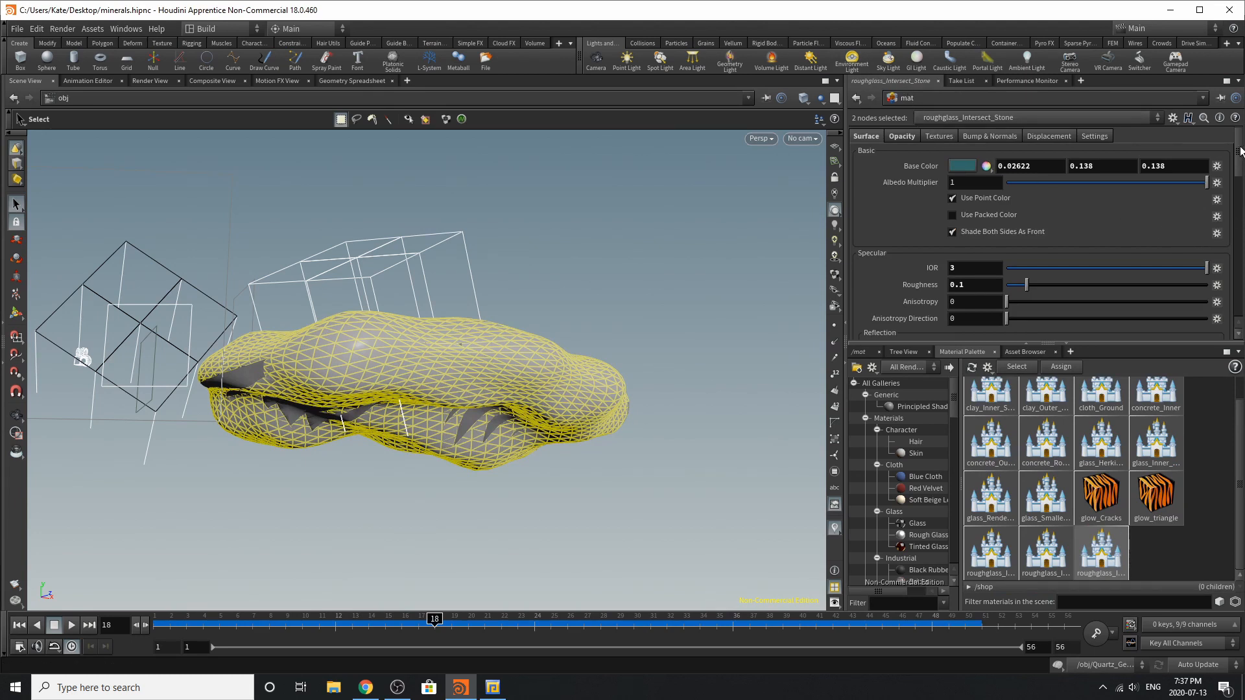
pyautogui.moveTo(1237, 158); pyautogui.dragTo(1240, 207)
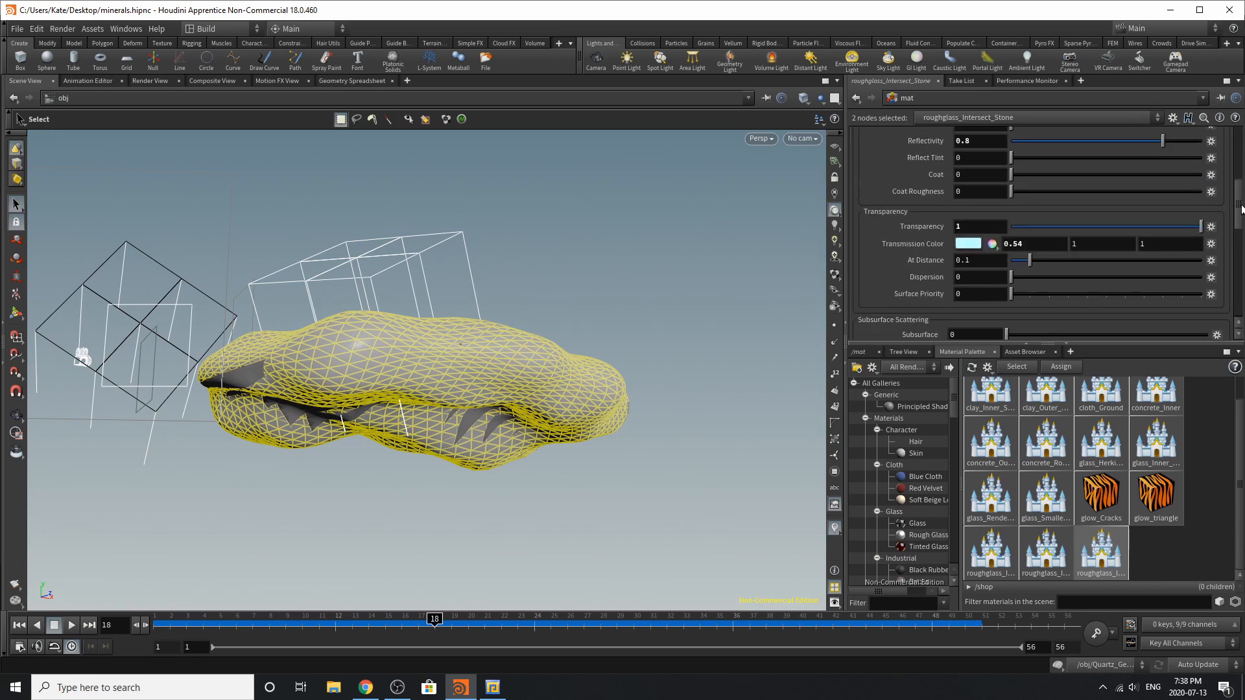
pyautogui.moveTo(1240, 207); pyautogui.dragTo(1232, 254)
pyautogui.scroll(3, 1231, 255)
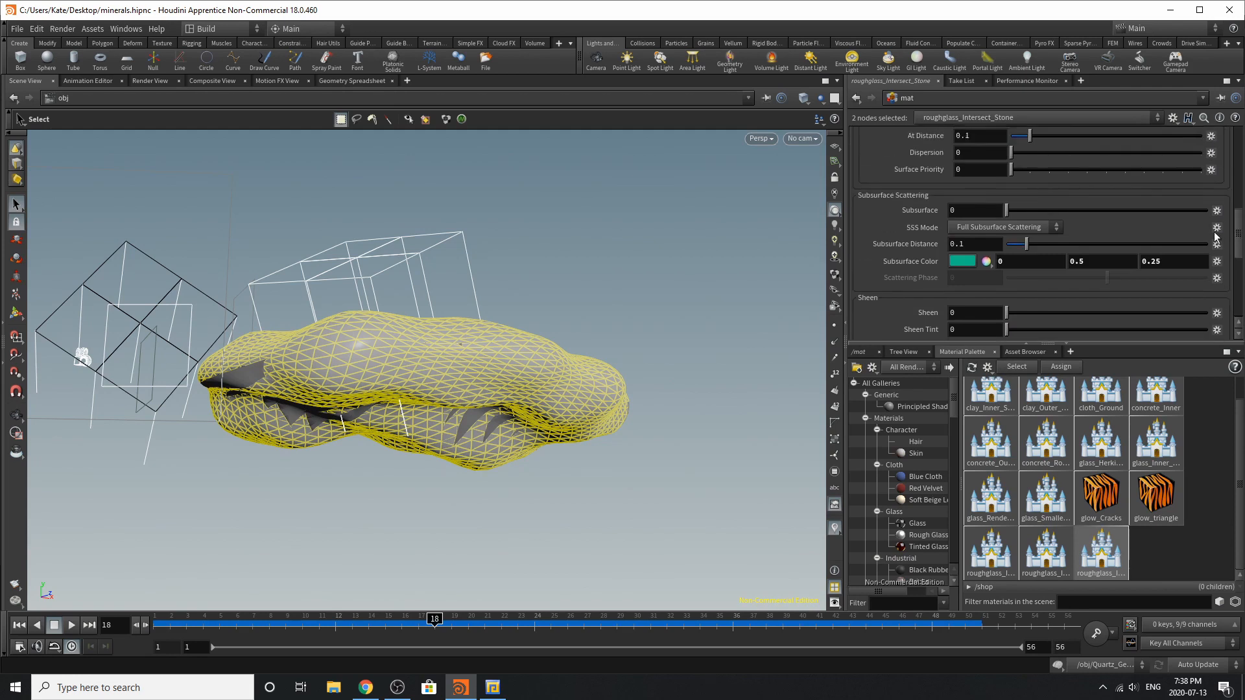
pyautogui.scroll(-1, 1214, 243)
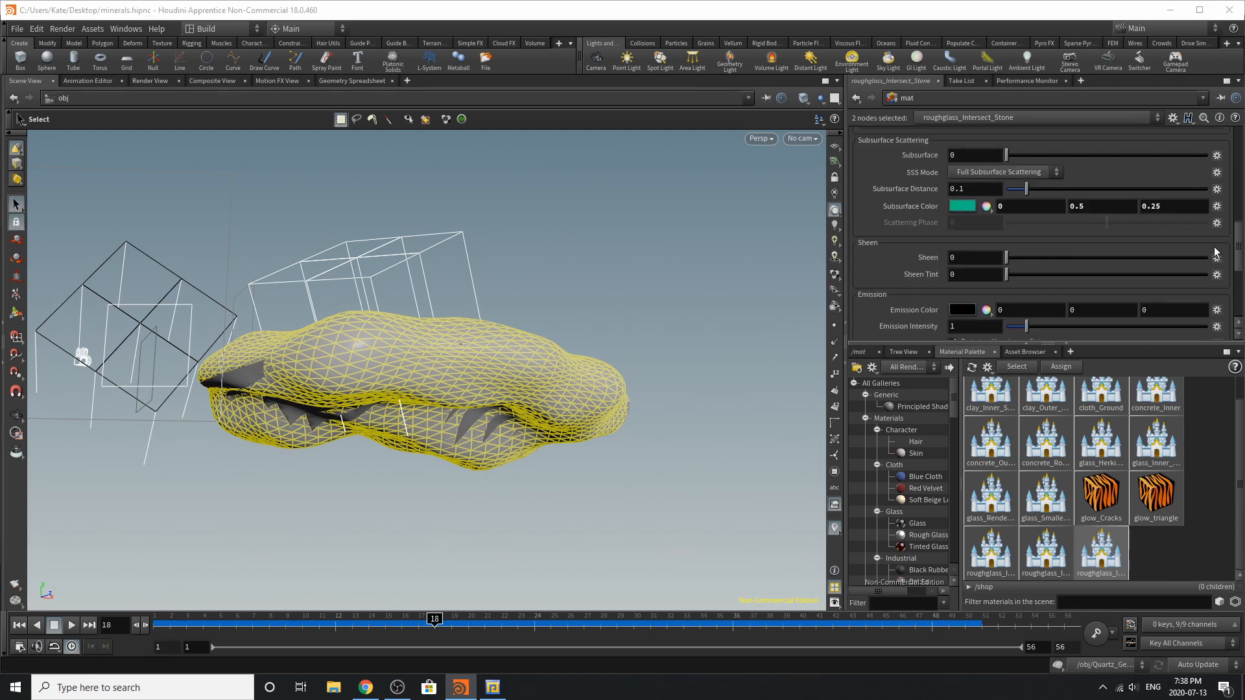
pyautogui.scroll(8, 1215, 253)
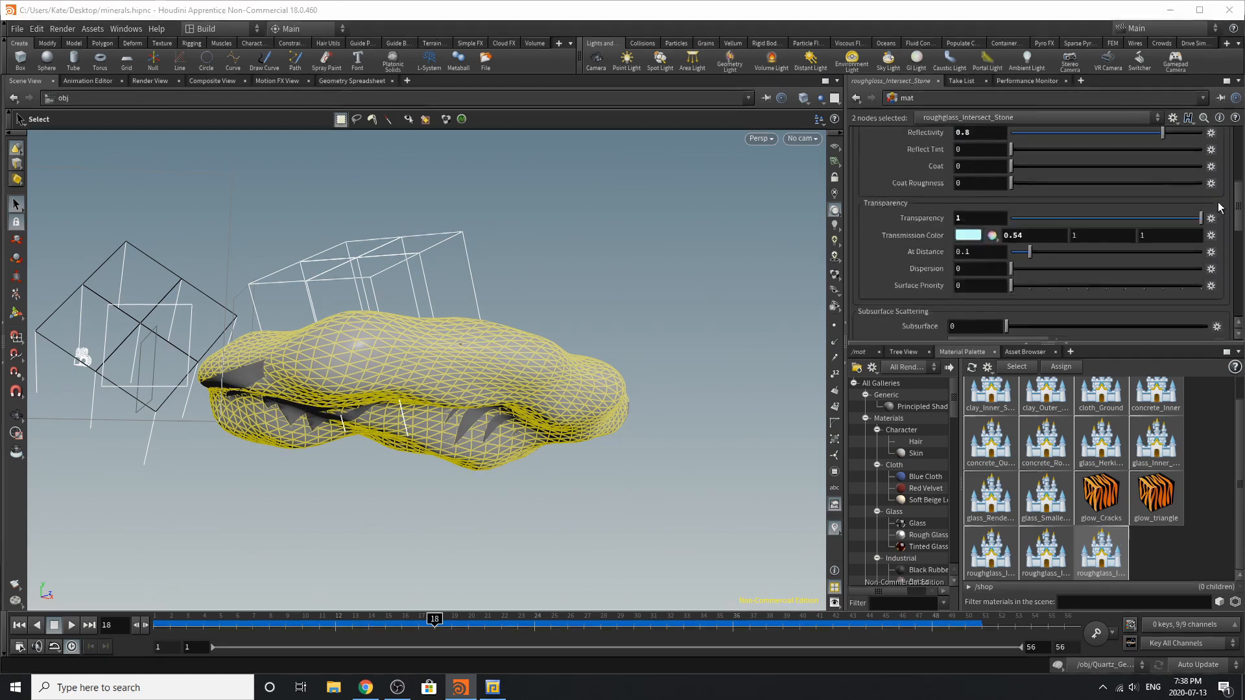
pyautogui.click(911, 134)
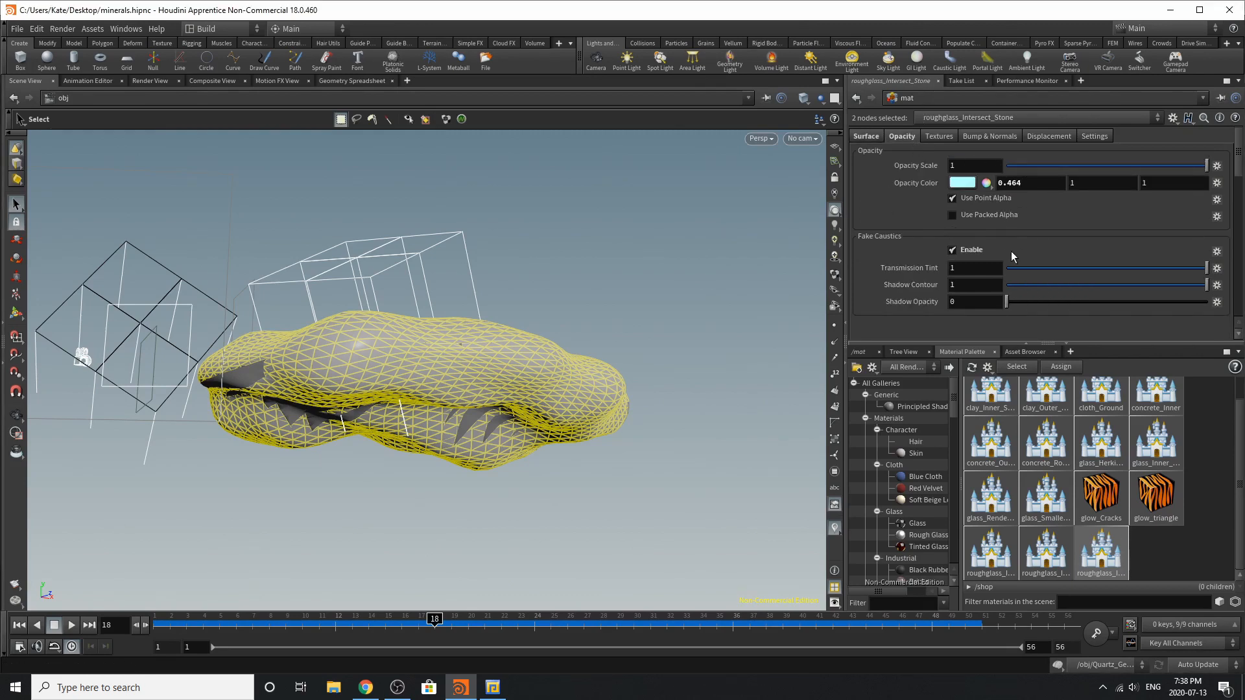
# Return the network to the obj level and look through Fluorescent_Mineral_Polished_Cam in the viewport
pyautogui.click(865, 350)
pyautogui.click(938, 373)
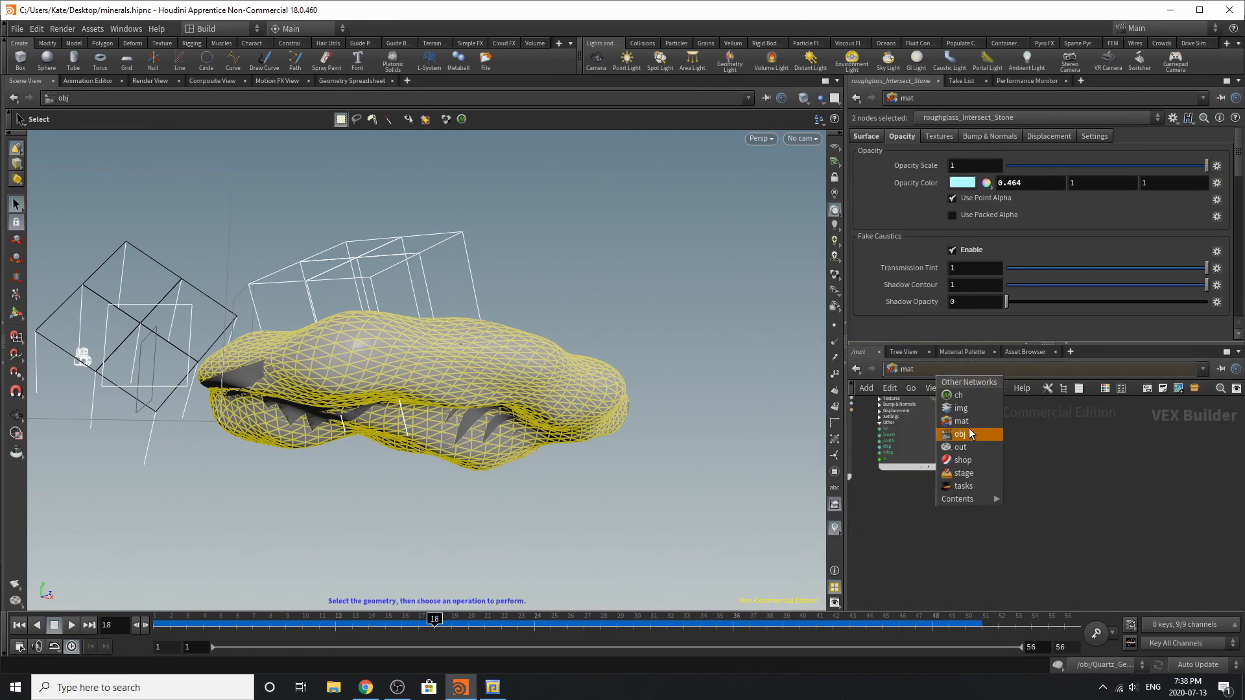
pyautogui.click(970, 434)
pyautogui.click(799, 140)
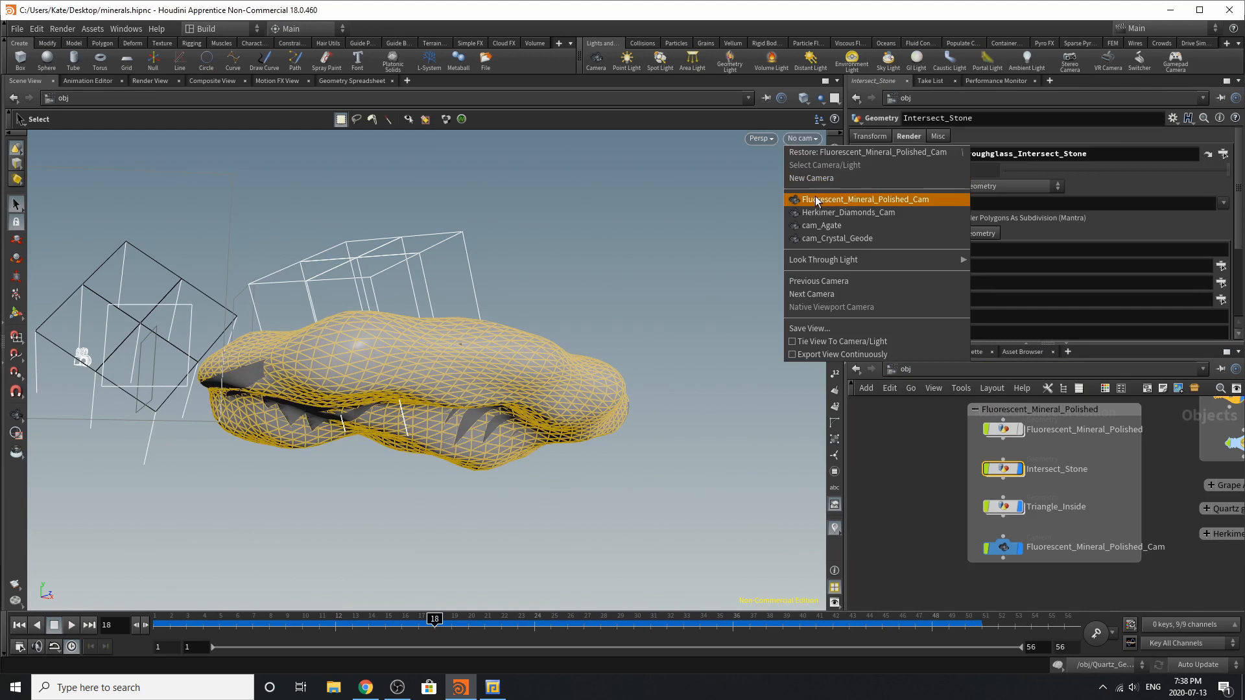
pyautogui.click(816, 202)
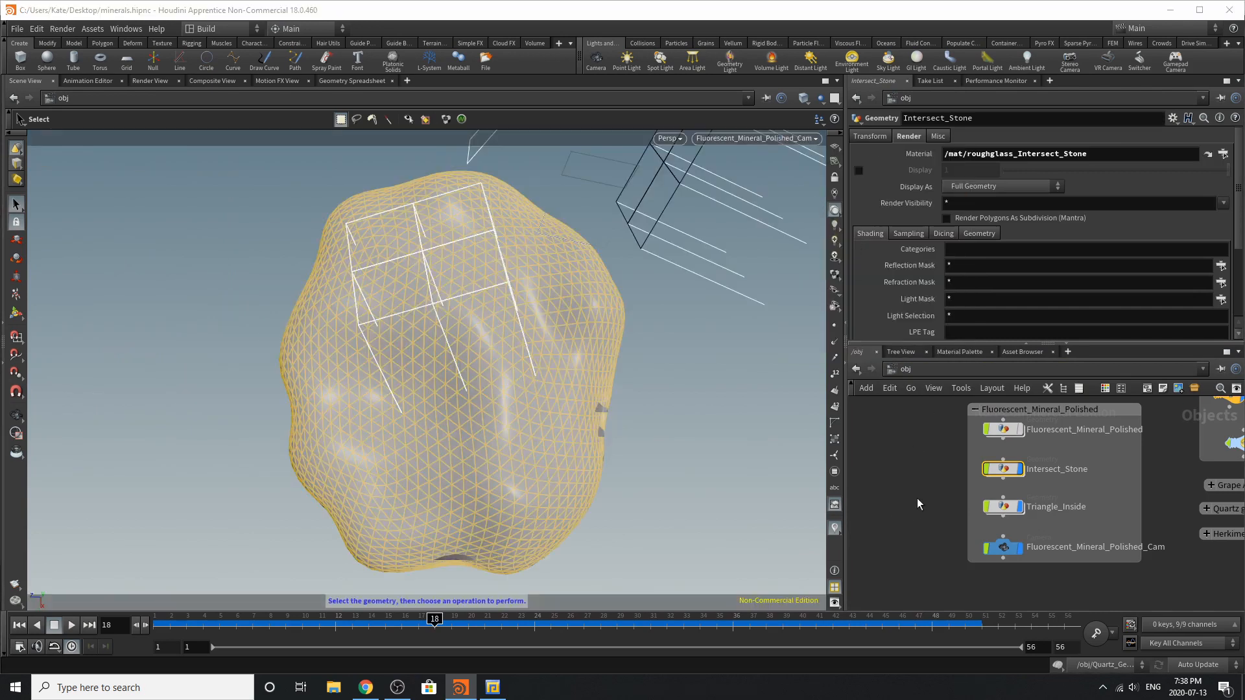